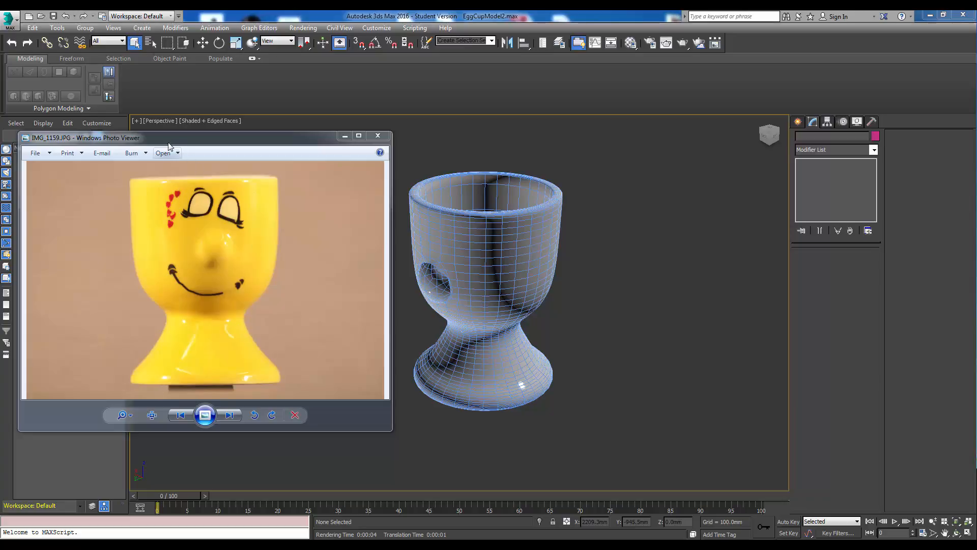
Move the reference photo aside, select the egg cup and add an Unwrap UVW modifier to it.
drag(158, 142, 170, 142)
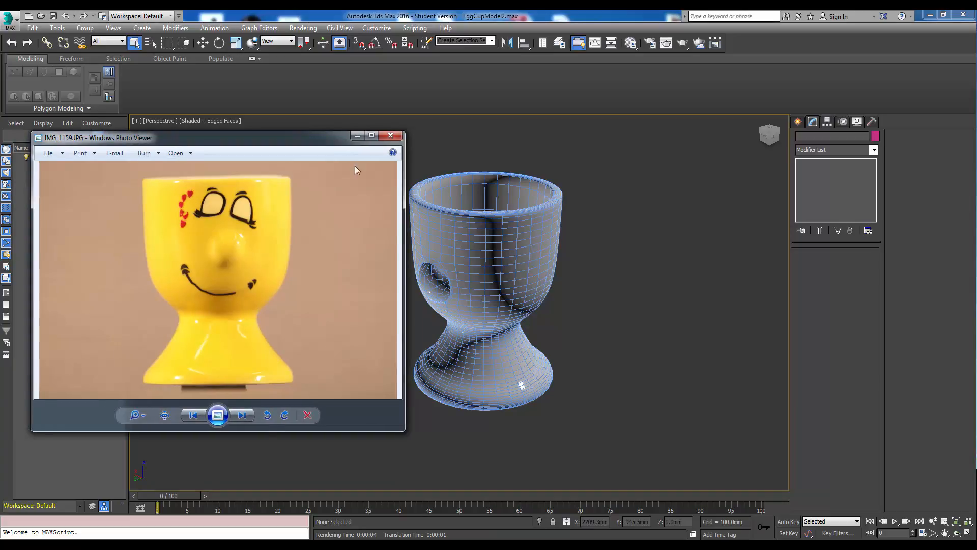
drag(318, 138, 976, 191)
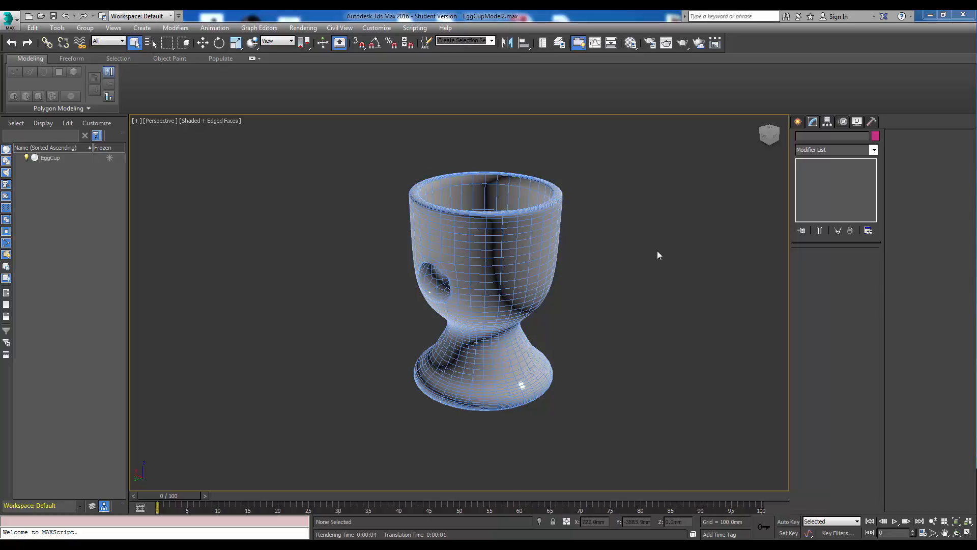
click(516, 232)
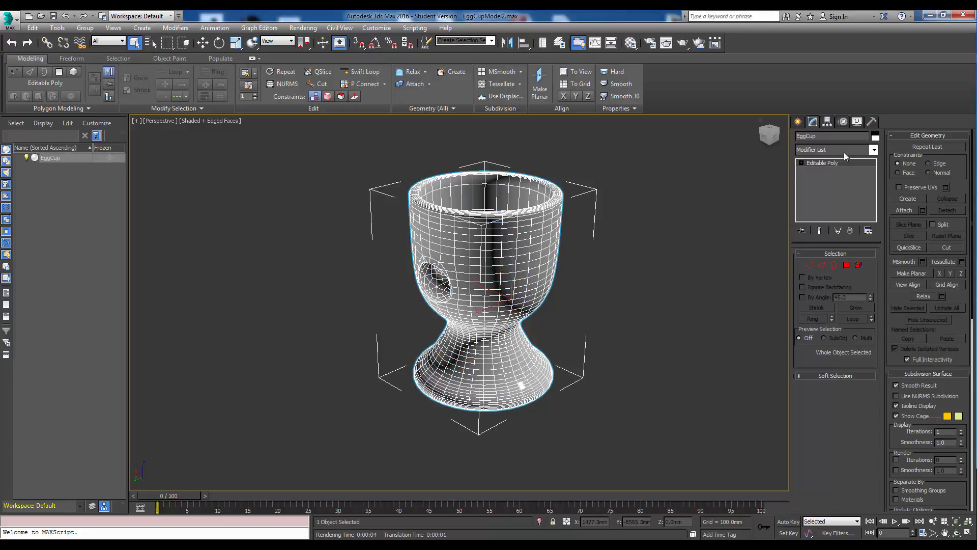
click(873, 150)
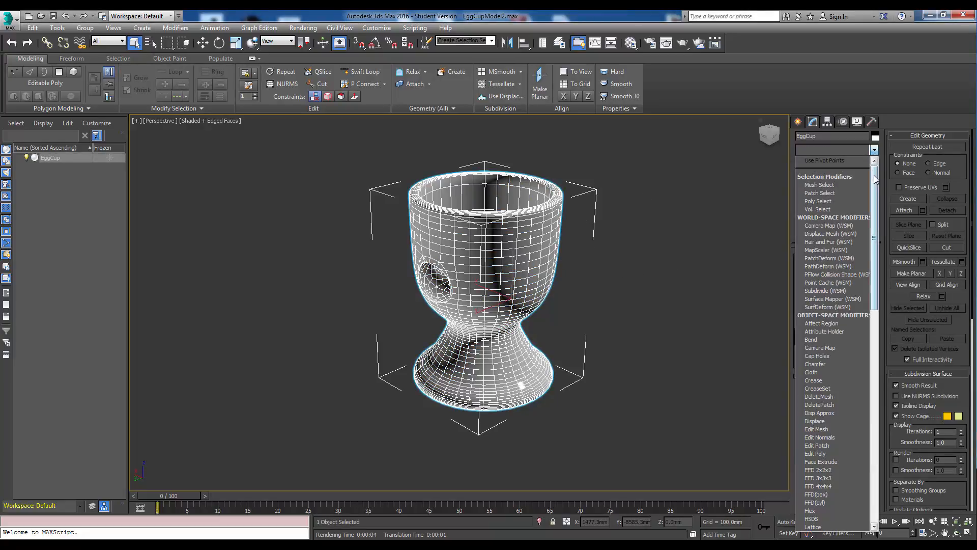
scroll(871, 304, down, 10)
scroll(871, 305, down, 10)
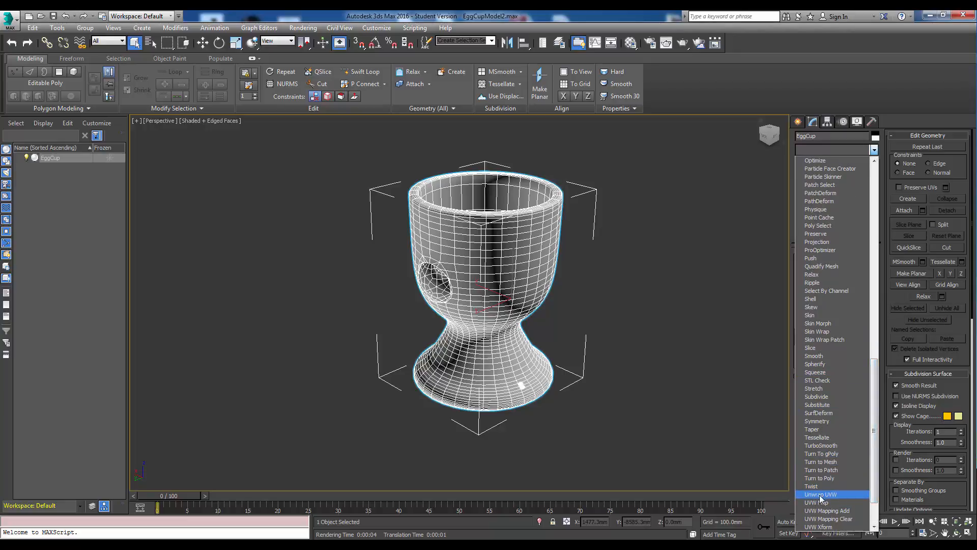
click(820, 495)
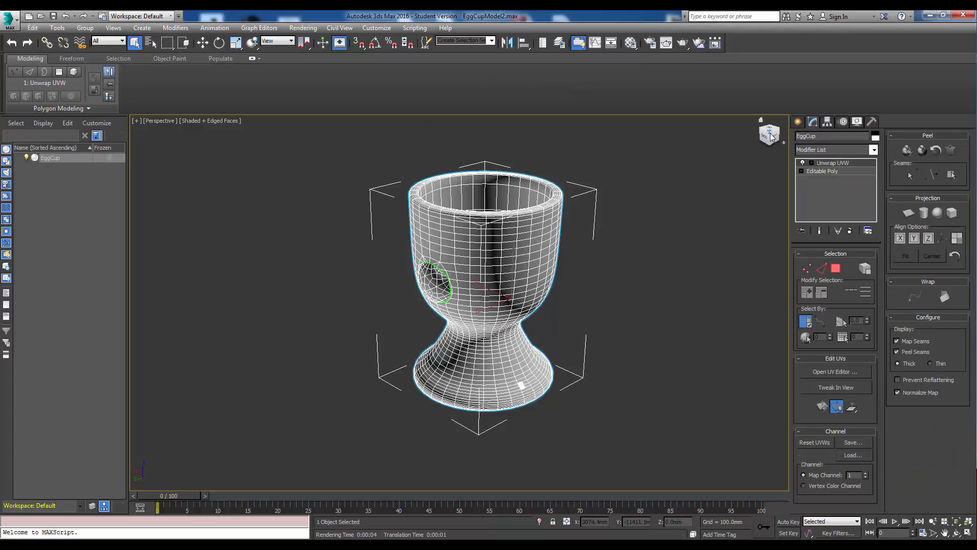
Orbit and zoom around the egg cup to inspect the seam around the nose opening.
drag(768, 137, 776, 184)
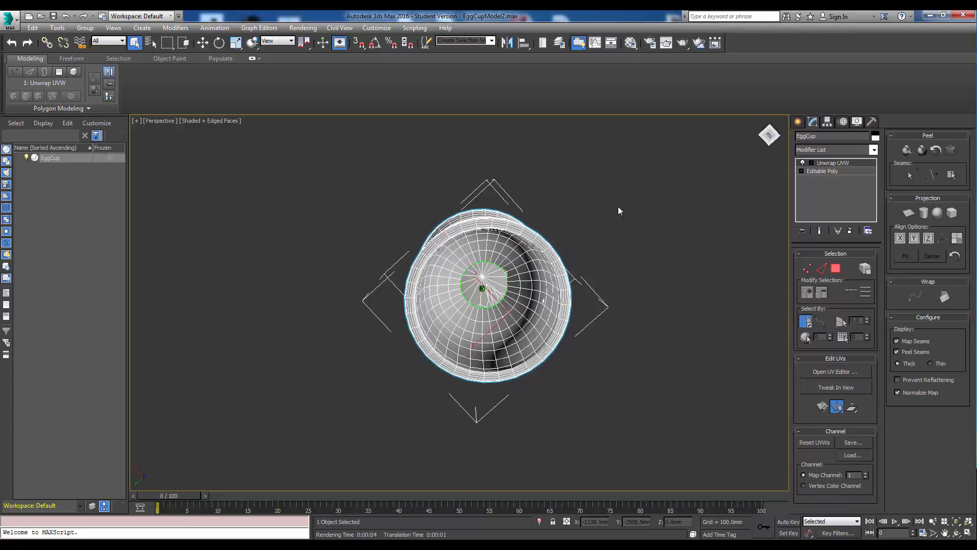
scroll(458, 285, up, 12)
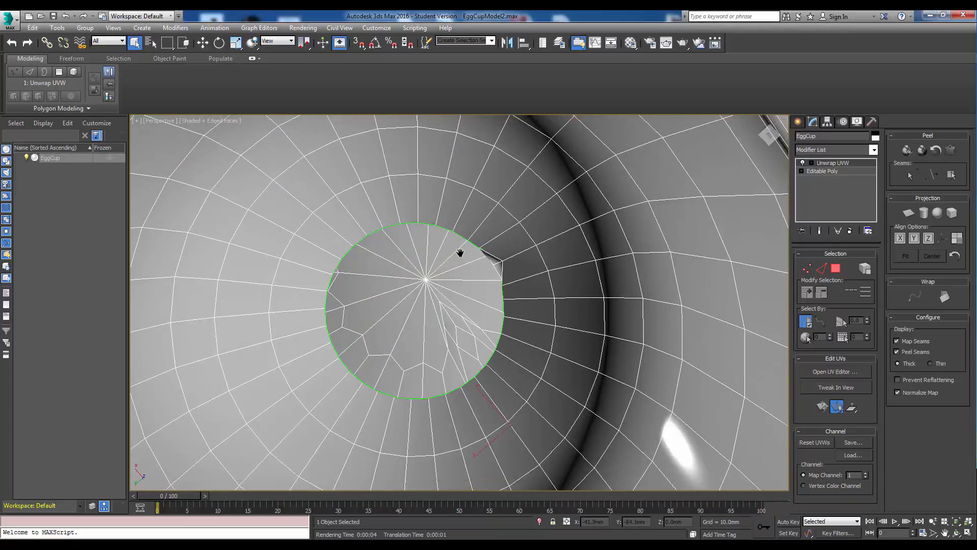
click(769, 142)
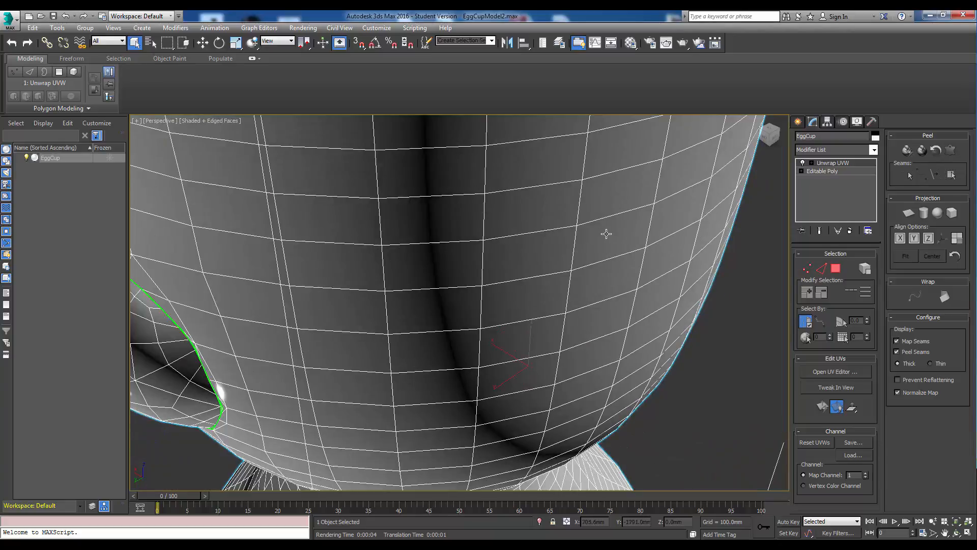
scroll(575, 224, down, 5)
middle_drag(578, 214, 584, 201)
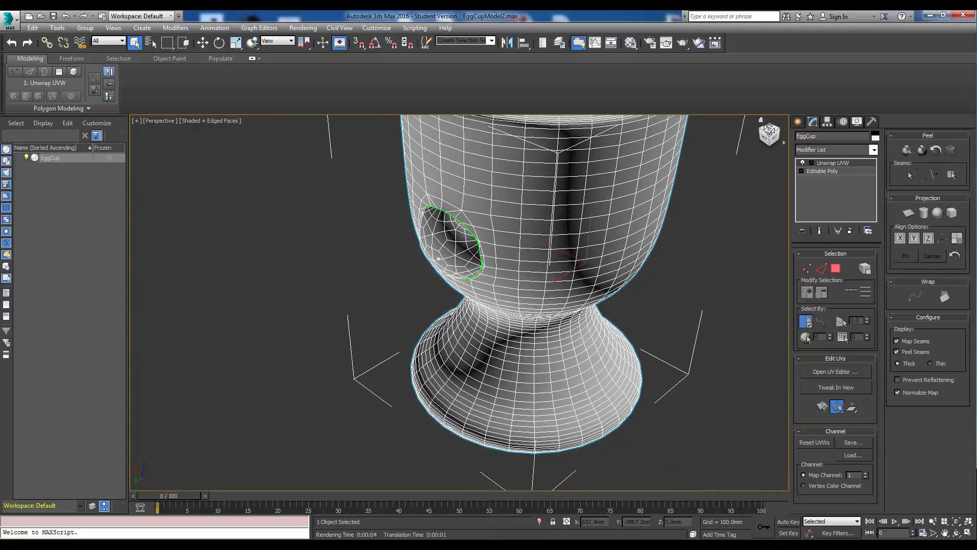
mouse_move(504, 311)
alt+middle_down()
mouse_move(530, 239)
mouse_move(497, 300)
mouse_move(512, 305)
alt+middle_up()
scroll(705, 219, down, 5)
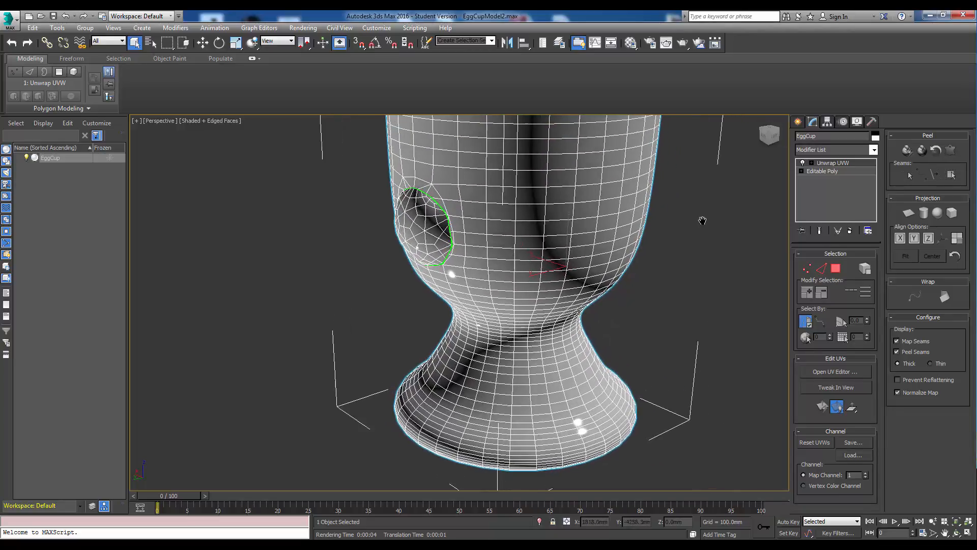
middle_drag(703, 224, 638, 243)
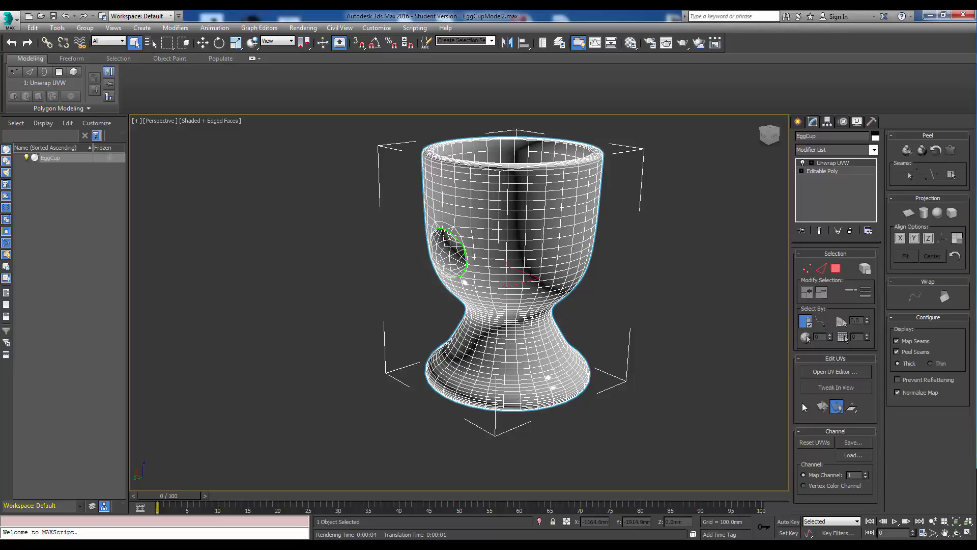
Open the UV Editor and position its window beside the viewport.
click(827, 372)
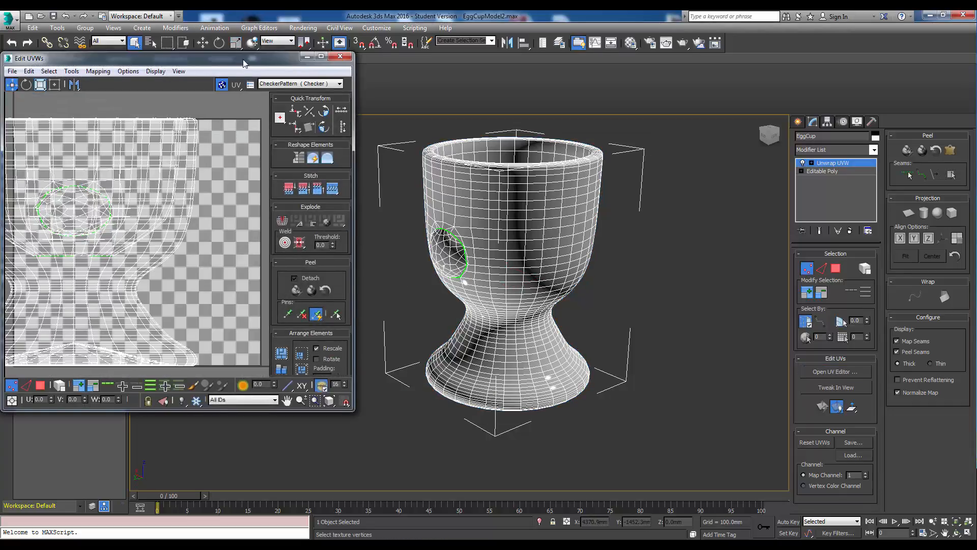
drag(244, 62, 265, 59)
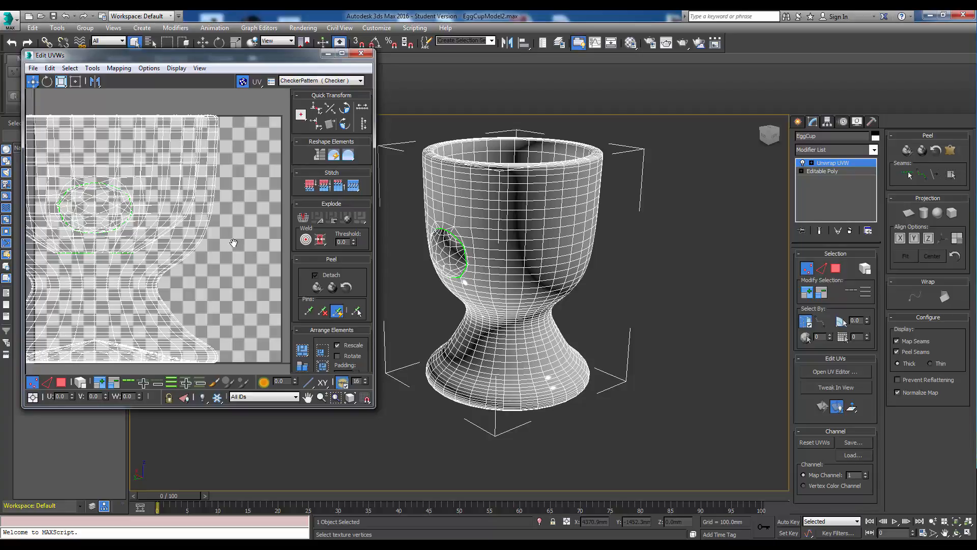
scroll(235, 247, down, 5)
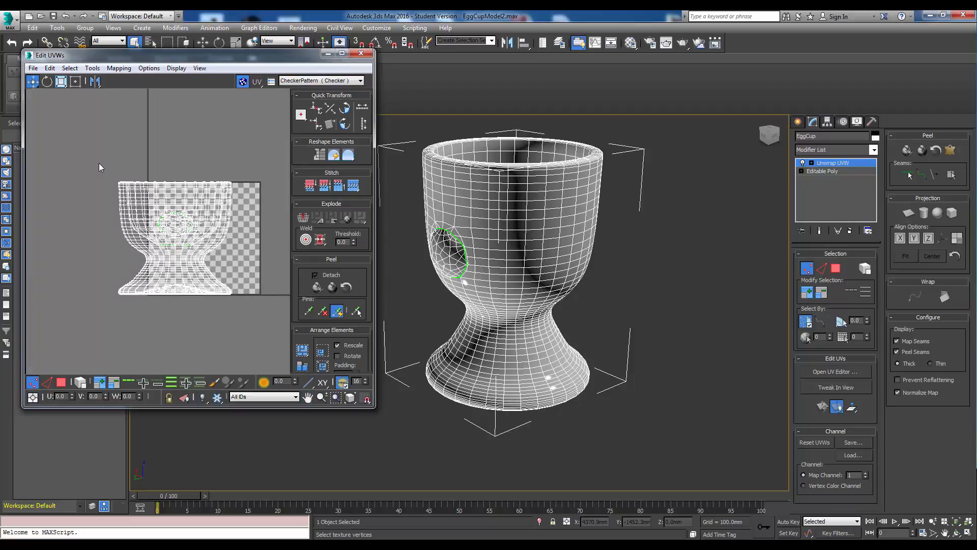
Select all UV vertices and arrange the egg cup's UV elements within the texture square.
drag(81, 157, 235, 305)
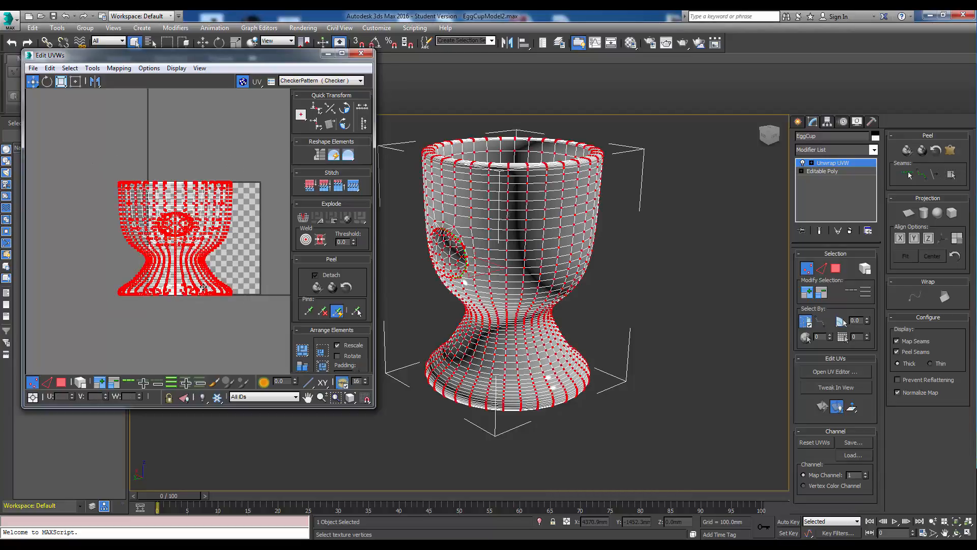
drag(198, 257, 143, 183)
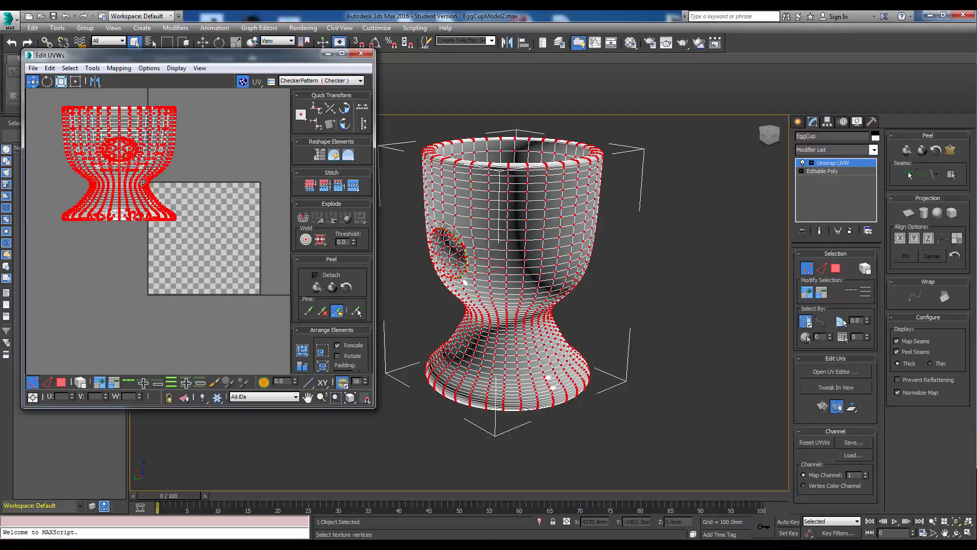
click(204, 297)
middle_drag(140, 184, 151, 204)
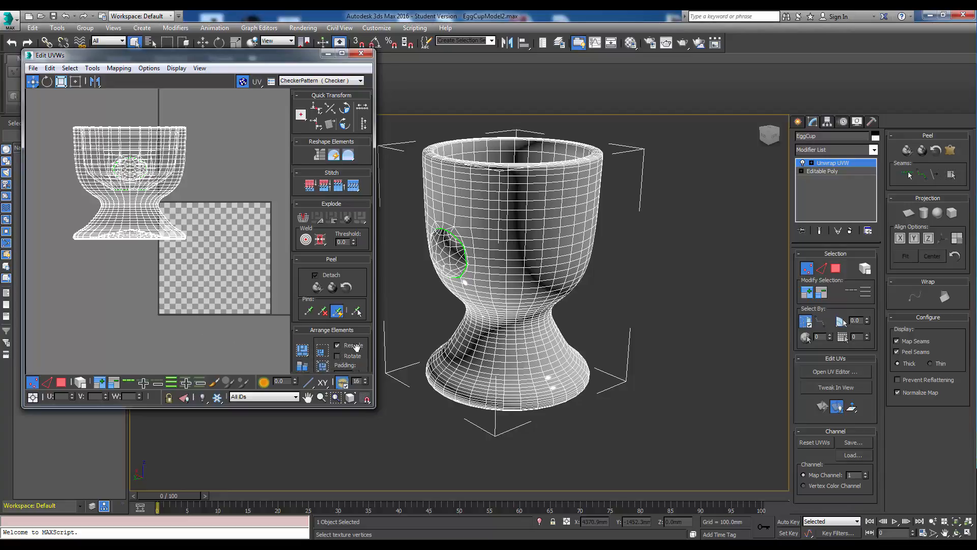
click(302, 350)
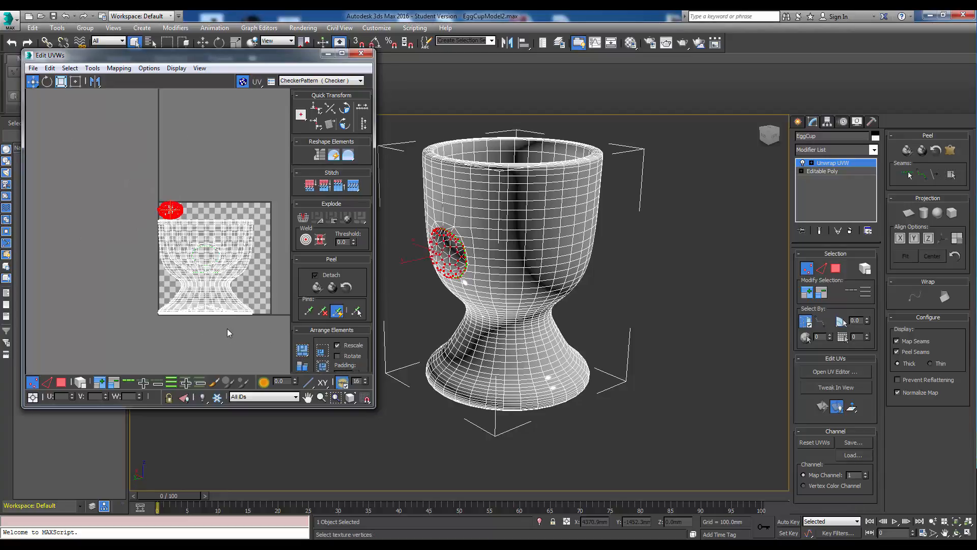
Adjust the UV editor window and show the CheckerPattern texture on the egg cup.
middle_drag(169, 213, 184, 229)
scroll(184, 229, up, 4)
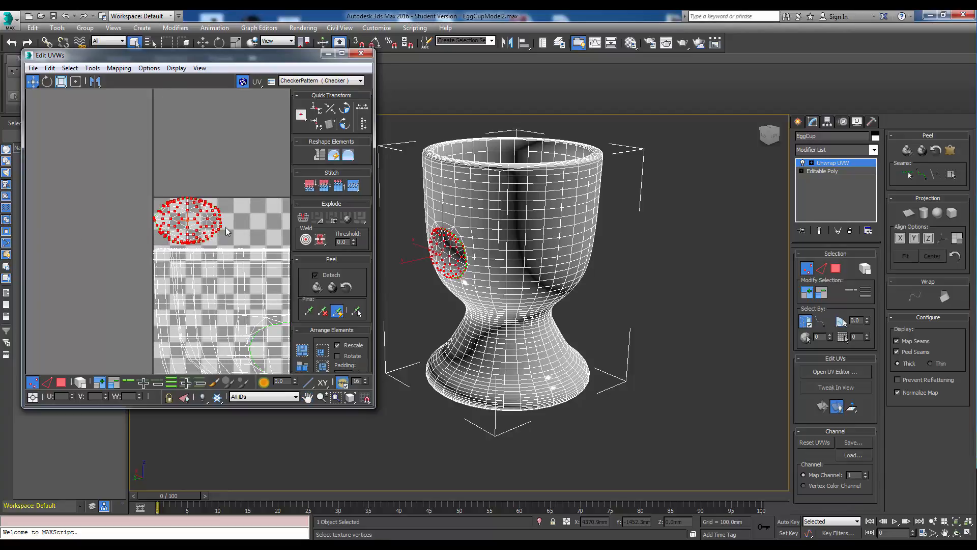
scroll(225, 270, down, 2)
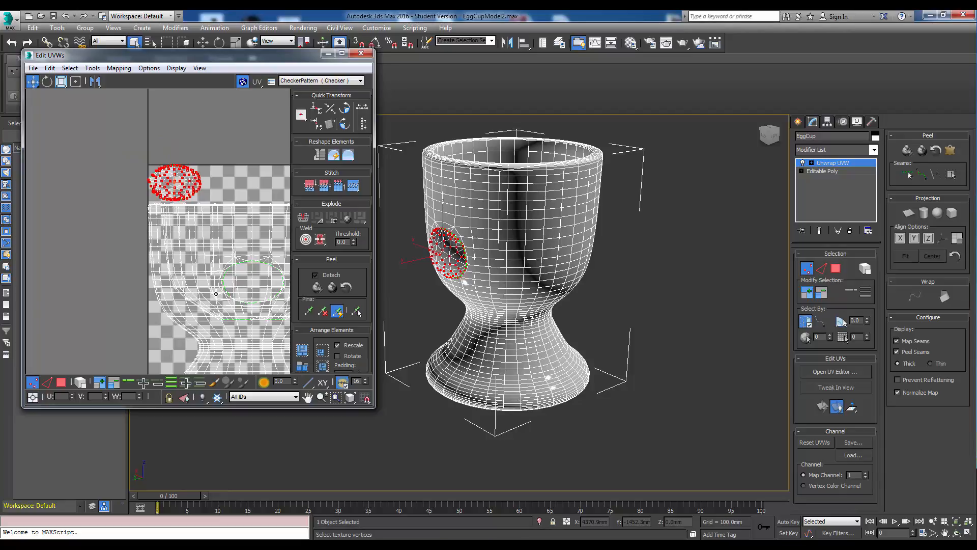
scroll(214, 292, down, 2)
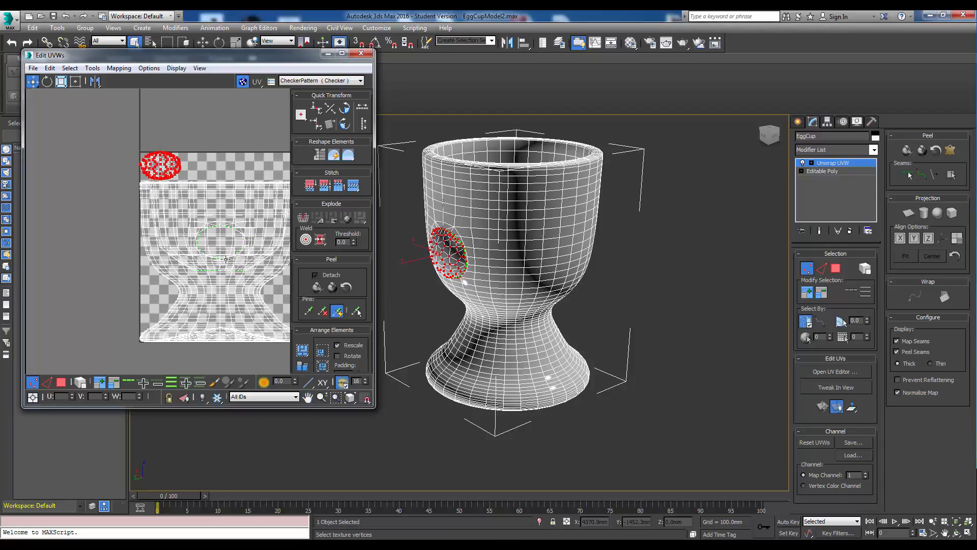
drag(307, 57, 291, 57)
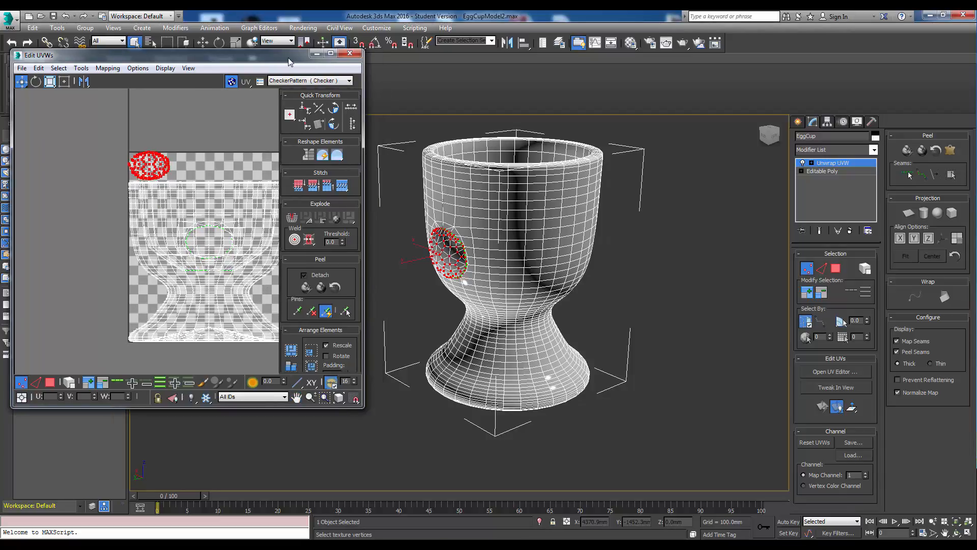
drag(358, 179, 385, 180)
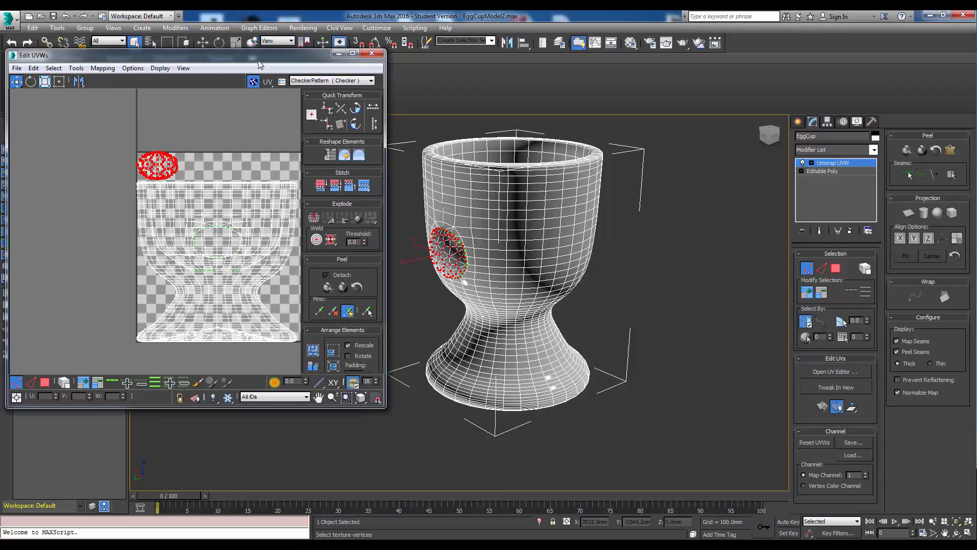
drag(261, 61, 247, 62)
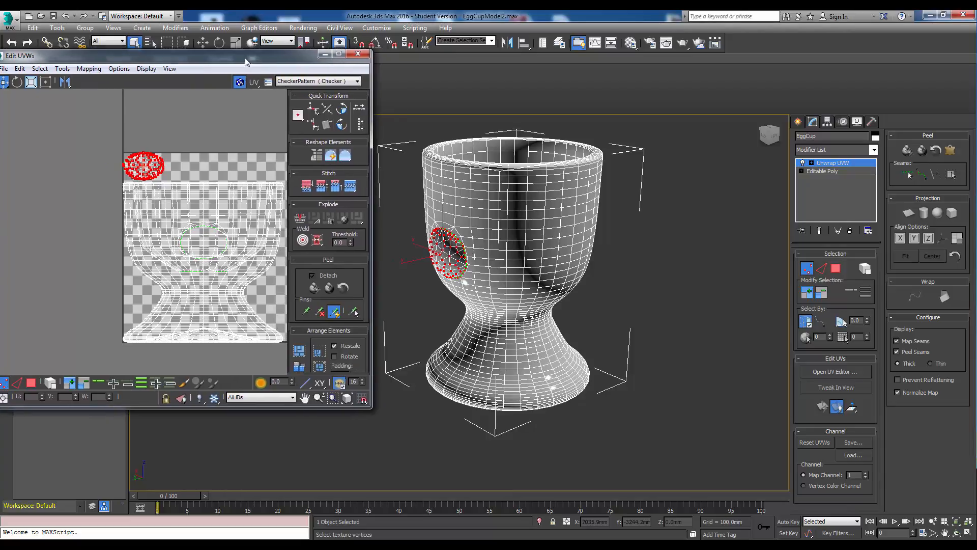
click(357, 81)
click(322, 95)
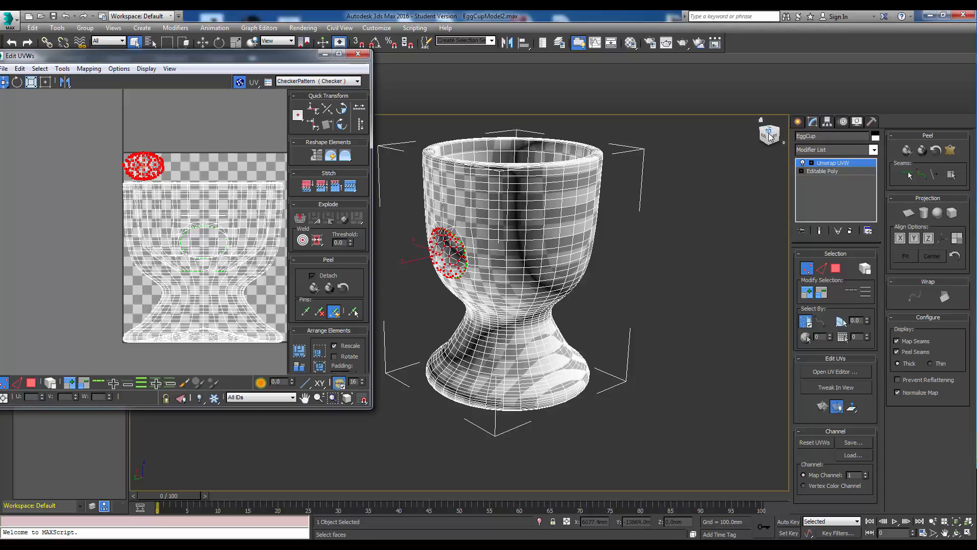
Orbit around the egg cup and zoom the UV editor to examine the checker pattern distribution.
alt+middle_drag(677, 155, 691, 178)
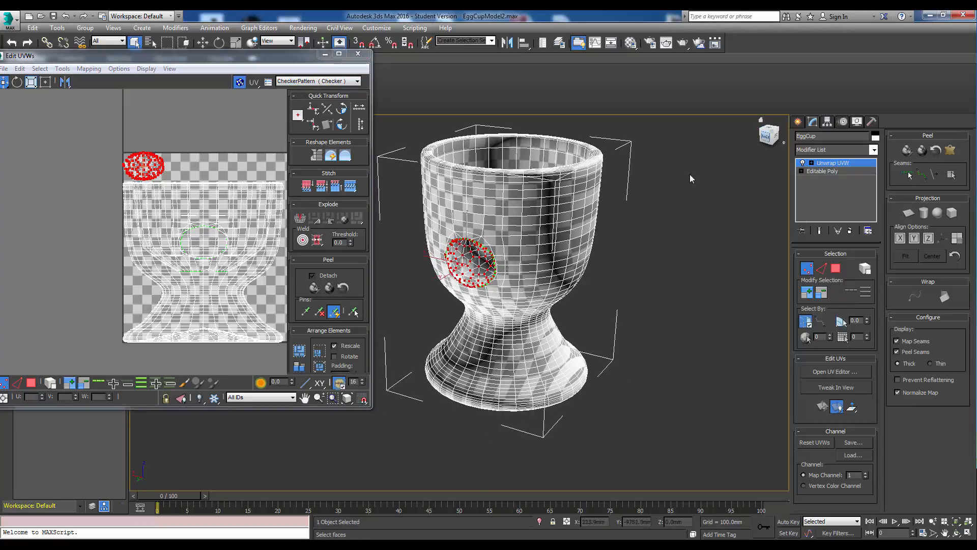
click(767, 136)
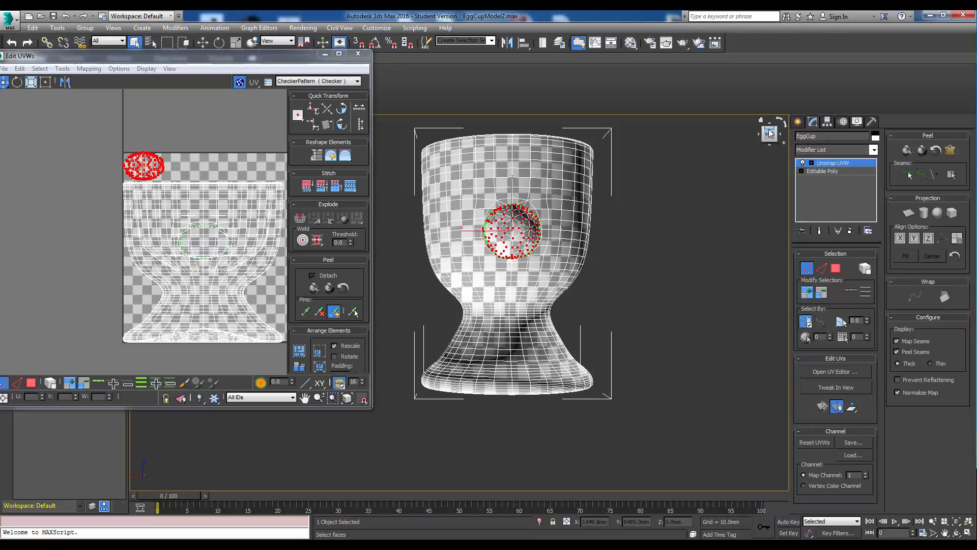
alt+middle_drag(520, 231, 520, 237)
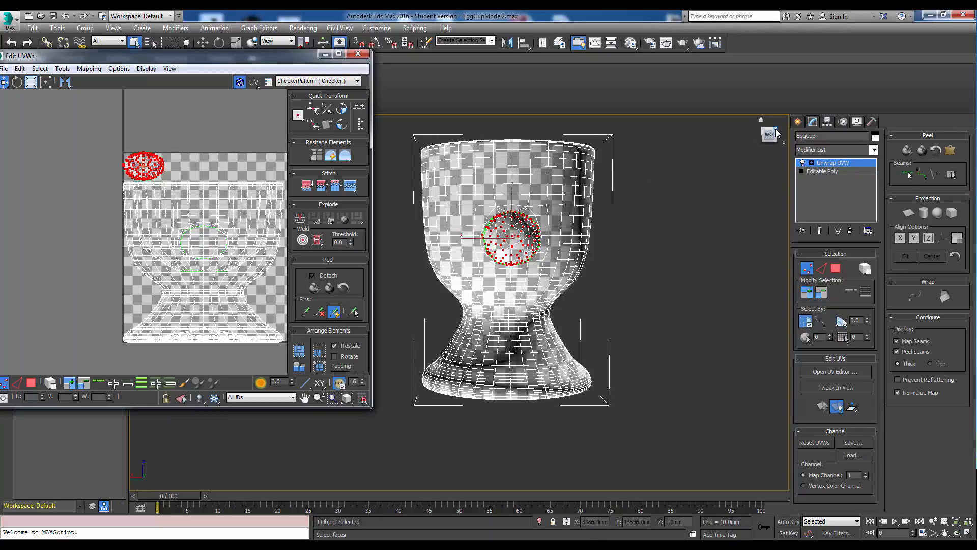
drag(775, 133, 725, 144)
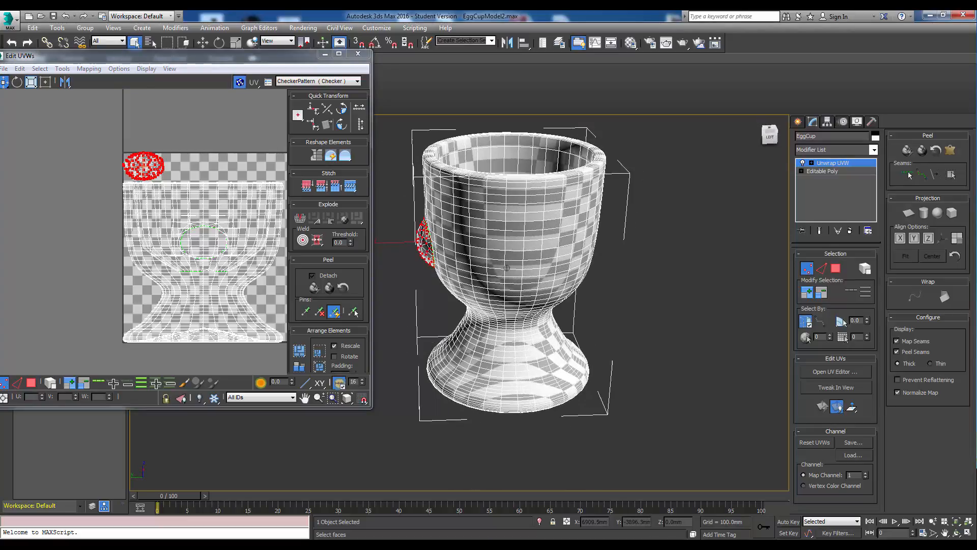
drag(433, 226, 544, 225)
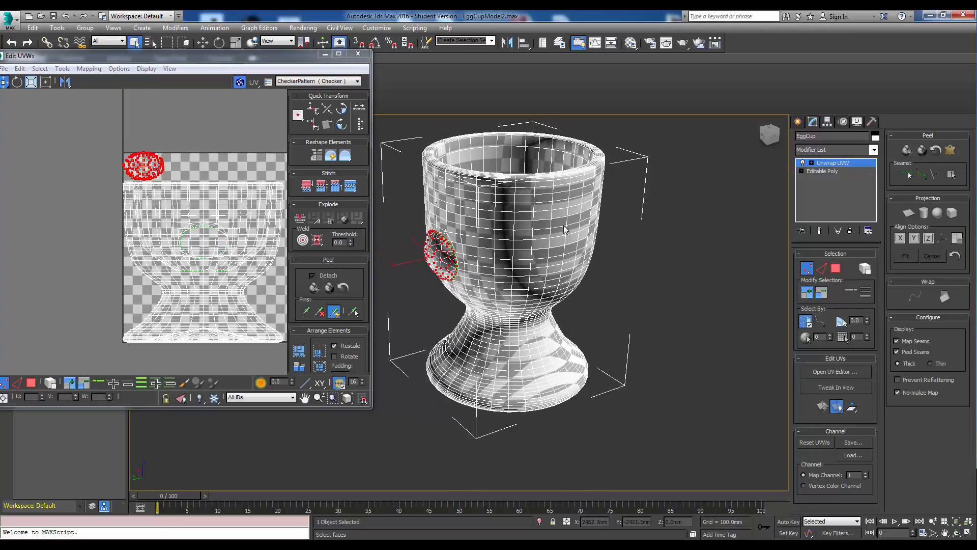
middle_drag(262, 219, 249, 219)
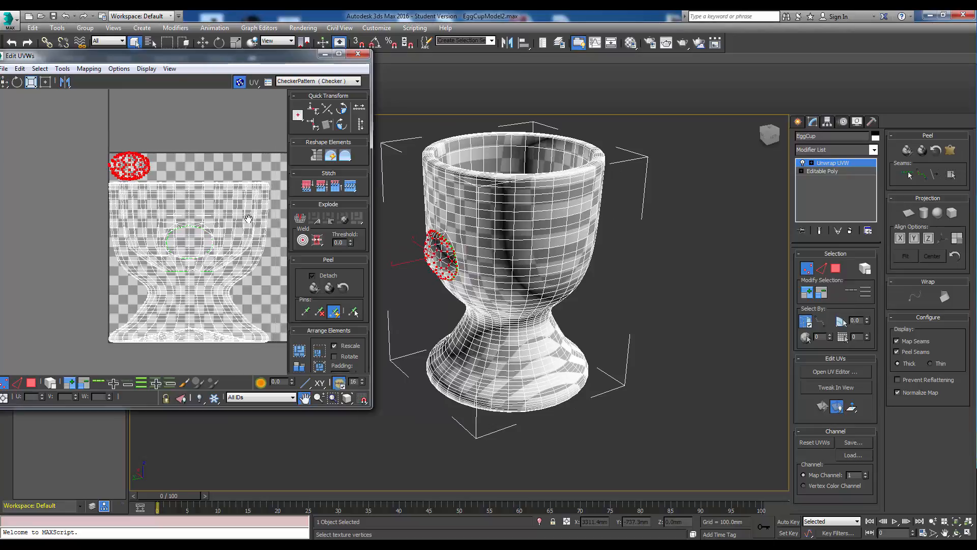
scroll(248, 219, up, 10)
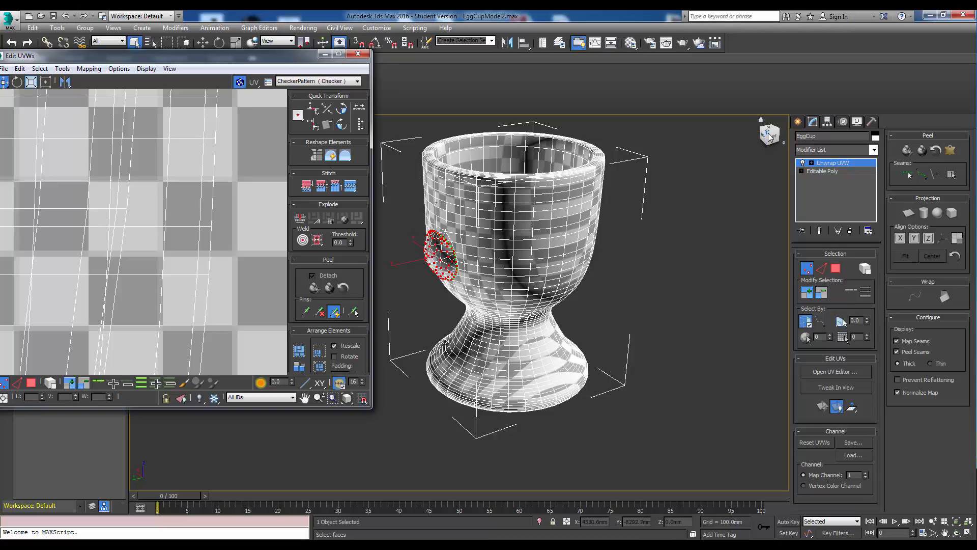
mouse_move(767, 132)
mouse_down()
mouse_move(757, 148)
mouse_move(770, 131)
mouse_move(768, 141)
mouse_up()
mouse_move(976, 92)
mouse_down()
mouse_move(722, 93)
mouse_move(454, 114)
mouse_move(866, 115)
mouse_move(967, 105)
mouse_move(976, 85)
mouse_up()
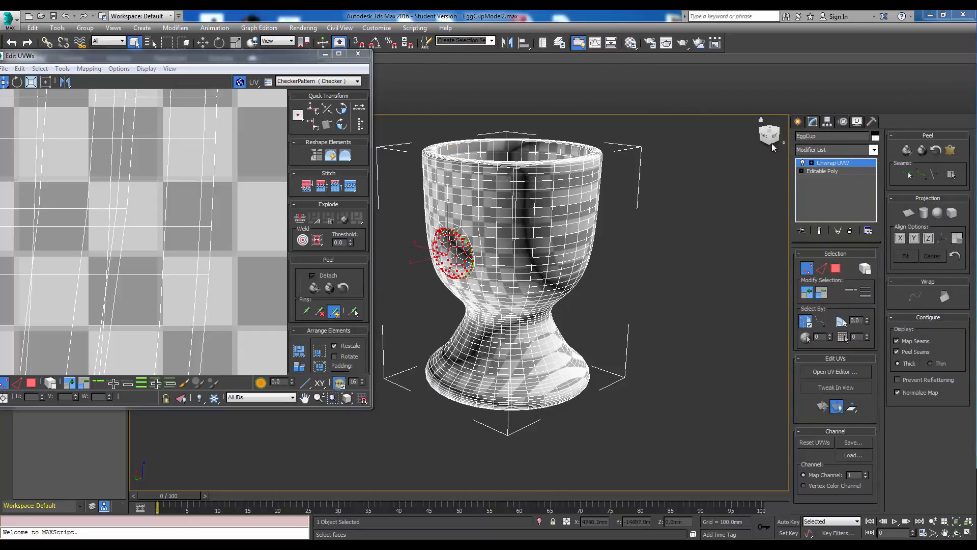
mouse_move(771, 142)
mouse_down()
mouse_move(767, 77)
mouse_move(771, 151)
mouse_up()
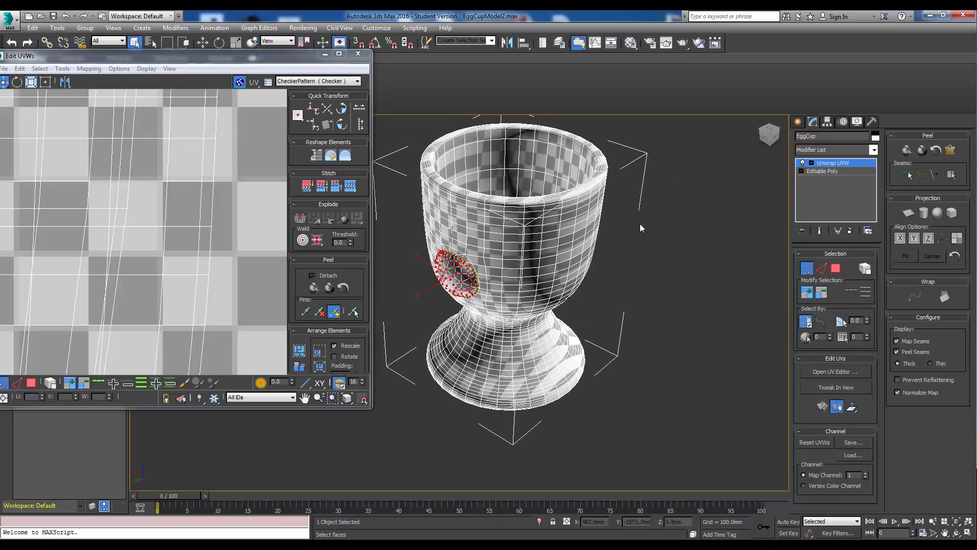
Mark a seam along the edge loop where the egg cup's foot meets its bottom face.
click(713, 227)
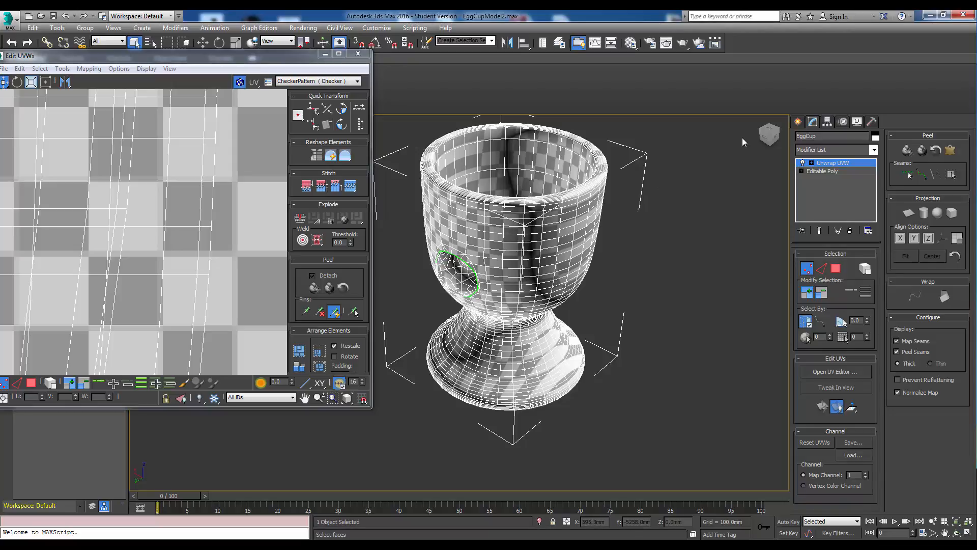
drag(771, 140, 771, 75)
middle_drag(483, 240, 484, 248)
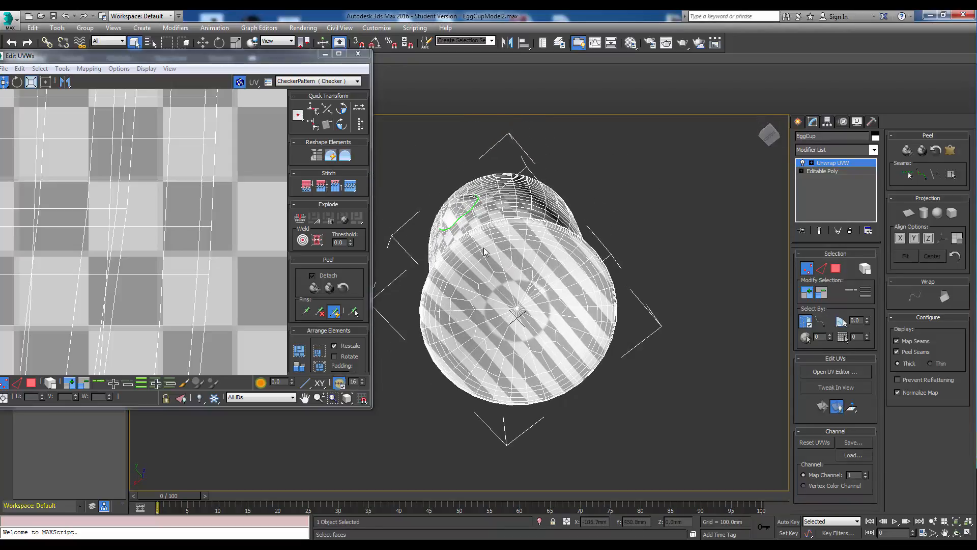
scroll(484, 249, up, 8)
scroll(484, 250, down, 3)
click(820, 269)
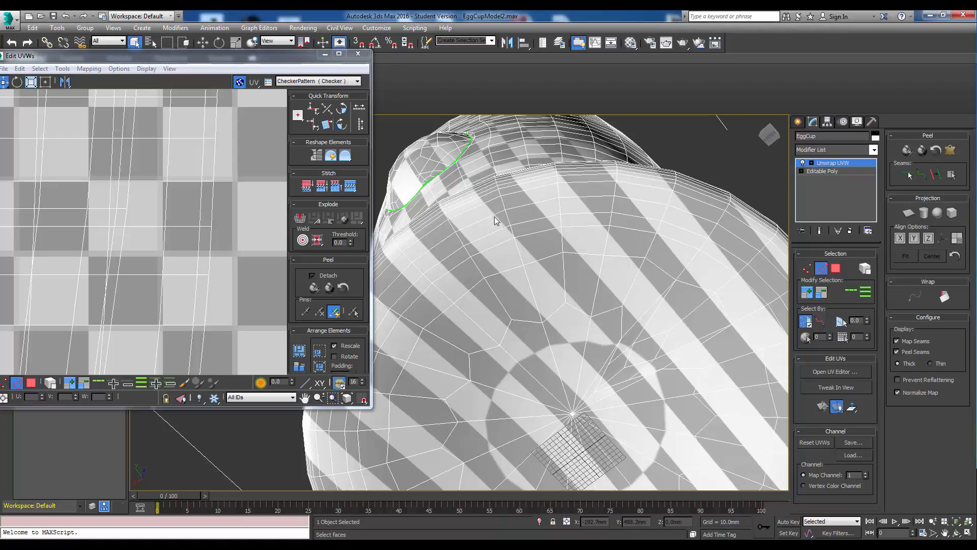
click(496, 214)
click(847, 291)
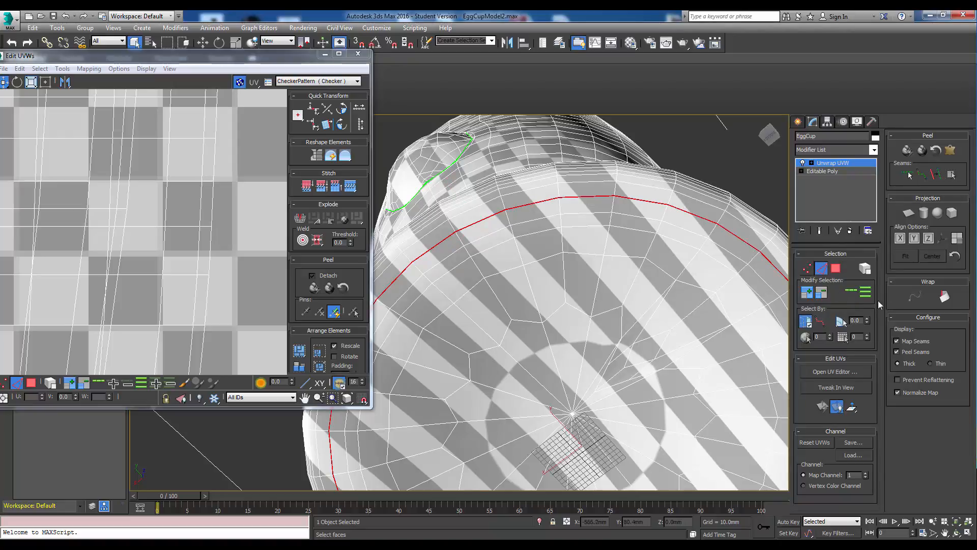
click(936, 173)
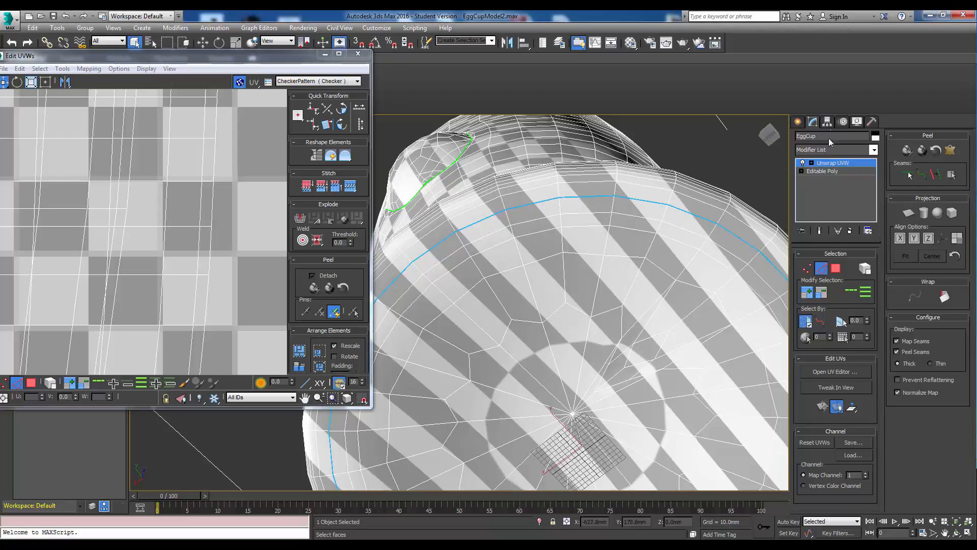
Select a polygon on the bottom face, expand the selection to its seam, and Quick Peel it.
drag(770, 129, 774, 139)
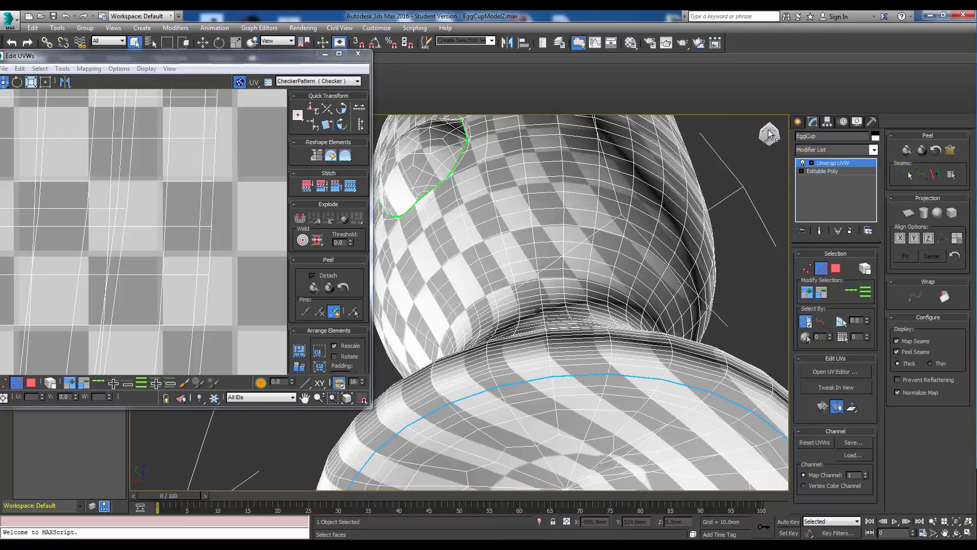
alt+middle_drag(678, 245, 670, 228)
scroll(657, 254, down, 5)
alt+middle_drag(642, 268, 639, 249)
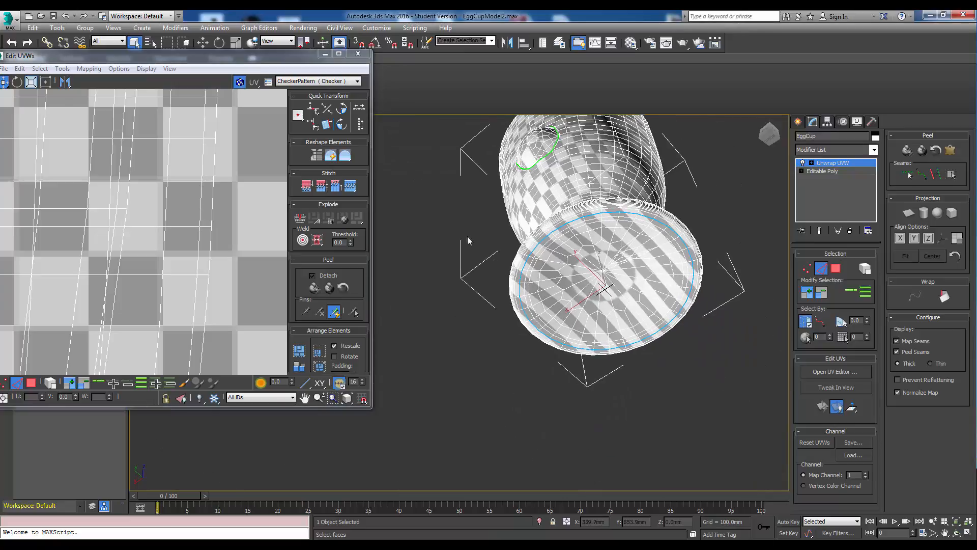
drag(306, 61, 316, 62)
drag(296, 57, 410, 52)
middle_drag(270, 185, 274, 175)
scroll(274, 176, down, 10)
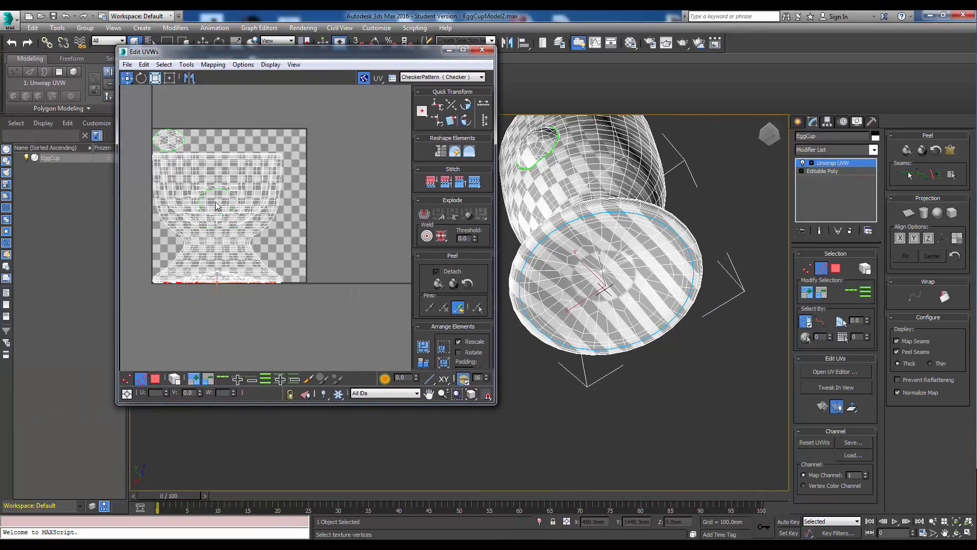
scroll(188, 296, up, 5)
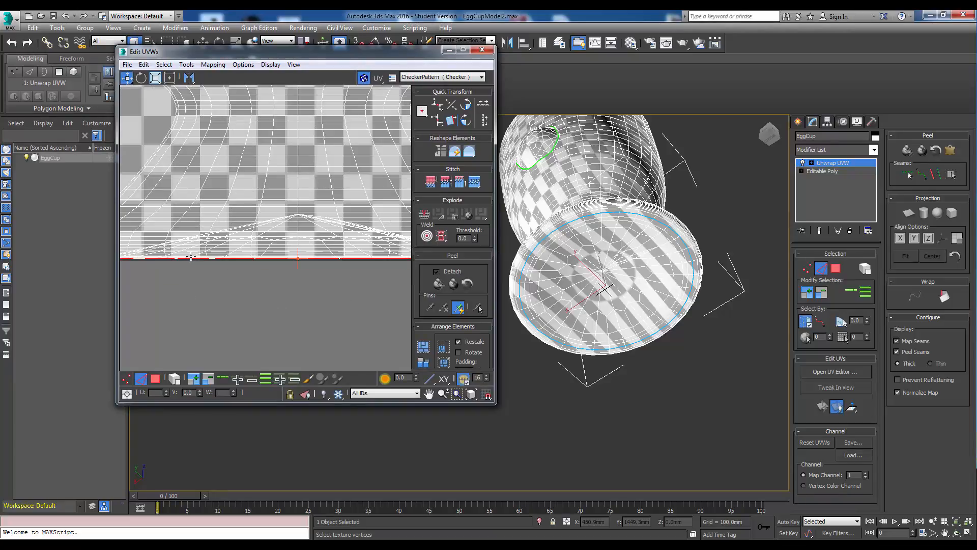
scroll(257, 269, down, 3)
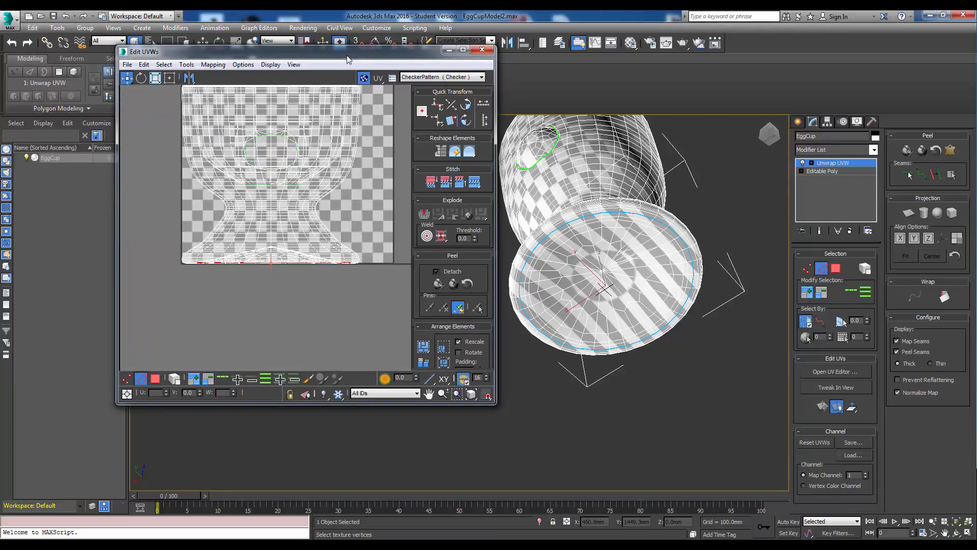
drag(347, 56, 301, 68)
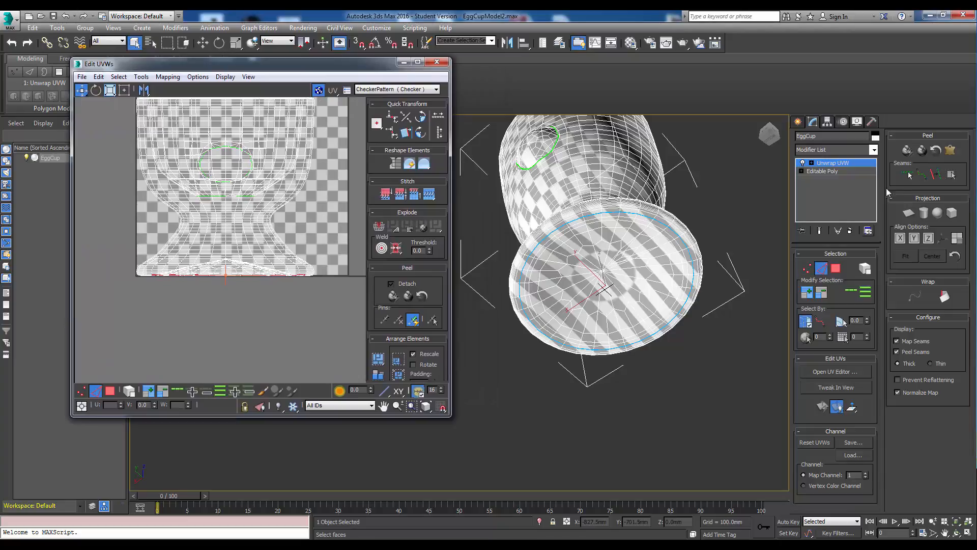
click(835, 269)
click(650, 288)
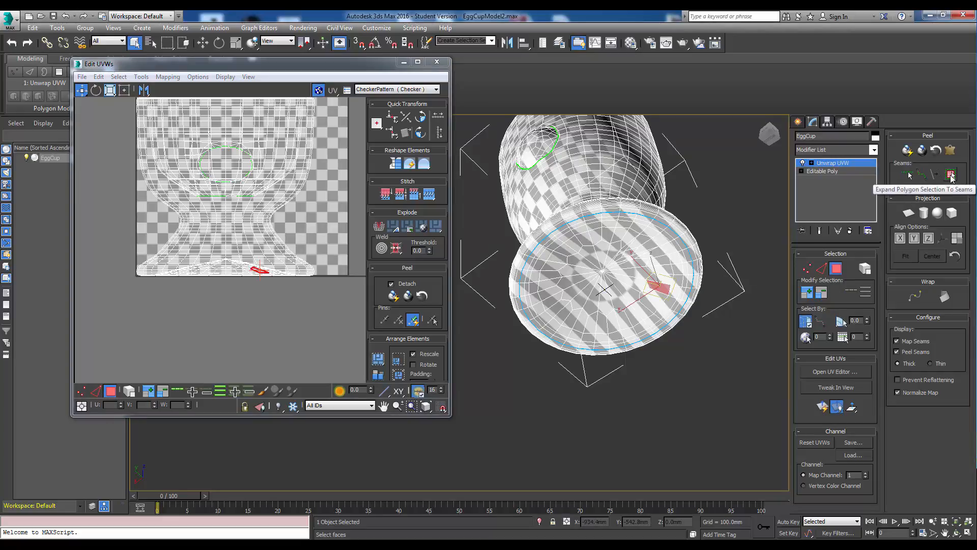
click(951, 176)
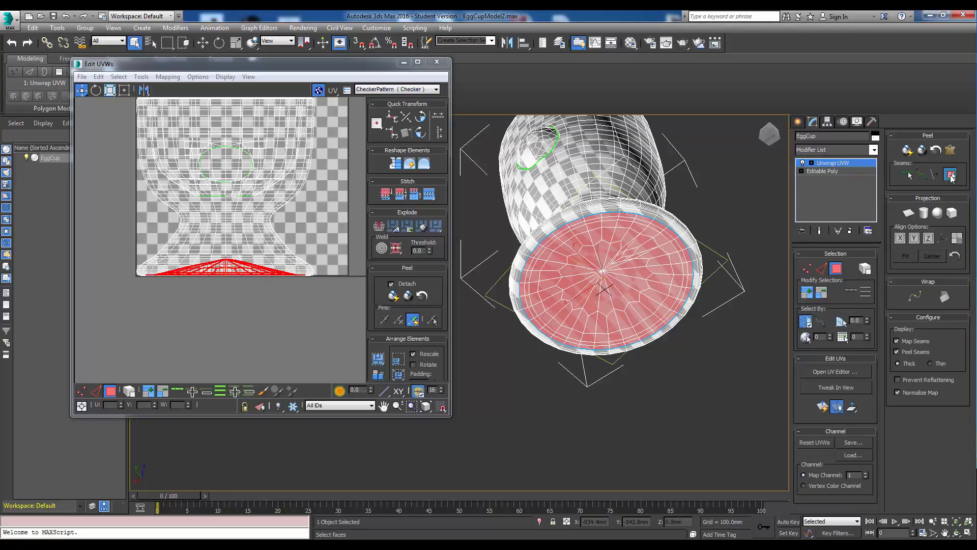
click(908, 150)
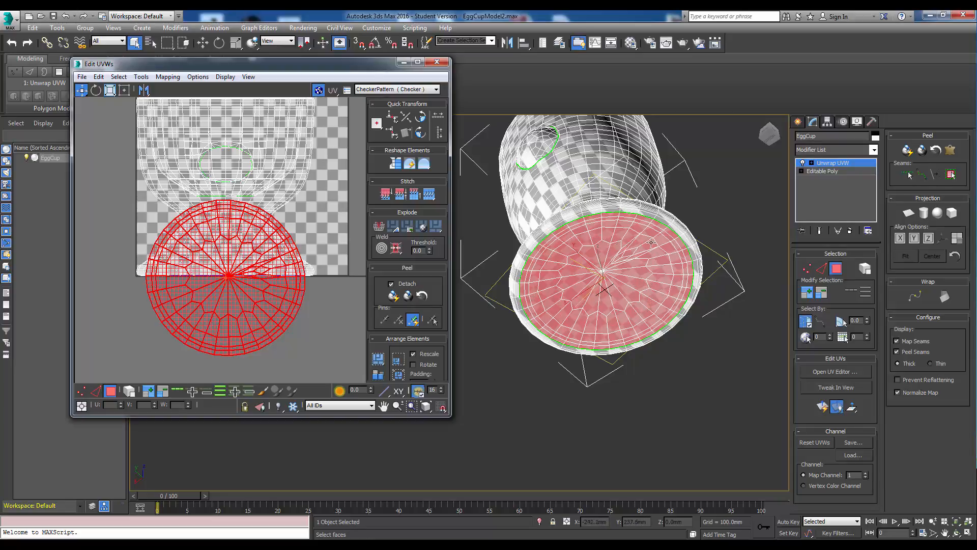
Move the peeled bottom-face circle out of the texture square to its left.
scroll(315, 318, down, 1)
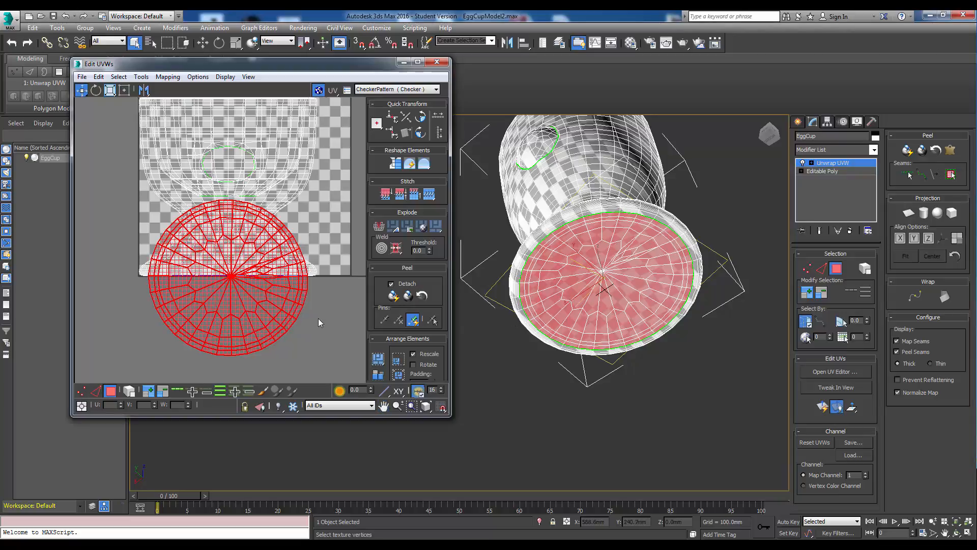
scroll(319, 319, down, 2)
drag(280, 322, 143, 299)
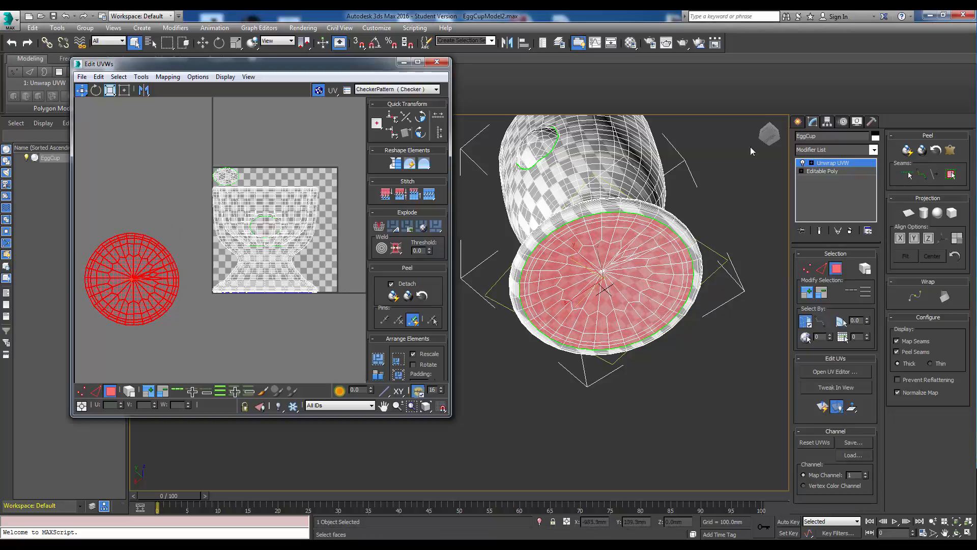
Mark a seam along the edge loop around the narrow top of the egg cup's stem.
alt+middle_drag(585, 137, 589, 211)
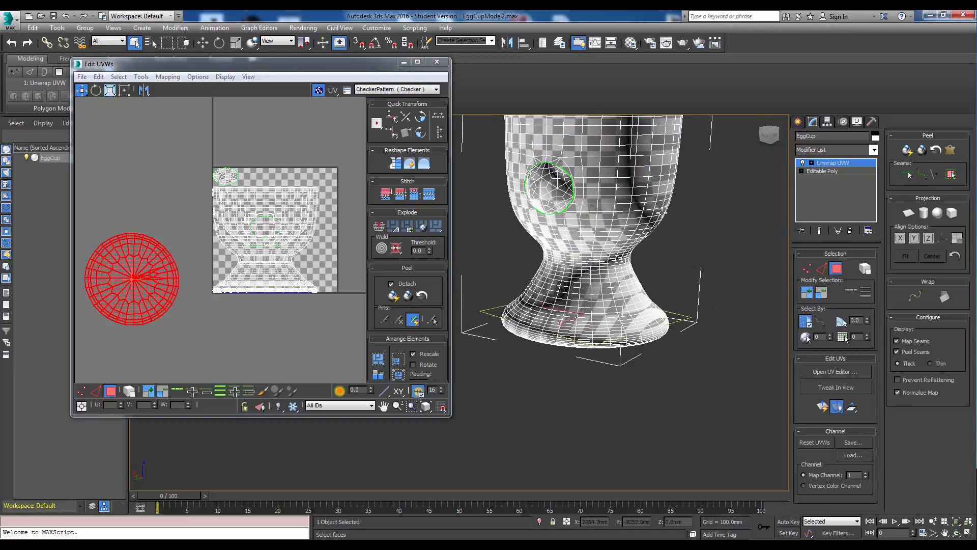
middle_drag(579, 257, 575, 248)
scroll(576, 248, up, 5)
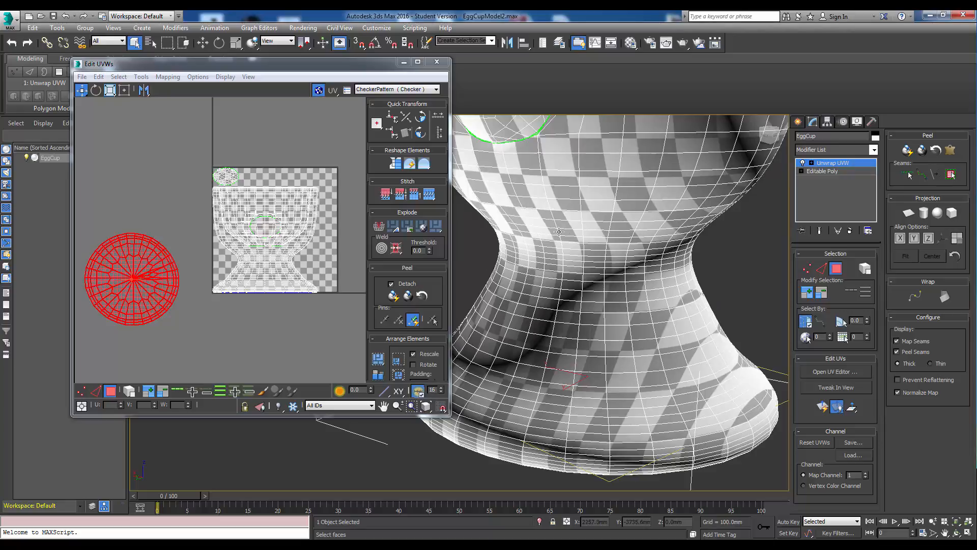
click(822, 268)
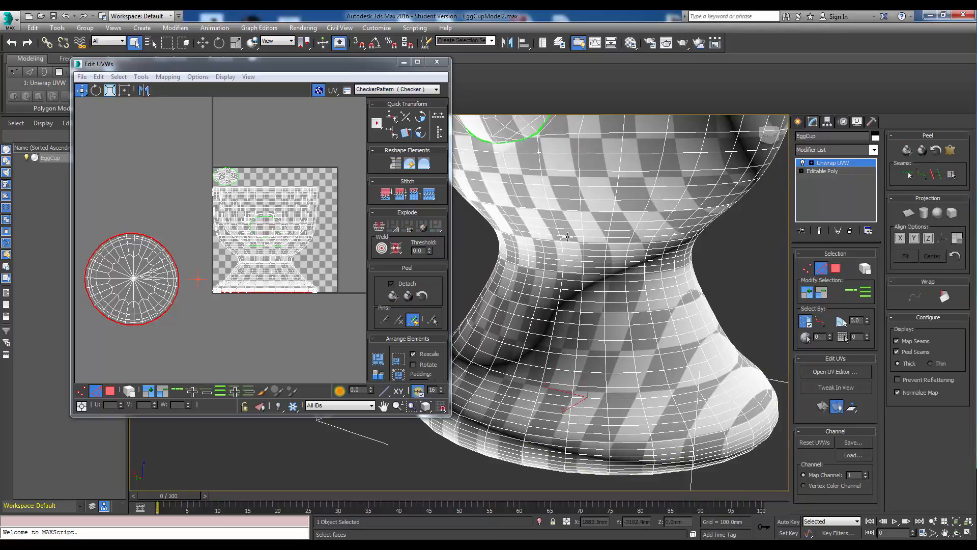
click(567, 237)
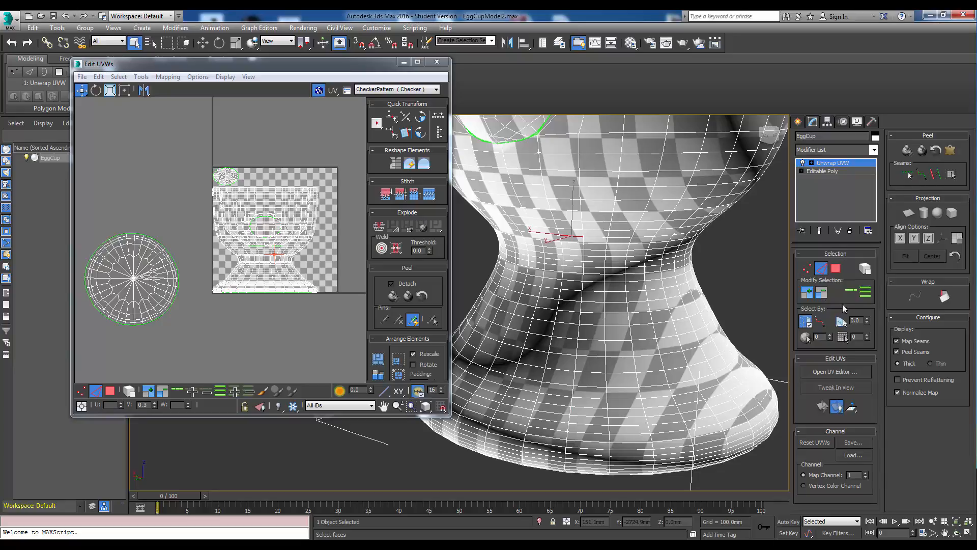
click(851, 291)
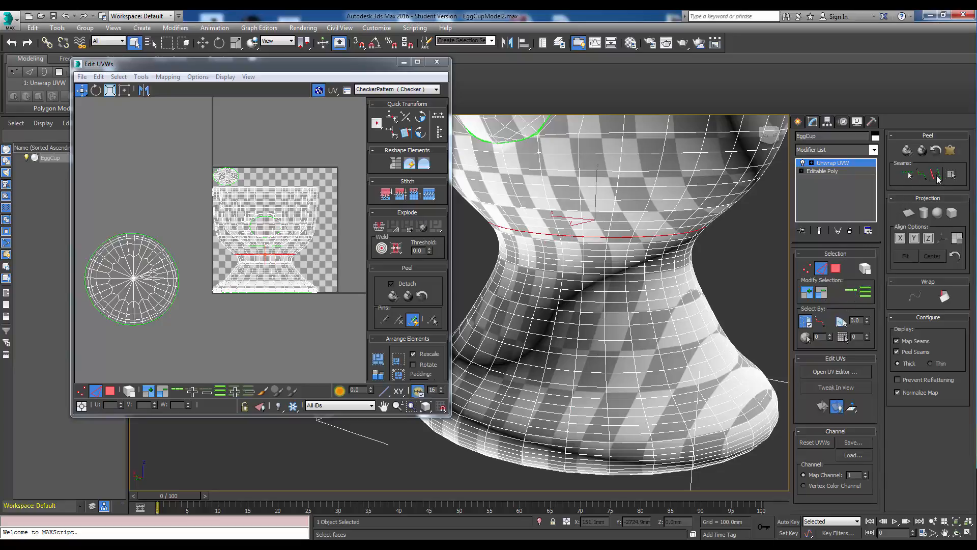
click(936, 174)
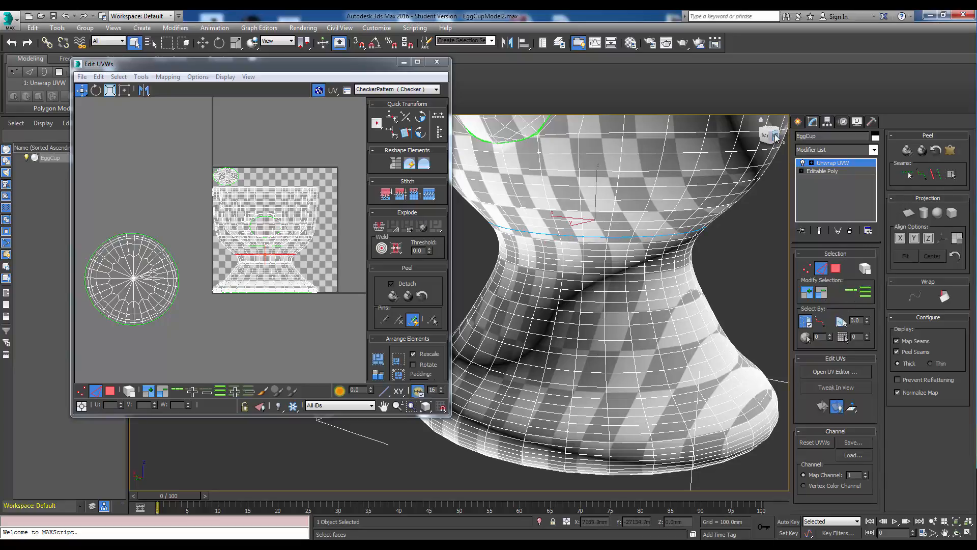
Select a polygon on the stem, expand the selection to the seams, and Quick Peel the stem and foot.
alt+middle_drag(583, 133, 593, 150)
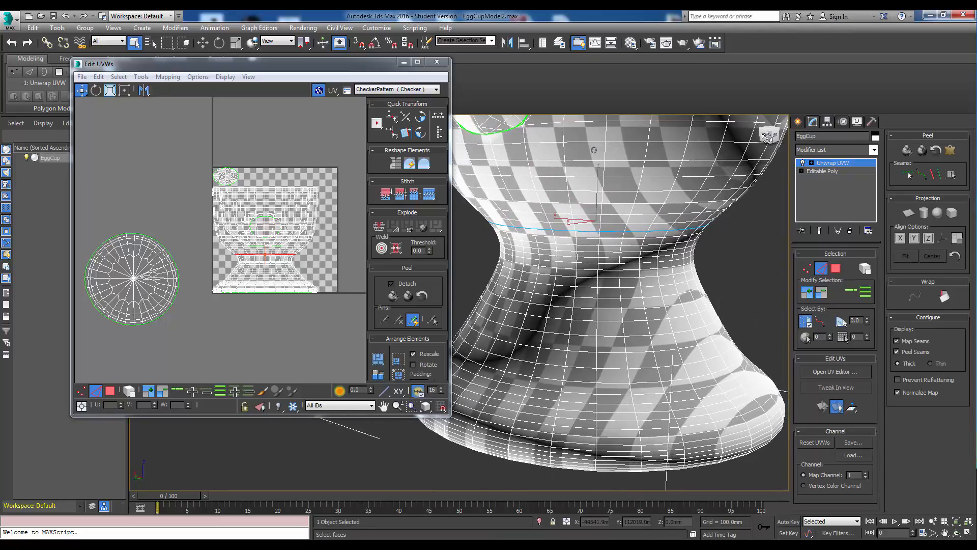
click(678, 315)
click(835, 269)
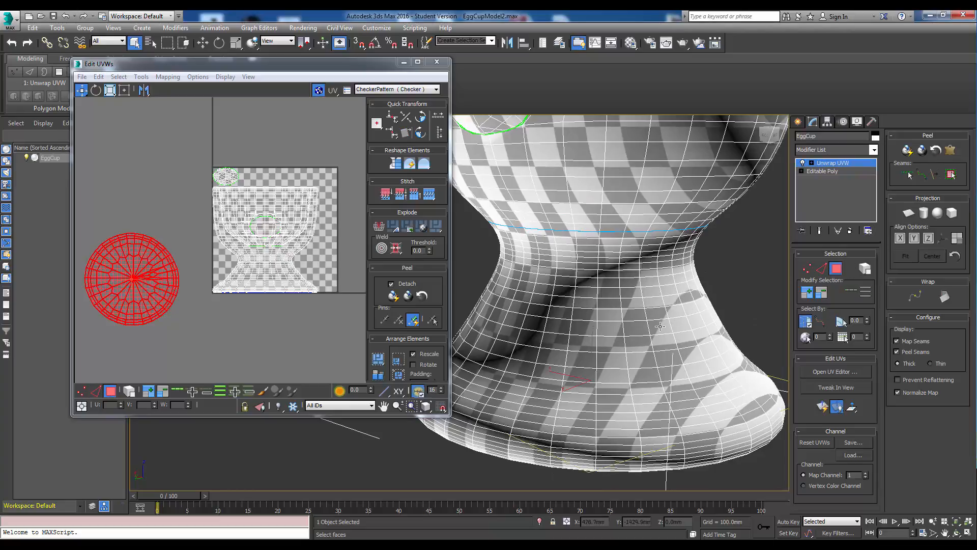
click(637, 316)
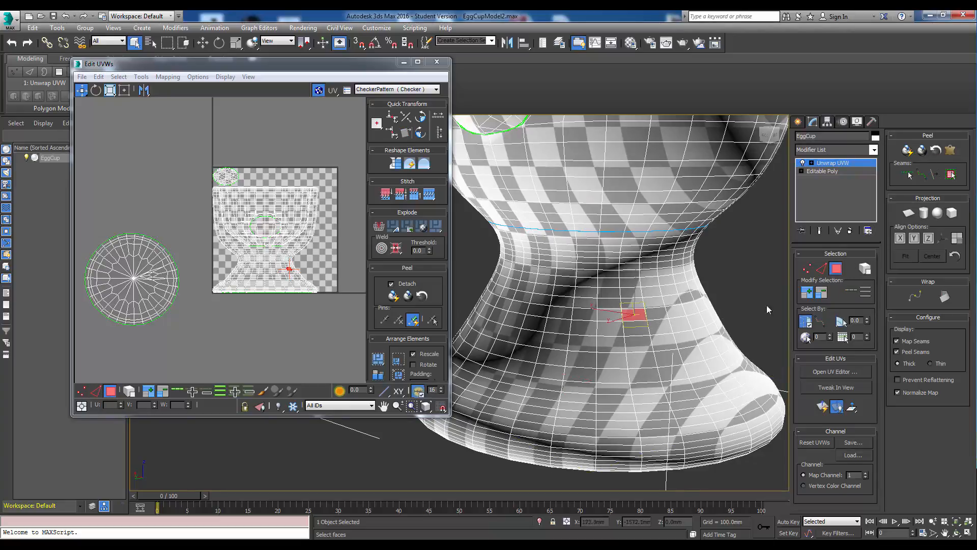
click(949, 174)
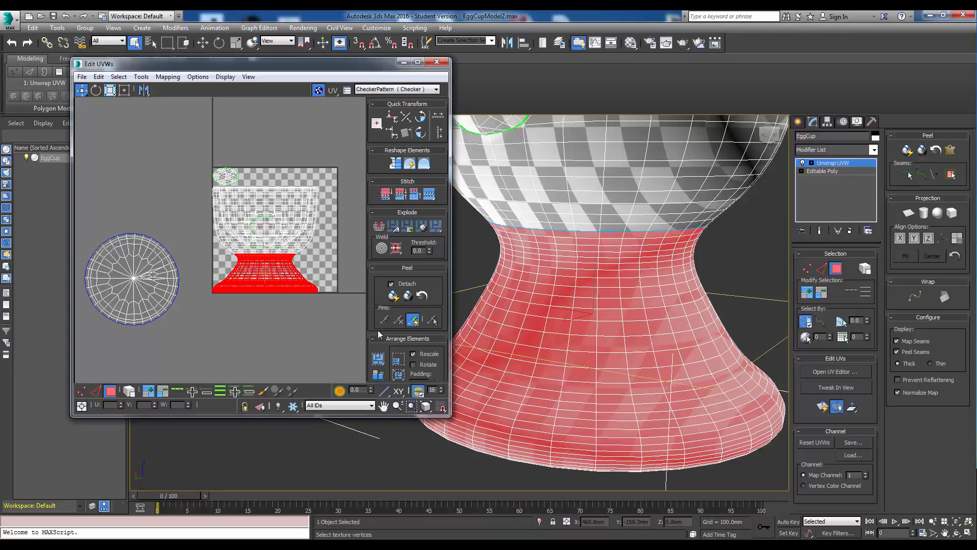
click(907, 150)
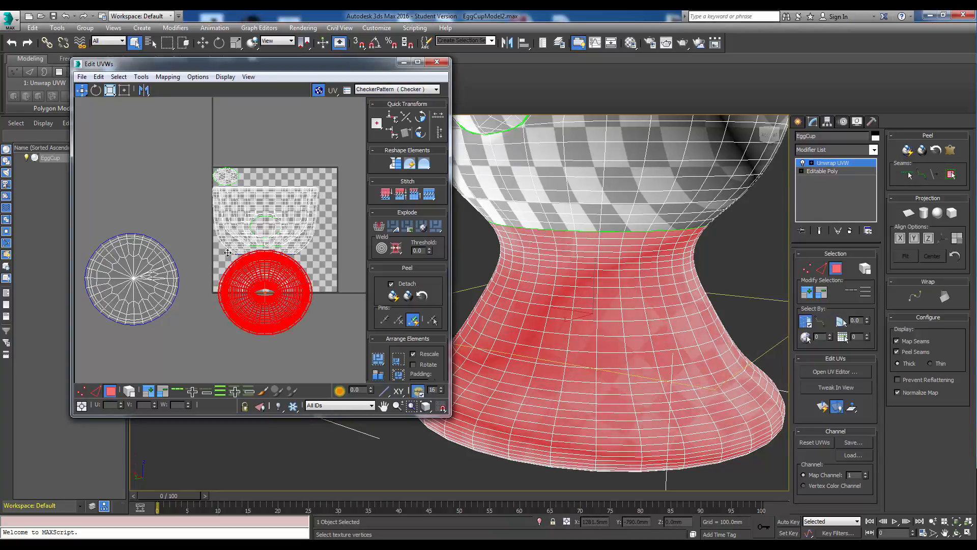
Move the peeled stem ring out of the texture square, above the bottom-face circle.
drag(228, 253, 184, 176)
drag(231, 239, 146, 188)
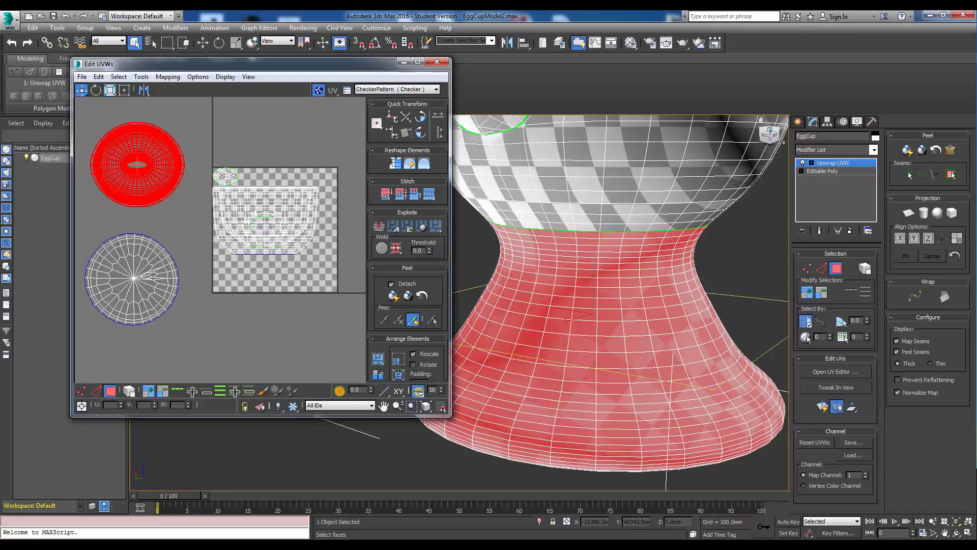
Orbit into the egg cup to examine the inside of the cup.
drag(770, 131, 677, 259)
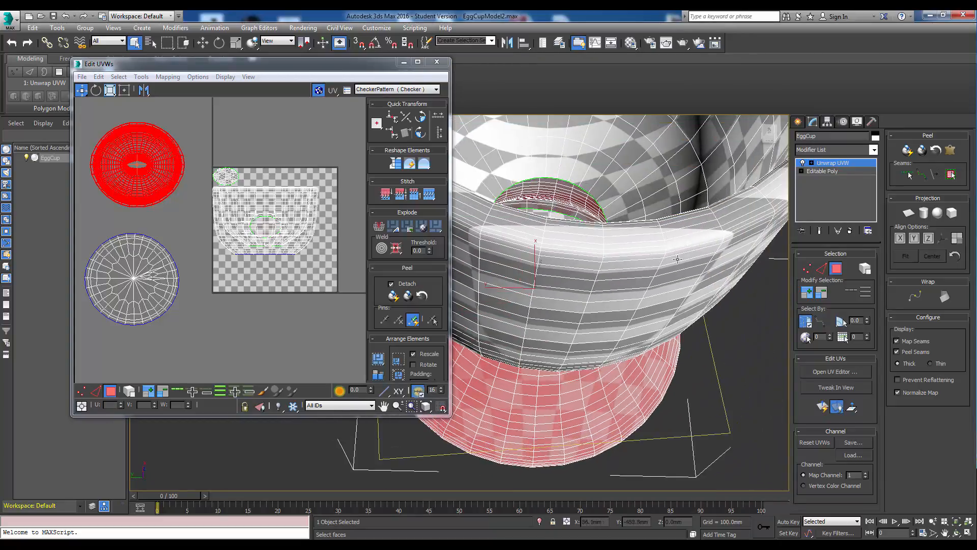
middle_drag(686, 236, 643, 300)
middle_drag(709, 240, 655, 304)
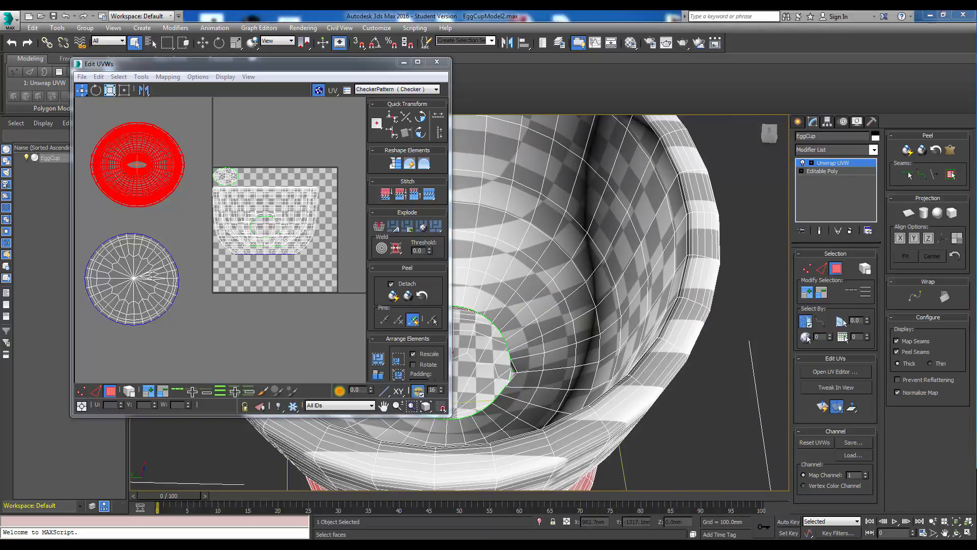
Switch to Windows Photo Viewer and browse the reference photos of the real egg cup.
drag(976, 87, 689, 105)
click(648, 384)
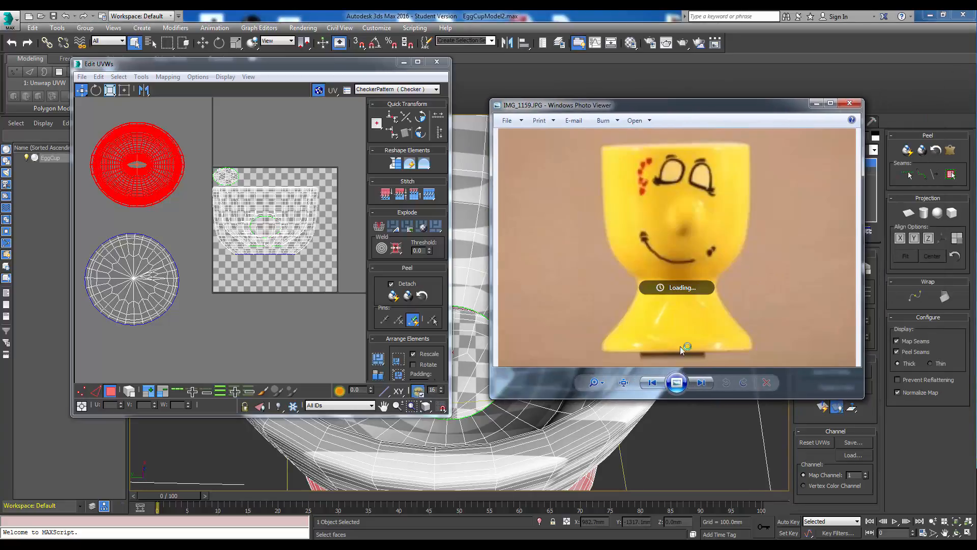
click(701, 383)
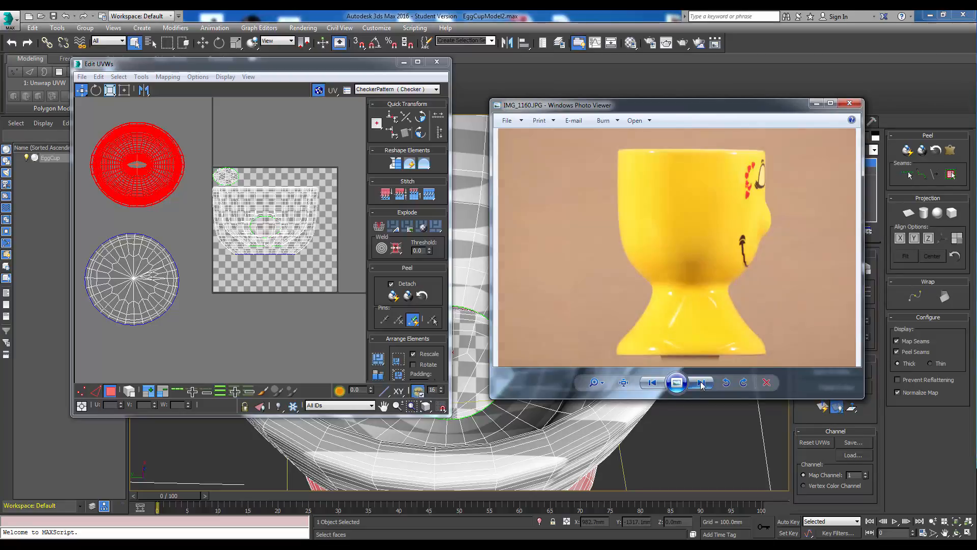
click(701, 384)
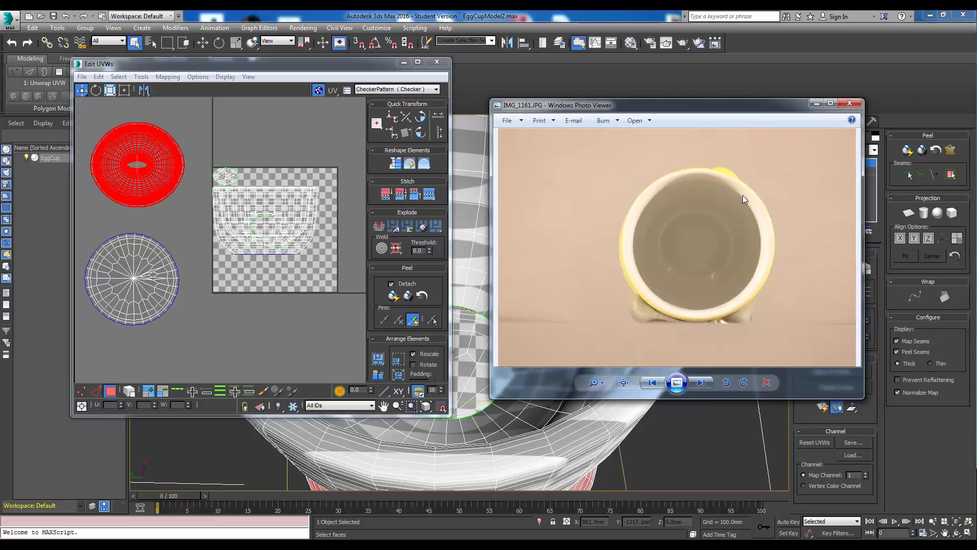
click(701, 383)
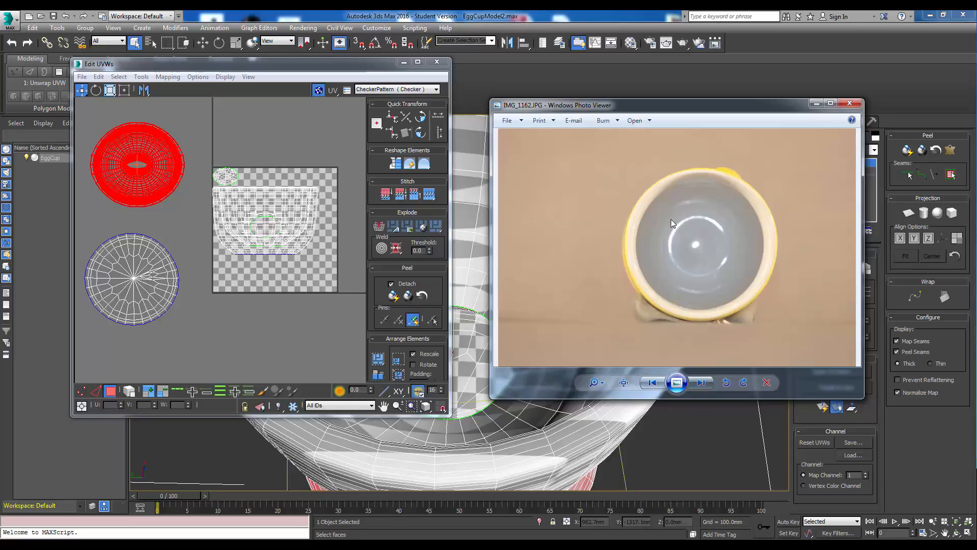
Browse the next reference photo and rearrange the photo viewer and UV editor windows beside the viewport.
click(702, 384)
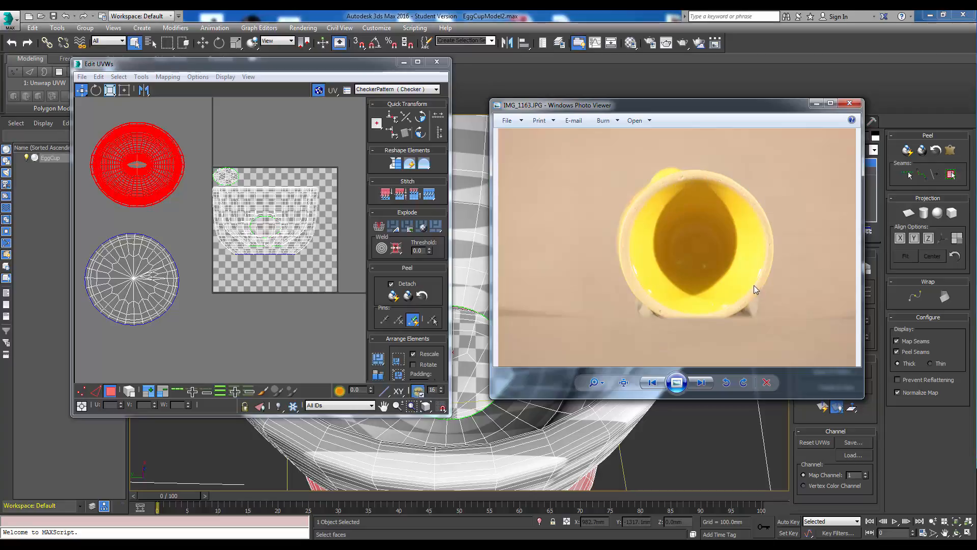
drag(732, 111, 976, 135)
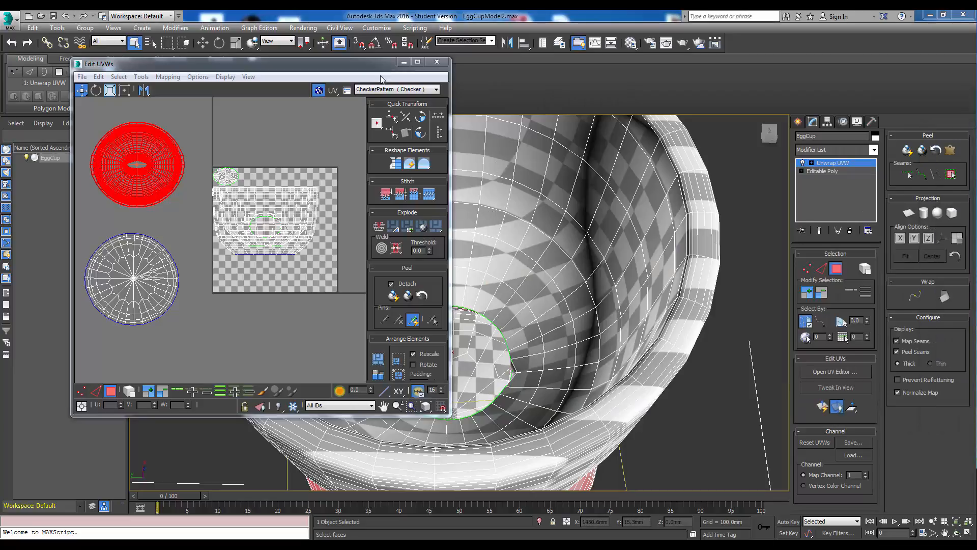
drag(377, 64, 308, 65)
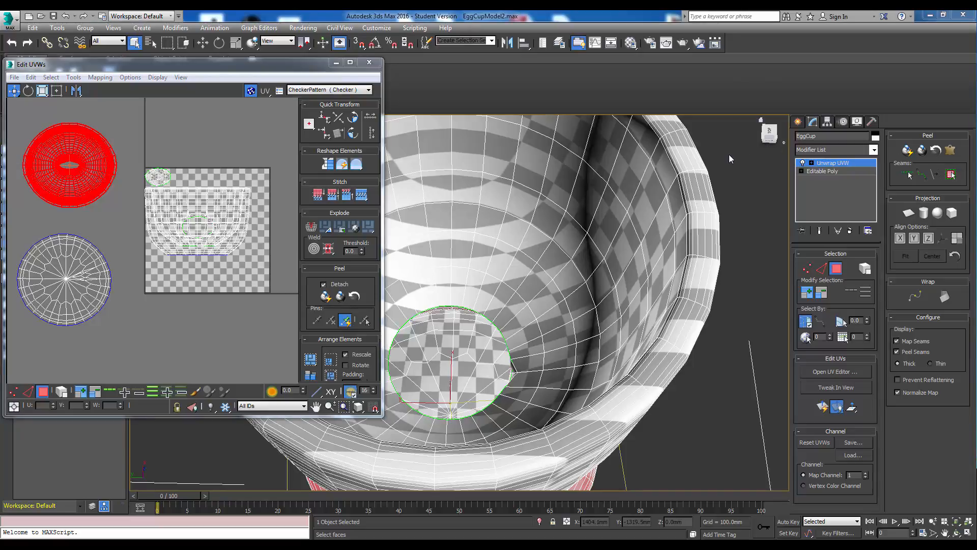
drag(976, 107, 643, 136)
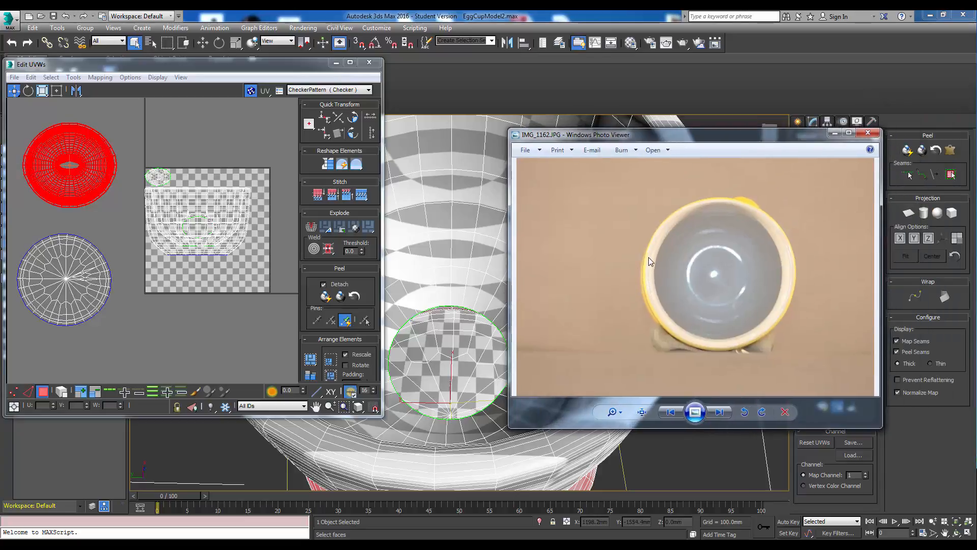
drag(738, 134, 976, 150)
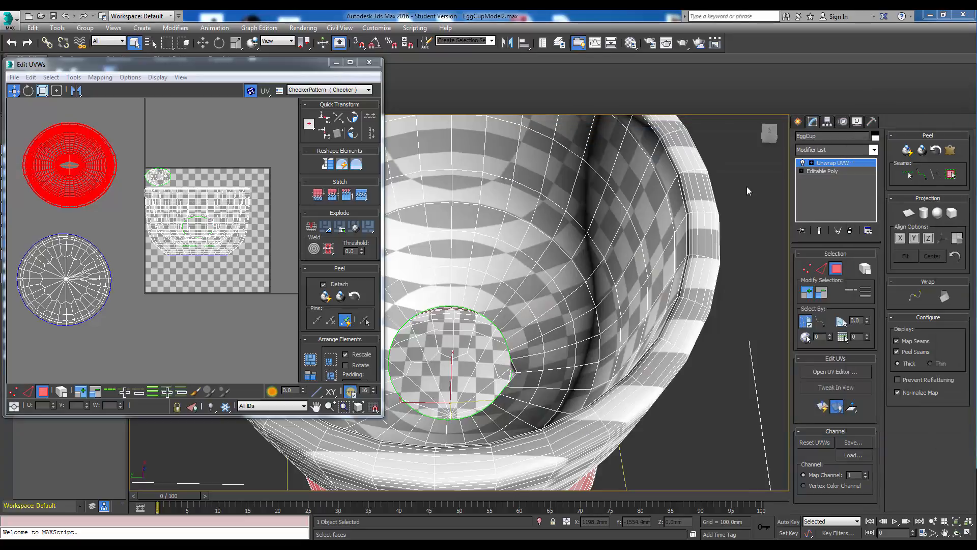
Select the edge loop along the cup's outer rim and convert the edge selection to seams.
click(775, 141)
scroll(660, 276, up, 5)
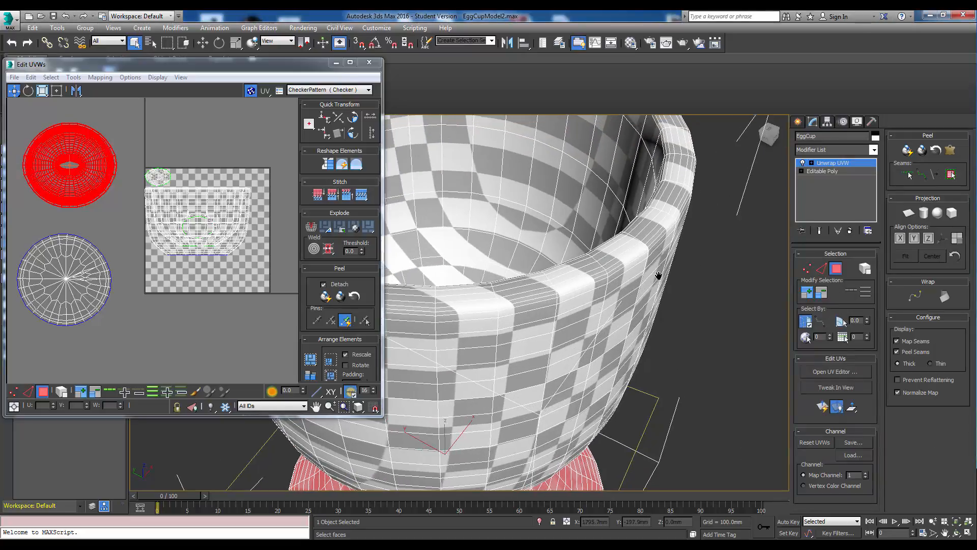
scroll(605, 273, down, 2)
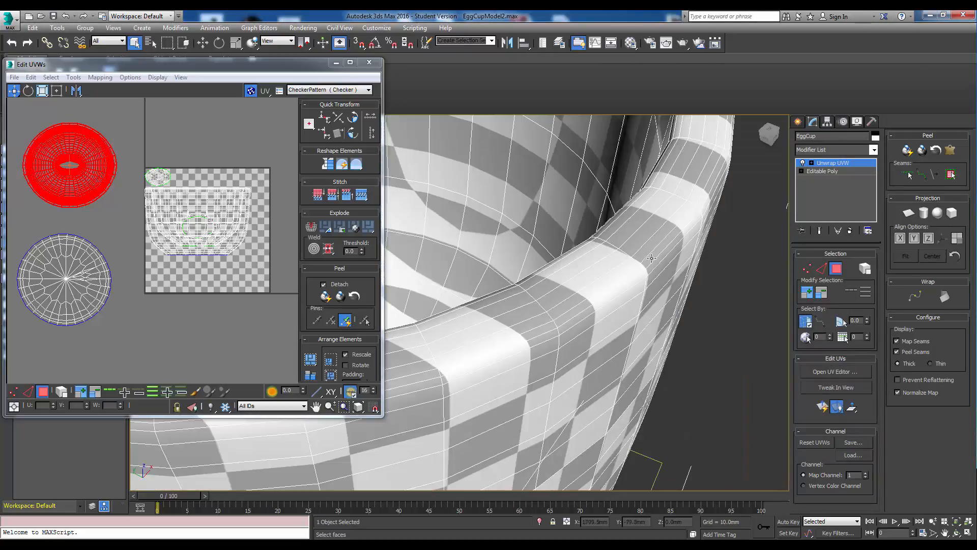
click(649, 253)
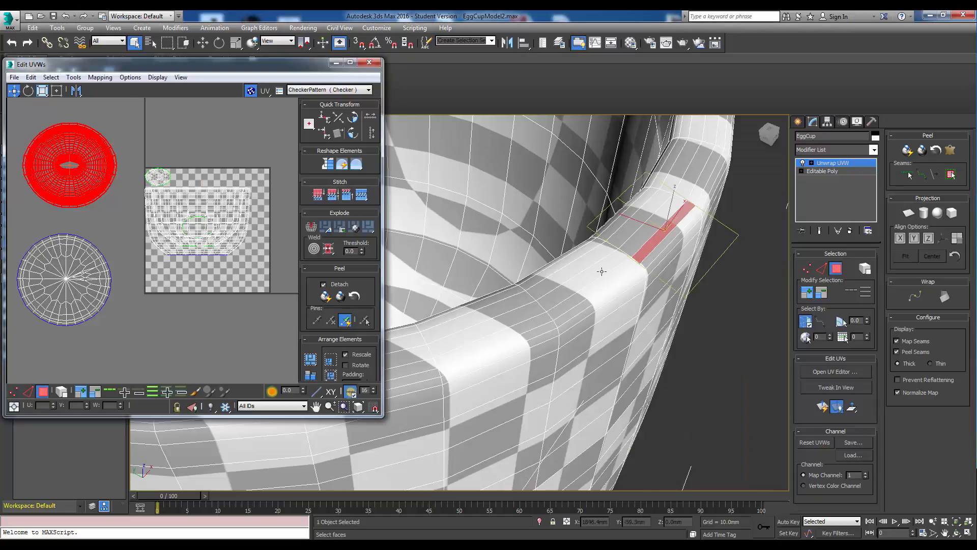
click(821, 268)
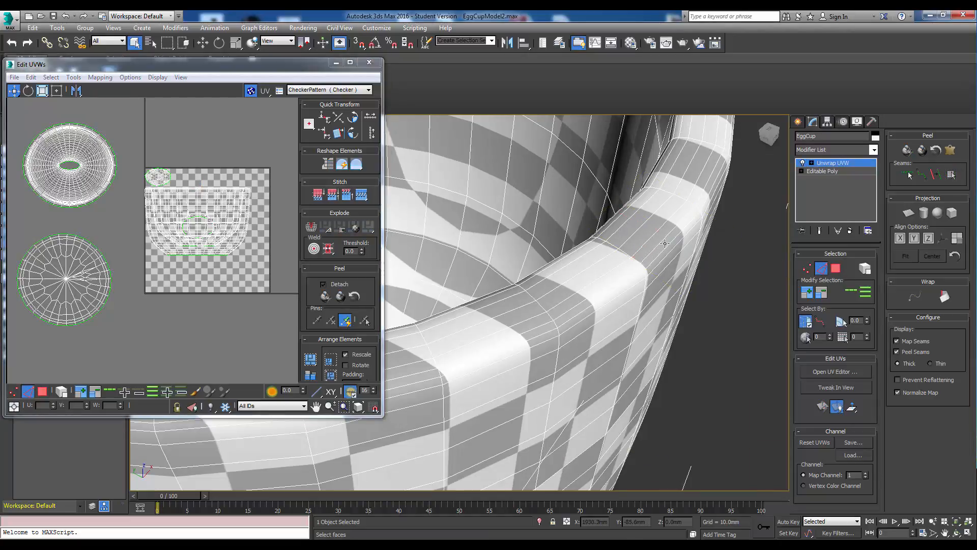
click(660, 240)
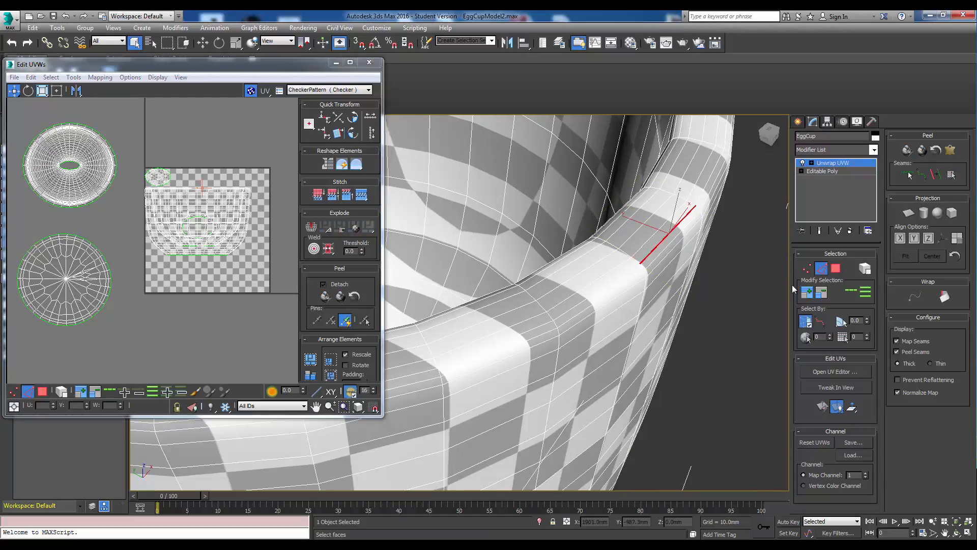
click(851, 291)
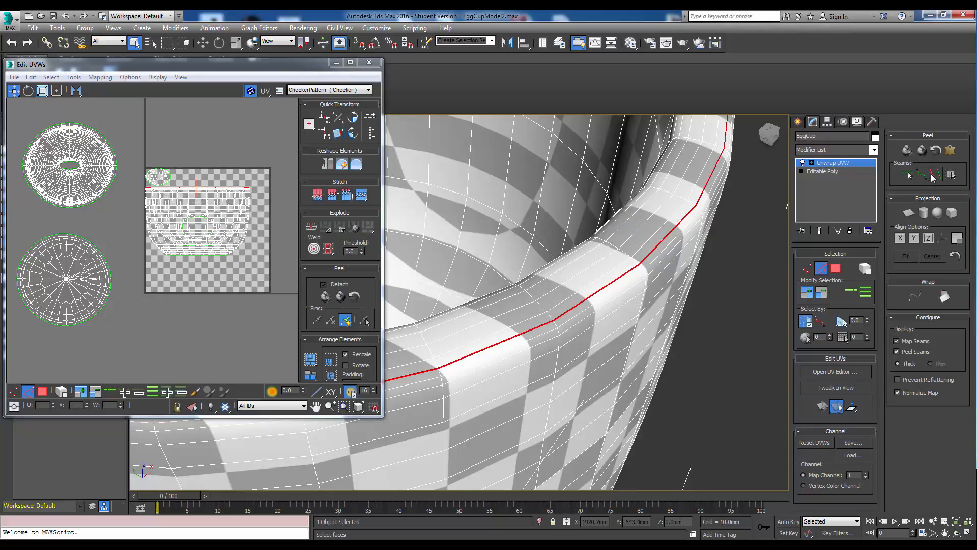
click(937, 175)
Orbit around the egg cup to examine the seams on the rim, cup and stem.
scroll(713, 211, down, 6)
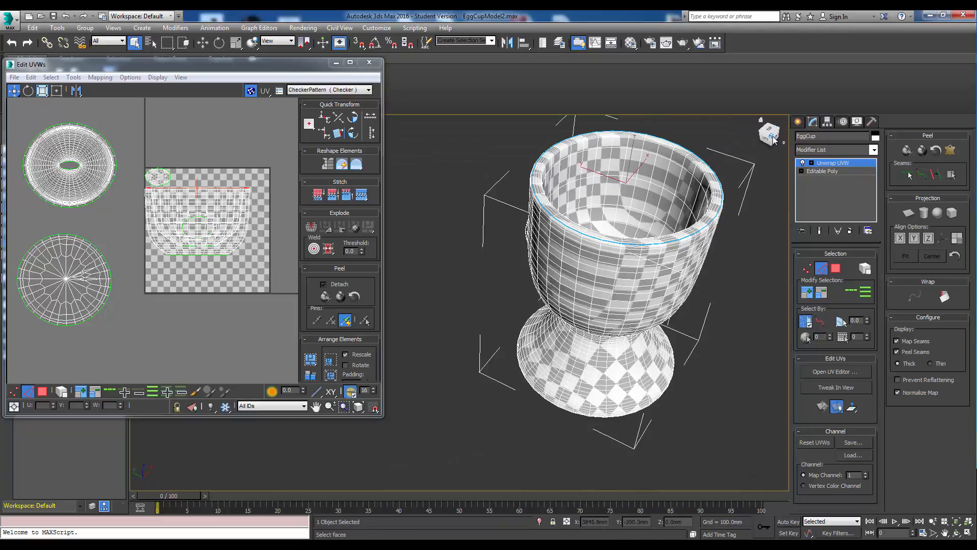
drag(776, 140, 771, 170)
middle_drag(655, 205, 591, 209)
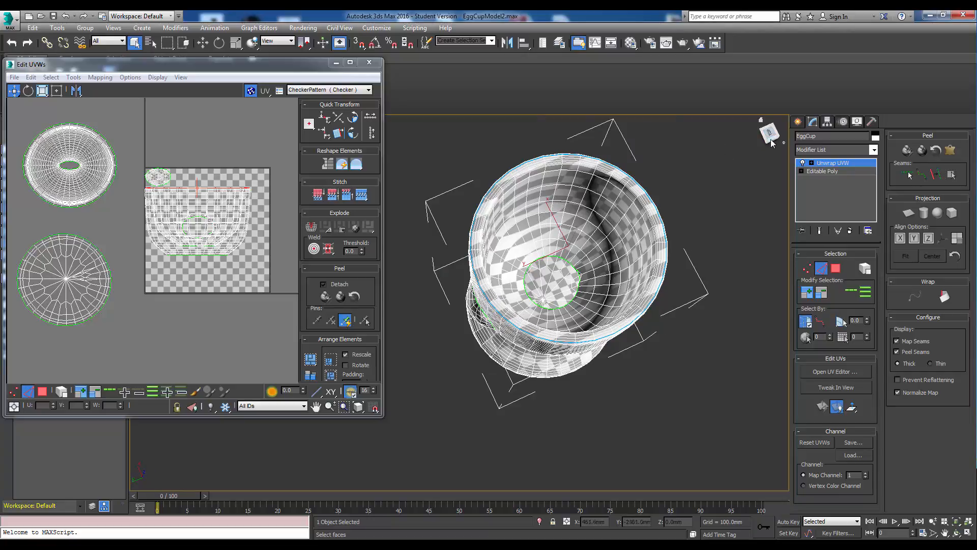
drag(772, 143, 768, 147)
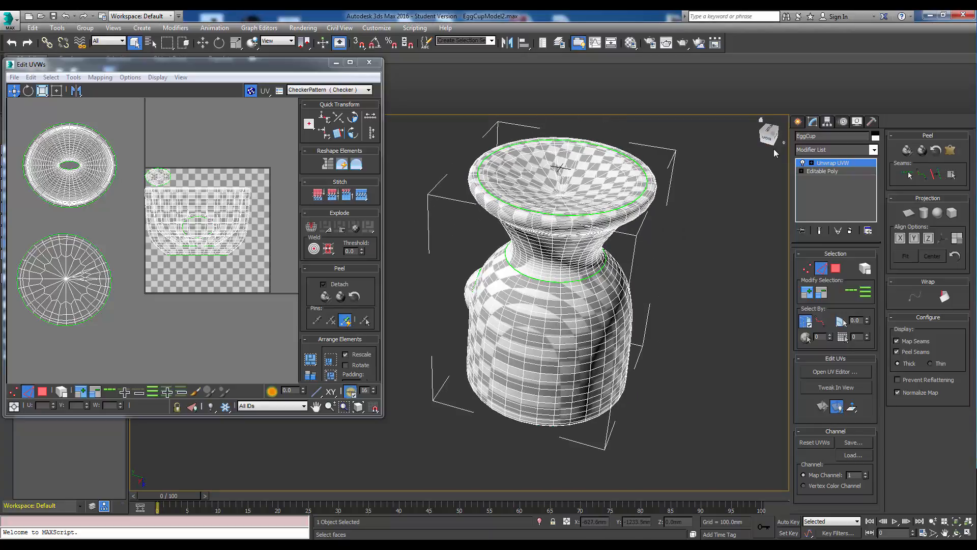
click(772, 131)
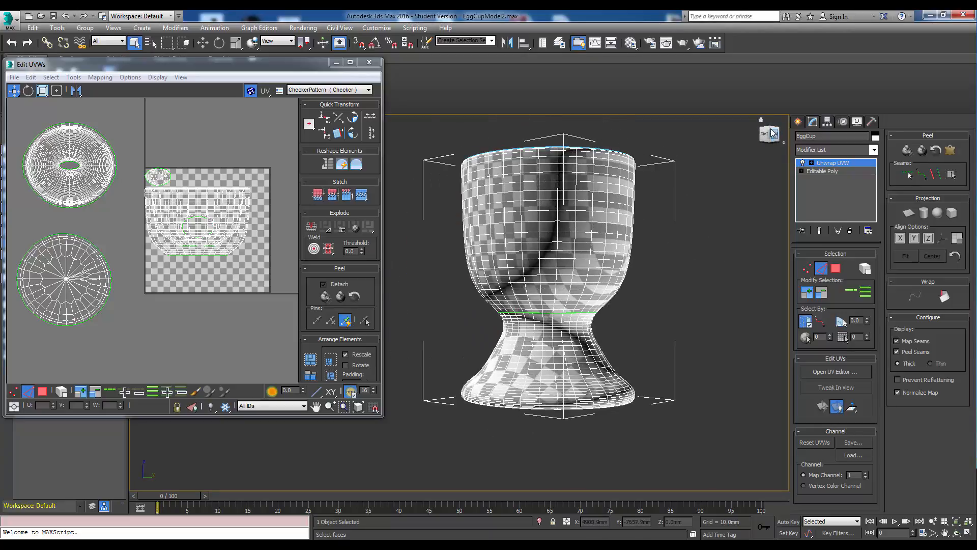
alt+middle_drag(731, 147, 659, 270)
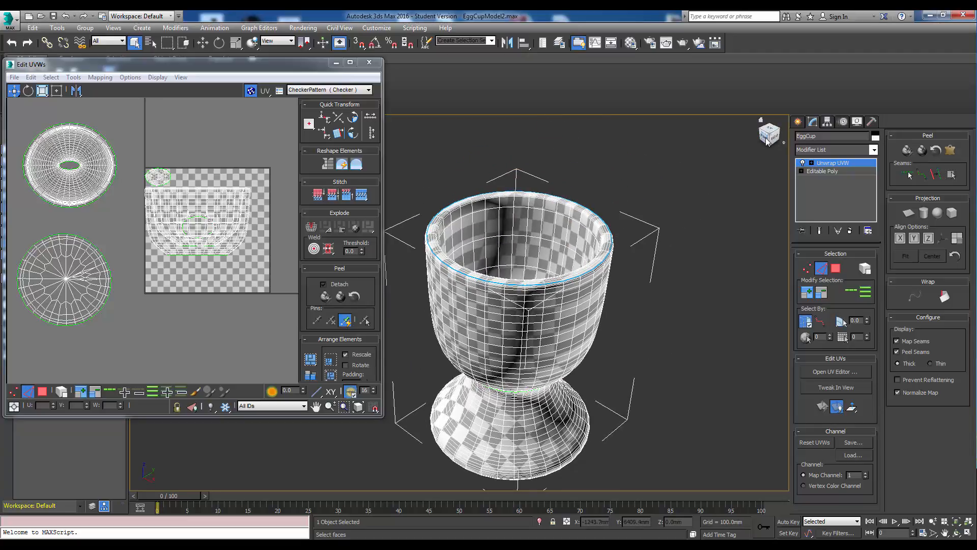
click(768, 138)
scroll(658, 191, down, 4)
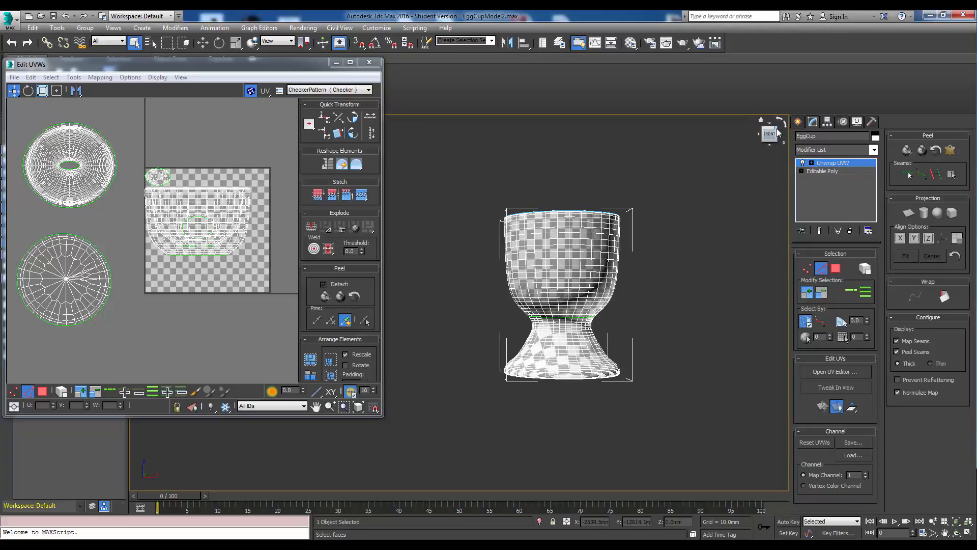
mouse_move(777, 130)
mouse_down()
mouse_move(807, 125)
mouse_move(763, 140)
mouse_up()
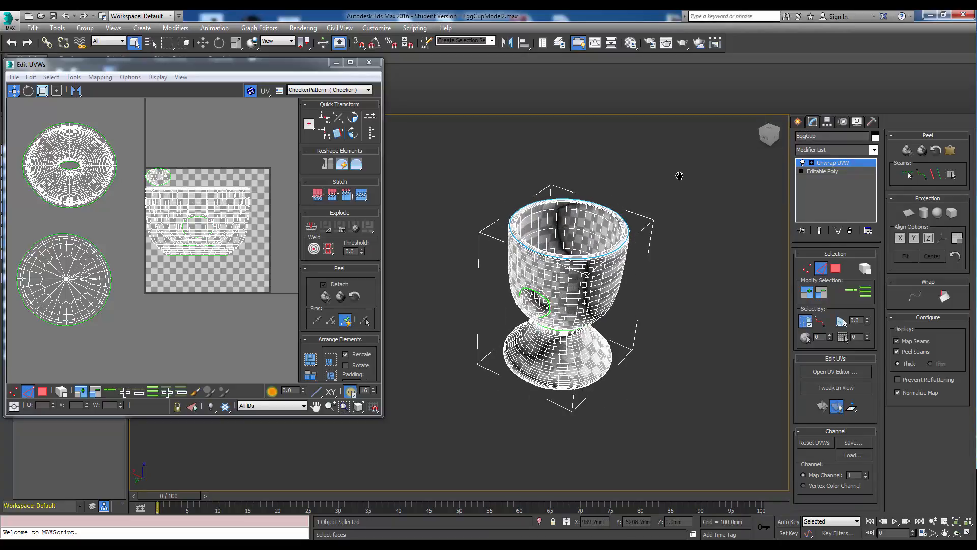
middle_drag(680, 175, 634, 212)
scroll(635, 212, up, 8)
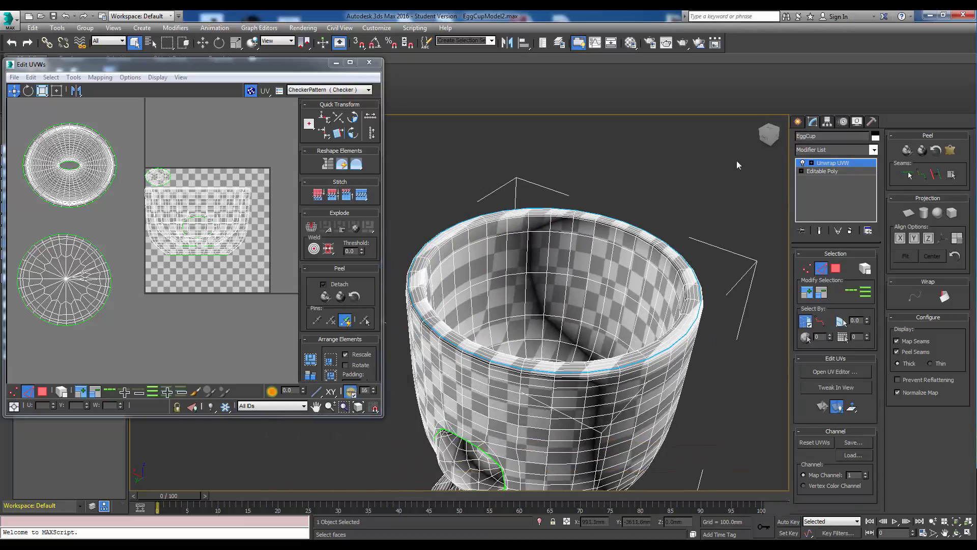
click(765, 141)
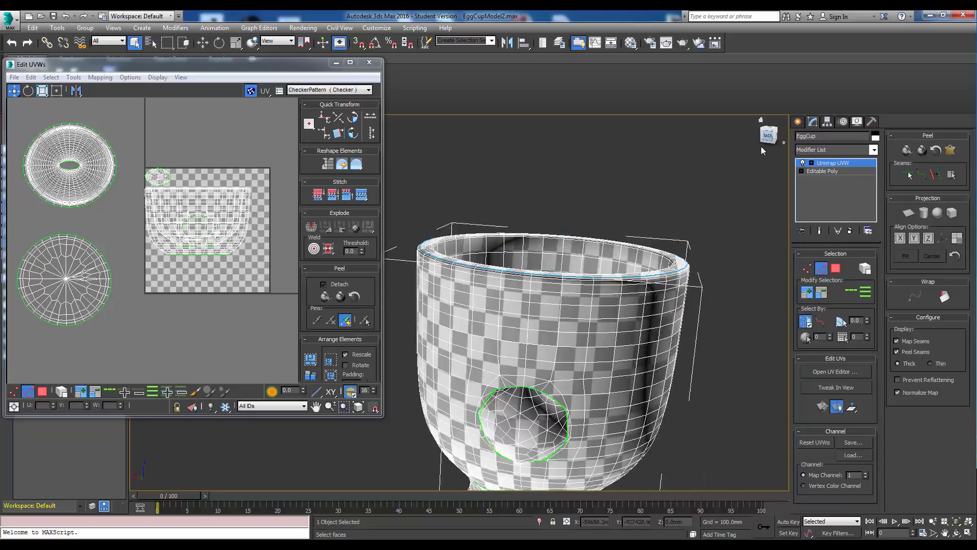
mouse_move(538, 426)
alt+middle_down()
mouse_move(538, 437)
mouse_move(537, 427)
alt+middle_up()
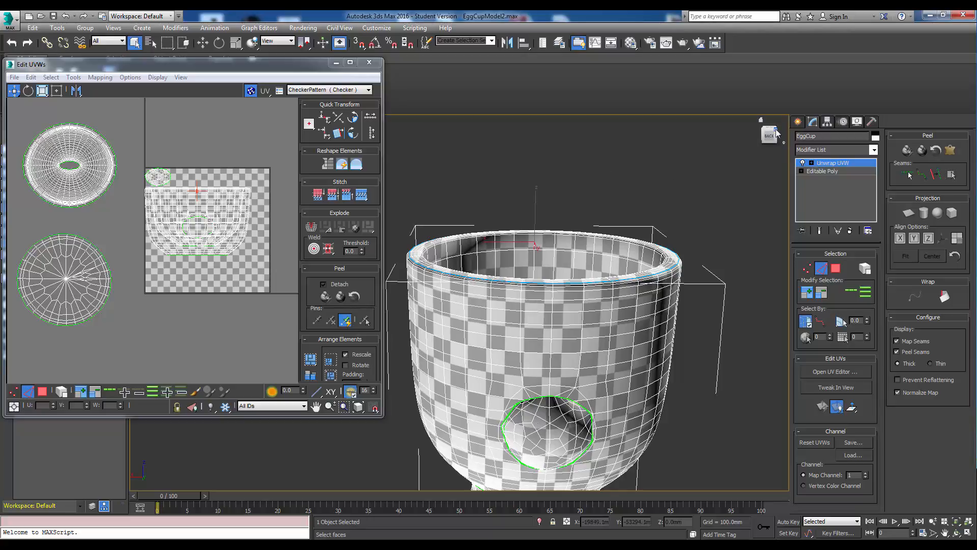
drag(774, 135, 748, 134)
mouse_move(538, 425)
alt+middle_down()
mouse_move(537, 438)
mouse_move(538, 426)
alt+middle_up()
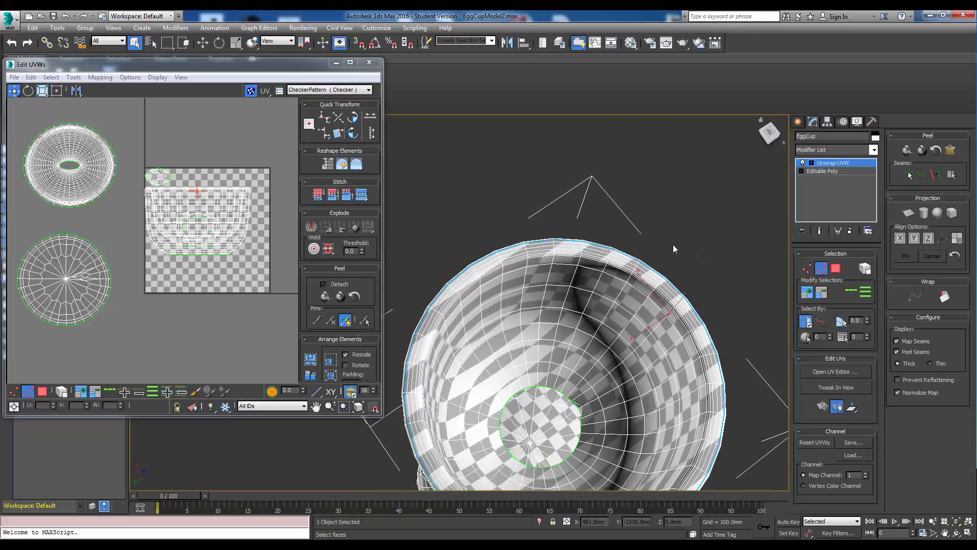
alt+middle_drag(673, 246, 639, 214)
scroll(644, 214, up, 3)
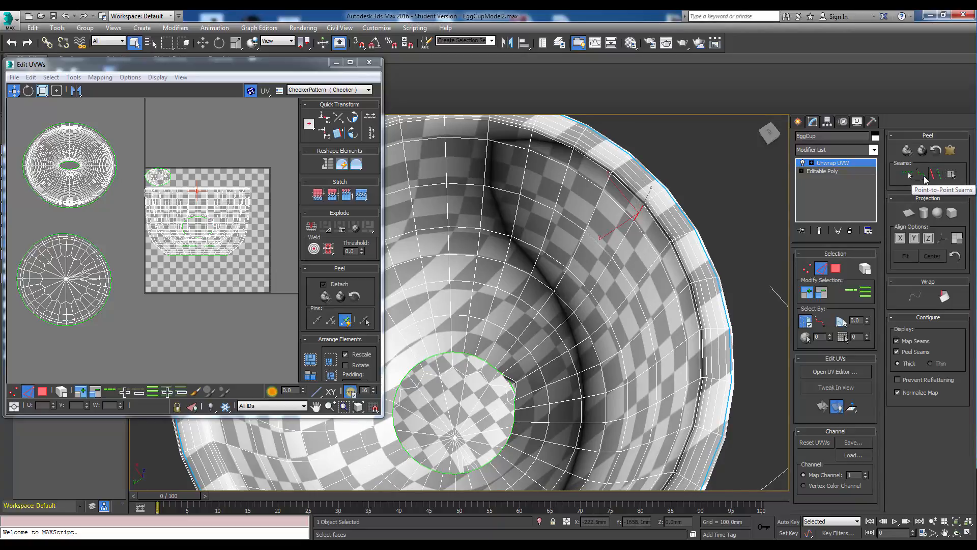
Draw a point-to-point seam from the inner bottom circle up the inside wall of the cup.
click(922, 175)
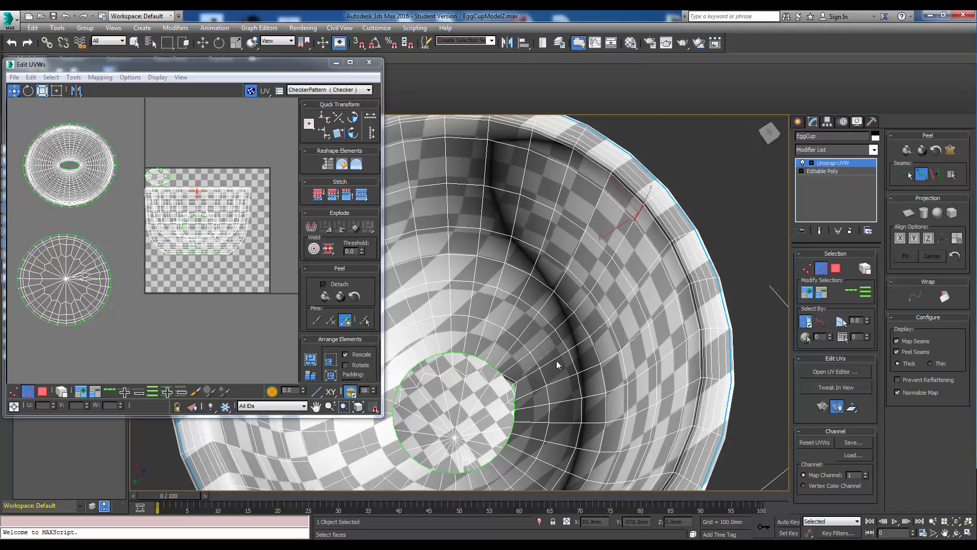
scroll(557, 363, up, 5)
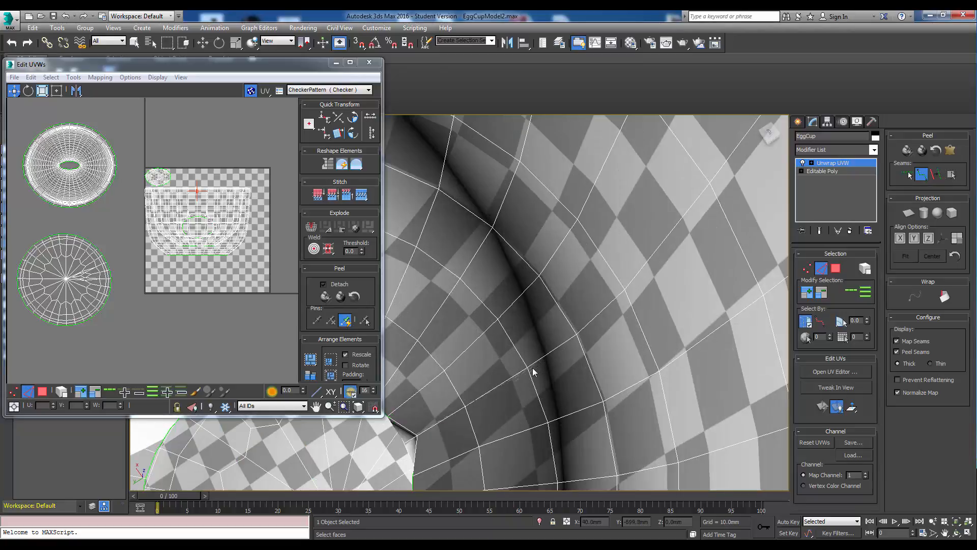
click(529, 367)
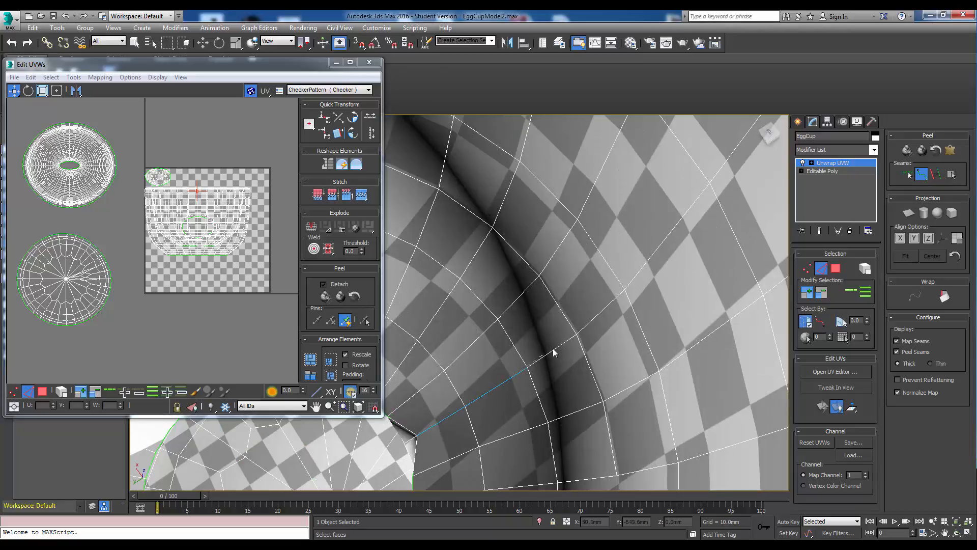
click(626, 289)
middle_drag(626, 289, 480, 383)
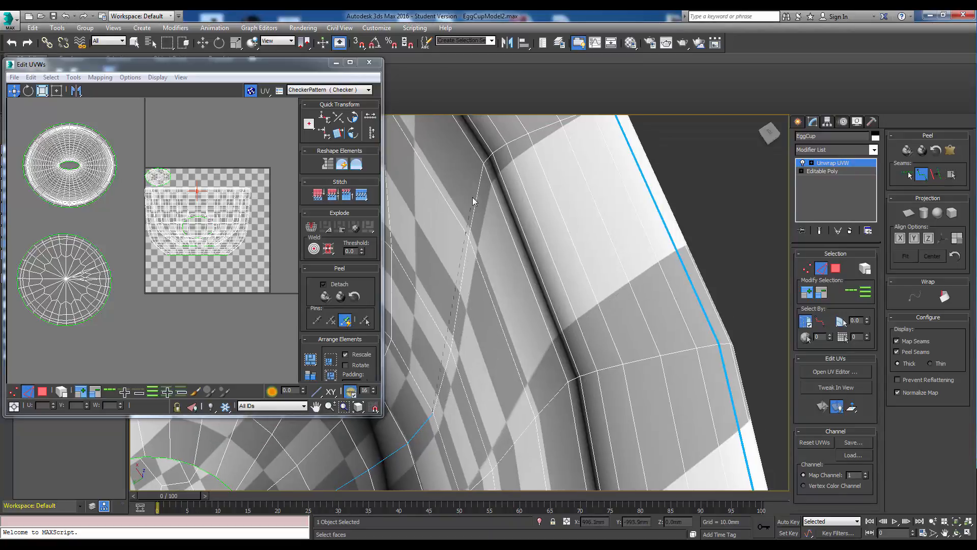
click(482, 164)
Extend the point-to-point seam across the inner lip to meet the rim seam.
middle_drag(485, 193, 415, 367)
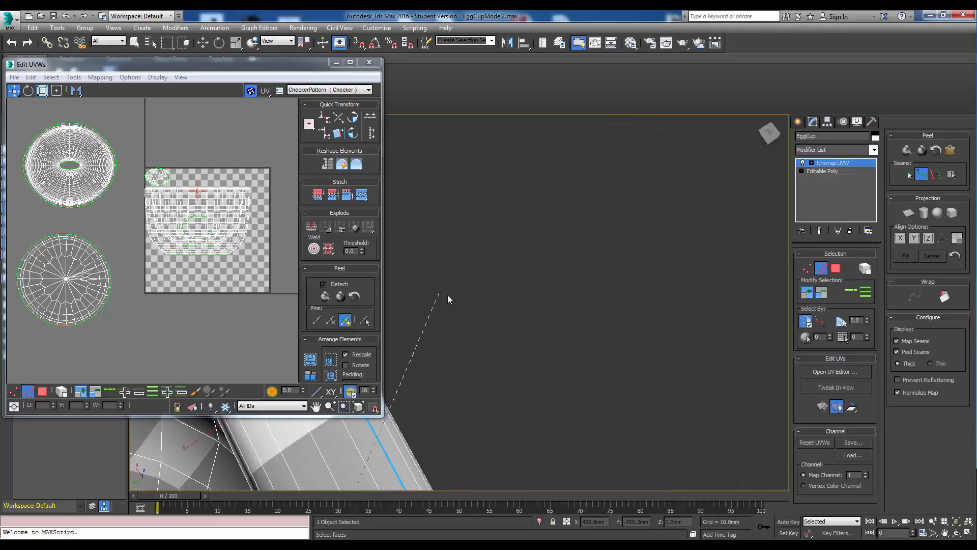
middle_drag(447, 296, 706, 163)
alt+middle_drag(569, 264, 351, 331)
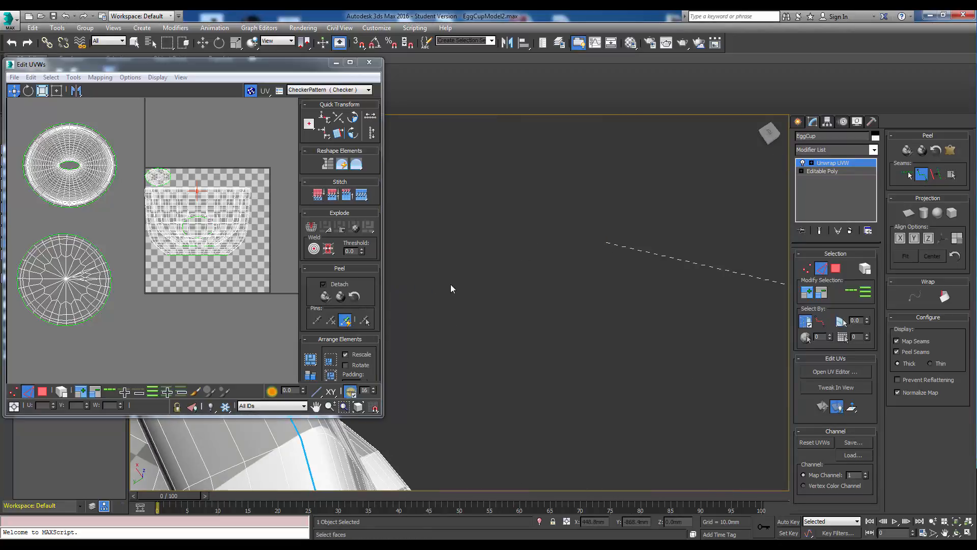
middle_drag(485, 277, 608, 258)
middle_drag(638, 301, 561, 281)
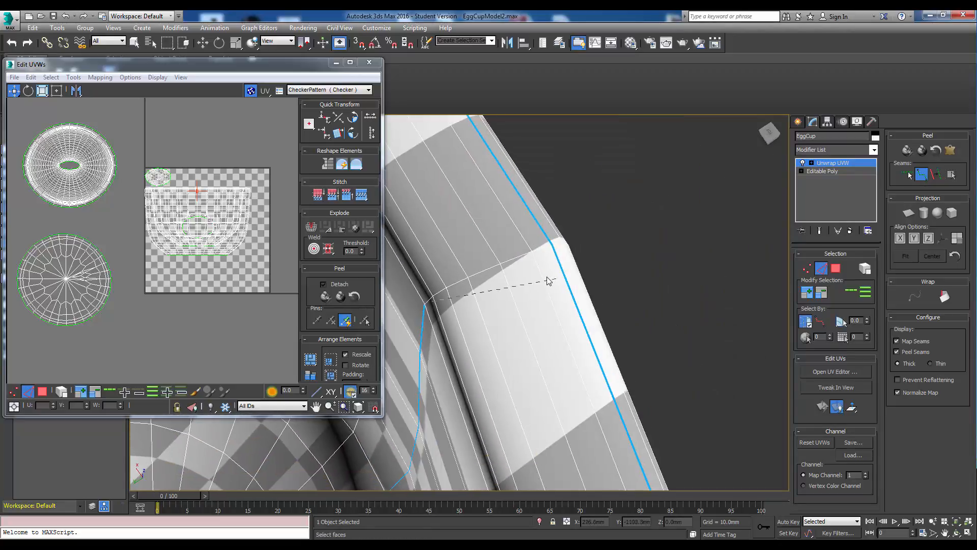
click(532, 251)
click(551, 240)
Select a polygon inside the cup and expand the selection out to the surrounding seams.
scroll(552, 243, down, 3)
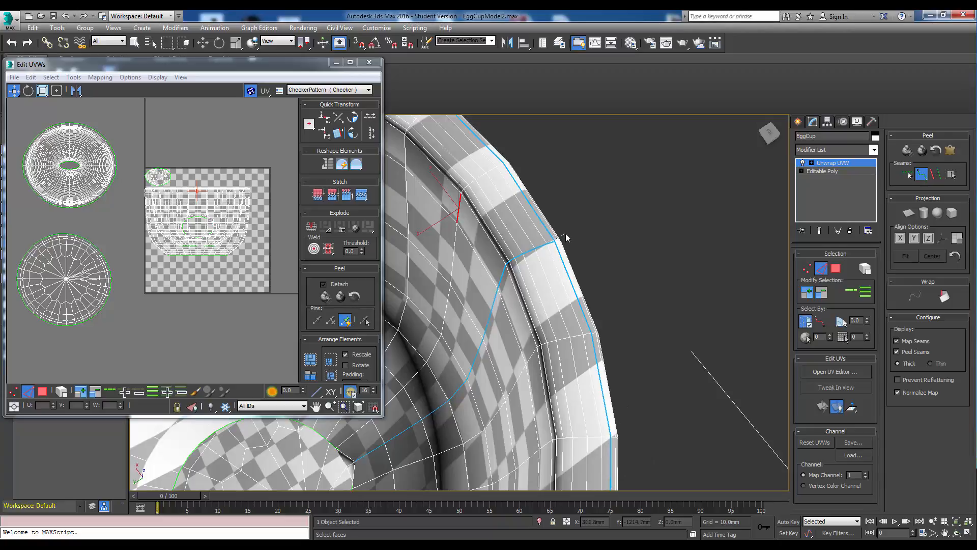
scroll(542, 264, up, 4)
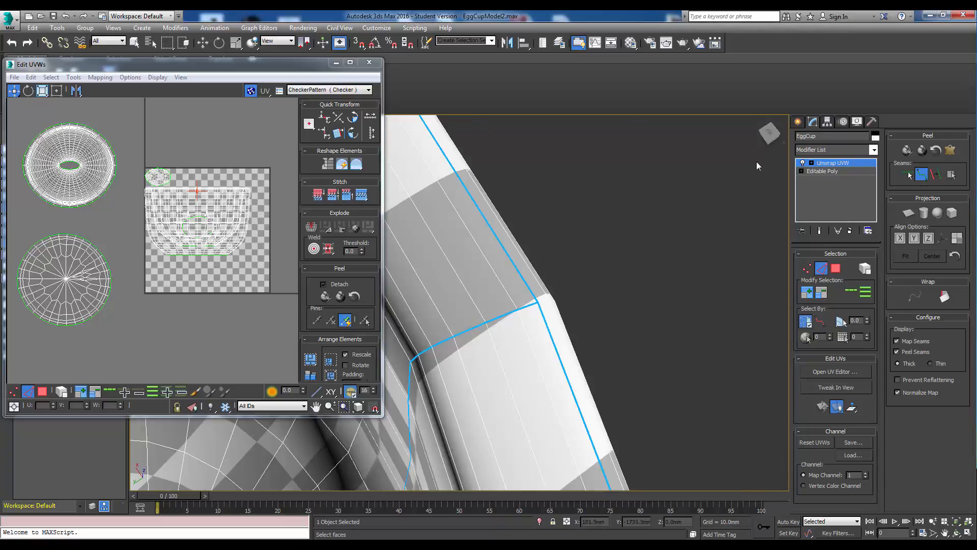
drag(768, 142, 765, 132)
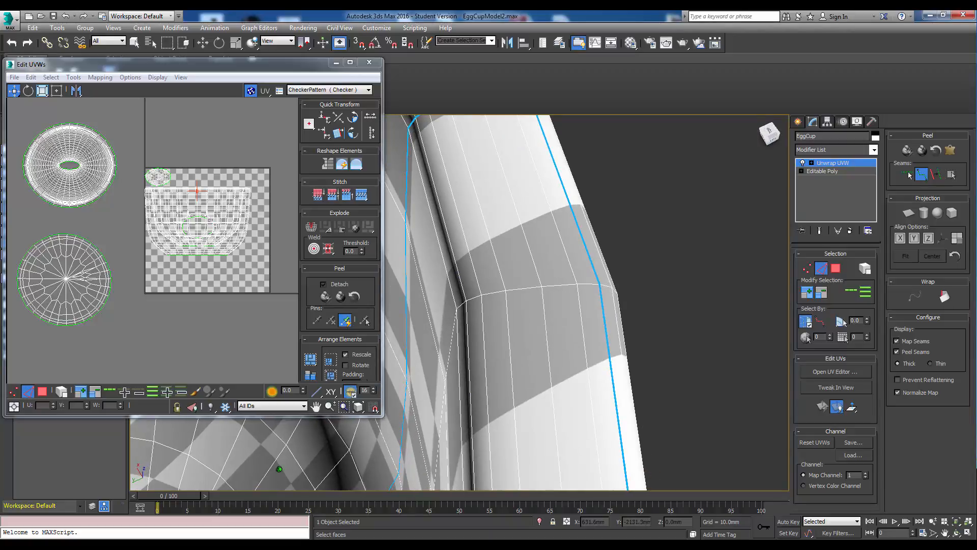
middle_drag(633, 274, 581, 291)
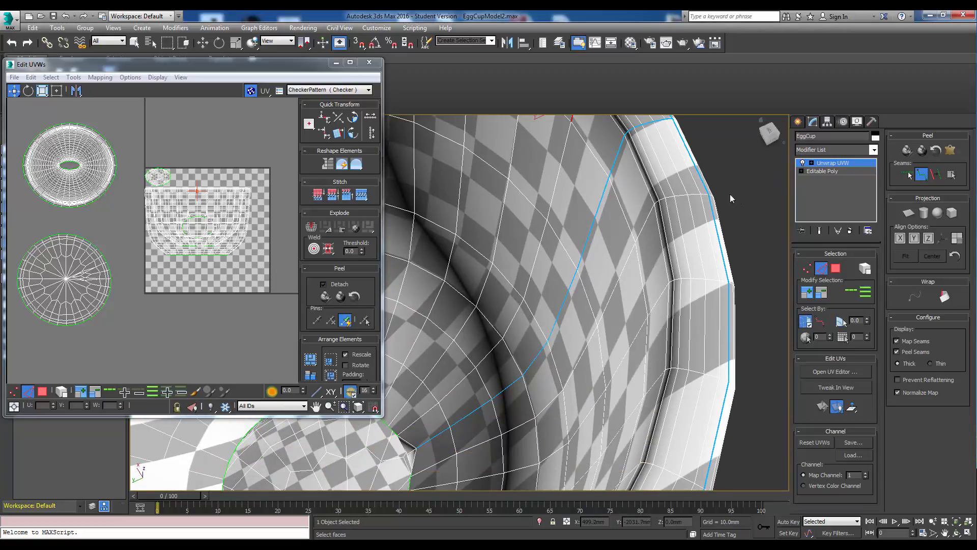
scroll(610, 211, down, 5)
middle_drag(530, 243, 528, 252)
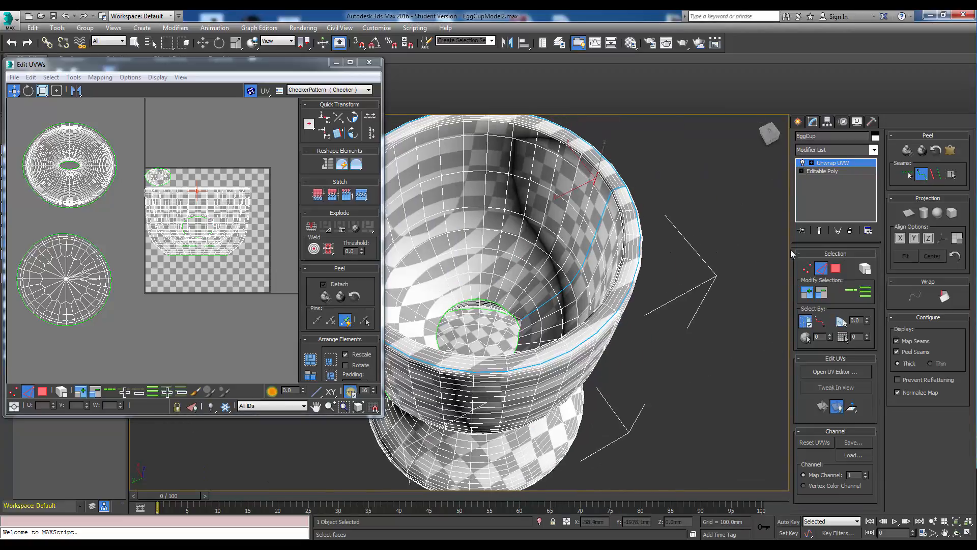
click(835, 268)
click(513, 222)
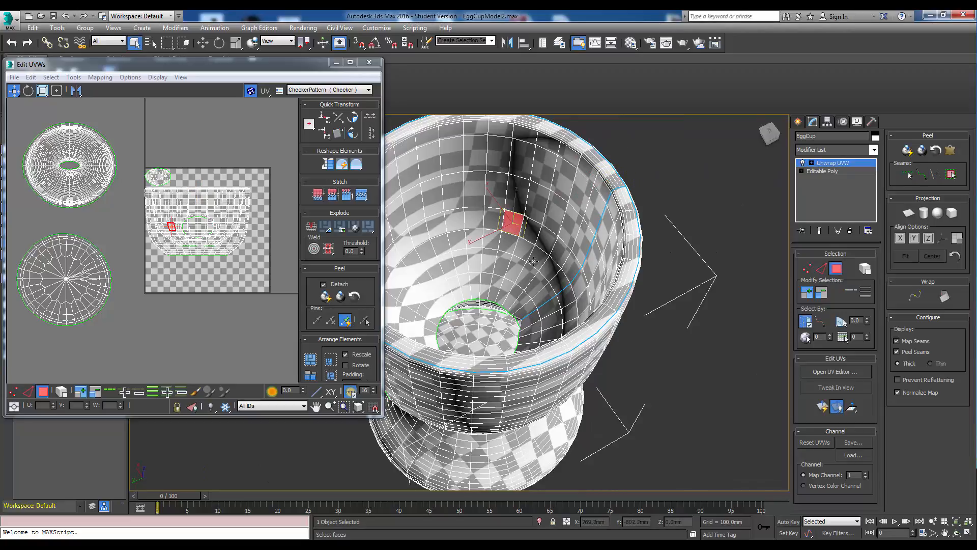
click(950, 176)
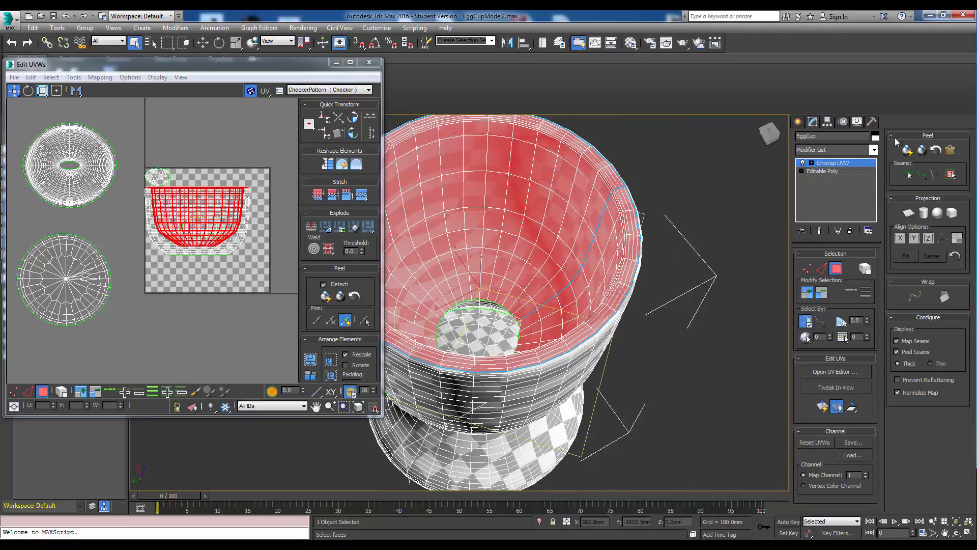
Quick Peel the selected inner cup polygons and move the resulting UV island up above the UV square.
click(908, 150)
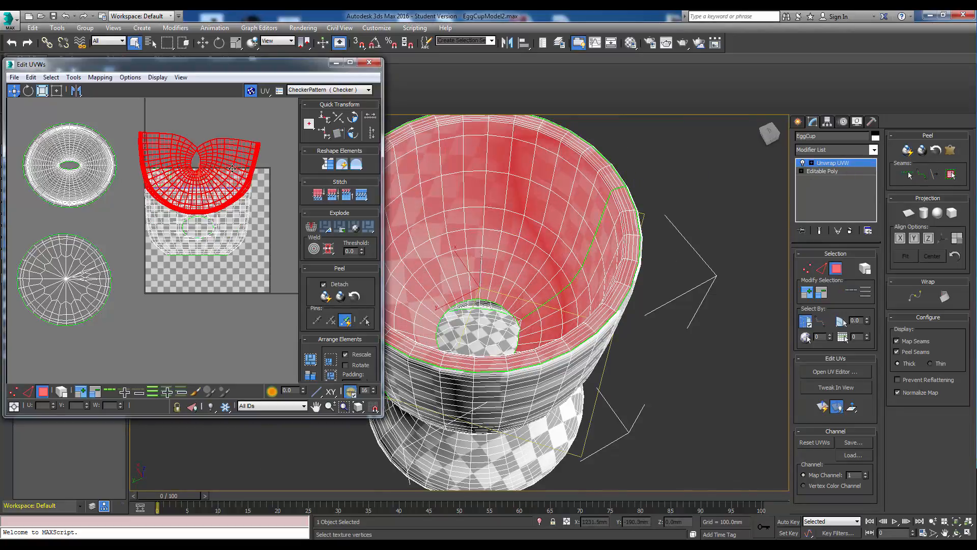
drag(232, 169, 232, 116)
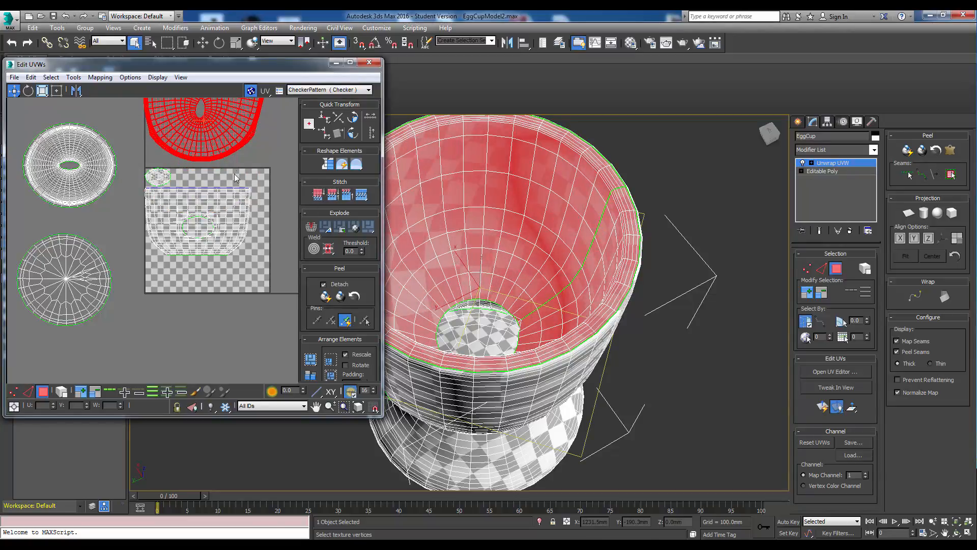
Zoom in on the peeled inner cup island and the cup interior to inspect how the seam split opened.
scroll(228, 134, up, 10)
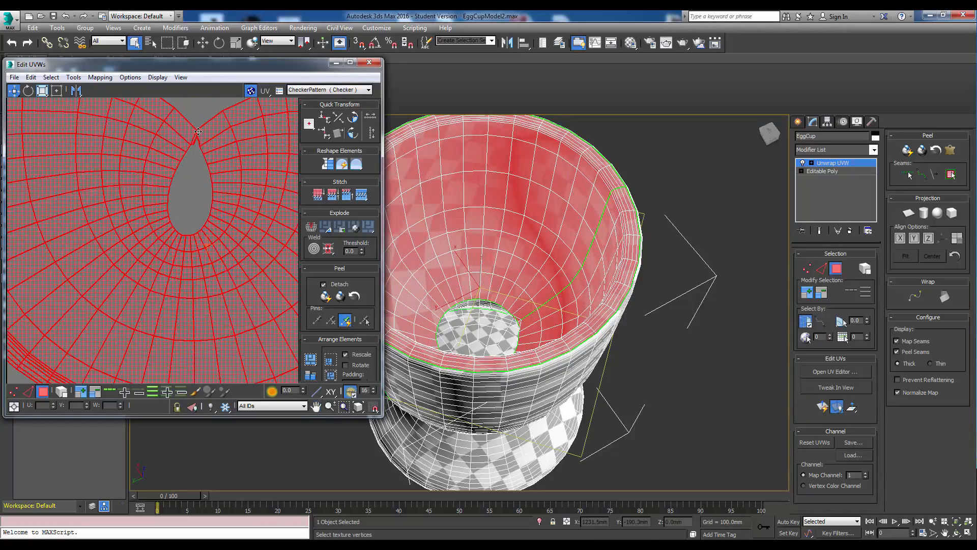
scroll(198, 131, up, 8)
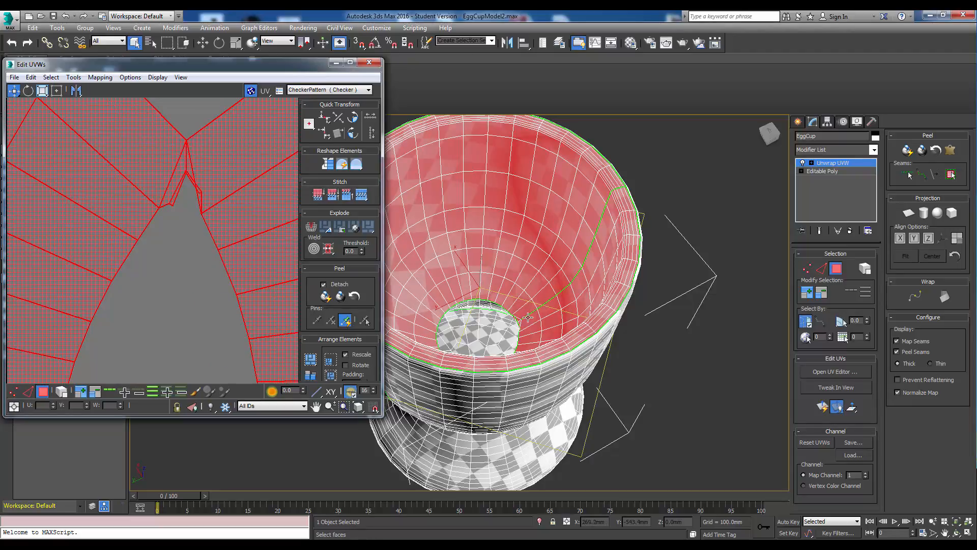
scroll(528, 317, up, 10)
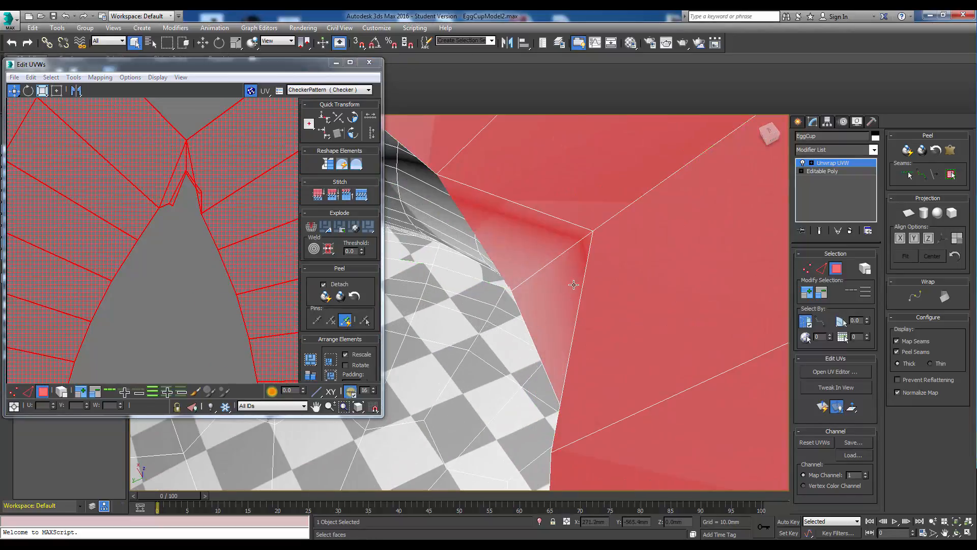
scroll(574, 285, down, 6)
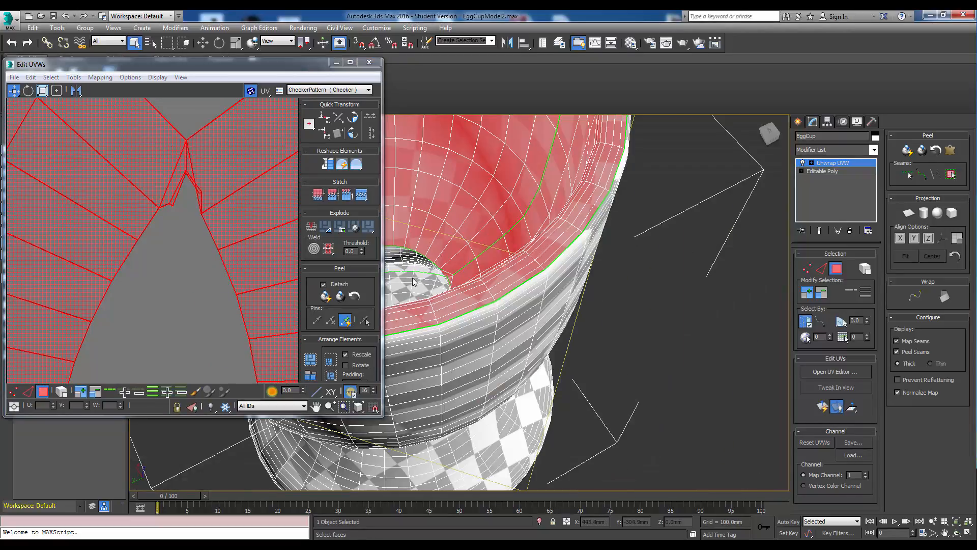
scroll(258, 182, down, 2)
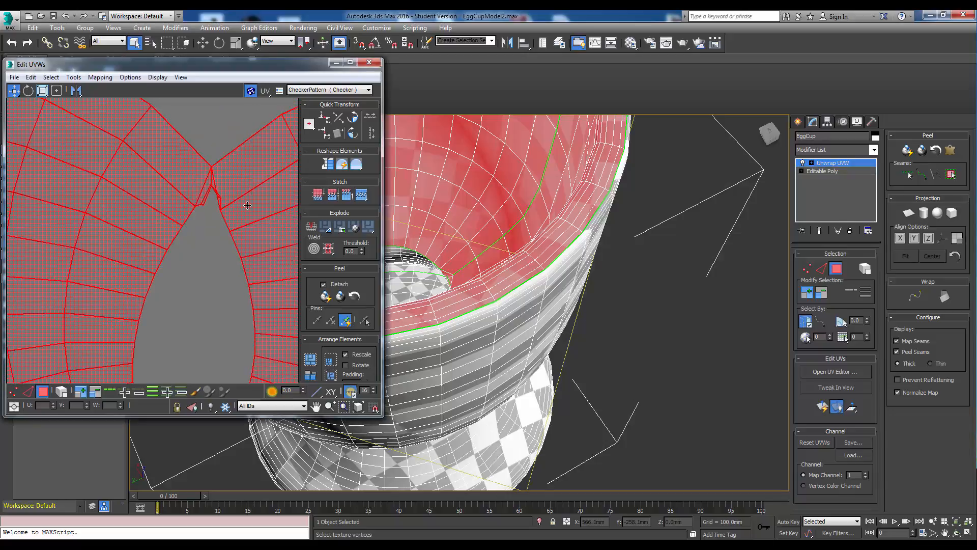
scroll(256, 266, down, 2)
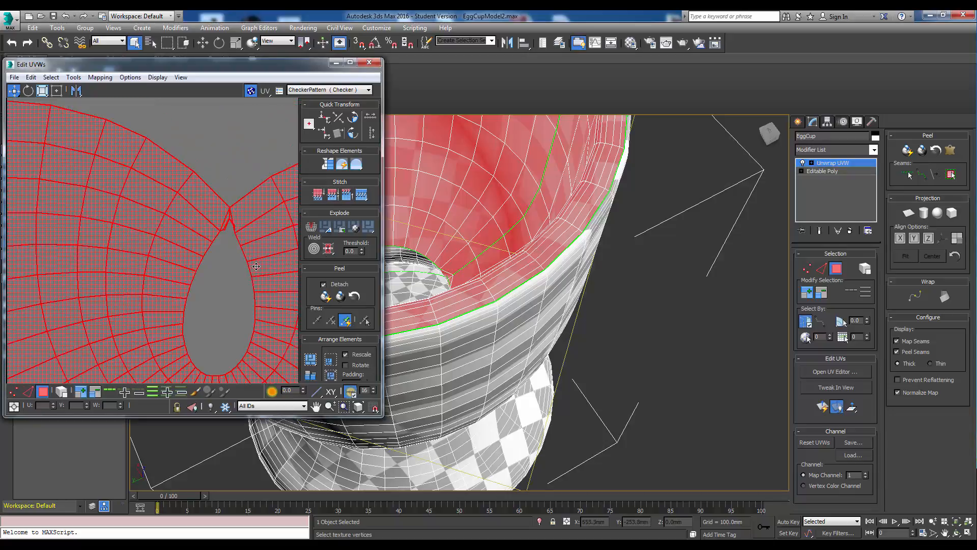
scroll(200, 265, down, 3)
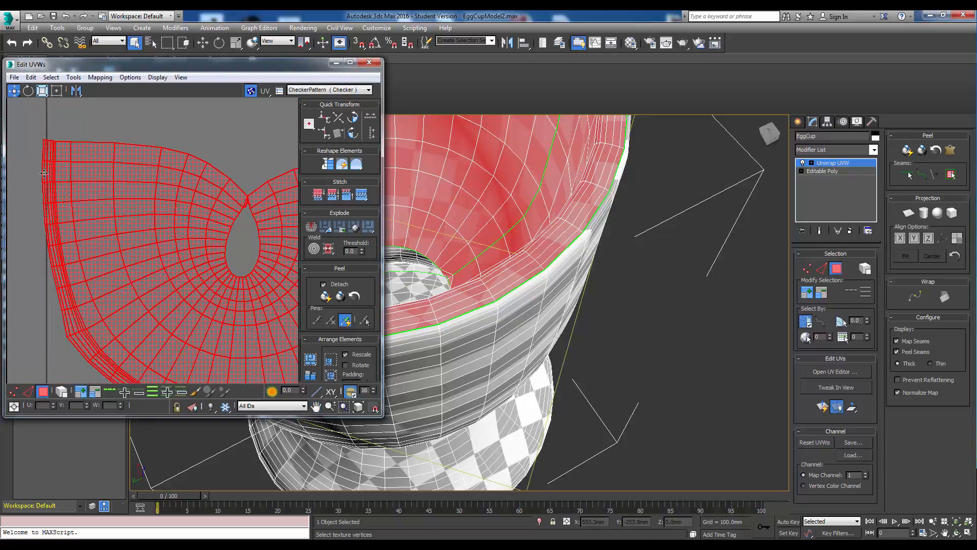
middle_drag(187, 238, 182, 208)
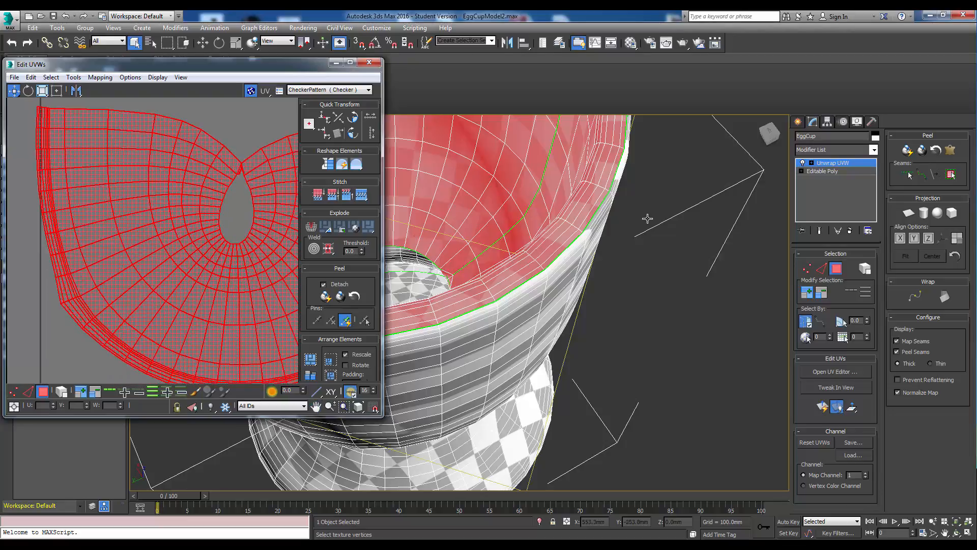
alt+middle_drag(489, 310, 477, 209)
scroll(708, 215, up, 3)
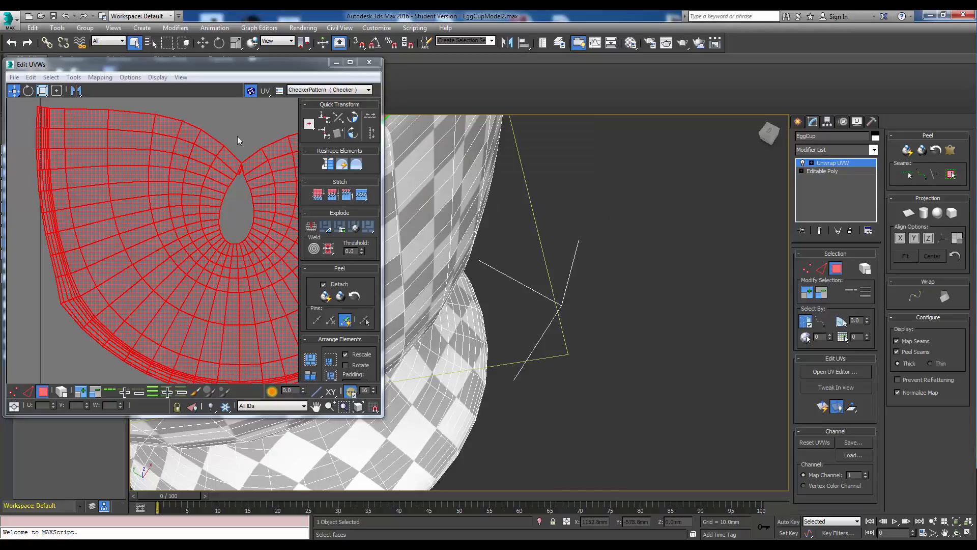
drag(282, 64, 250, 67)
middle_drag(481, 202, 522, 196)
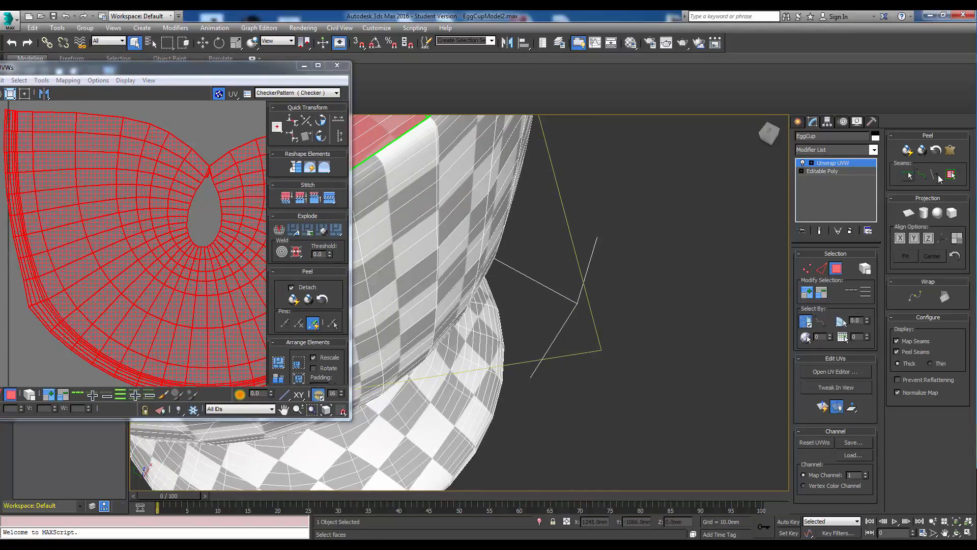
Draw a point-to-point seam down the outer cup wall from the rim seam to the stem seam.
click(921, 174)
middle_drag(494, 160, 497, 219)
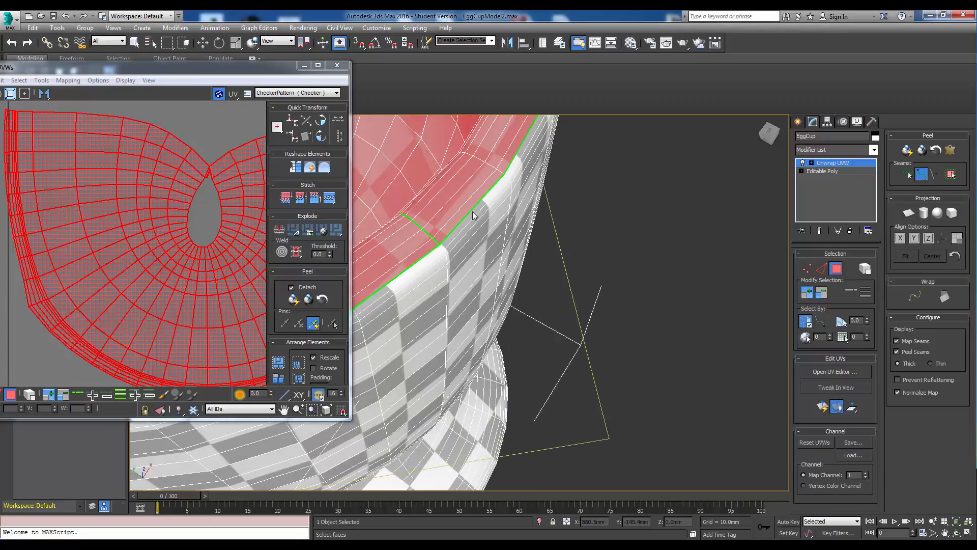
click(439, 244)
click(445, 376)
drag(771, 138, 770, 131)
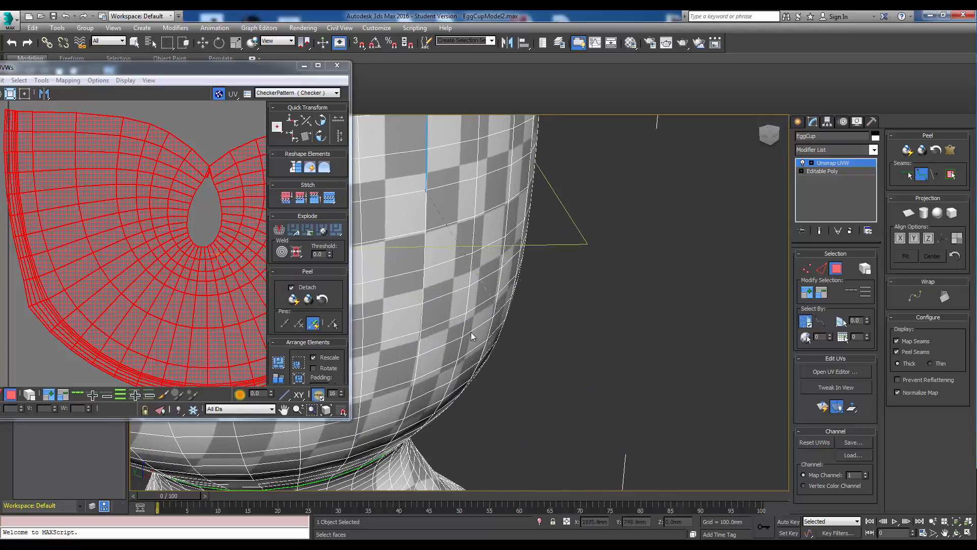
click(415, 379)
middle_drag(419, 364, 442, 290)
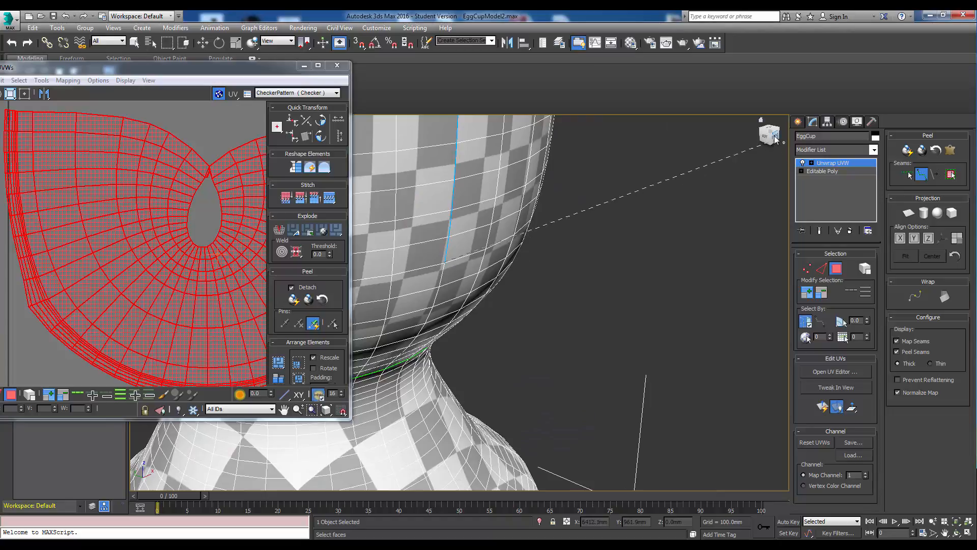
drag(773, 137, 770, 130)
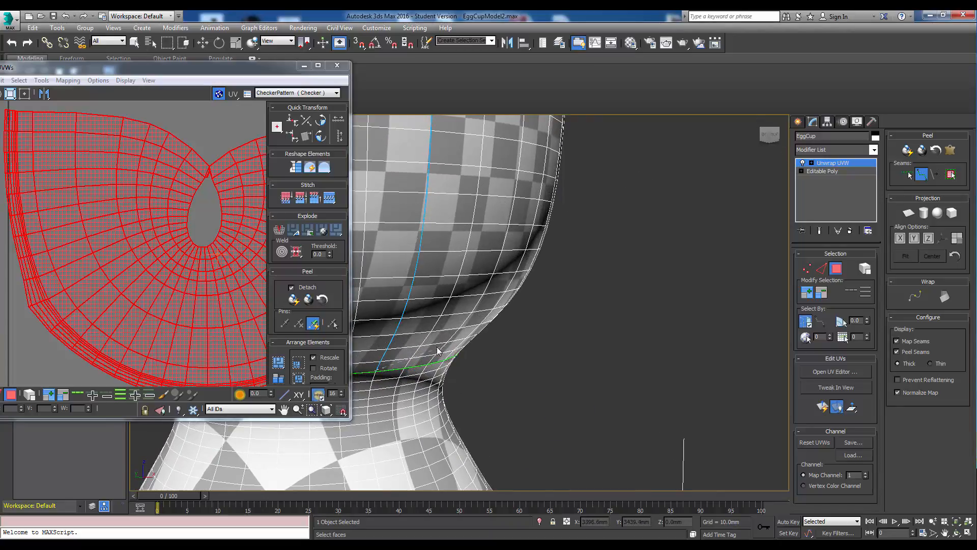
scroll(416, 358, up, 2)
scroll(416, 357, up, 2)
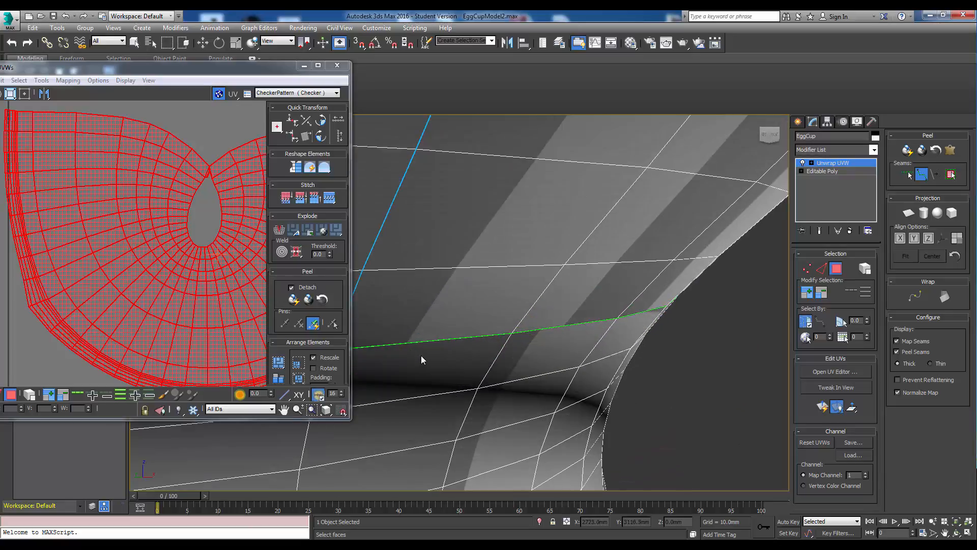
scroll(421, 355, down, 1)
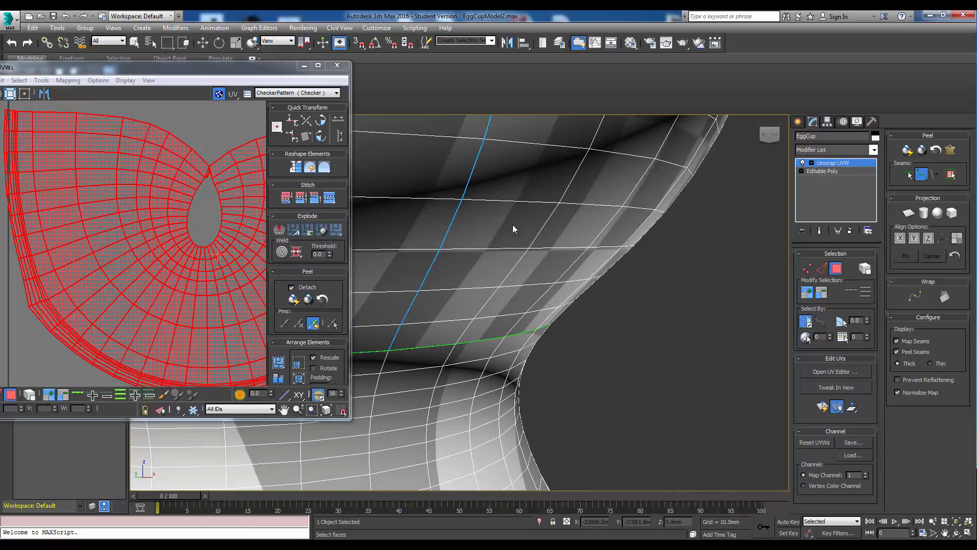
Select a polygon on the outer cup wall and expand the selection out to the surrounding seams.
click(837, 270)
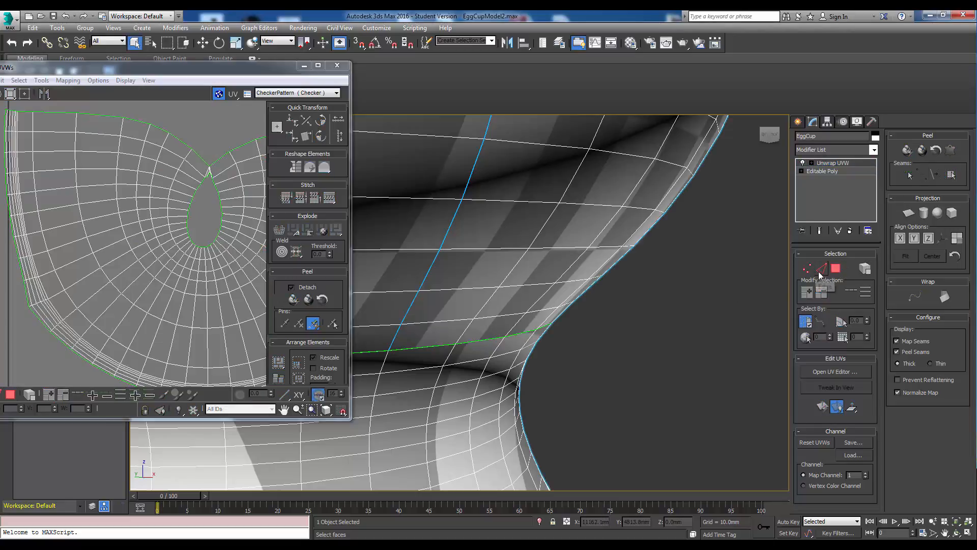
click(837, 269)
click(512, 238)
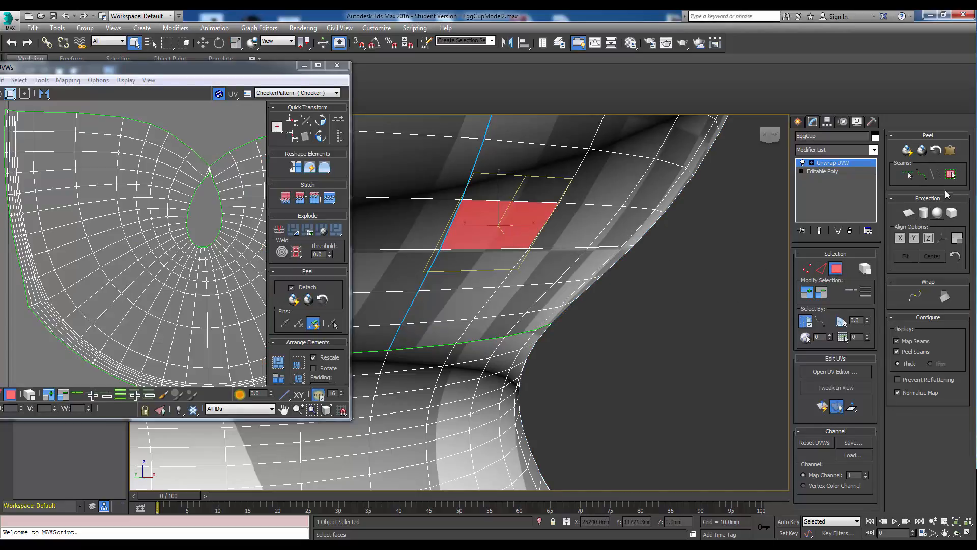
click(951, 175)
middle_drag(590, 297, 607, 302)
Quick Peel the outer cup polygons and move the resulting UV island down below the UV square.
key(z)
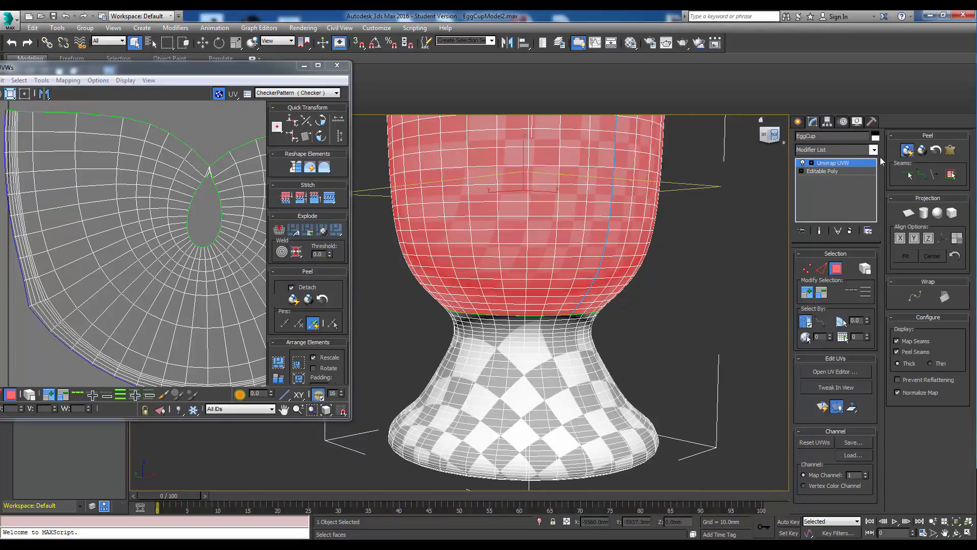
click(907, 149)
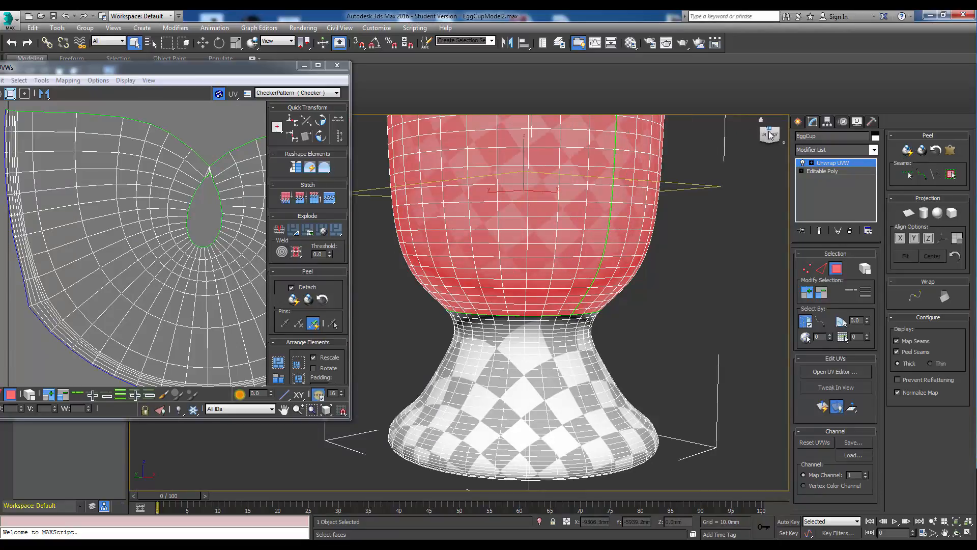
drag(769, 135, 803, 145)
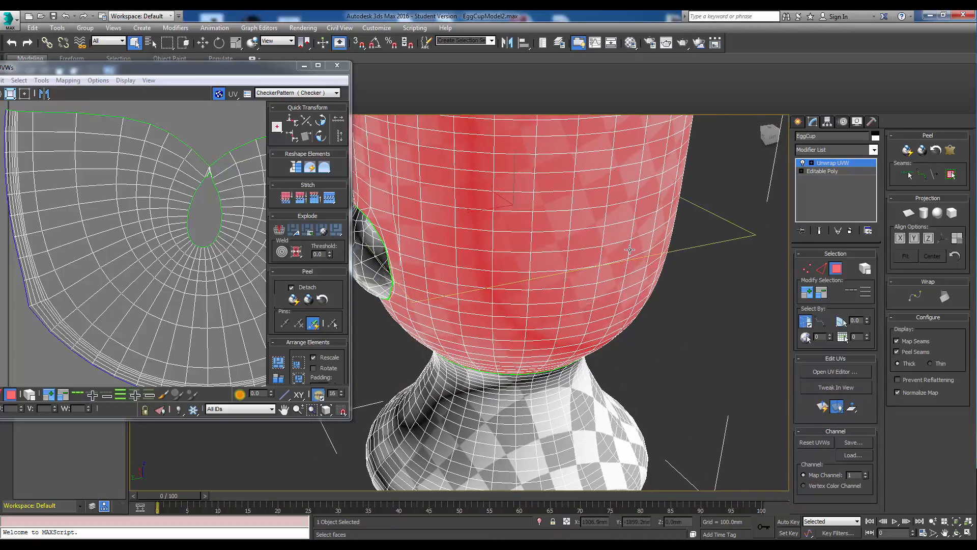
click(768, 135)
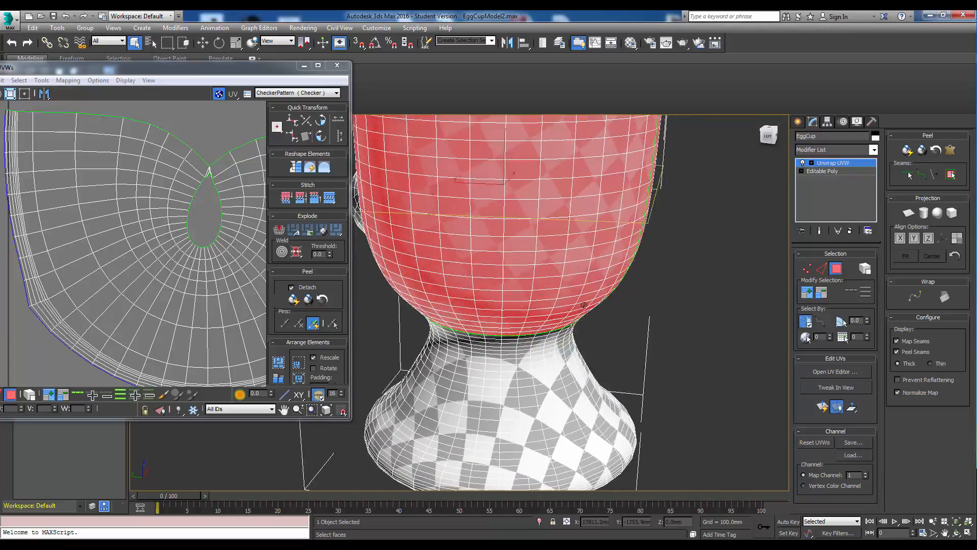
alt+middle_drag(584, 305, 559, 285)
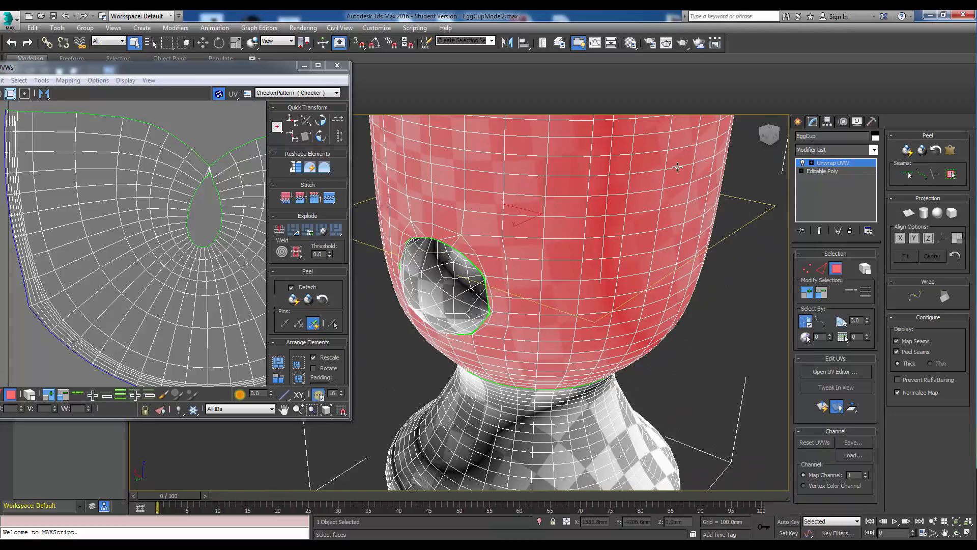
scroll(216, 124, down, 6)
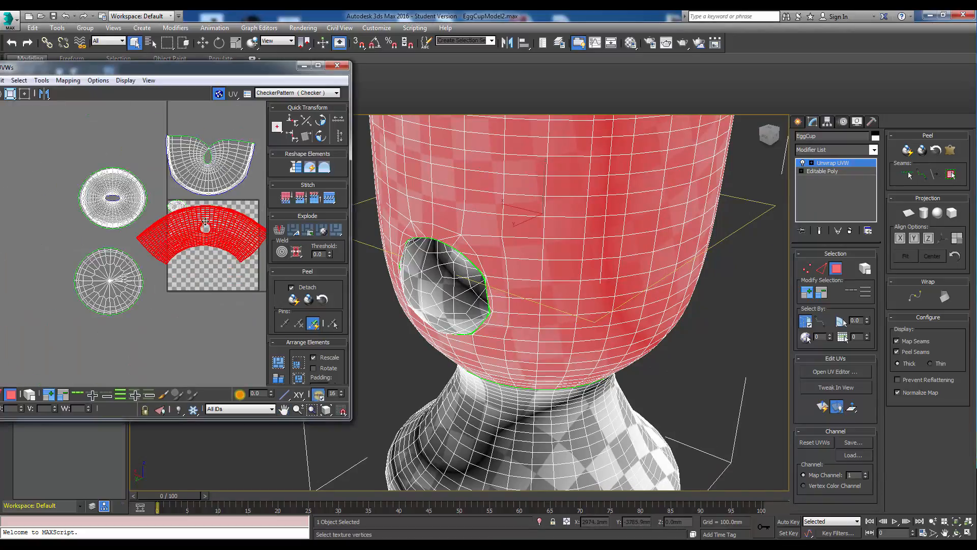
drag(221, 226, 213, 321)
Relax the outer cup UV island with the Relax Tool using Relax By Edge Angles, 100 iterations.
drag(232, 65, 325, 23)
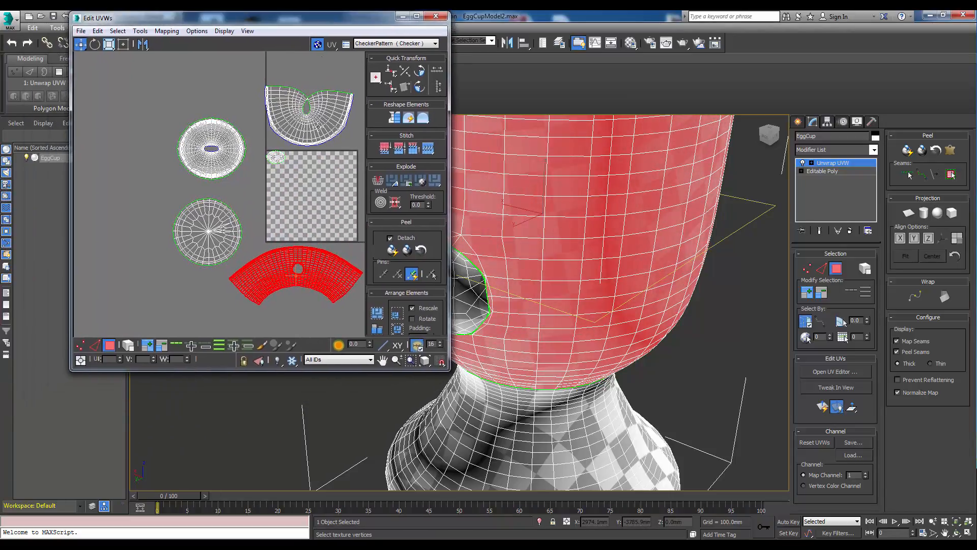
scroll(260, 260, up, 4)
middle_drag(261, 259, 200, 253)
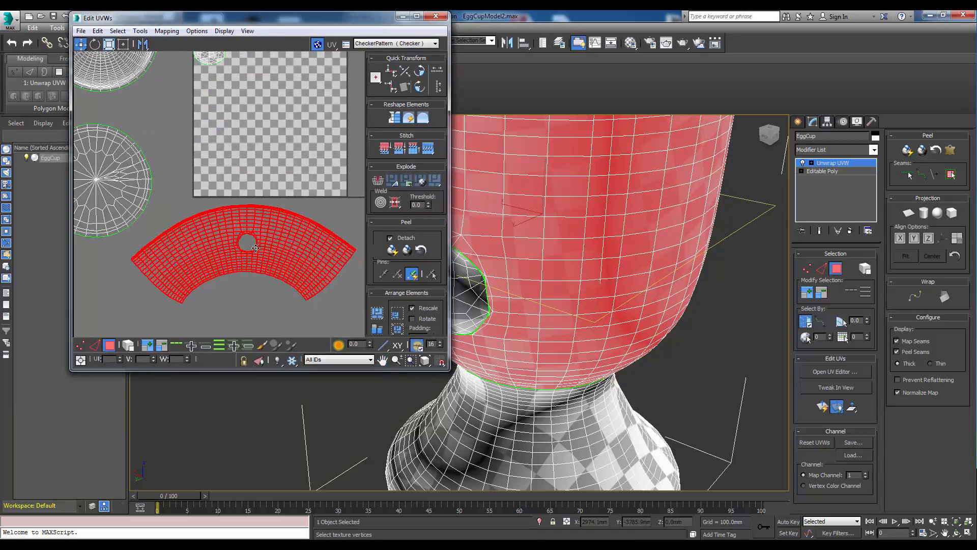
click(140, 31)
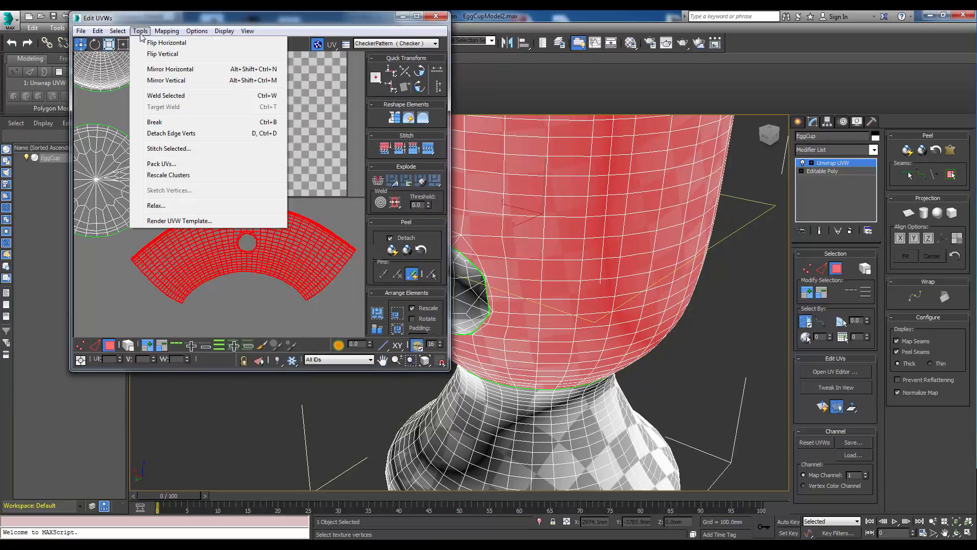
click(155, 206)
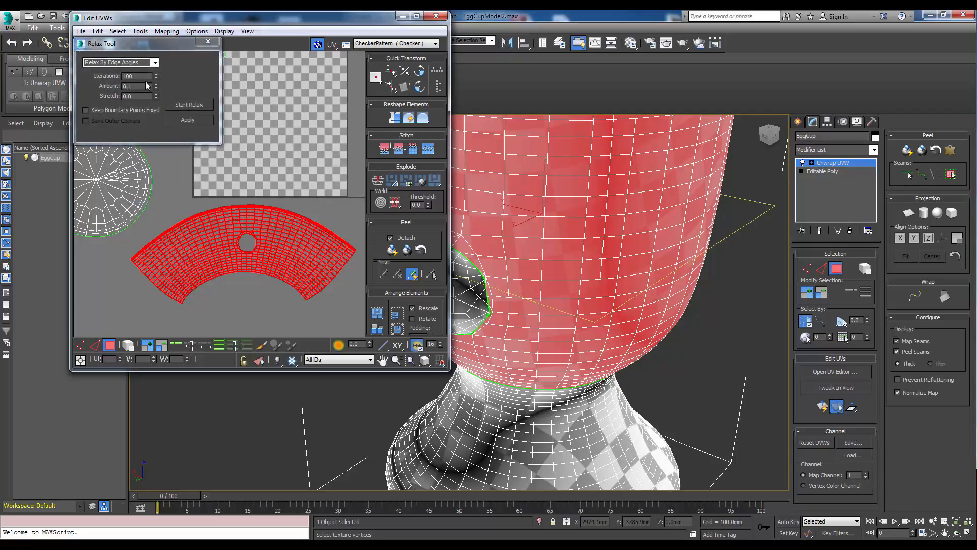
drag(160, 40, 162, 37)
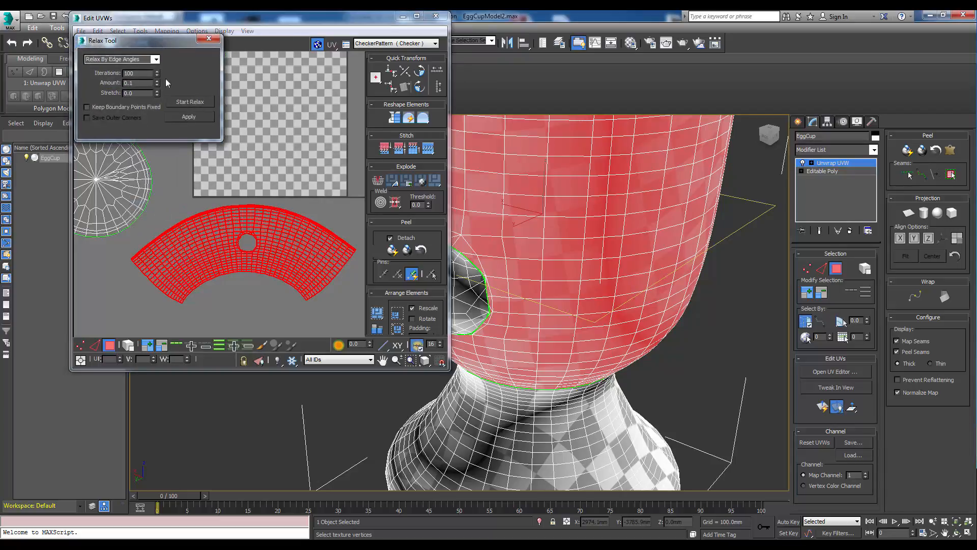
click(184, 102)
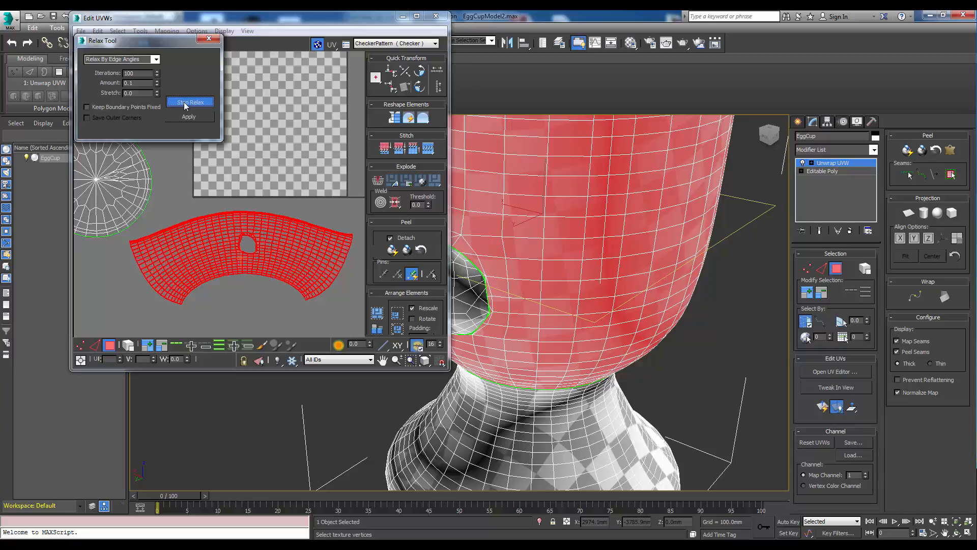
click(184, 102)
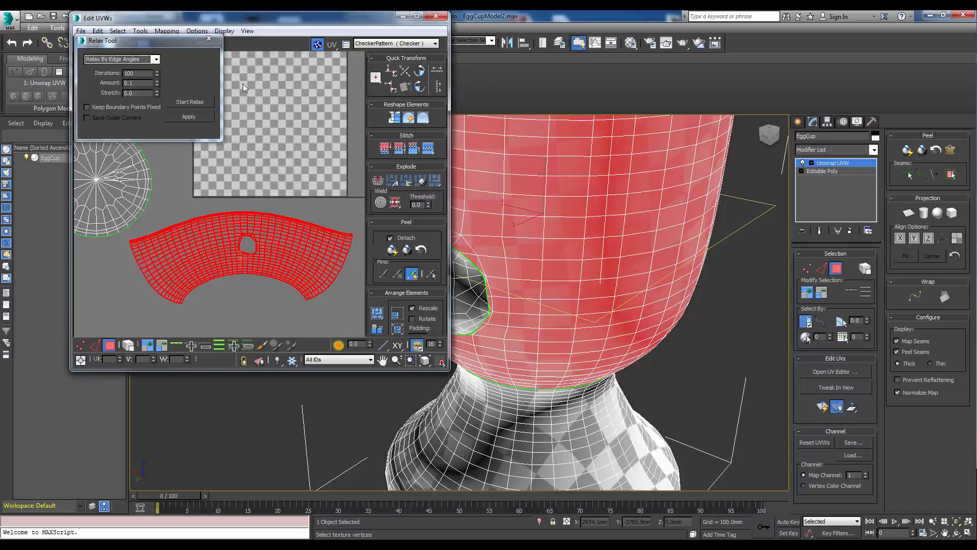
middle_drag(282, 290, 285, 292)
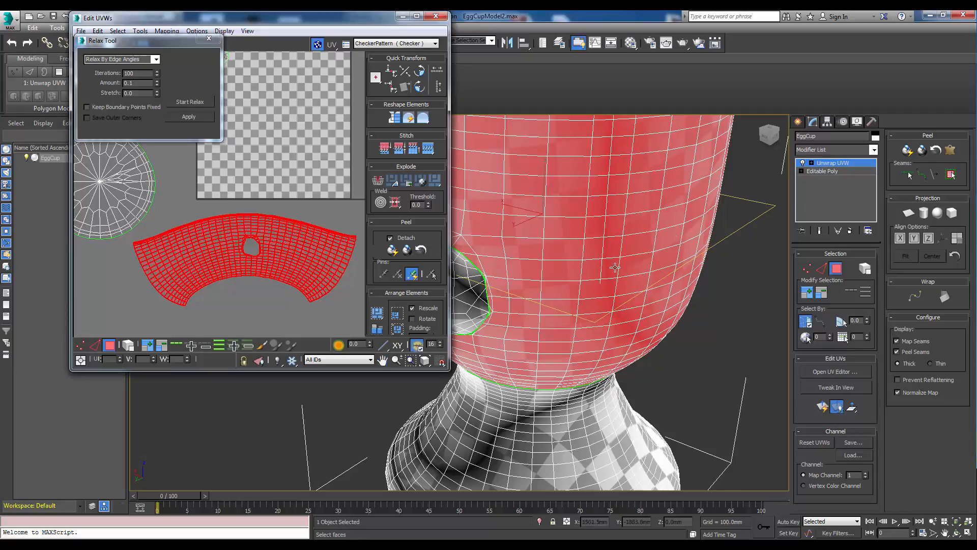
alt+middle_drag(684, 337, 581, 305)
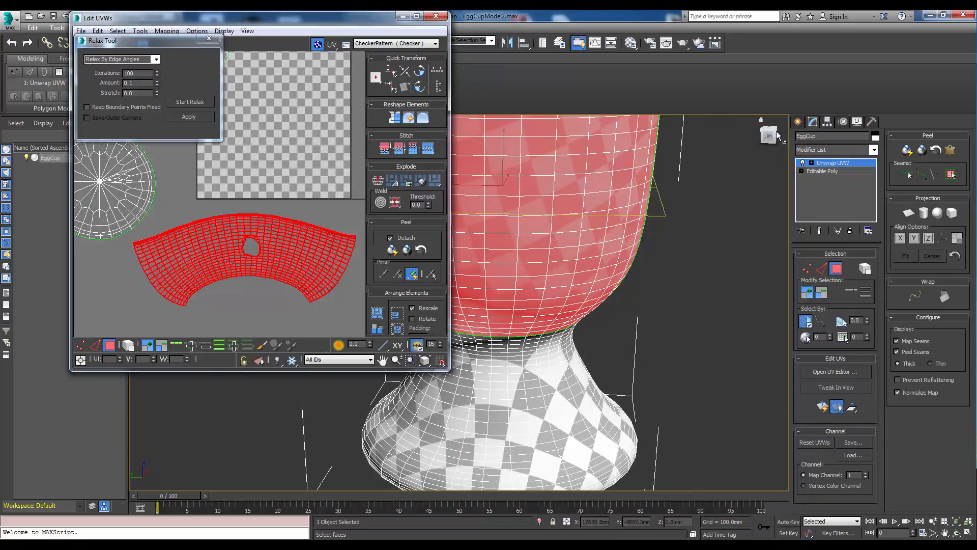
Close the Relax Tool, then select all UV islands and pack them together inside the UV square.
drag(777, 134, 584, 305)
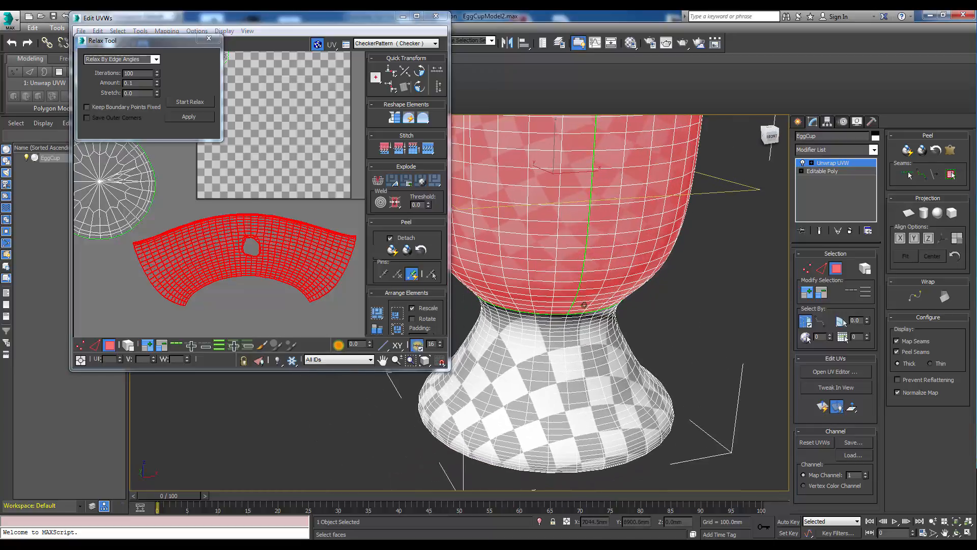
scroll(605, 210, up, 6)
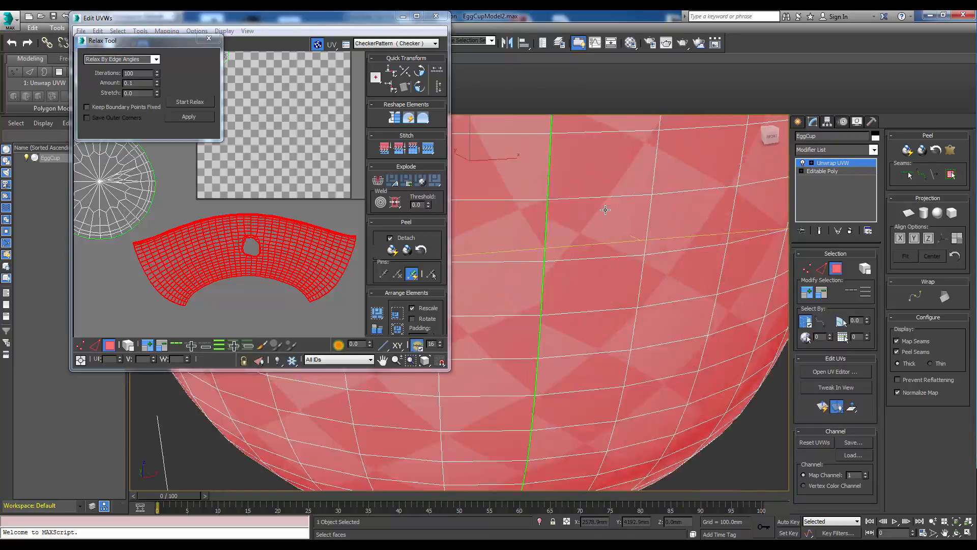
scroll(605, 210, down, 3)
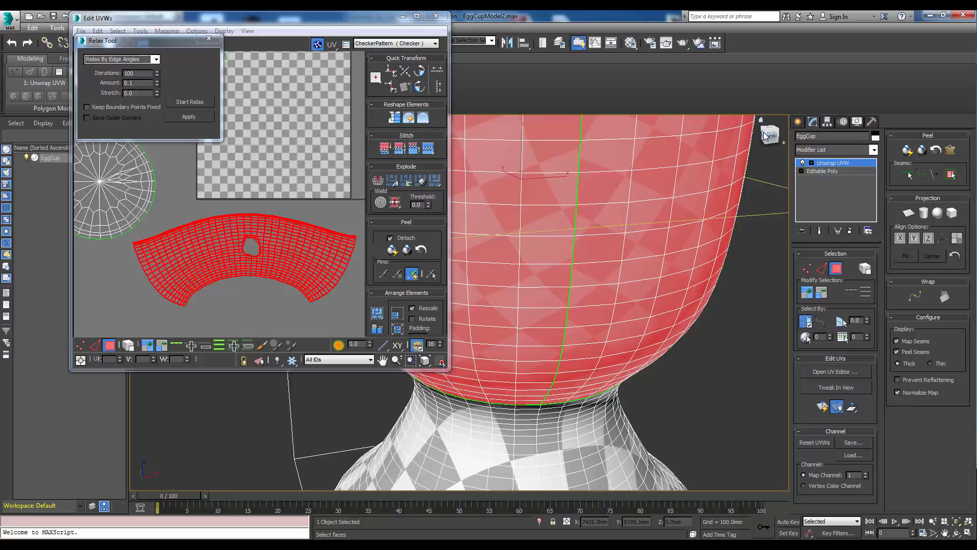
drag(765, 134, 809, 135)
mouse_move(662, 239)
middle_down()
mouse_move(632, 238)
mouse_move(661, 226)
middle_up()
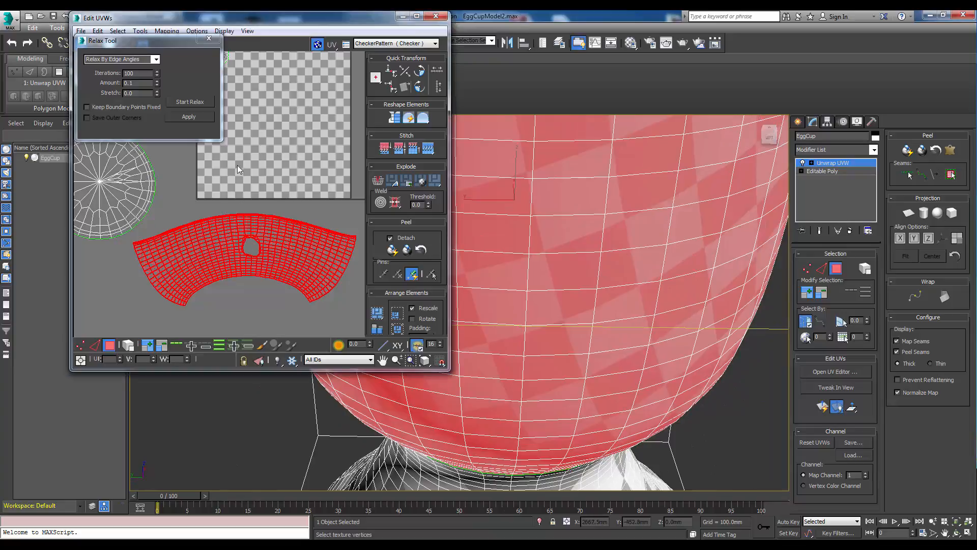
click(209, 38)
drag(282, 23, 293, 22)
scroll(288, 145, down, 4)
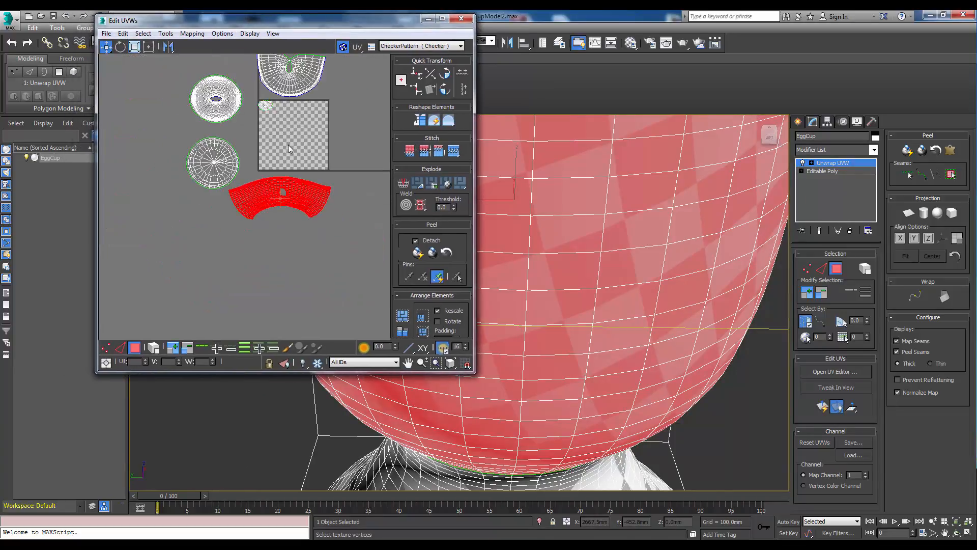
middle_drag(291, 145, 302, 163)
drag(166, 74, 350, 243)
click(403, 316)
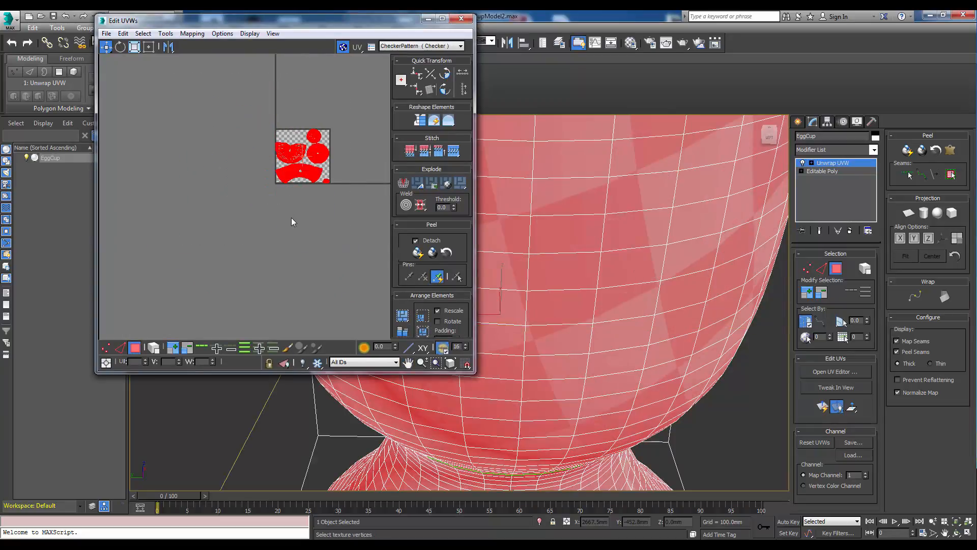
Move the small base island into the empty upper-left corner of the UV square.
scroll(316, 231, up, 4)
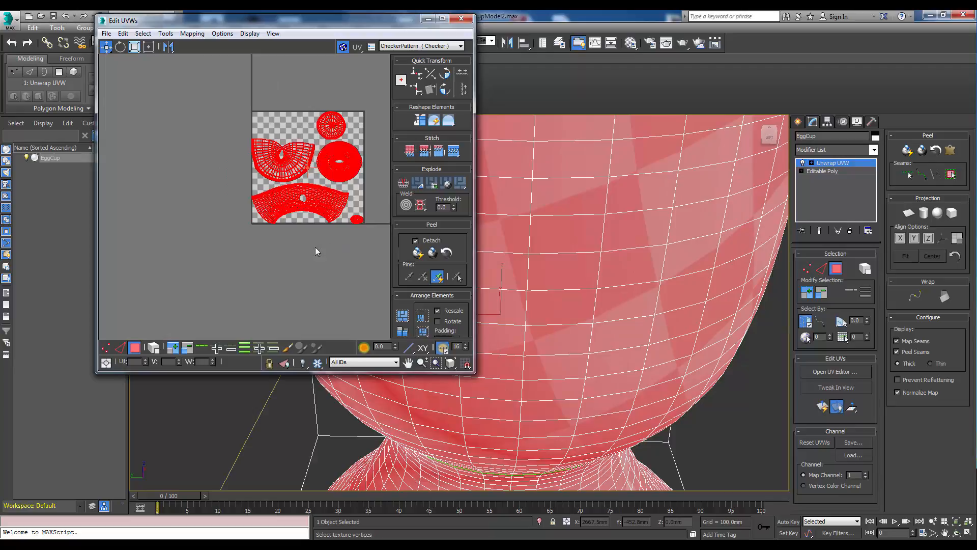
scroll(322, 249, up, 4)
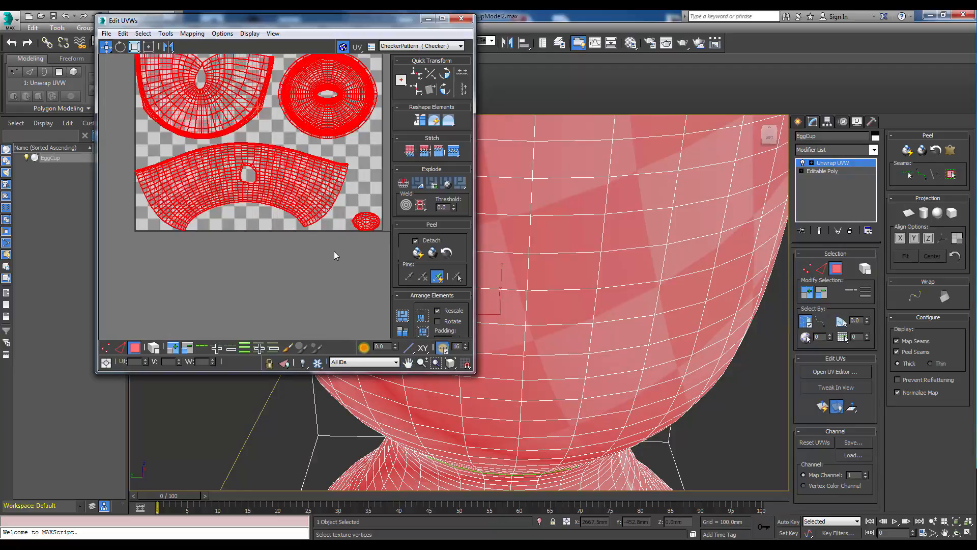
click(338, 255)
middle_drag(338, 255, 300, 238)
mouse_move(301, 207)
mouse_down()
mouse_move(340, 260)
mouse_move(267, 127)
mouse_move(238, 139)
mouse_up()
scroll(311, 266, down, 3)
scroll(321, 242, down, 2)
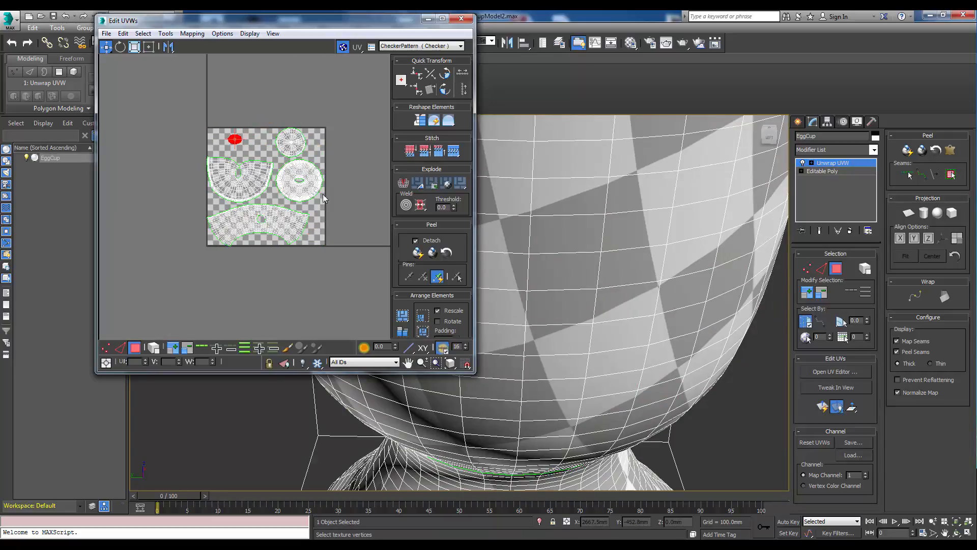
Inspect the packed UV layout against the checker model and enlarge the UV editor window.
middle_drag(275, 195, 288, 199)
scroll(267, 225, up, 3)
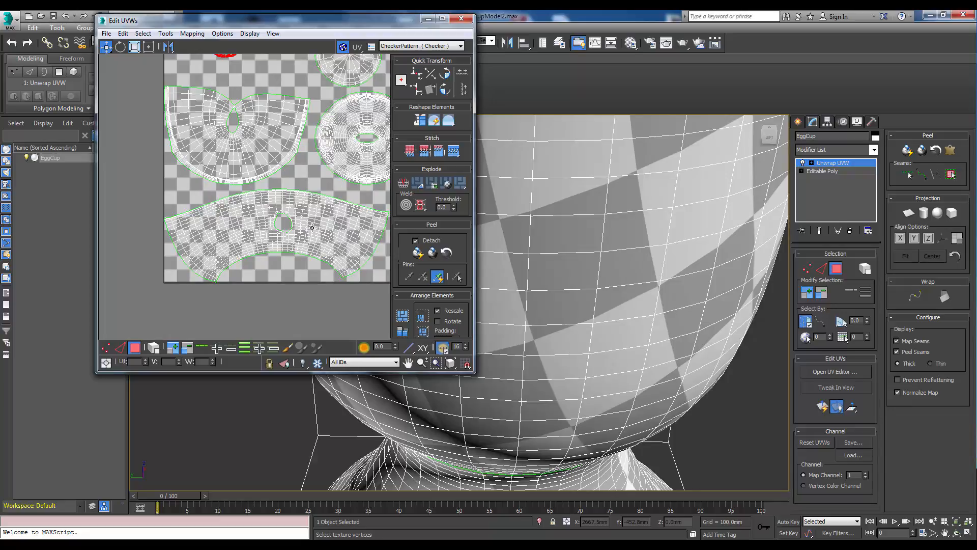
middle_drag(277, 169, 247, 176)
scroll(248, 177, down, 2)
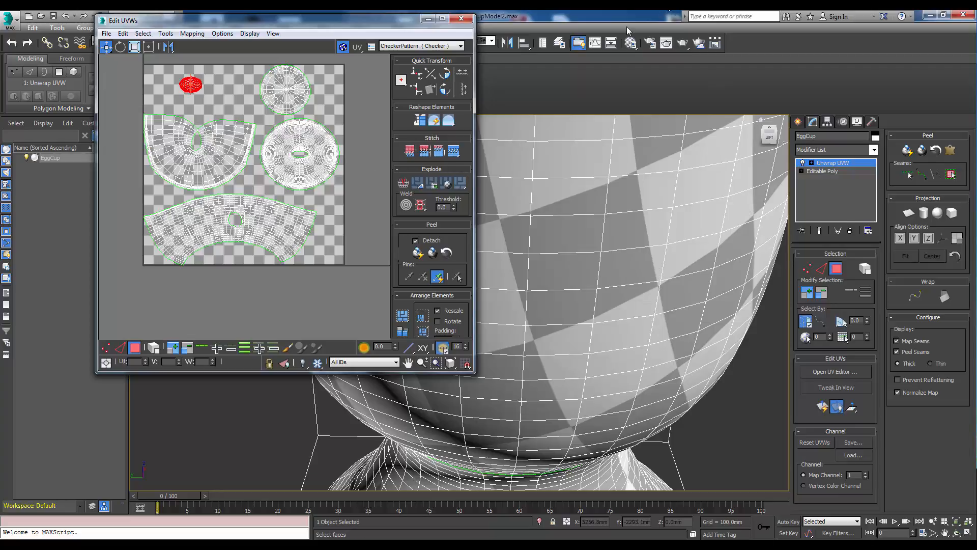
drag(361, 20, 360, 17)
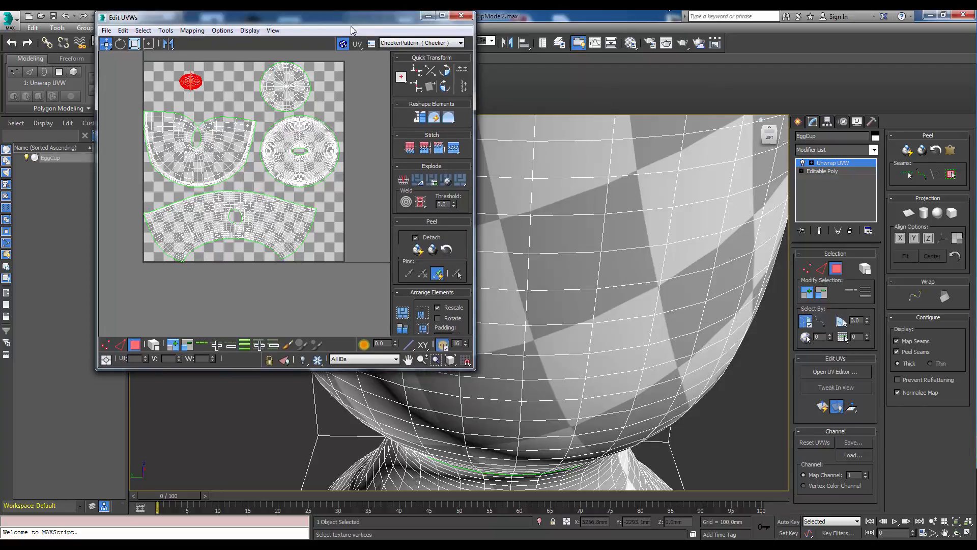
scroll(675, 230, down, 6)
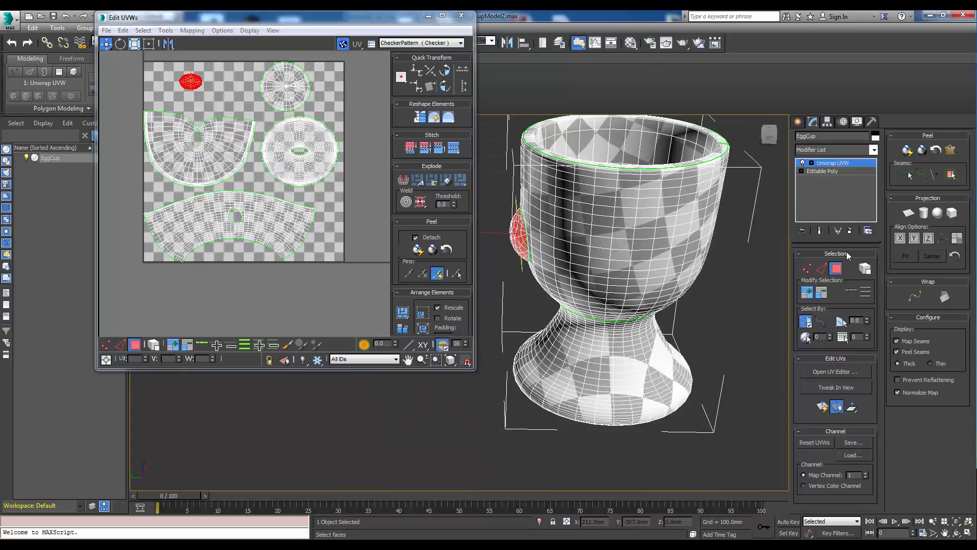
click(836, 269)
click(836, 268)
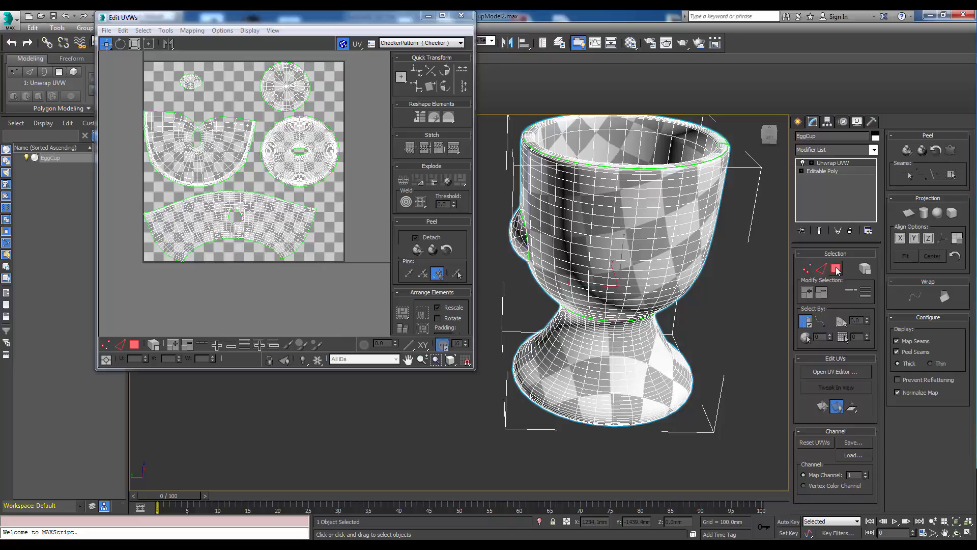
click(642, 381)
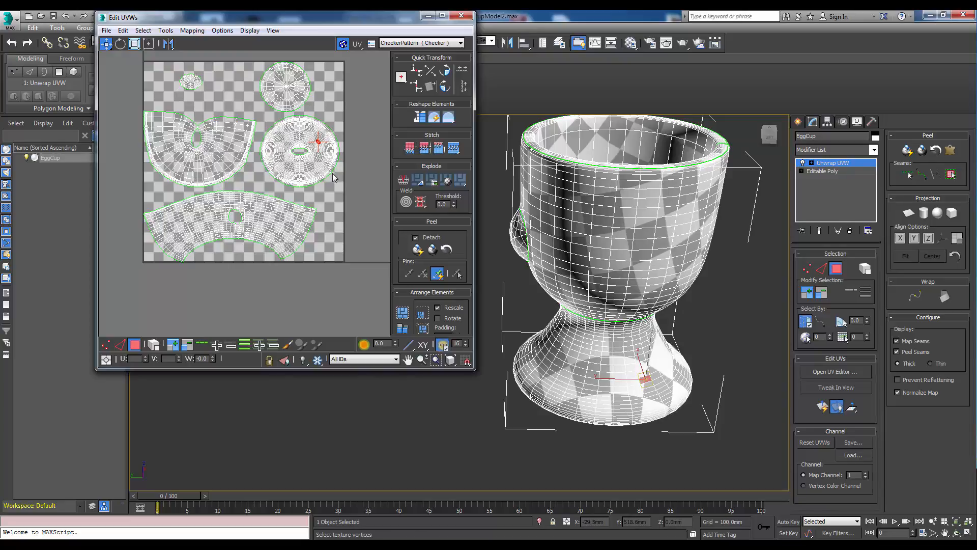
mouse_move(364, 20)
mouse_down()
mouse_move(363, 49)
mouse_move(372, 31)
mouse_up()
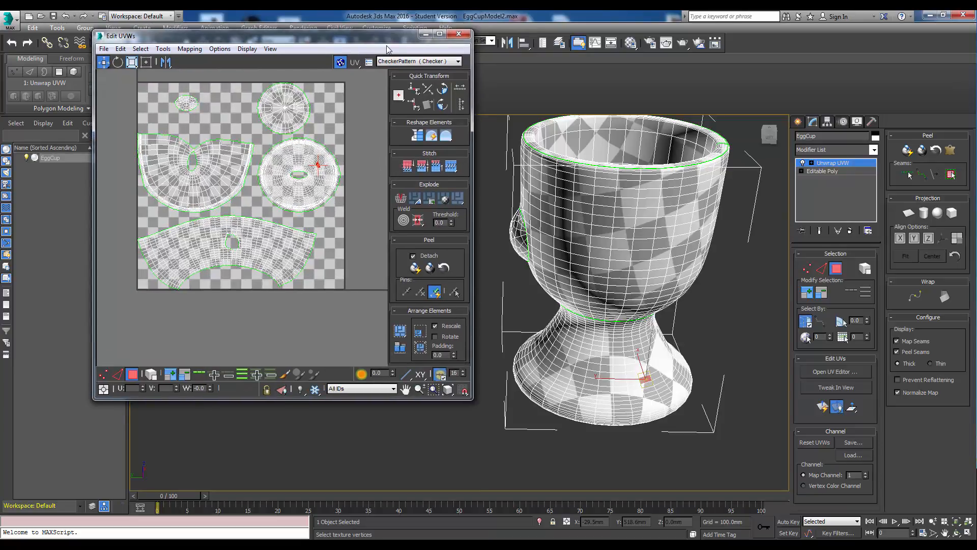
drag(429, 401, 431, 417)
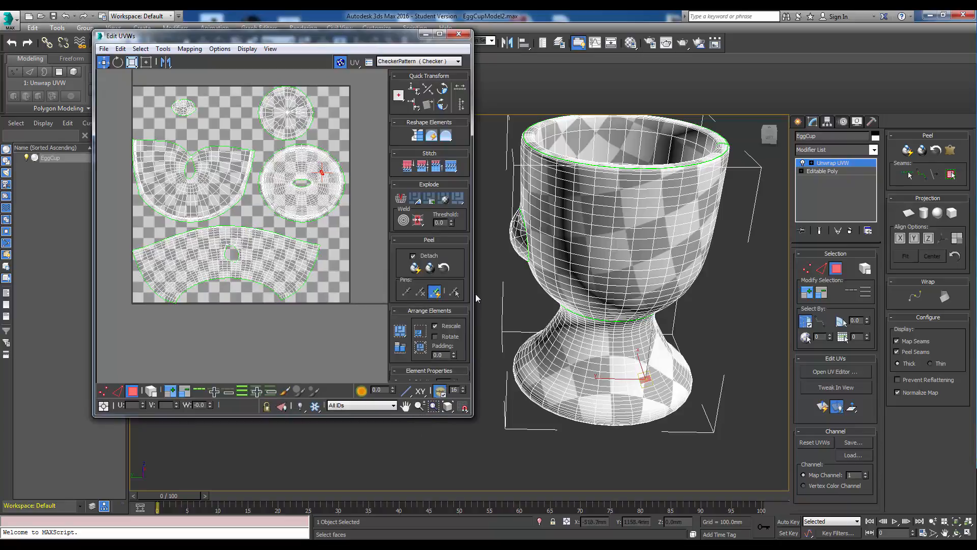
drag(474, 259, 501, 260)
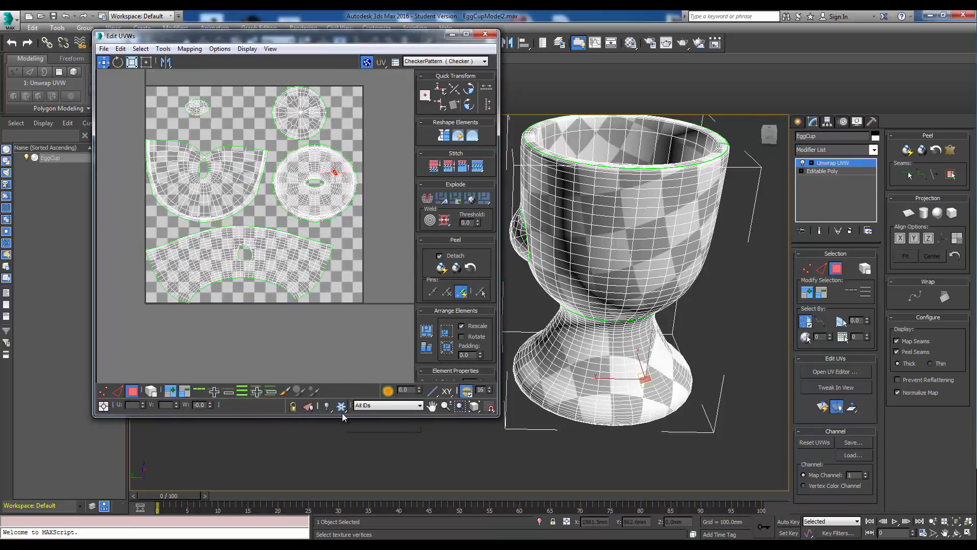
drag(341, 417, 342, 405)
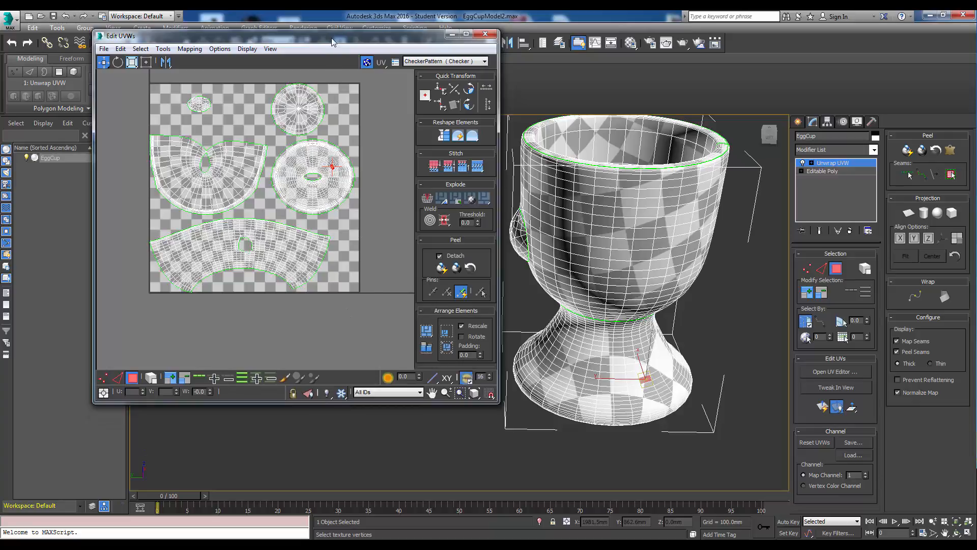
drag(332, 42, 344, 72)
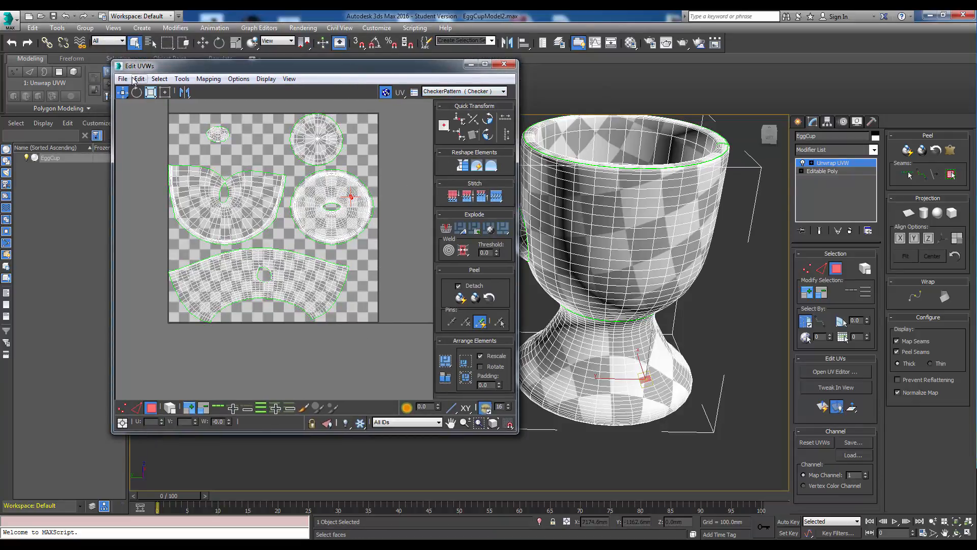
Render a UVW template at 4096 by 4096 pixels and inspect the rendered result.
click(181, 79)
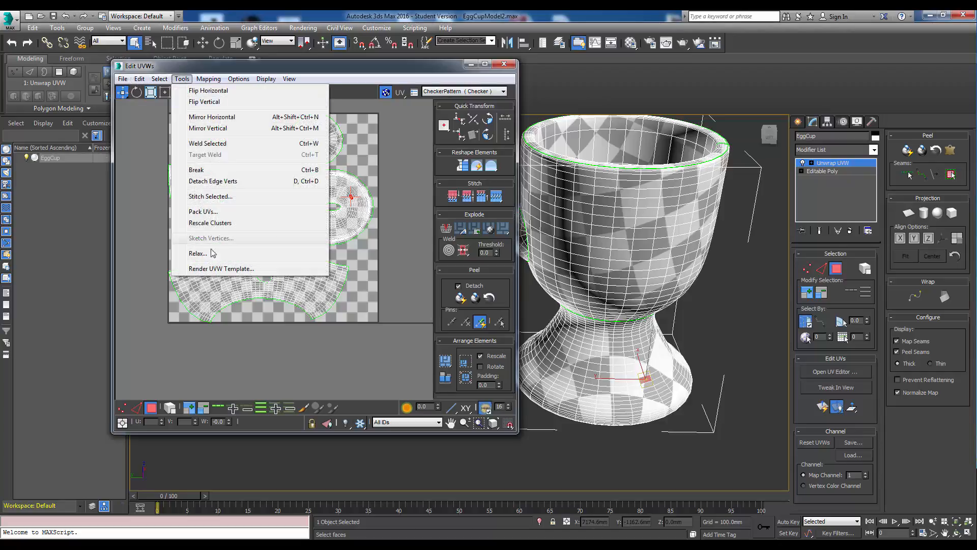
click(218, 269)
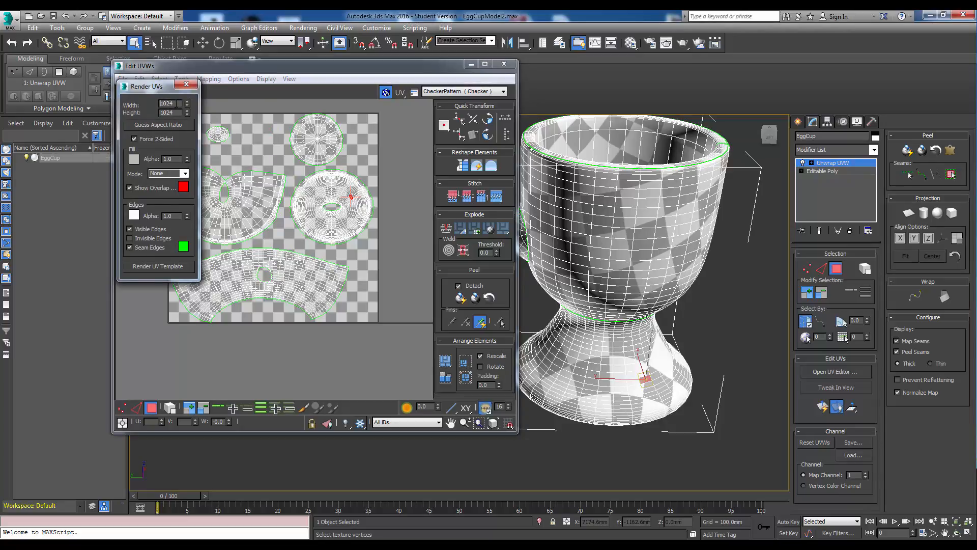
double_click(175, 104)
text(40)
text(40)
text(96)
click(155, 268)
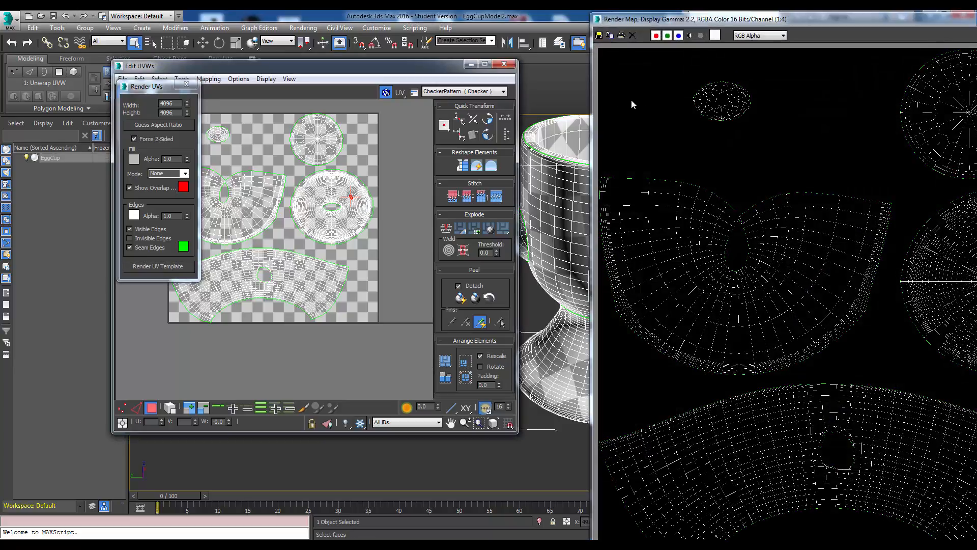
drag(745, 22, 355, 41)
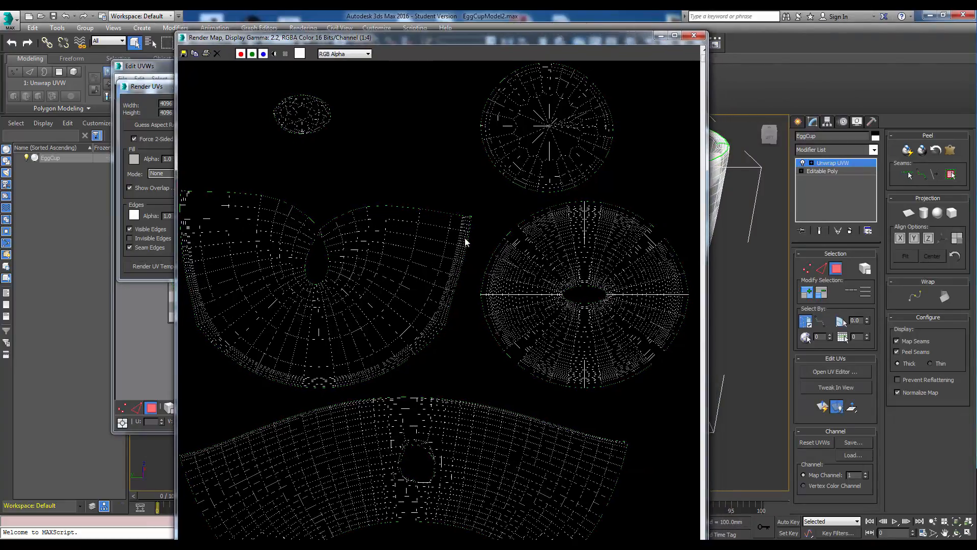
scroll(465, 239, up, 1)
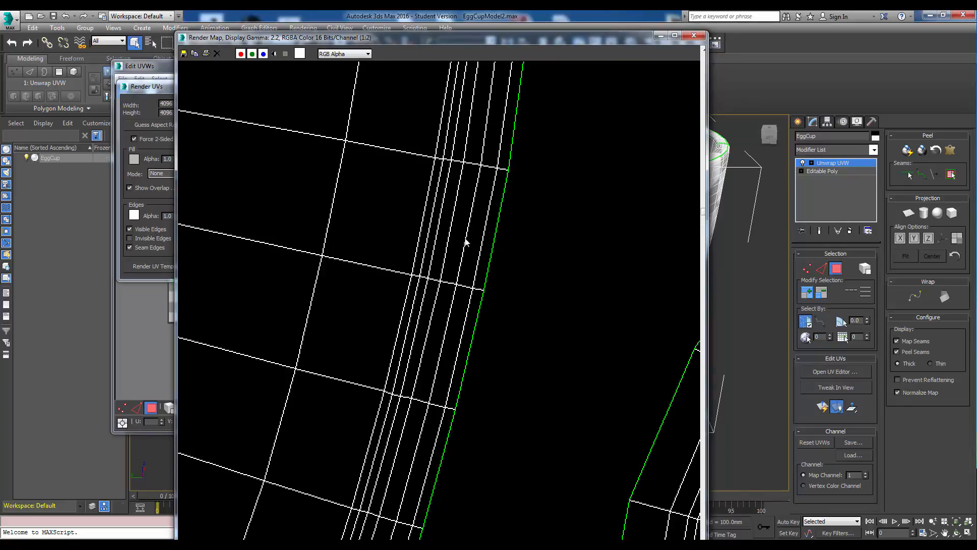
scroll(465, 239, down, 1)
scroll(465, 238, up, 3)
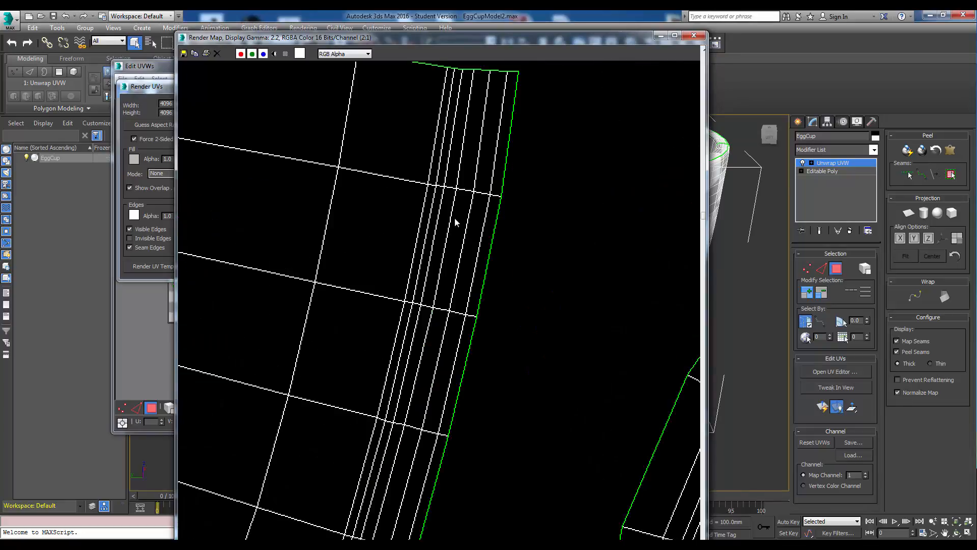
scroll(454, 218, down, 4)
scroll(419, 218, up, 1)
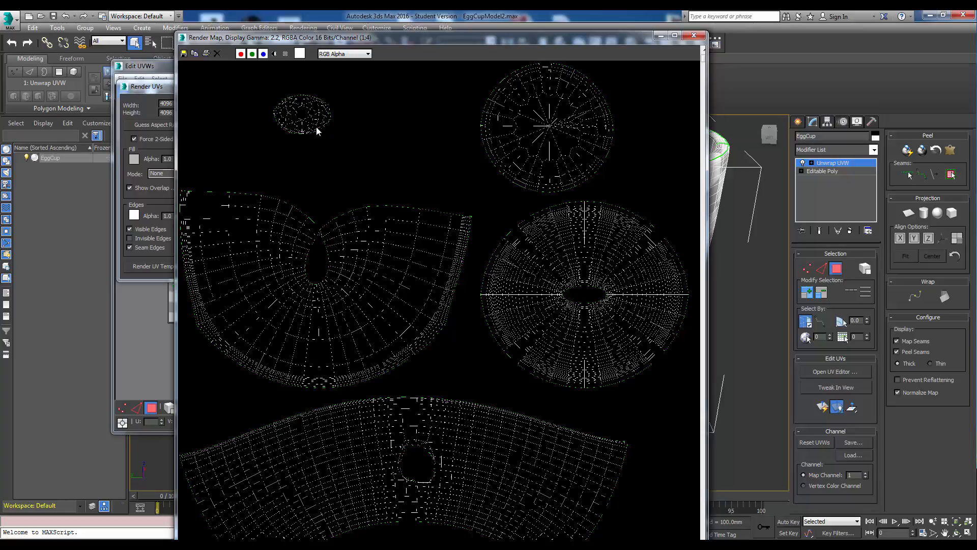
Save the rendered template as a PNG image named UVWMap in the EggCup folder.
click(184, 53)
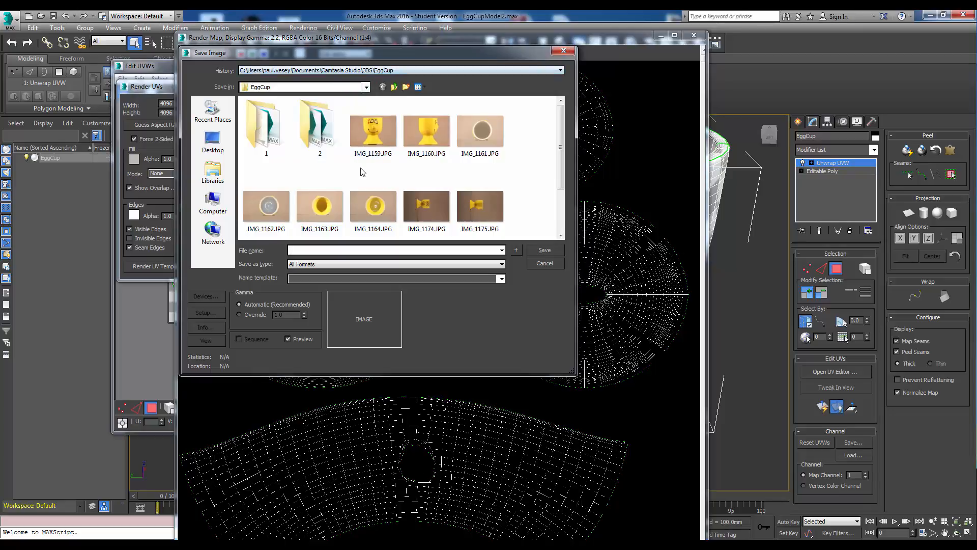
click(359, 265)
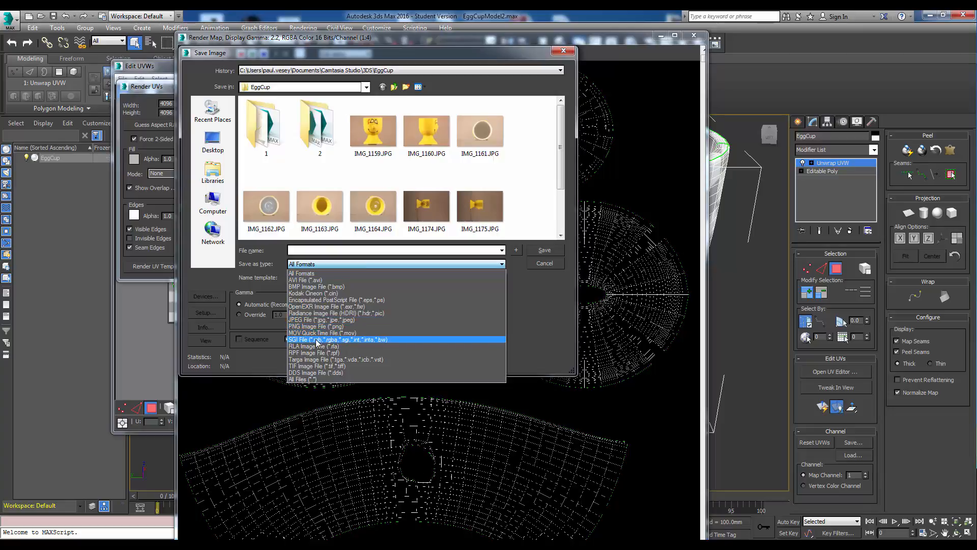
click(317, 326)
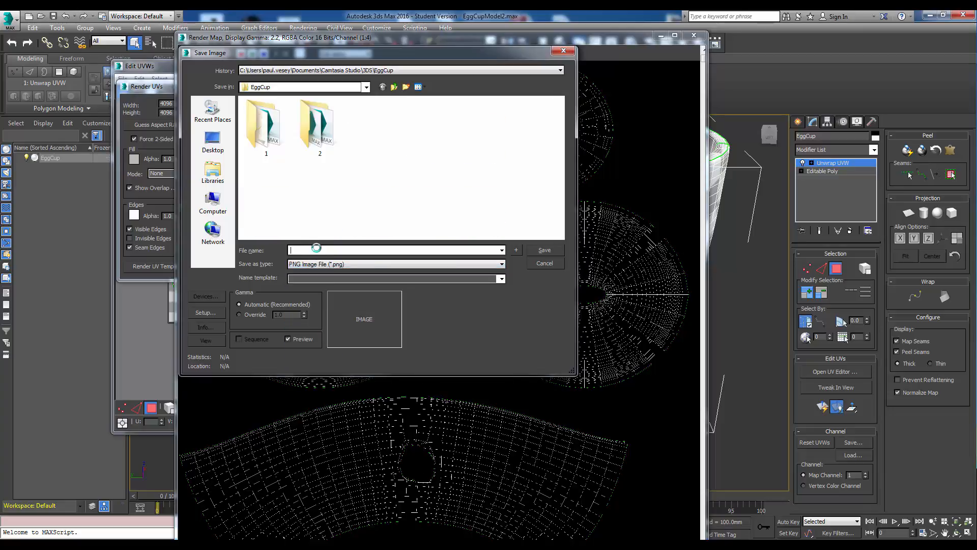
click(316, 249)
text(UVWMap)
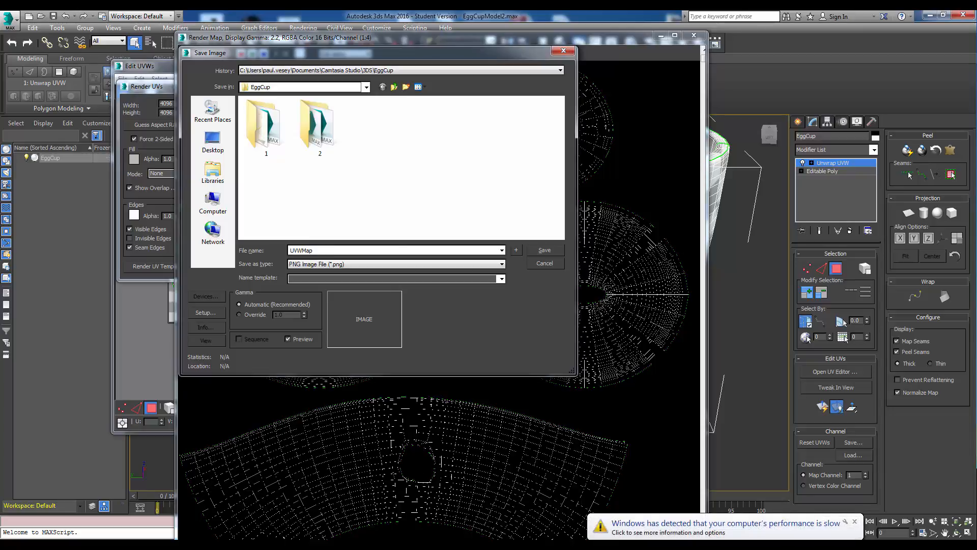
click(544, 250)
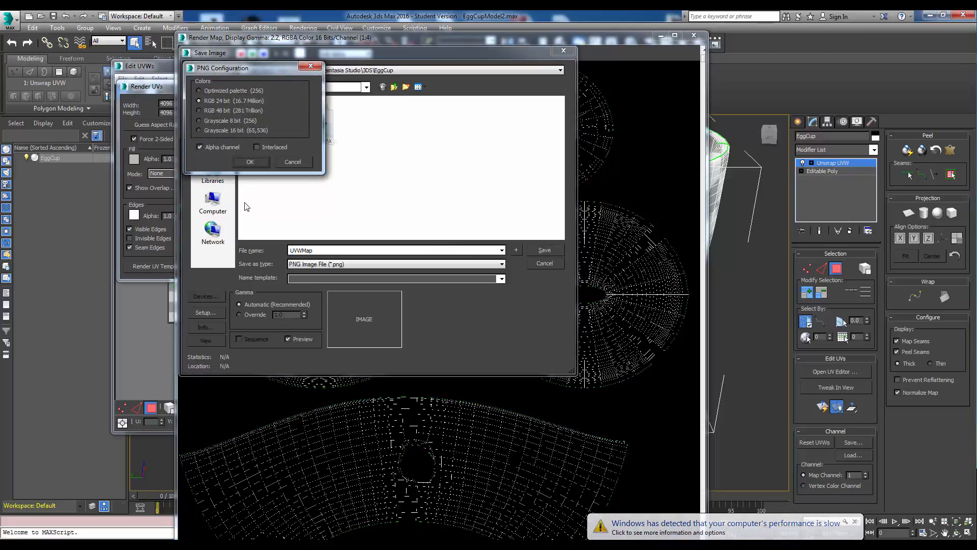
click(249, 162)
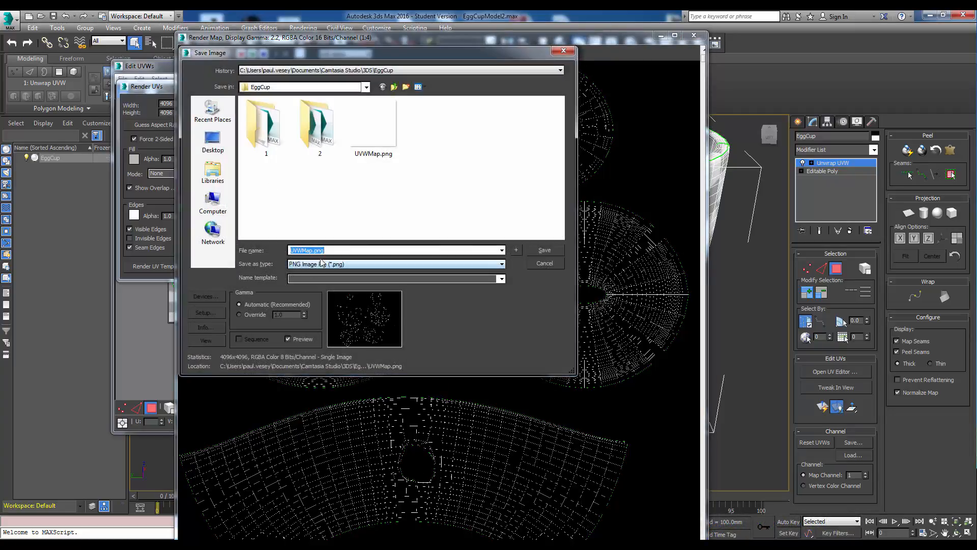
Save the rendered template as a JPEG image named UVWMap at quality 95.
click(339, 265)
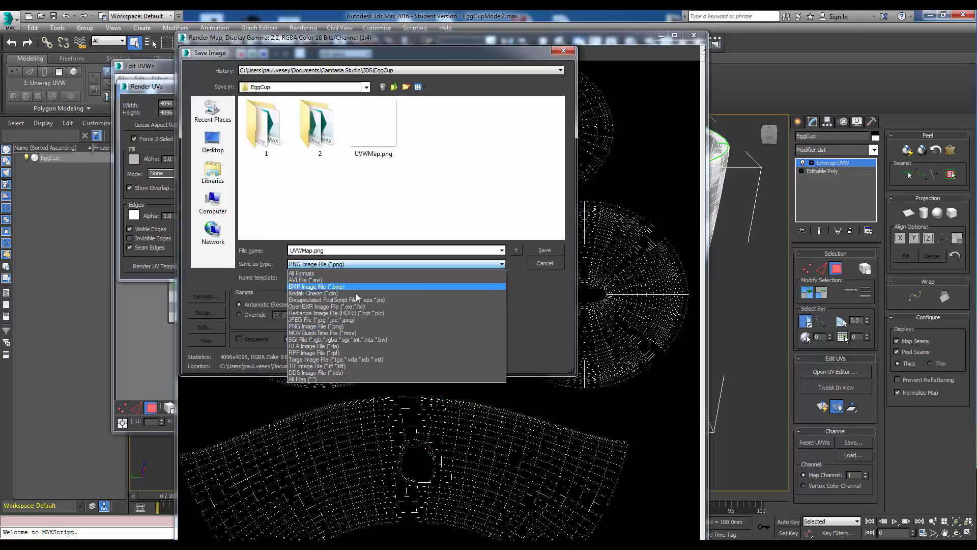
click(332, 320)
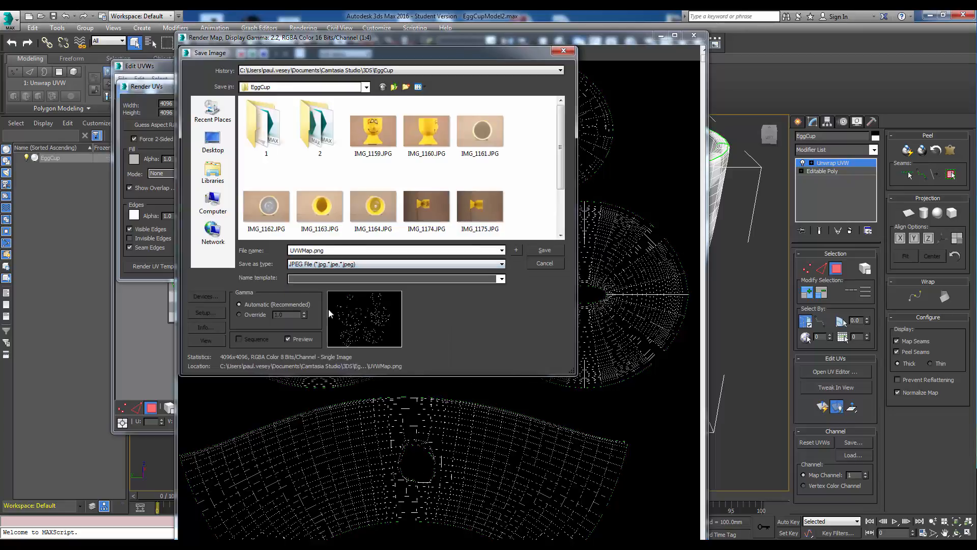
click(340, 250)
click(350, 249)
key(BackSpace)
key(BackSpace)
key(BackSpace)
key(BackSpace)
key(Return)
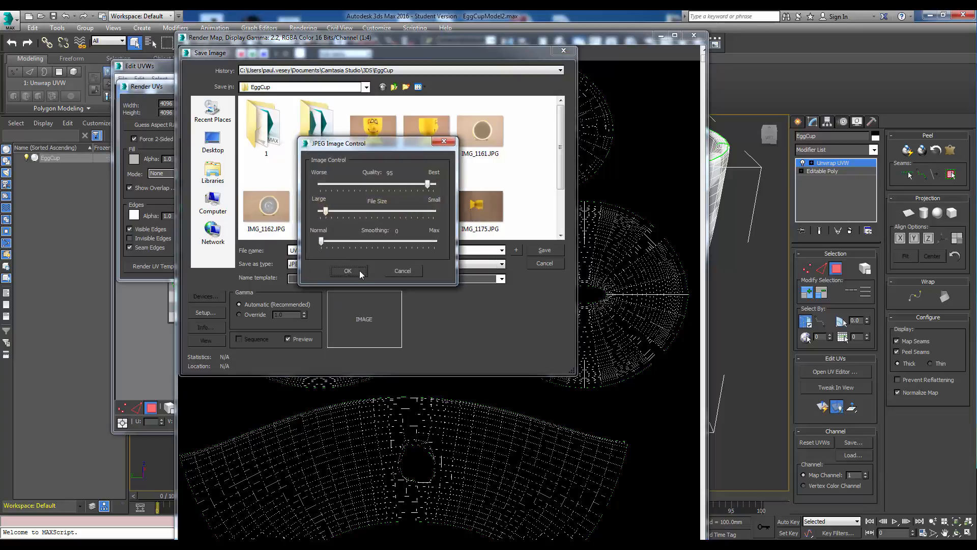
click(348, 271)
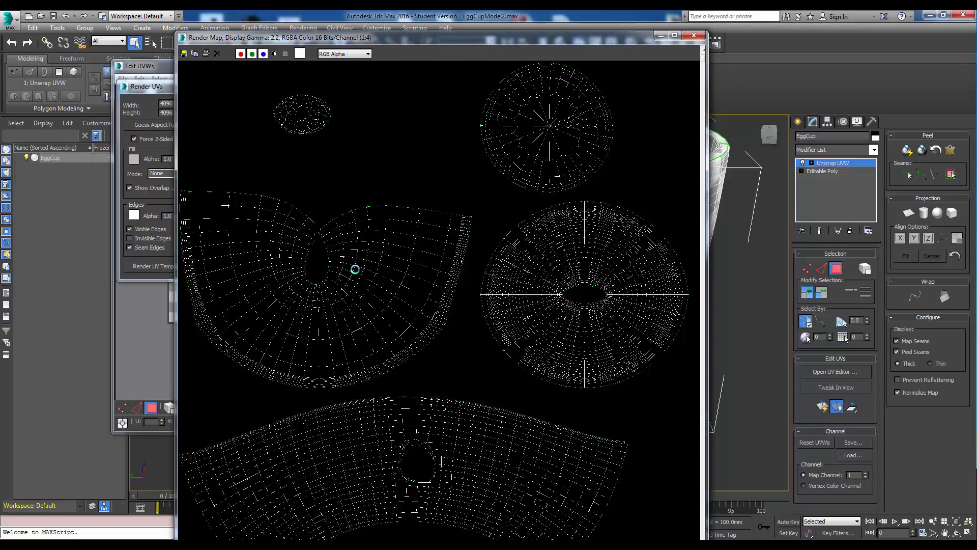
Close the rendered map window, the Render UVs dialog and the Edit UVWs editor.
scroll(421, 280, down, 5)
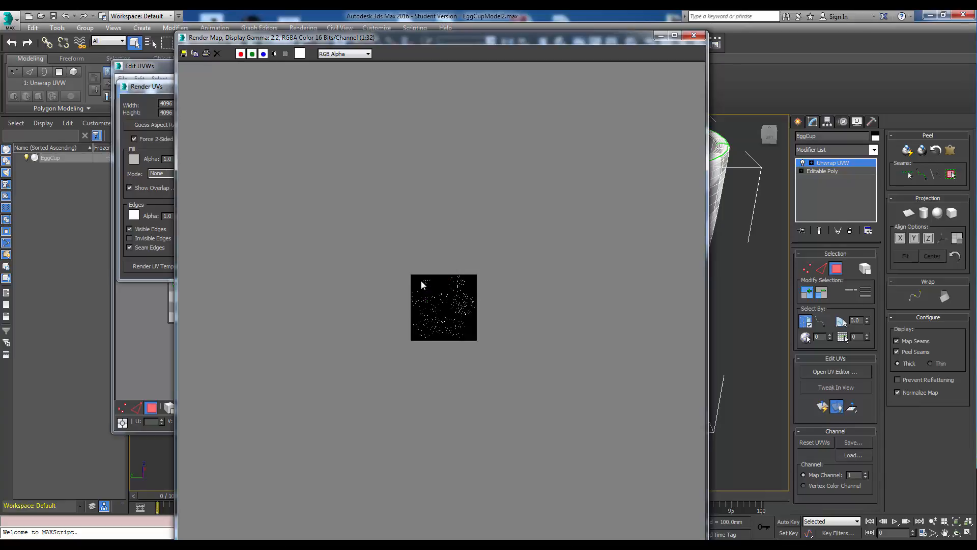
scroll(397, 340, up, 5)
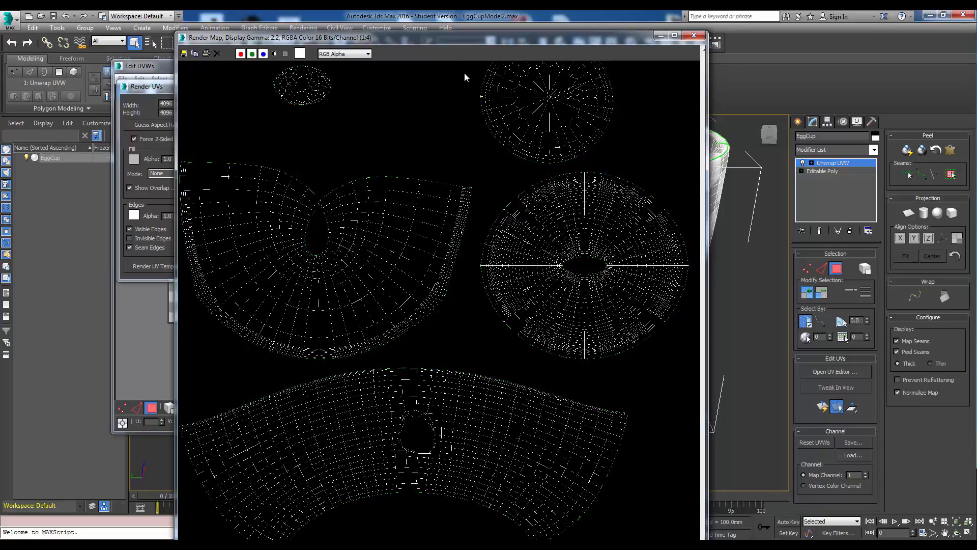
drag(456, 42, 478, 41)
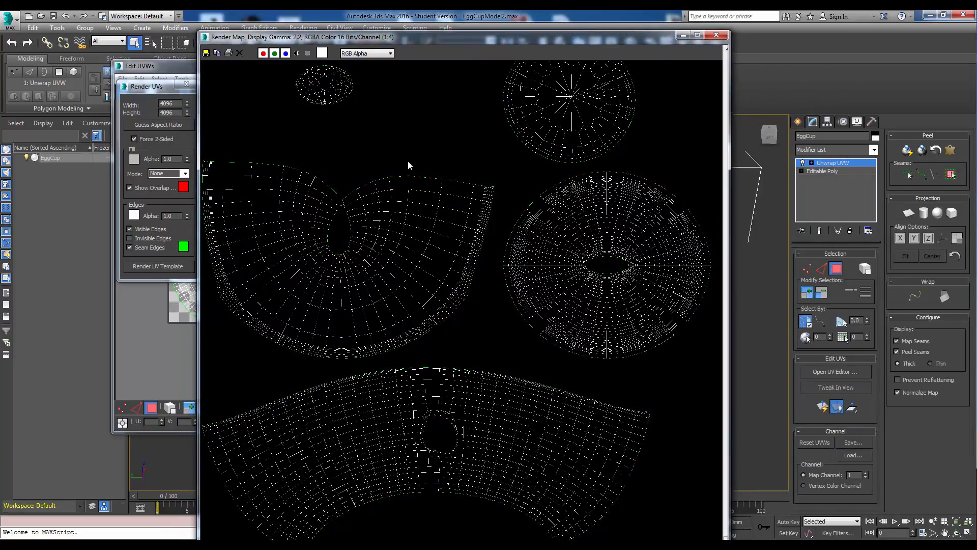
drag(487, 39, 518, 62)
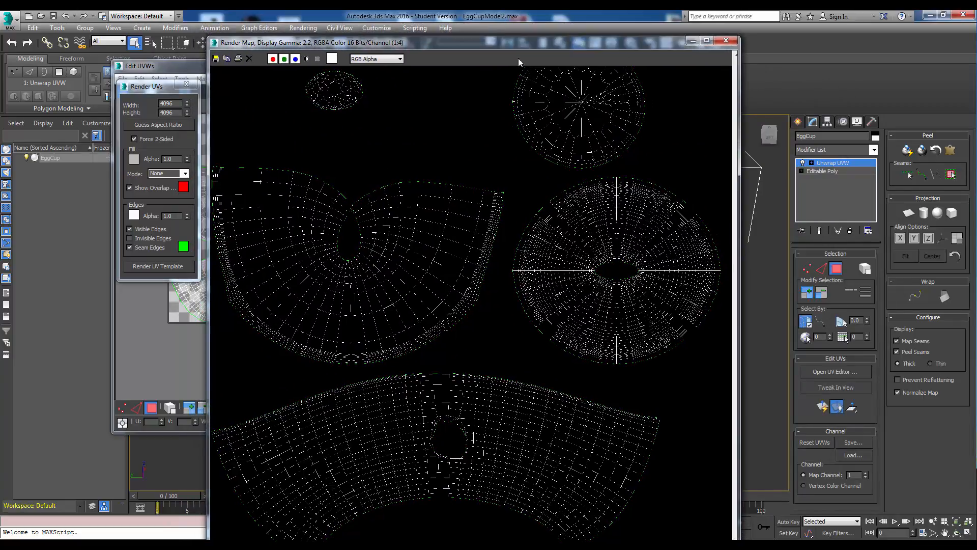
click(725, 40)
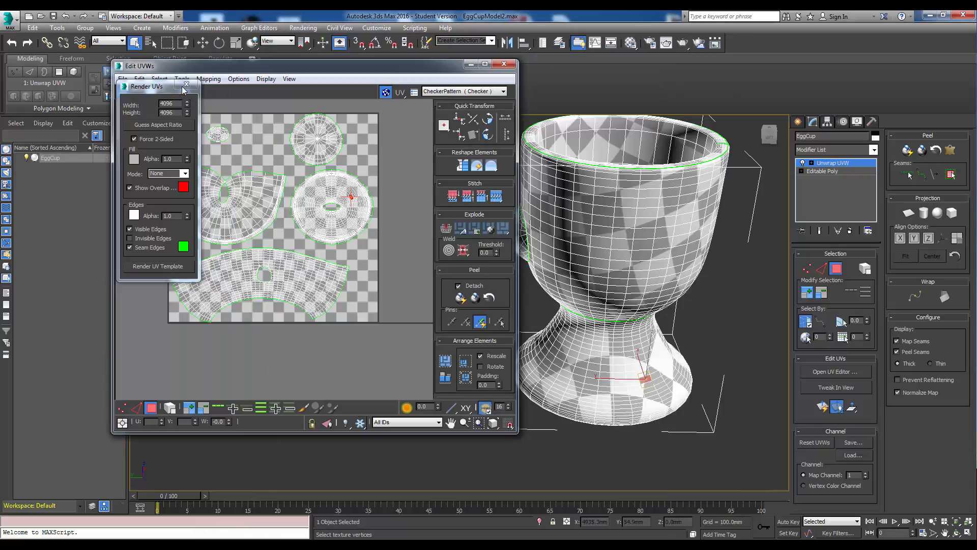
click(186, 85)
click(504, 63)
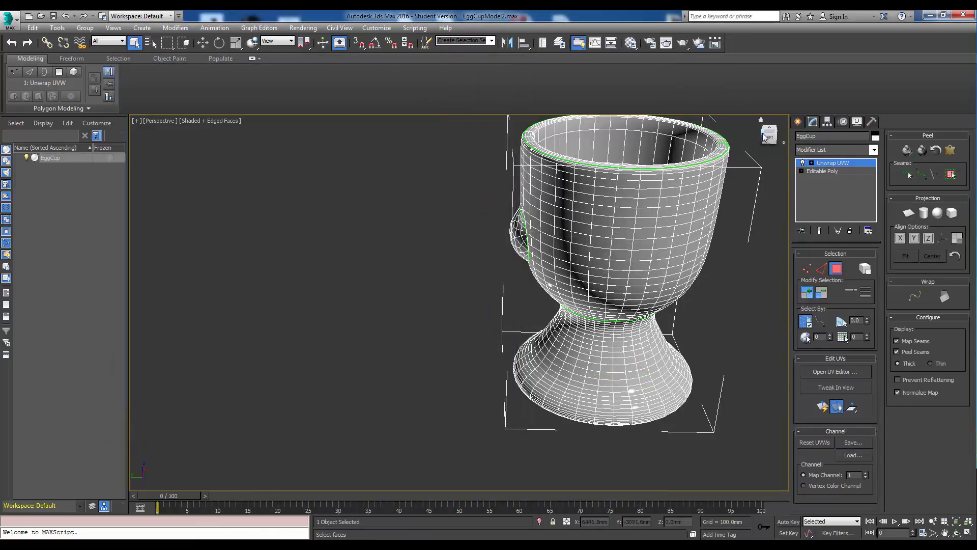
Switch to Photoshop and open the UVWMap.jpg template.
drag(770, 133, 794, 137)
middle_drag(661, 247, 530, 255)
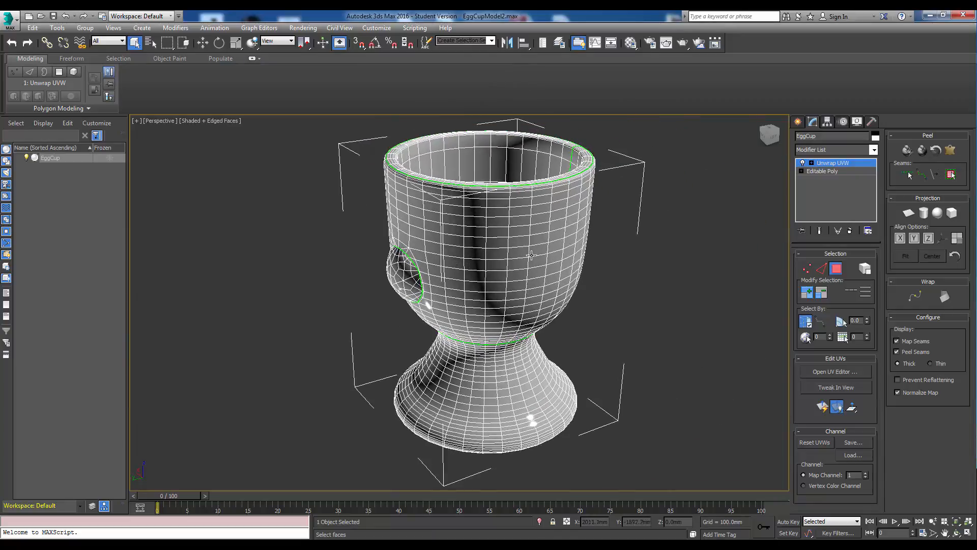
mouse_move(203, 547)
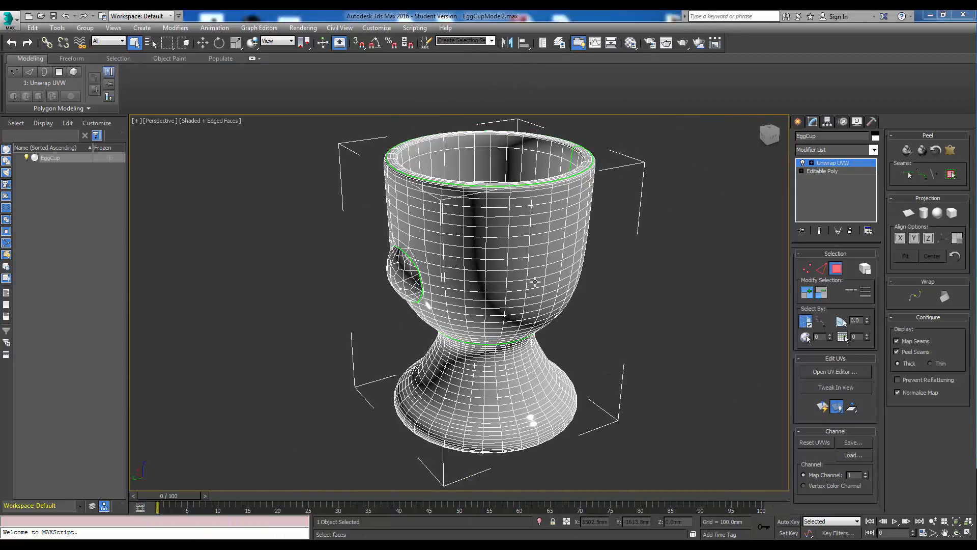
drag(976, 31, 392, 10)
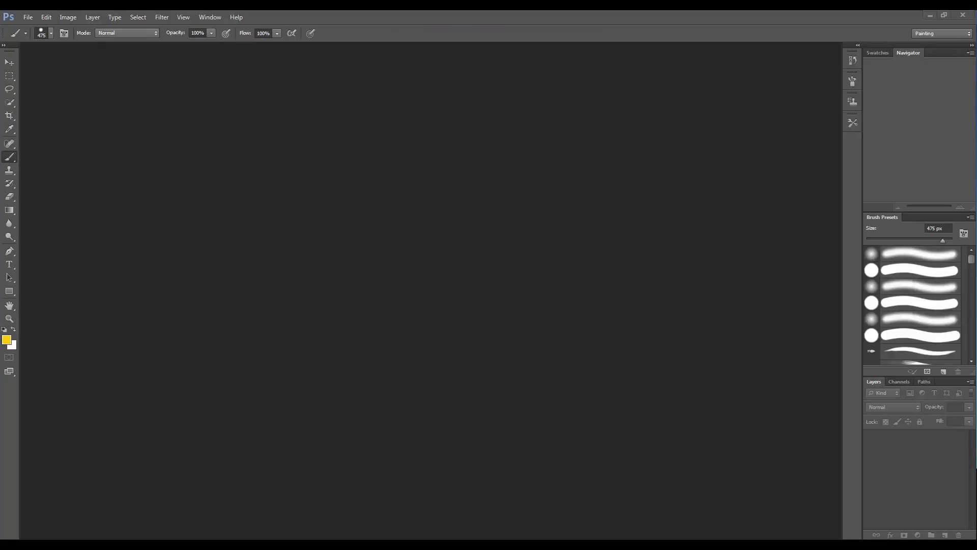
drag(464, 271, 432, 272)
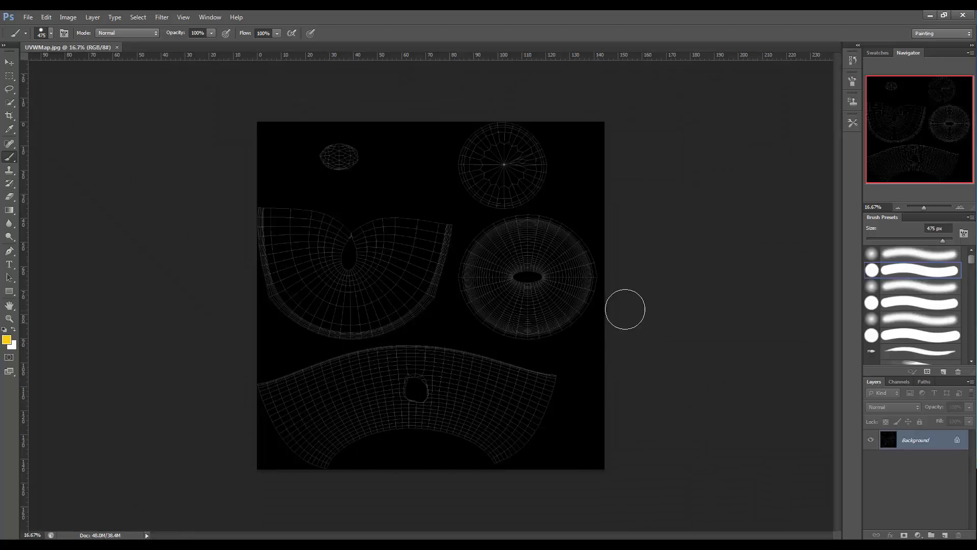
right_click(657, 292)
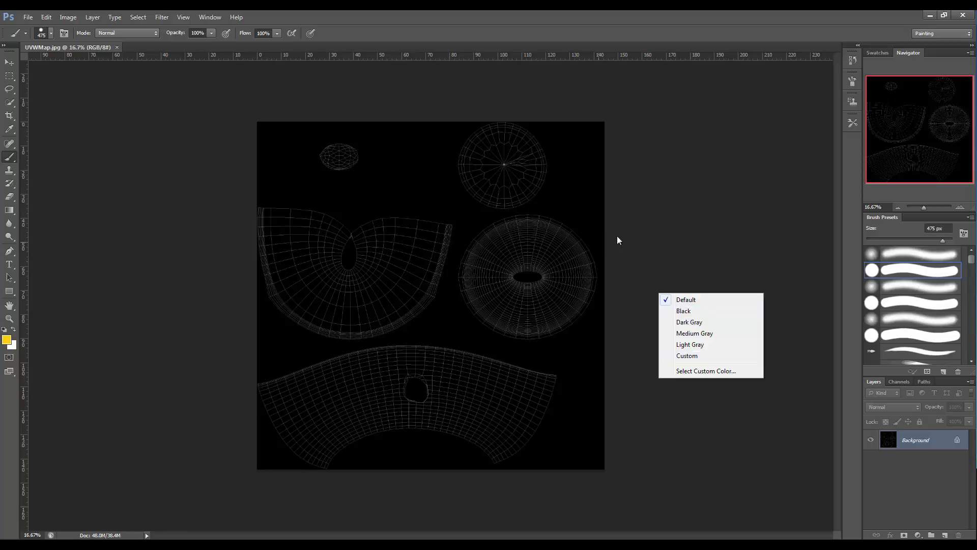
right_click(652, 221)
click(522, 96)
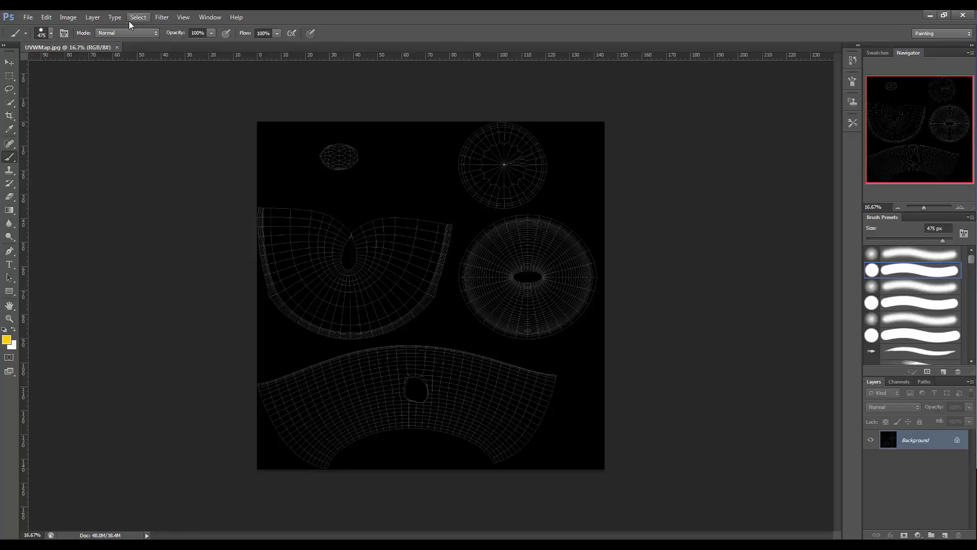
Add a new layer named MainBody.
click(93, 17)
mouse_move(193, 24)
click(223, 29)
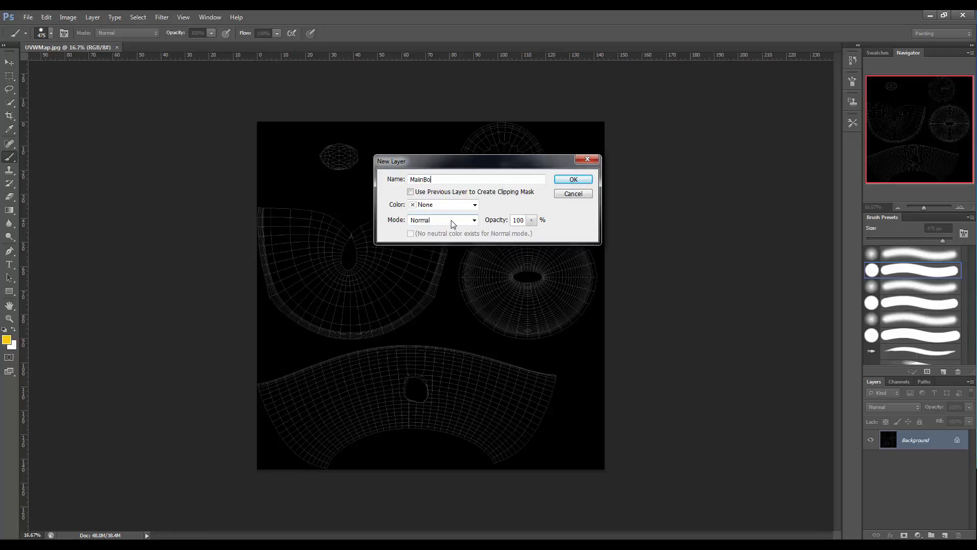
key(Return)
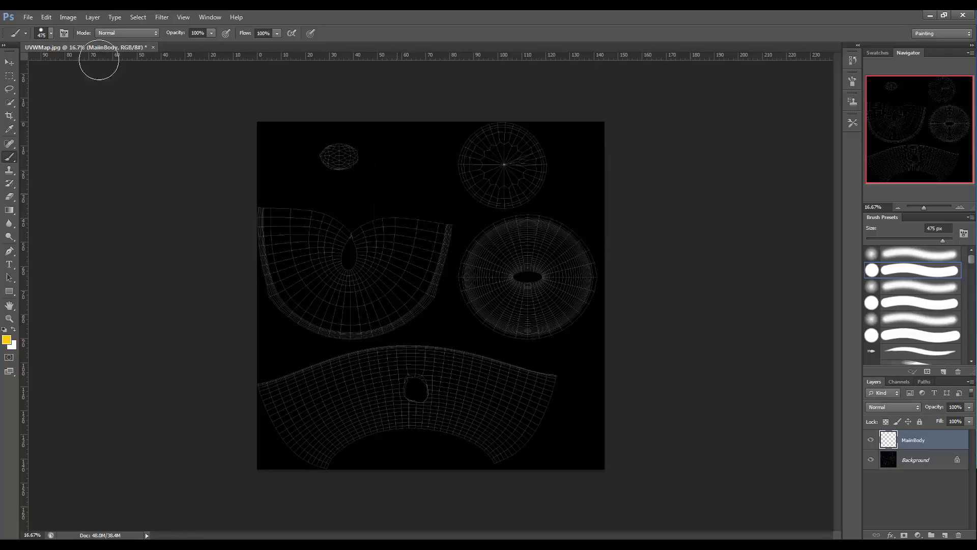
Add a new layer named Face above MainBody.
click(92, 17)
mouse_move(109, 26)
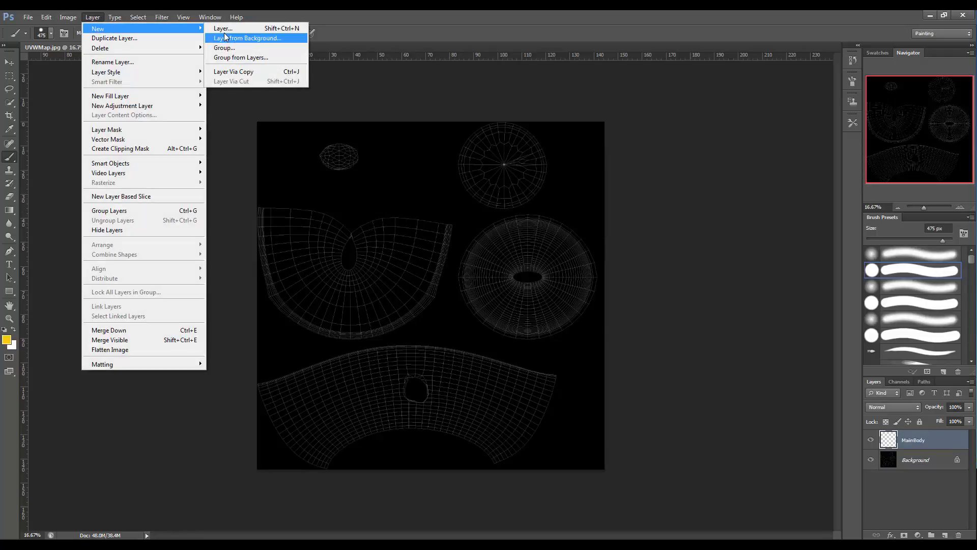
click(223, 29)
text(Fc)
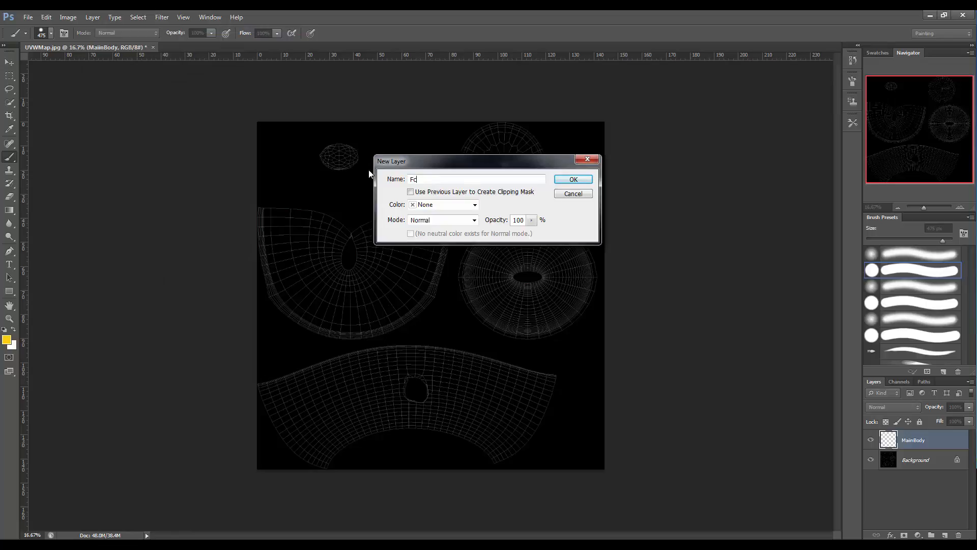
key(BackSpace)
text(ace)
key(Return)
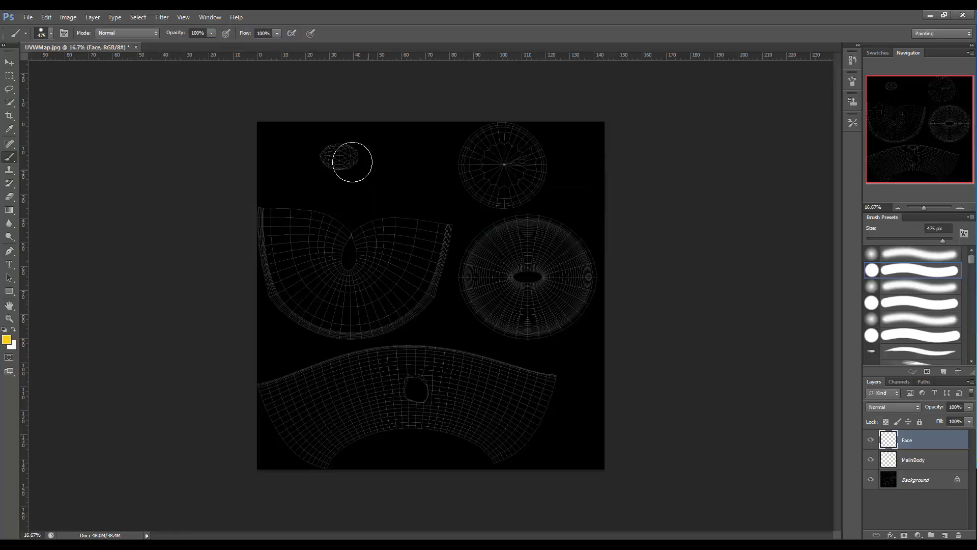
Add a new layer named Inside above Face.
click(92, 17)
mouse_move(113, 29)
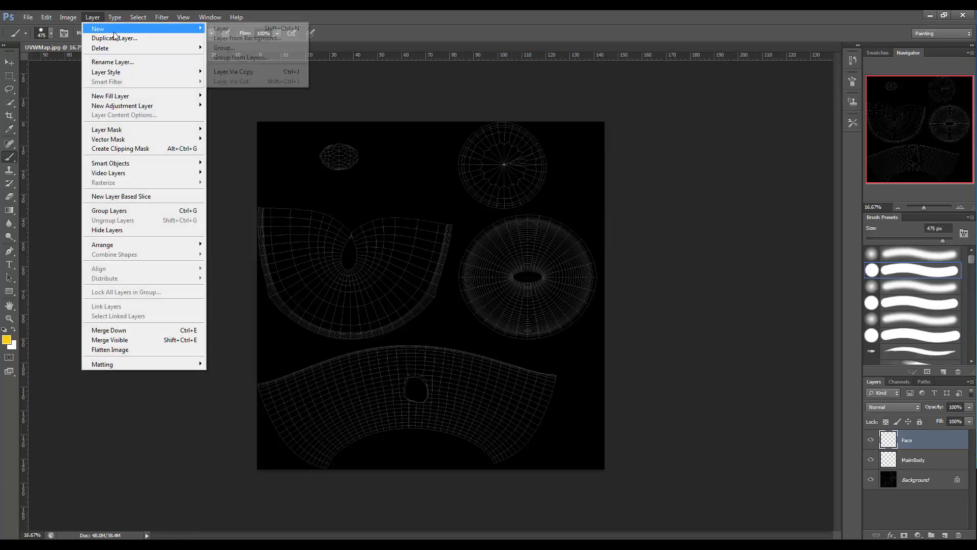
click(223, 29)
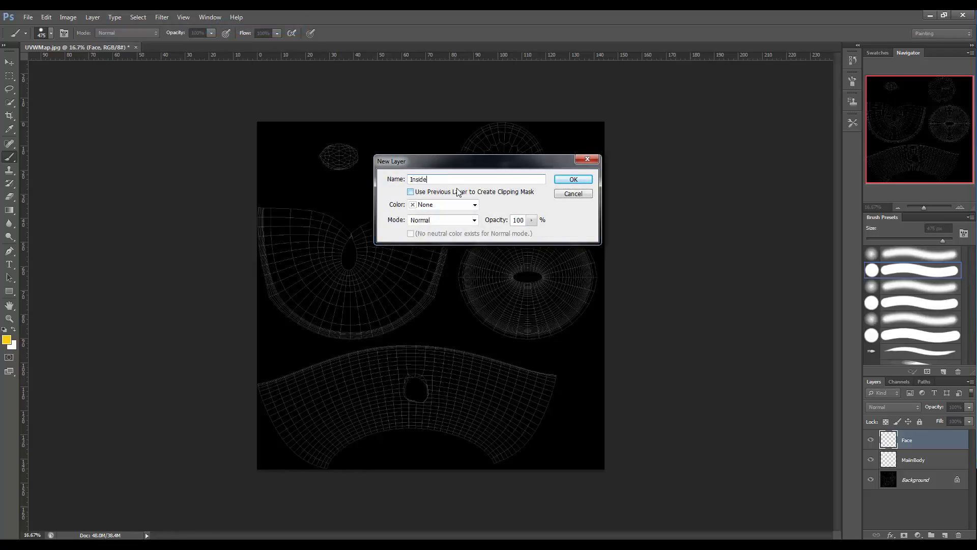
key(Return)
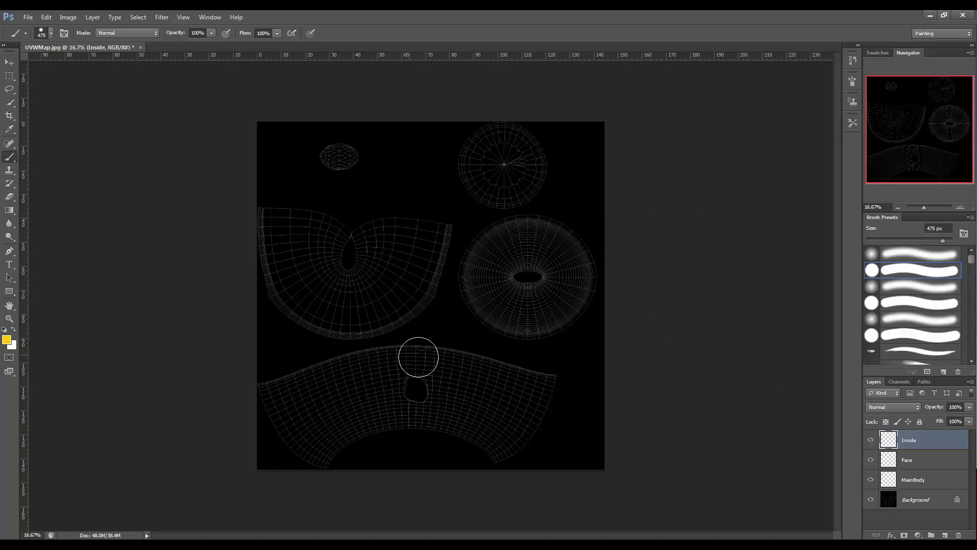
On the Inside layer, paint yellow over the two circular islands and the small oval island with a 357 px brush.
click(6, 339)
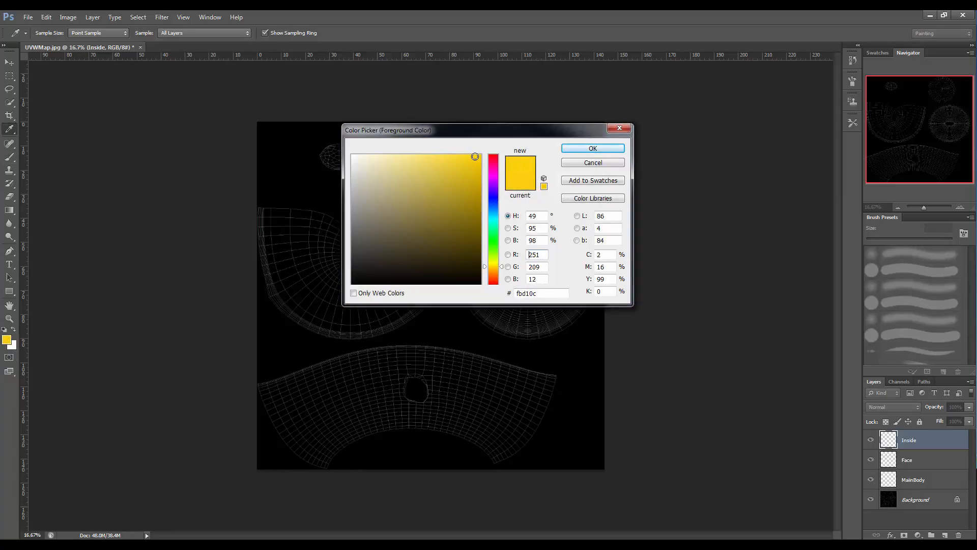
click(590, 148)
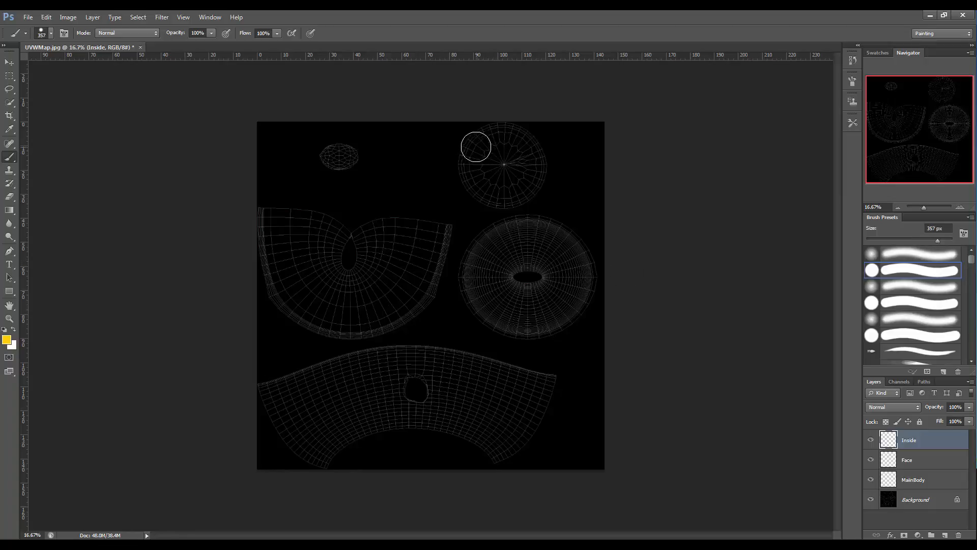
mouse_move(476, 147)
mouse_down()
mouse_move(471, 181)
mouse_move(509, 196)
mouse_move(538, 183)
mouse_move(538, 152)
mouse_move(509, 136)
mouse_move(489, 153)
mouse_move(508, 178)
mouse_move(511, 163)
mouse_move(483, 178)
mouse_up()
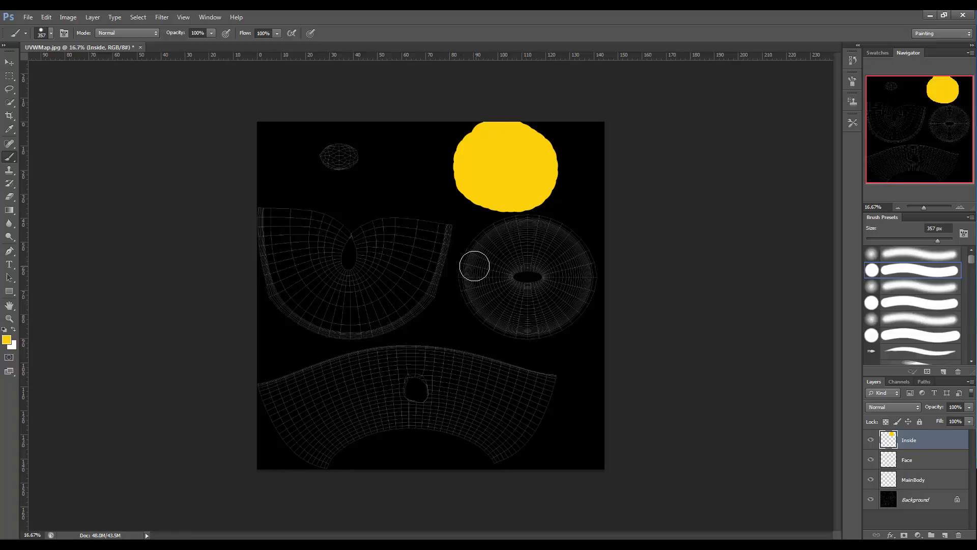
mouse_move(474, 267)
mouse_down()
mouse_move(504, 225)
mouse_move(562, 229)
mouse_move(575, 242)
mouse_move(580, 294)
mouse_move(534, 325)
mouse_move(509, 322)
mouse_move(484, 312)
mouse_move(469, 264)
mouse_move(486, 254)
mouse_move(525, 301)
mouse_move(553, 283)
mouse_move(565, 249)
mouse_move(529, 239)
mouse_move(521, 289)
mouse_move(528, 262)
mouse_move(508, 266)
mouse_up()
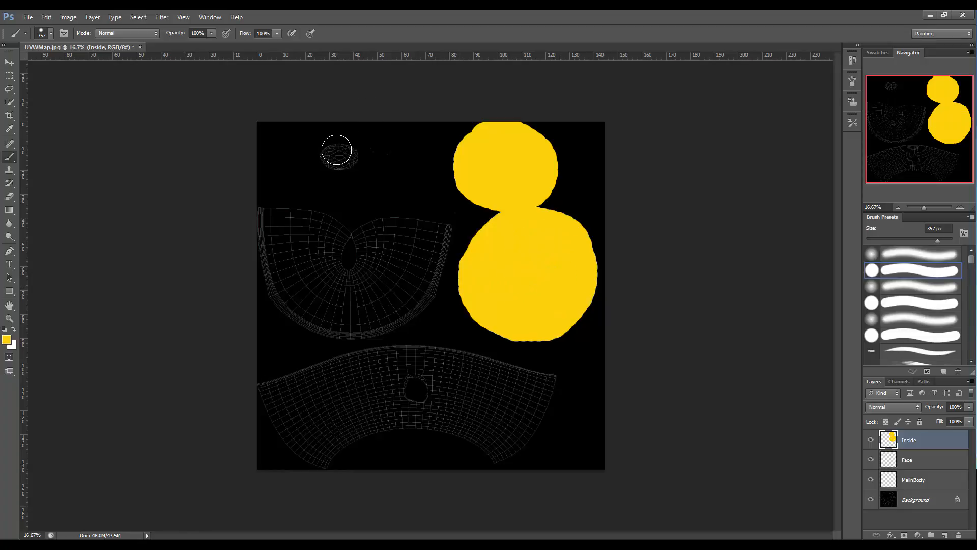
drag(334, 148, 343, 149)
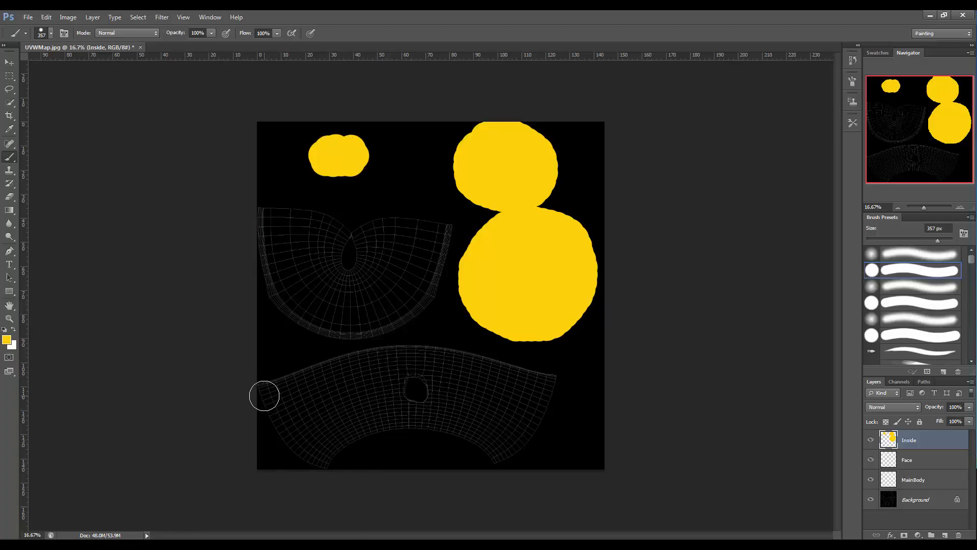
Paint yellow over the whole long curved strip at the bottom of the template.
mouse_move(264, 396)
mouse_down()
mouse_move(381, 357)
mouse_move(430, 365)
mouse_up()
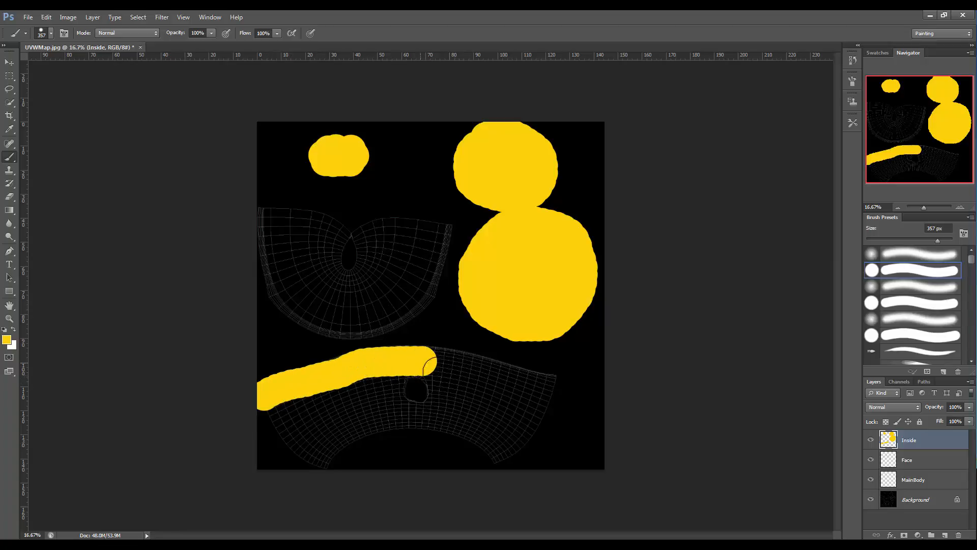
mouse_move(557, 385)
mouse_down()
mouse_move(431, 359)
mouse_move(294, 410)
mouse_move(277, 430)
mouse_move(307, 456)
mouse_move(454, 427)
mouse_move(506, 451)
mouse_up()
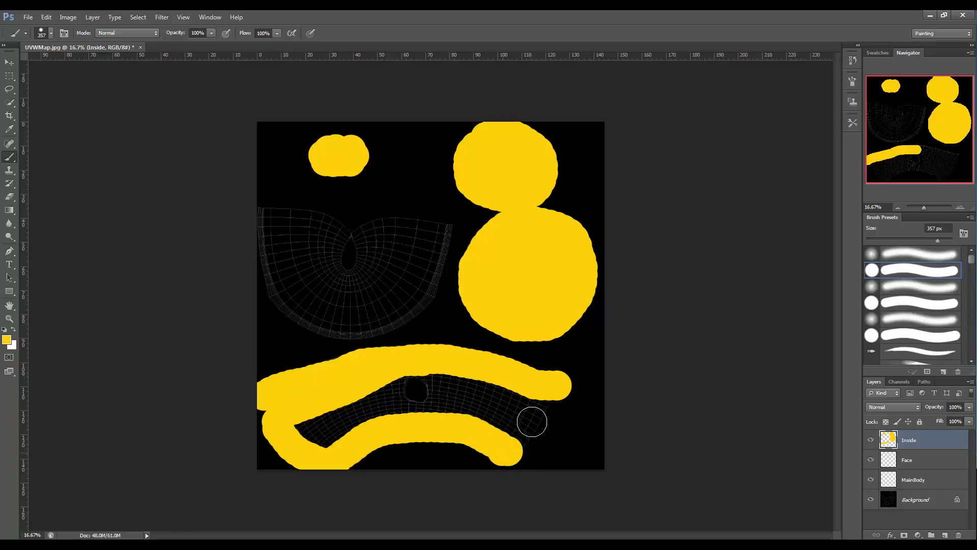
mouse_move(531, 422)
mouse_down()
mouse_move(541, 406)
mouse_move(506, 393)
mouse_move(417, 385)
mouse_move(447, 385)
mouse_move(512, 420)
mouse_move(399, 401)
mouse_move(438, 395)
mouse_move(381, 383)
mouse_move(326, 429)
mouse_move(306, 433)
mouse_move(305, 420)
mouse_move(337, 436)
mouse_move(388, 408)
mouse_move(319, 408)
mouse_move(513, 408)
mouse_up()
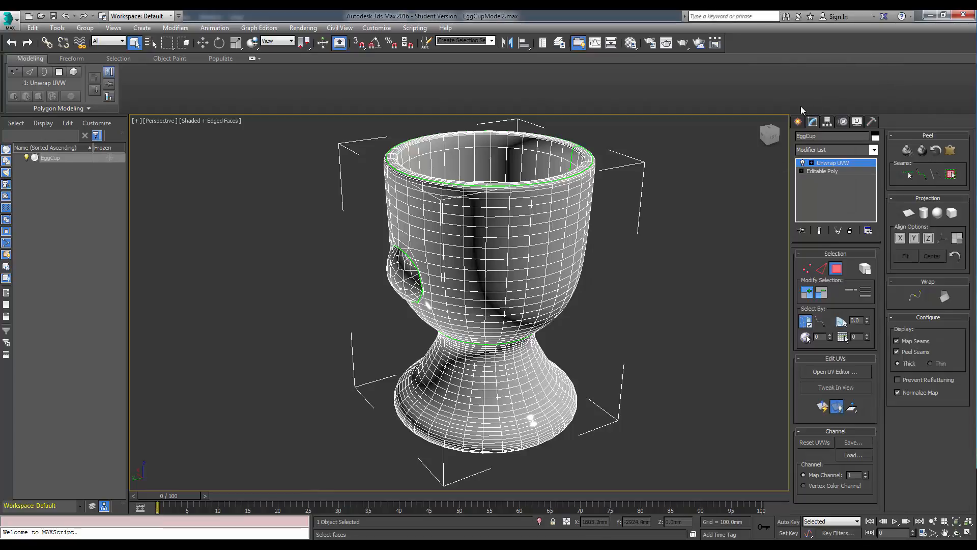
Examine the egg cup model's interior in the 3ds Max viewport.
click(769, 136)
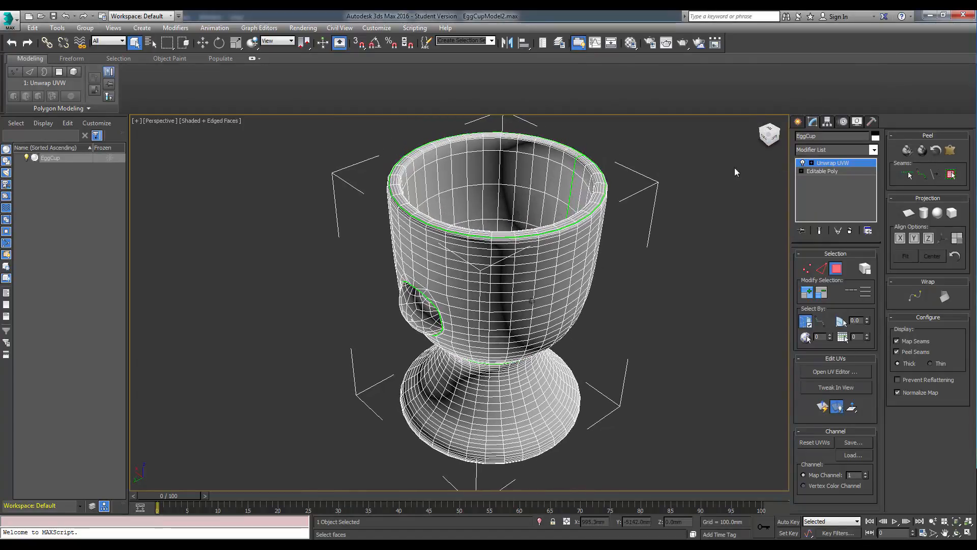
alt+middle_drag(617, 212, 604, 213)
scroll(605, 209, up, 5)
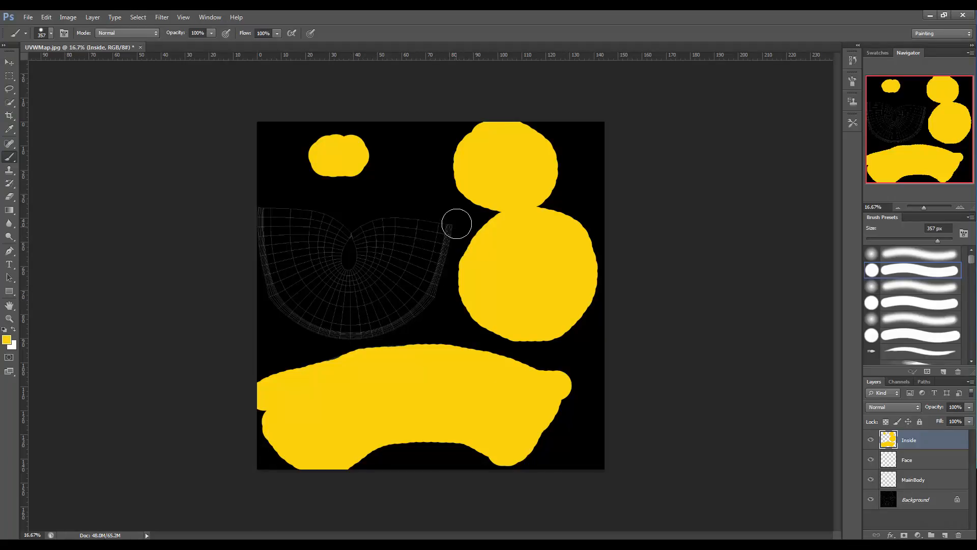
Choose a soft round 22 px brush and paint two short yellow test strokes beside the fan-shaped island's upper-right corner.
click(898, 287)
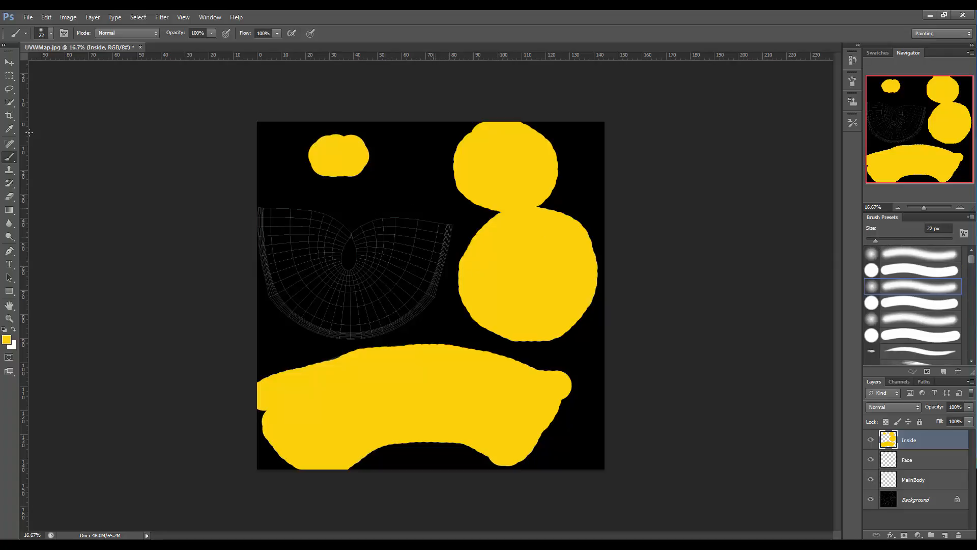
click(9, 318)
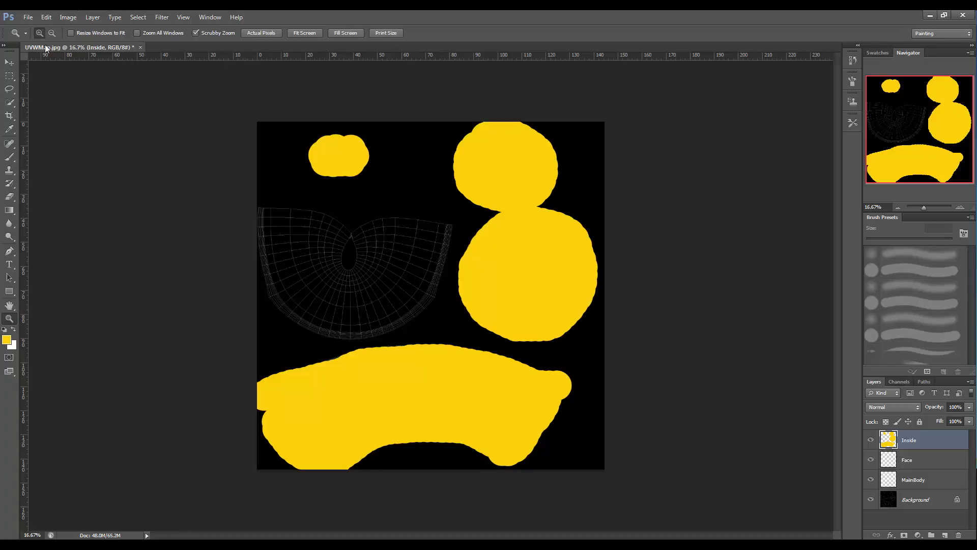
click(430, 277)
click(465, 216)
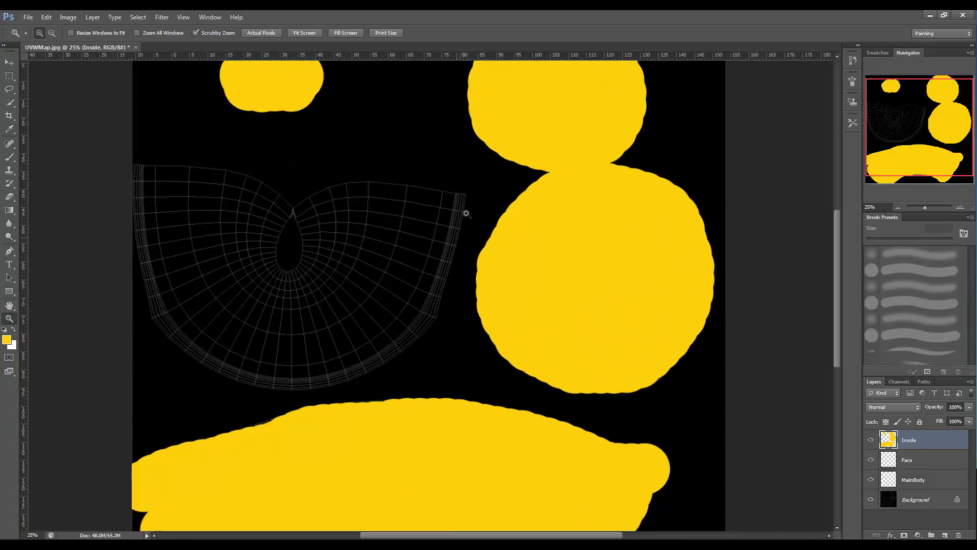
click(465, 201)
click(462, 196)
click(466, 189)
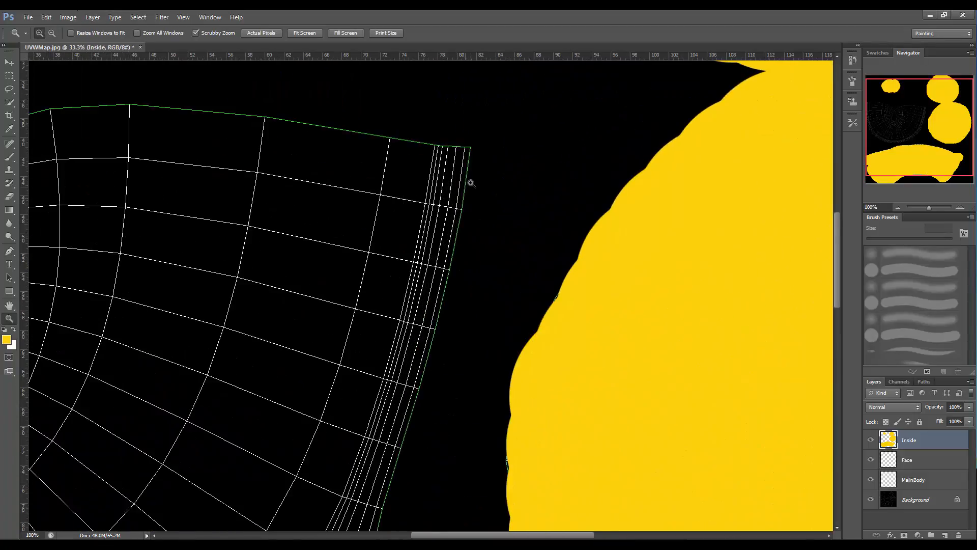
click(468, 177)
click(468, 171)
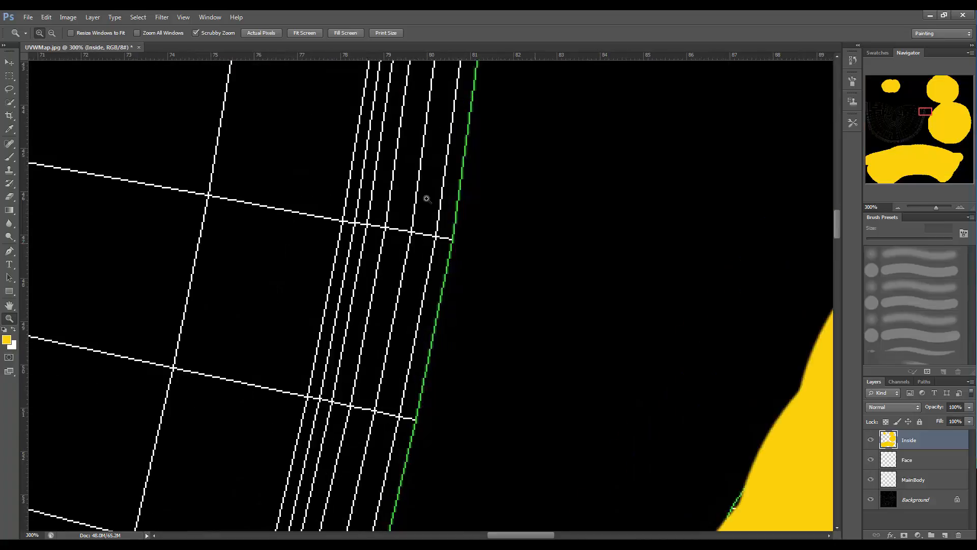
mouse_move(837, 222)
mouse_down()
mouse_move(833, 209)
mouse_move(829, 223)
mouse_up()
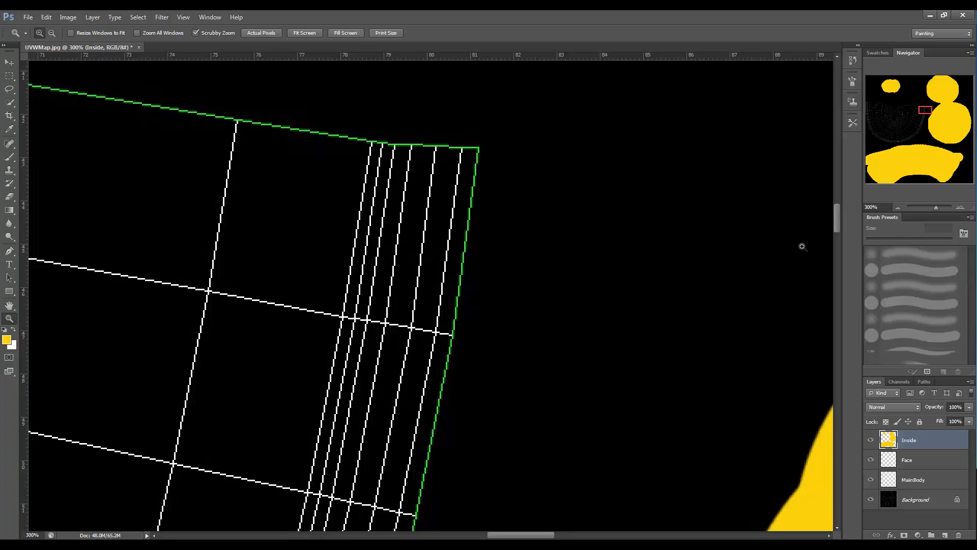
click(8, 158)
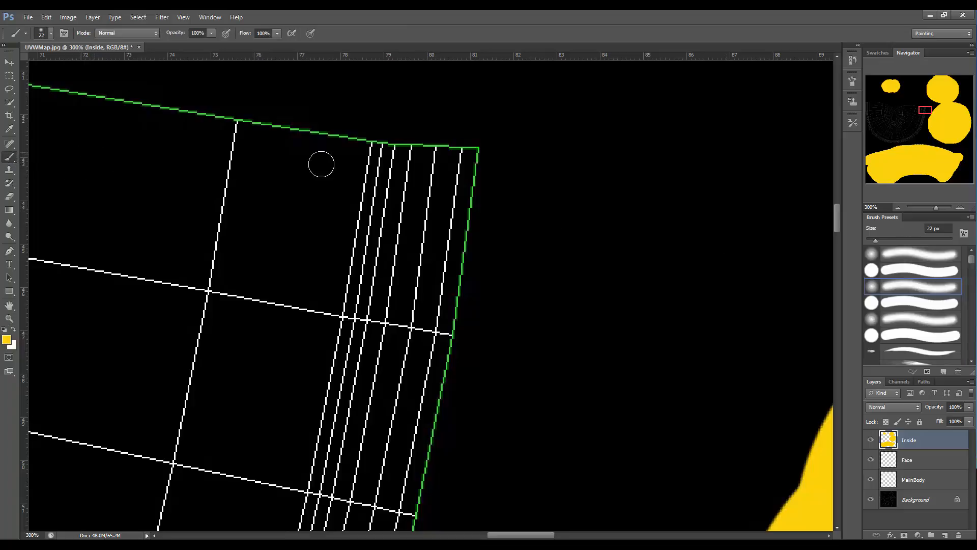
drag(583, 153, 588, 198)
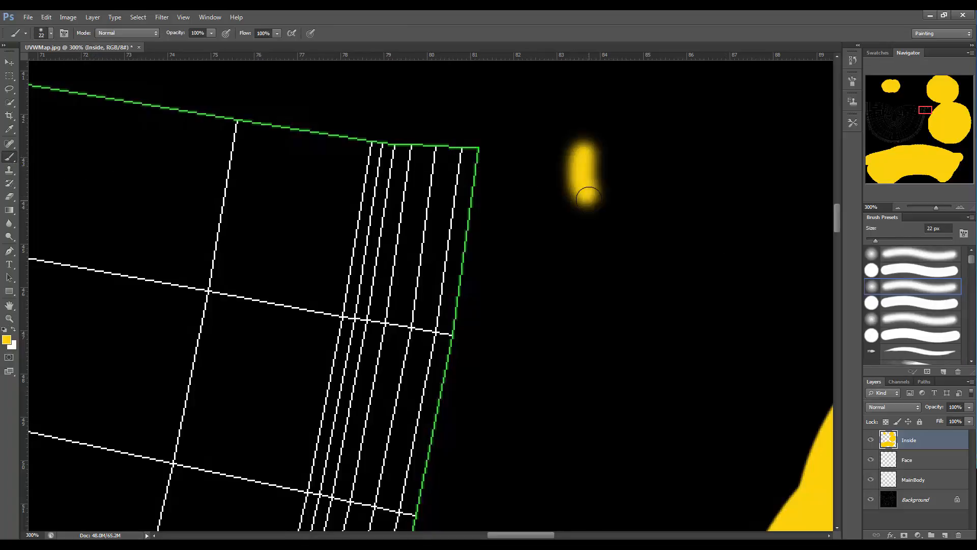
drag(617, 151, 612, 190)
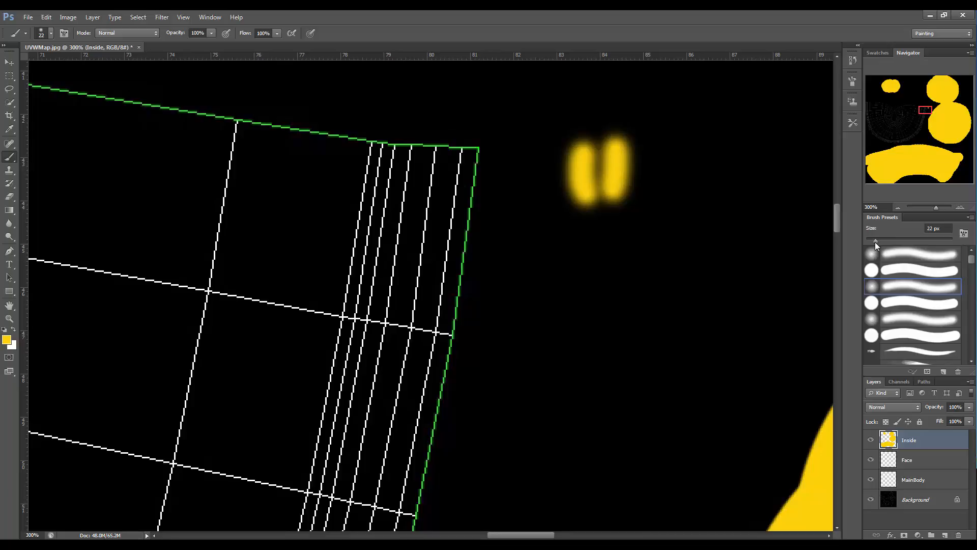
Enlarge the soft brush to 73 px and paint yellow along the outer edge at the fan-shaped island's upper-right corner.
drag(881, 240, 898, 240)
click(624, 257)
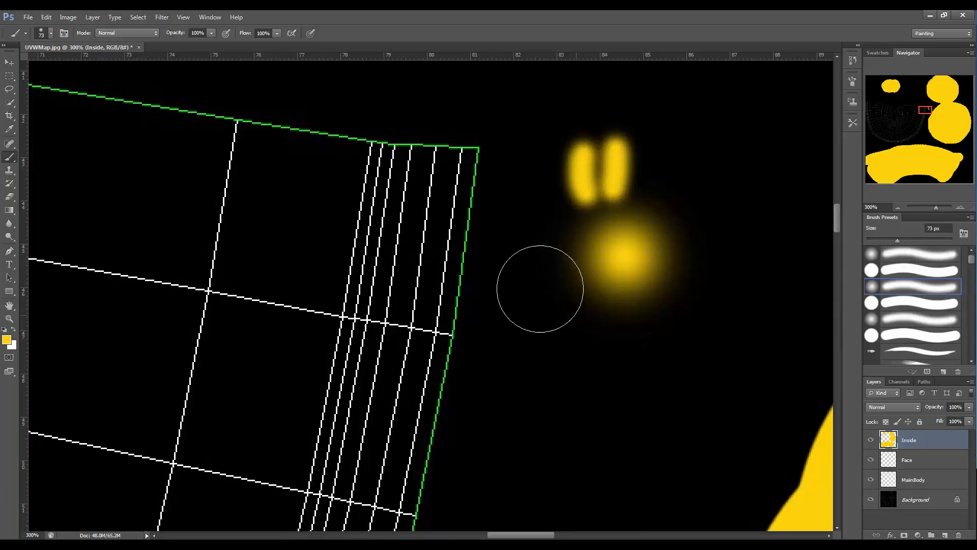
click(504, 165)
click(502, 196)
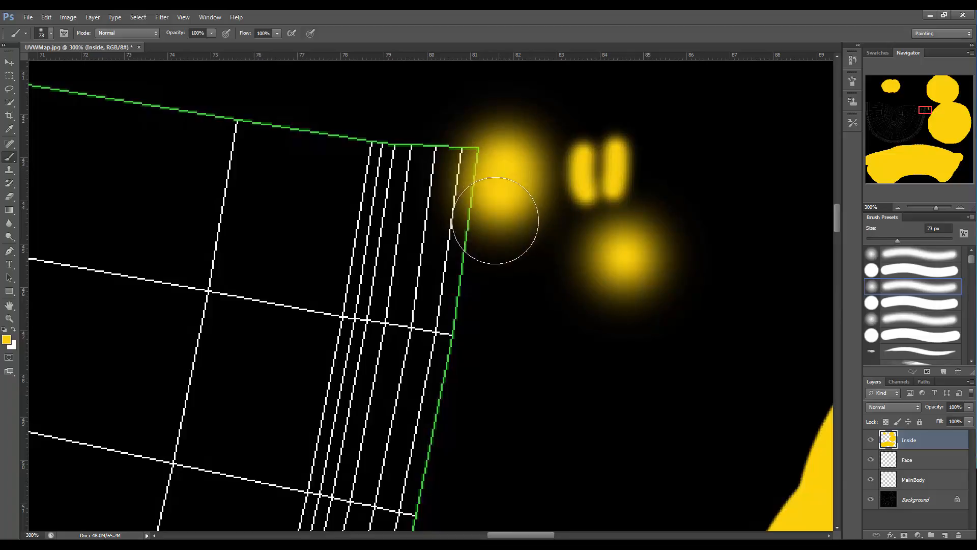
mouse_move(495, 220)
mouse_down()
mouse_move(490, 284)
mouse_move(462, 375)
mouse_up()
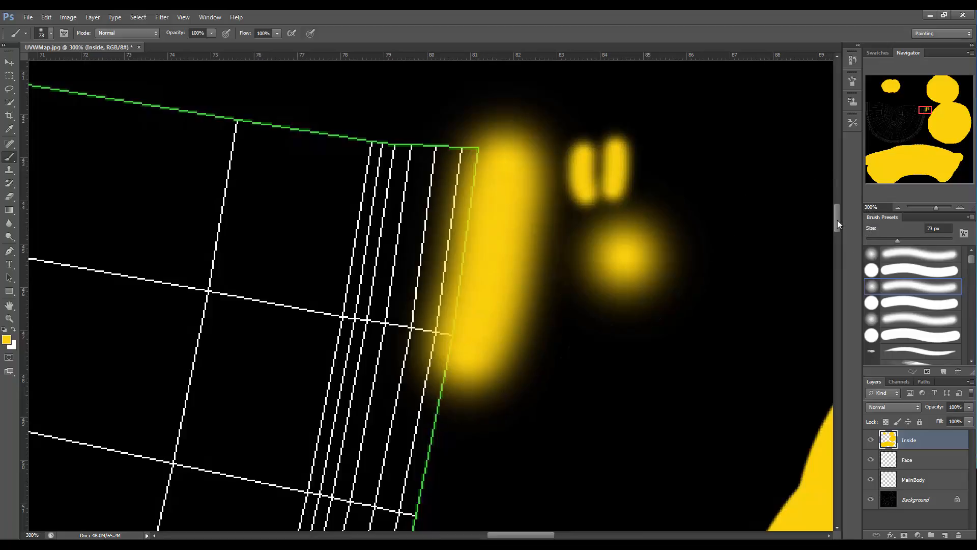
Continue the yellow stroke along the fan-shaped island's outer edge down its right side.
mouse_move(837, 220)
mouse_down()
mouse_move(827, 258)
mouse_move(825, 235)
mouse_up()
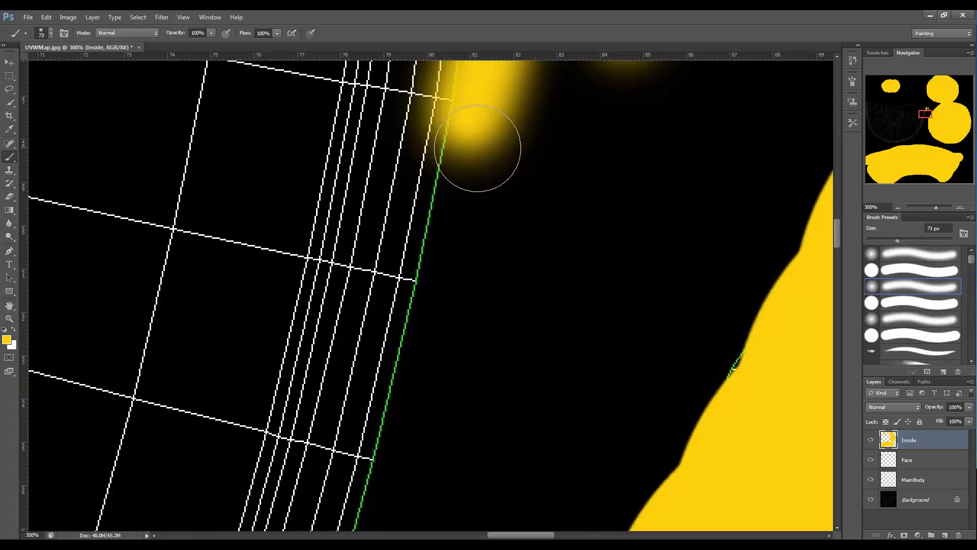
mouse_move(465, 98)
mouse_down()
mouse_move(462, 163)
mouse_move(422, 356)
mouse_up()
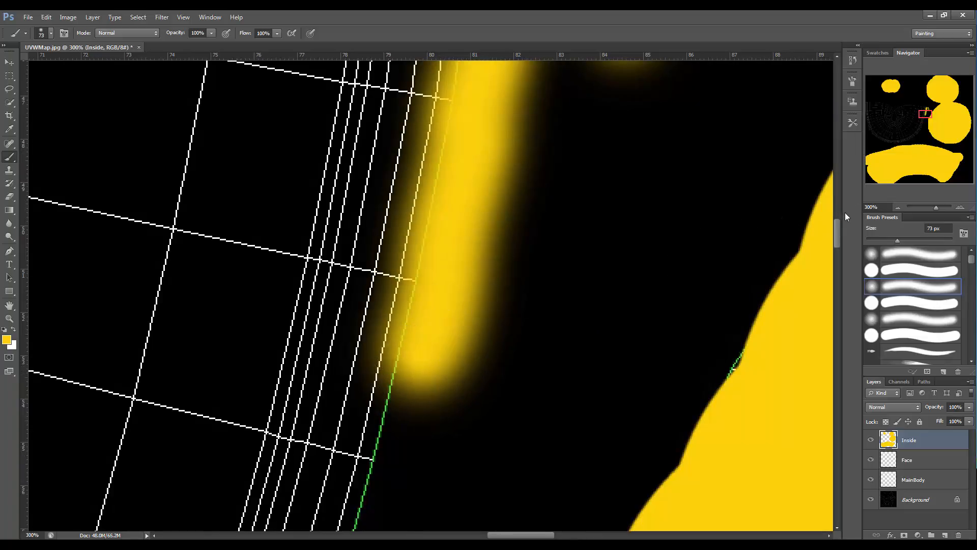
drag(837, 234, 833, 255)
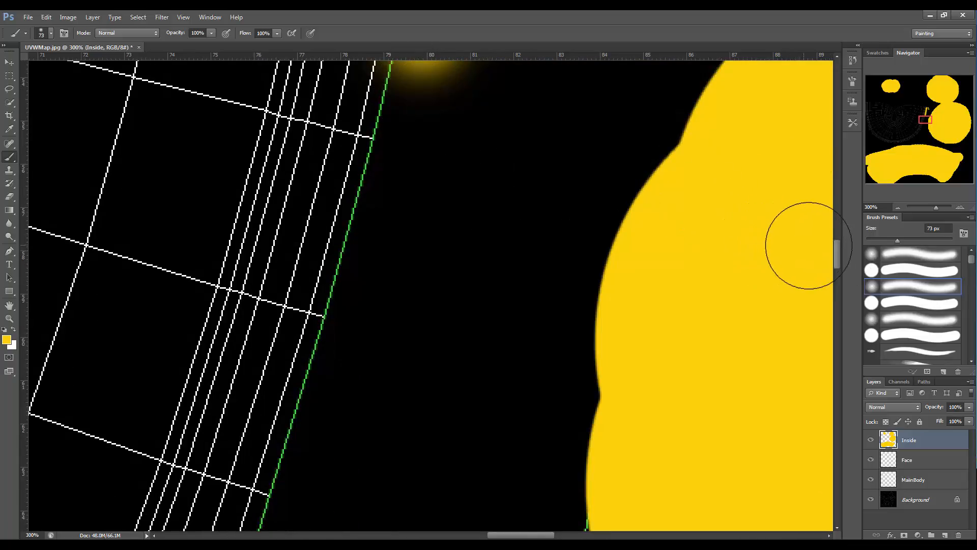
drag(836, 249, 837, 241)
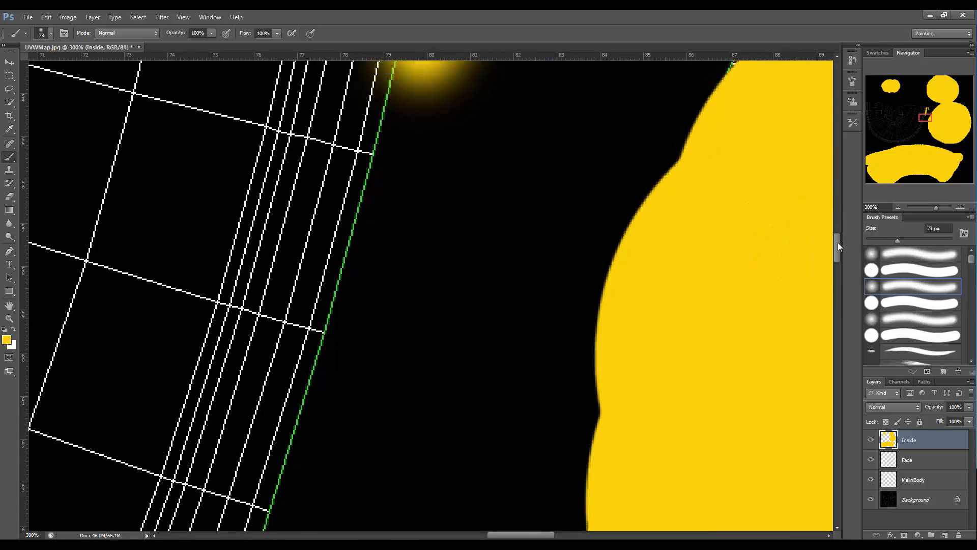
mouse_move(418, 177)
mouse_down()
mouse_move(355, 382)
mouse_move(383, 357)
mouse_up()
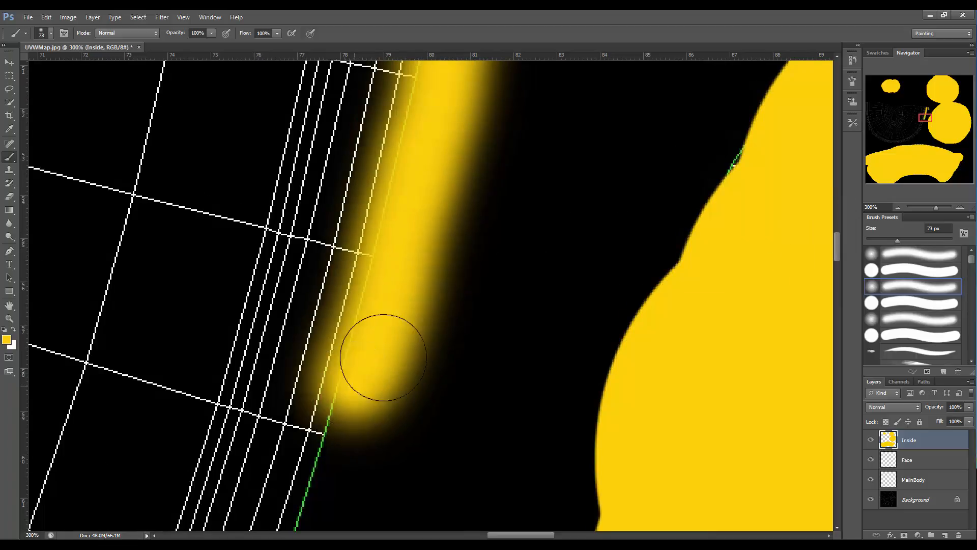
drag(839, 246, 835, 265)
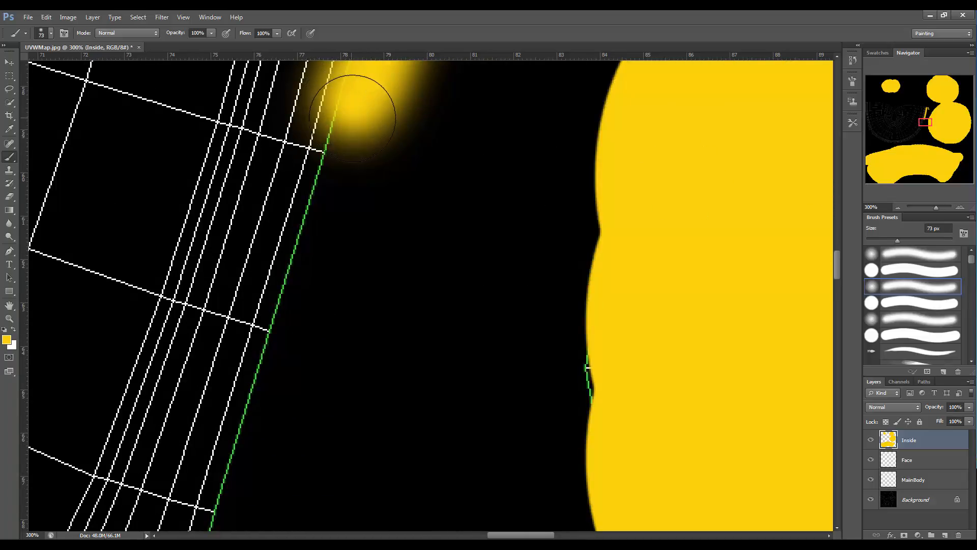
drag(352, 118, 299, 306)
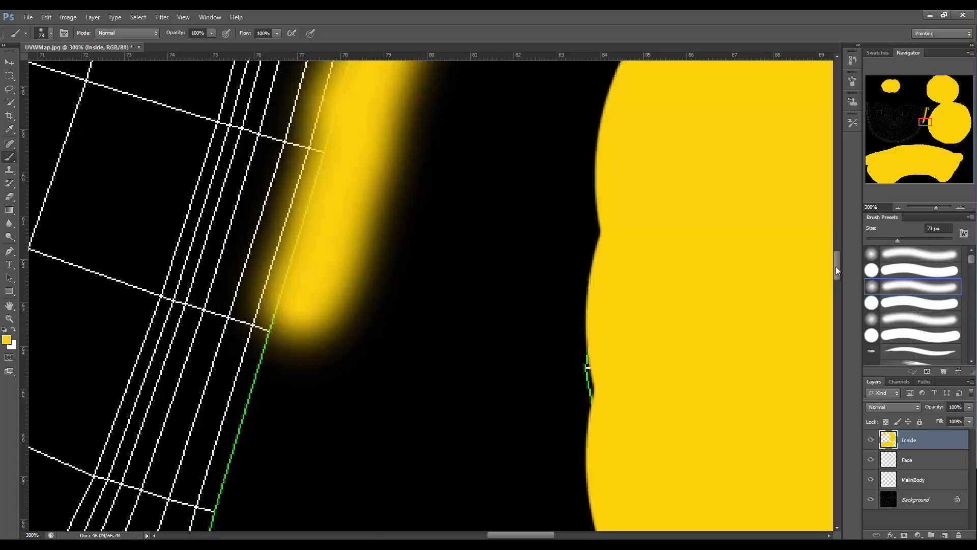
scroll(835, 270, down, 5)
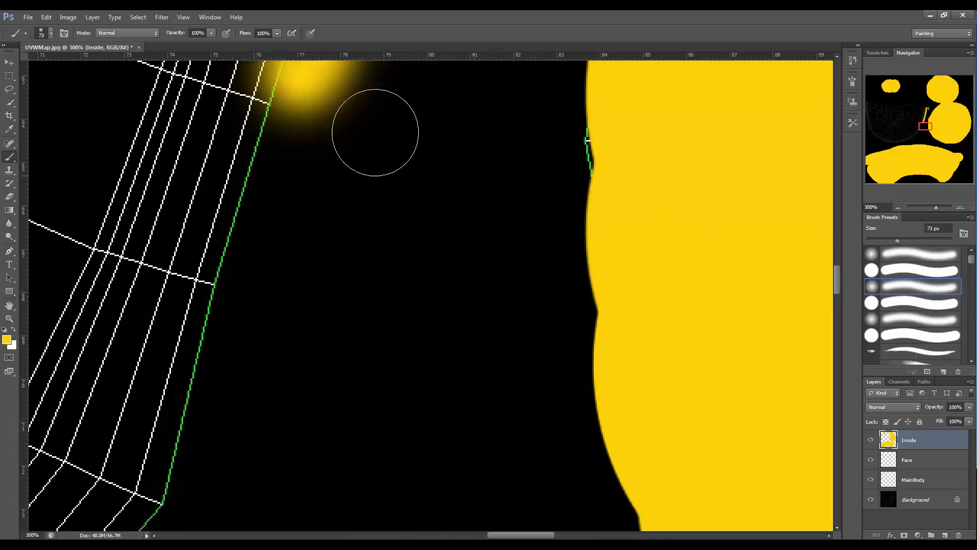
mouse_move(291, 121)
mouse_down()
mouse_move(262, 248)
mouse_move(267, 290)
mouse_move(224, 295)
mouse_move(207, 403)
mouse_move(162, 512)
mouse_up()
drag(838, 279, 835, 298)
drag(168, 209, 74, 352)
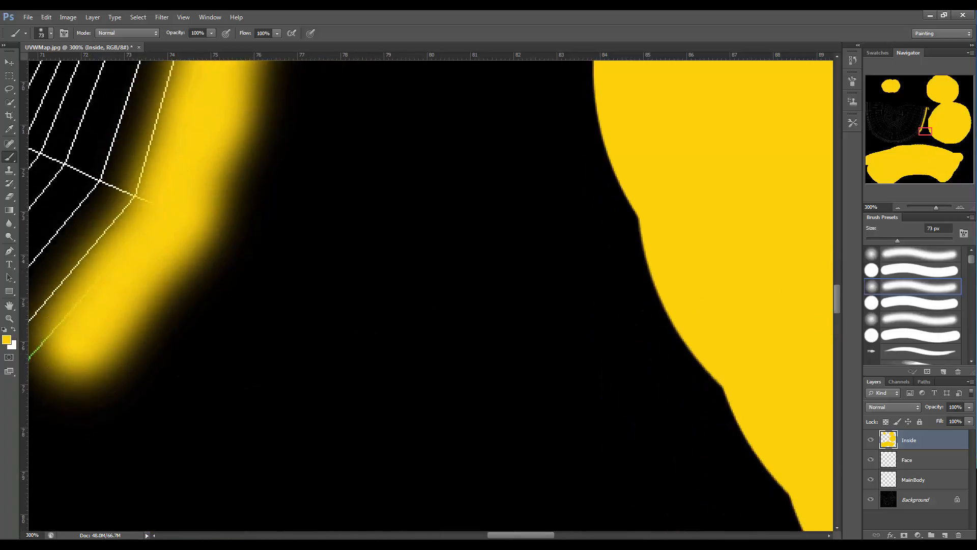
Paint yellow along the fan-shaped island's outer edge around its lower-right curve, filling the gap above the bottom strip.
drag(497, 535, 461, 535)
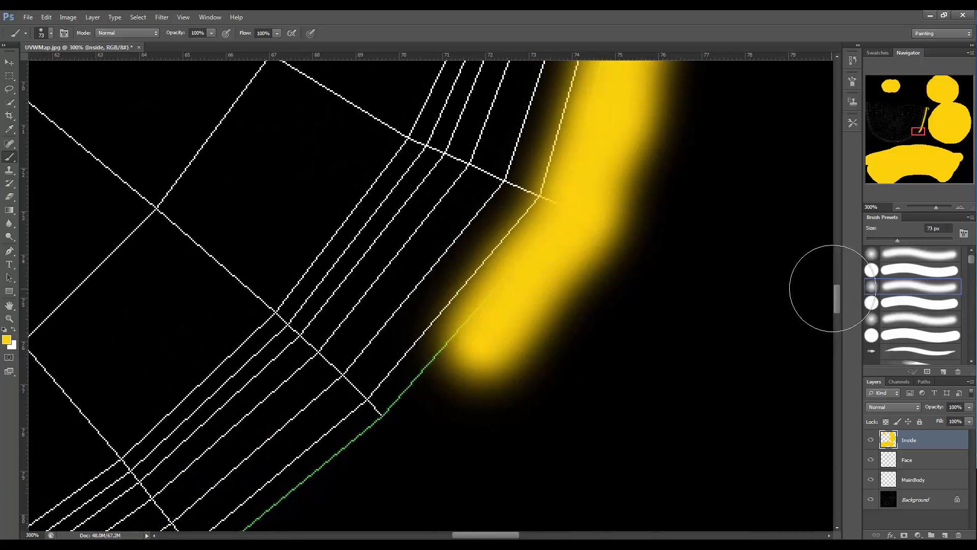
drag(840, 291, 830, 305)
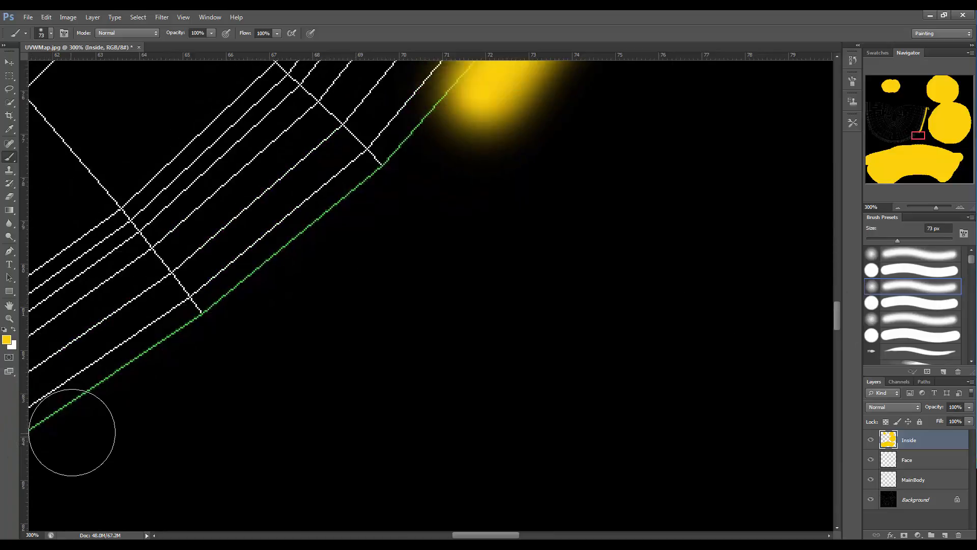
mouse_move(72, 432)
mouse_down()
mouse_move(318, 254)
mouse_move(331, 230)
mouse_move(366, 214)
mouse_move(475, 114)
mouse_move(102, 437)
mouse_up()
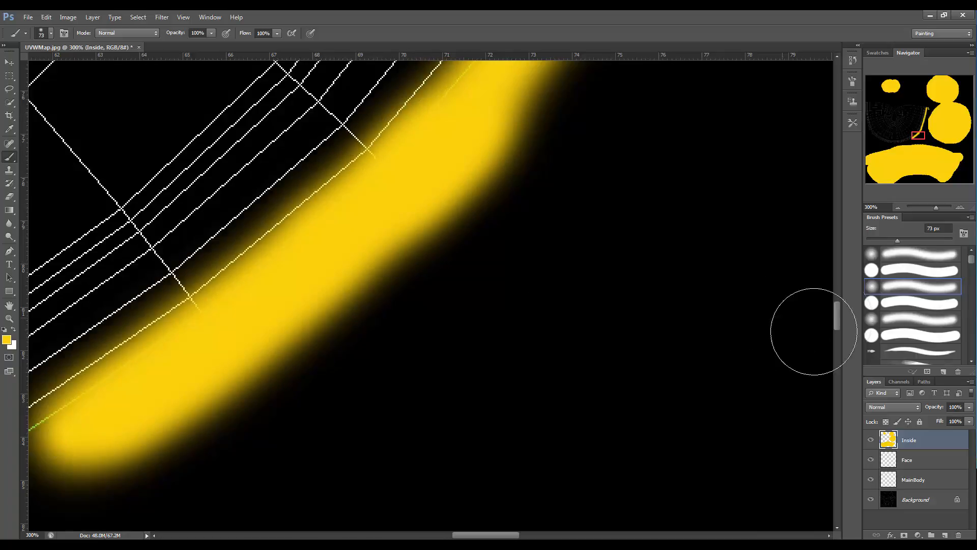
drag(838, 319, 835, 330)
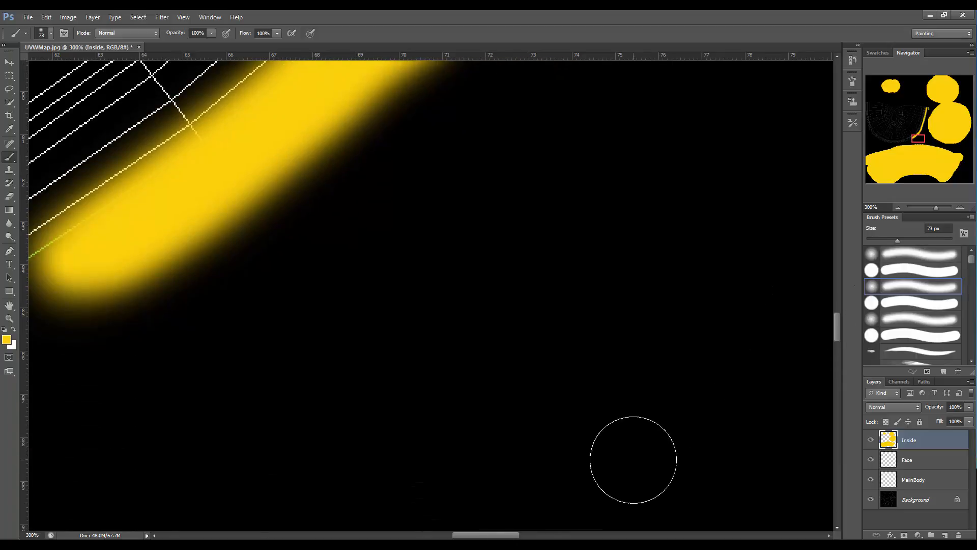
drag(495, 535, 442, 535)
mouse_move(267, 479)
mouse_down()
mouse_move(277, 463)
mouse_move(630, 298)
mouse_move(707, 249)
mouse_up()
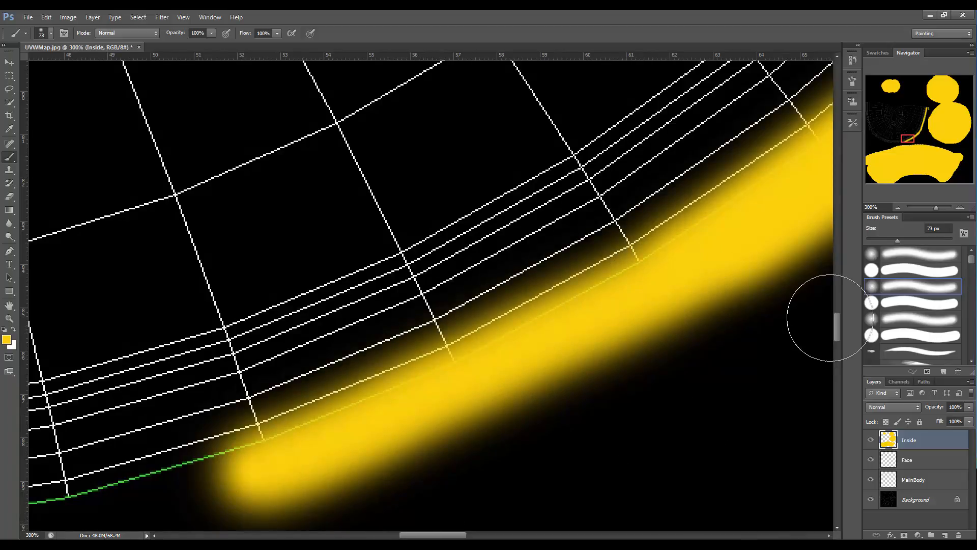
mouse_move(838, 322)
mouse_down()
mouse_move(835, 334)
mouse_move(798, 343)
mouse_up()
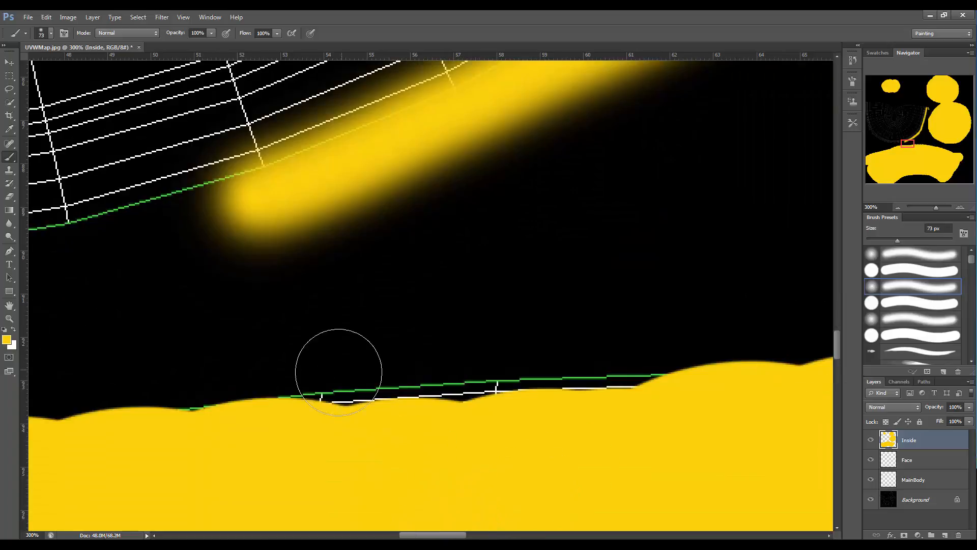
mouse_move(239, 403)
mouse_down()
mouse_move(662, 369)
mouse_move(298, 368)
mouse_move(249, 351)
mouse_up()
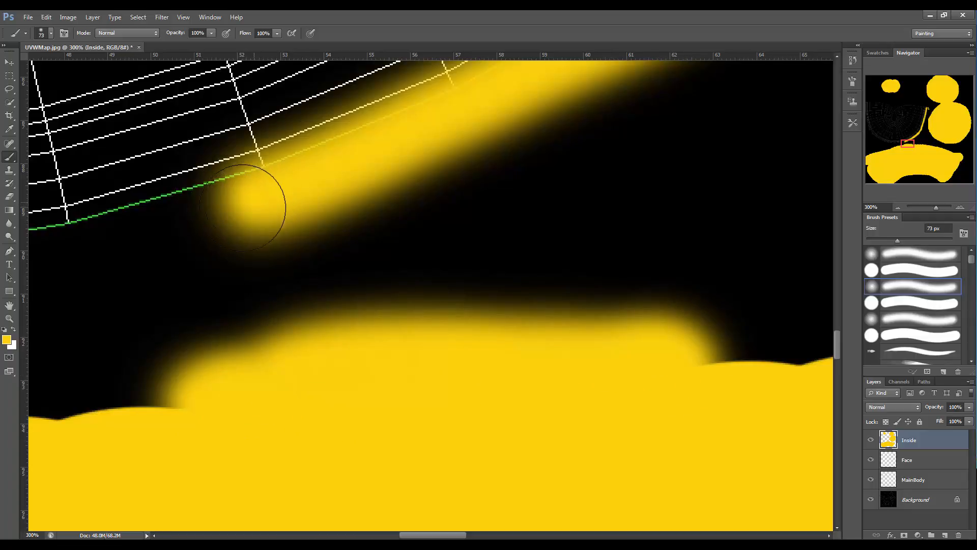
mouse_move(243, 208)
mouse_down()
mouse_move(76, 255)
mouse_move(189, 235)
mouse_up()
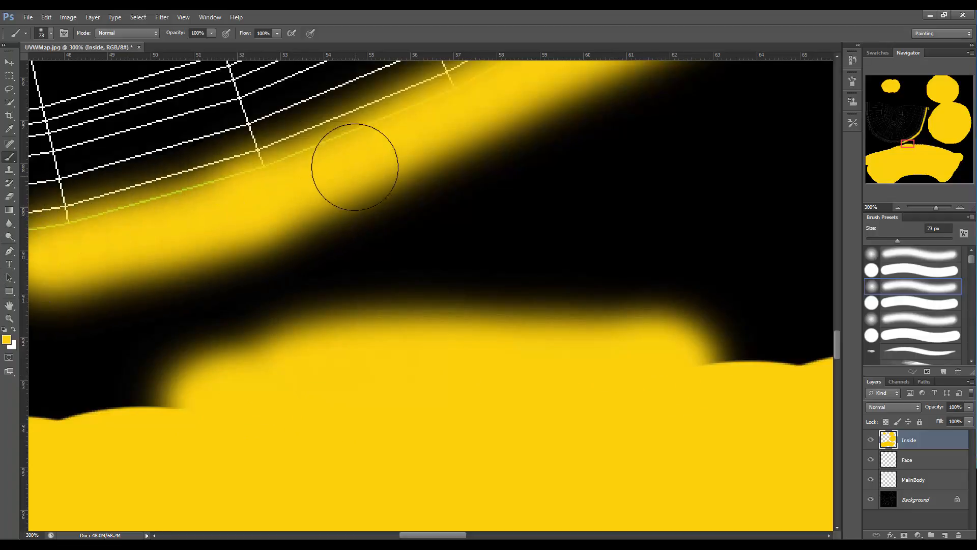
mouse_move(355, 166)
mouse_down()
mouse_move(120, 236)
mouse_move(121, 251)
mouse_up()
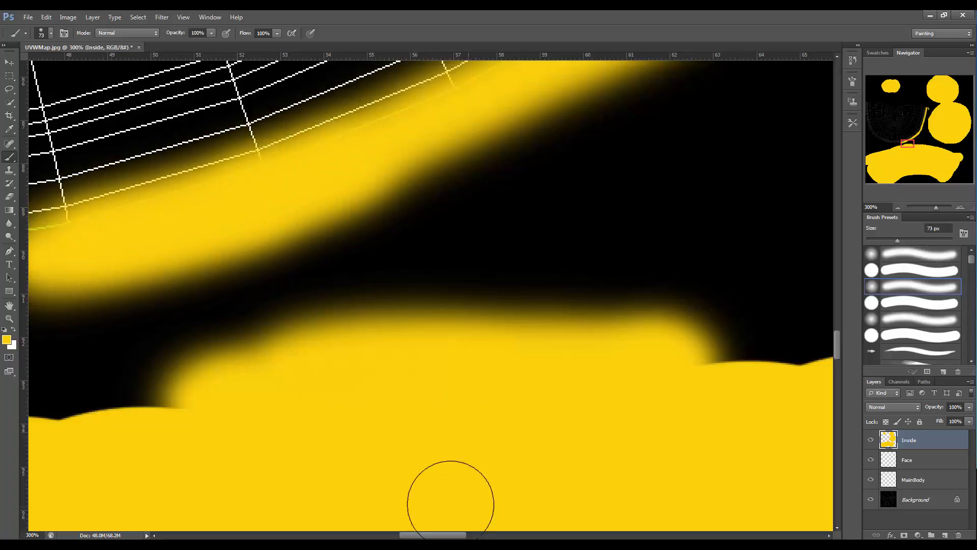
drag(440, 536, 387, 536)
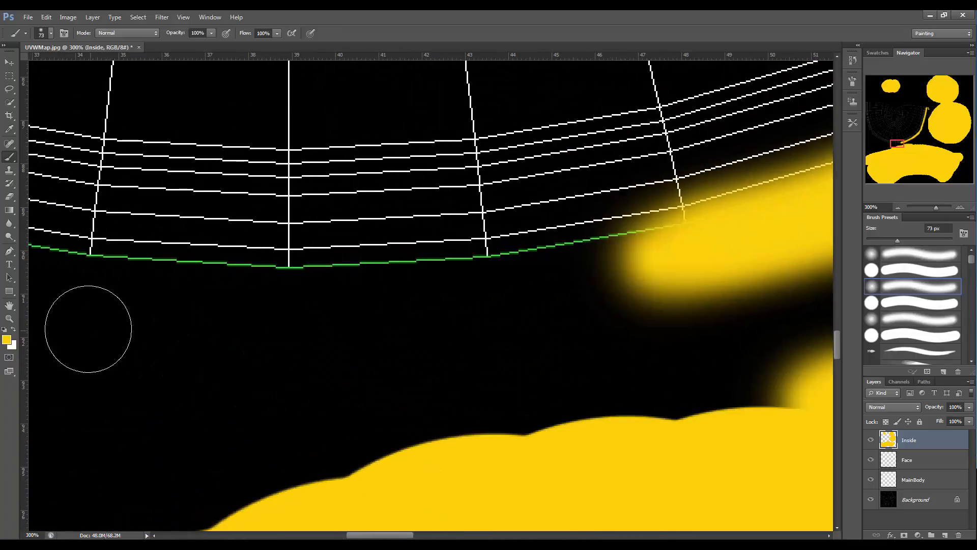
mouse_move(63, 279)
mouse_down()
mouse_move(376, 297)
mouse_move(447, 292)
mouse_move(430, 282)
mouse_move(674, 270)
mouse_move(658, 246)
mouse_move(404, 300)
mouse_move(493, 279)
mouse_move(305, 291)
mouse_move(48, 277)
mouse_move(392, 273)
mouse_up()
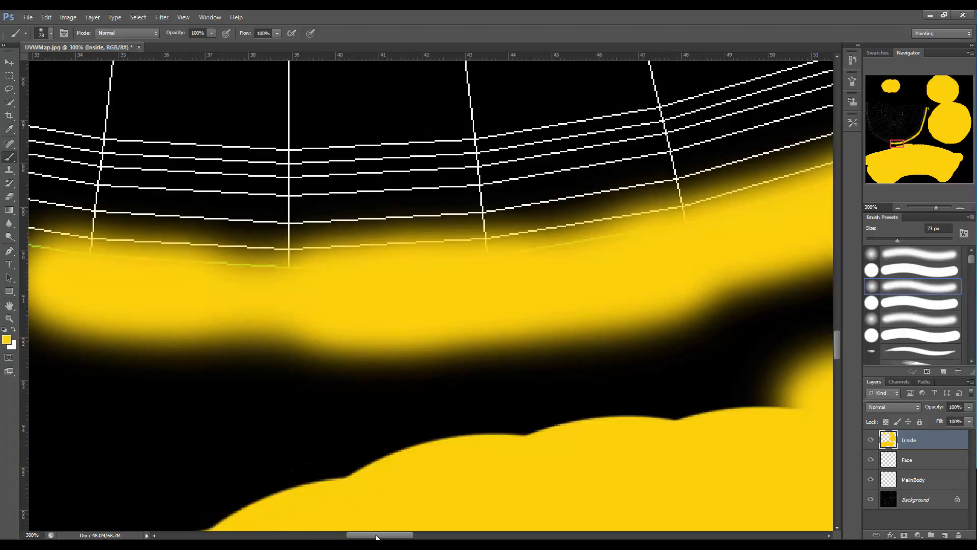
Continue painting yellow along the fan-shaped island's lower outer edge towards its left side.
drag(376, 535, 325, 535)
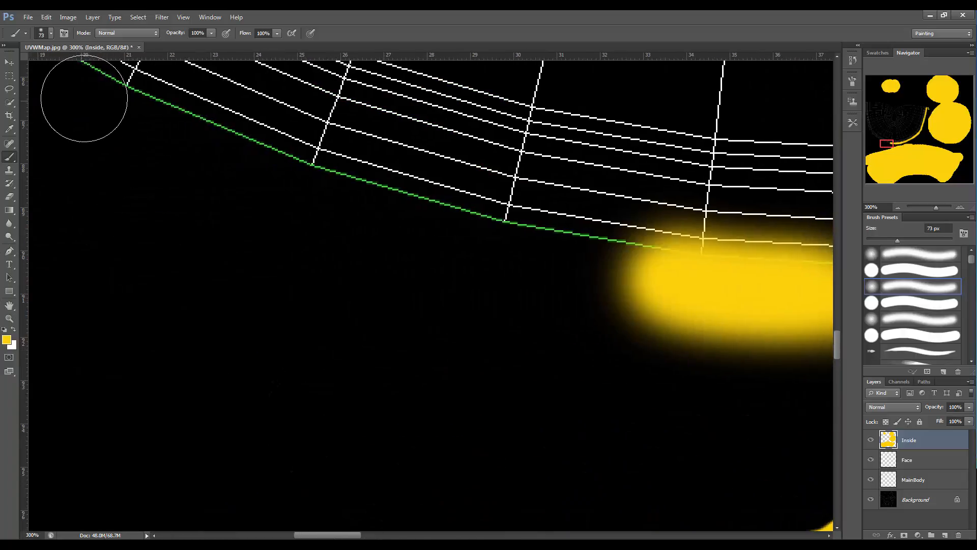
mouse_move(102, 98)
mouse_down()
mouse_move(284, 175)
mouse_move(125, 92)
mouse_move(240, 163)
mouse_move(420, 229)
mouse_move(600, 264)
mouse_up()
mouse_move(384, 203)
mouse_down()
mouse_move(543, 266)
mouse_move(698, 304)
mouse_move(663, 280)
mouse_move(475, 251)
mouse_move(707, 316)
mouse_up()
drag(313, 536, 273, 534)
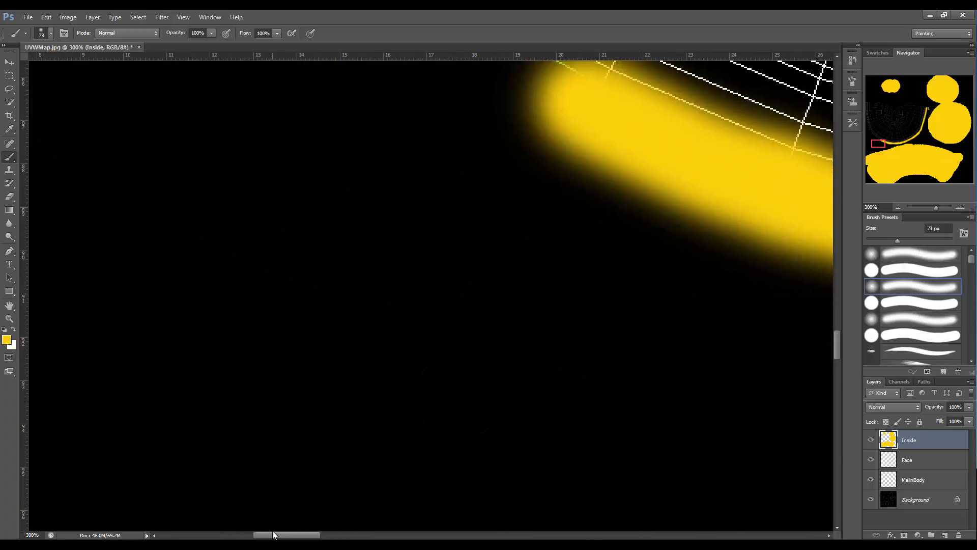
drag(837, 351, 837, 319)
mouse_move(559, 421)
mouse_down()
mouse_move(382, 338)
mouse_move(386, 327)
mouse_up()
mouse_move(548, 421)
mouse_down()
mouse_move(402, 342)
mouse_move(237, 229)
mouse_move(397, 345)
mouse_move(283, 266)
mouse_move(212, 207)
mouse_move(358, 318)
mouse_move(96, 93)
mouse_move(124, 127)
mouse_move(535, 395)
mouse_up()
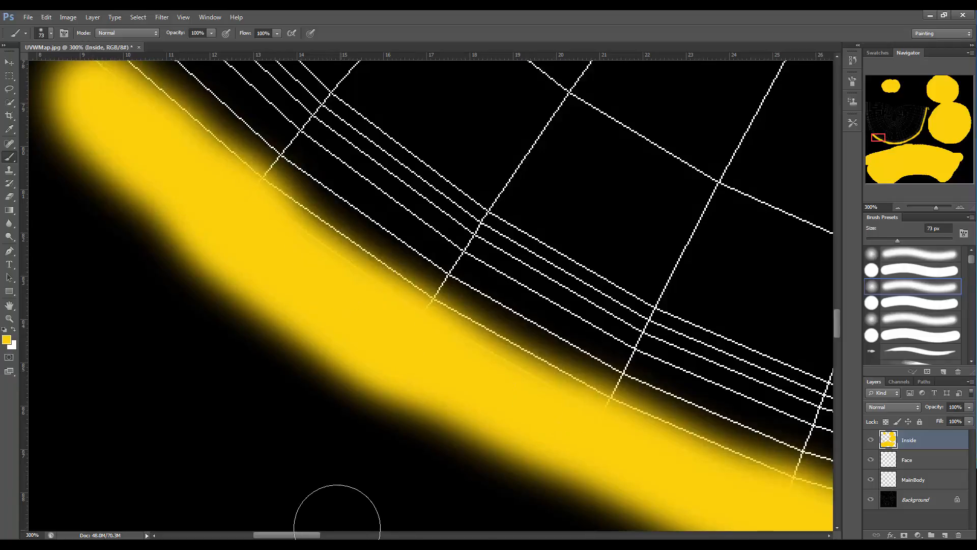
Paint yellow up the fan-shaped island's left outer edge with the 73 px soft brush.
drag(312, 536, 274, 535)
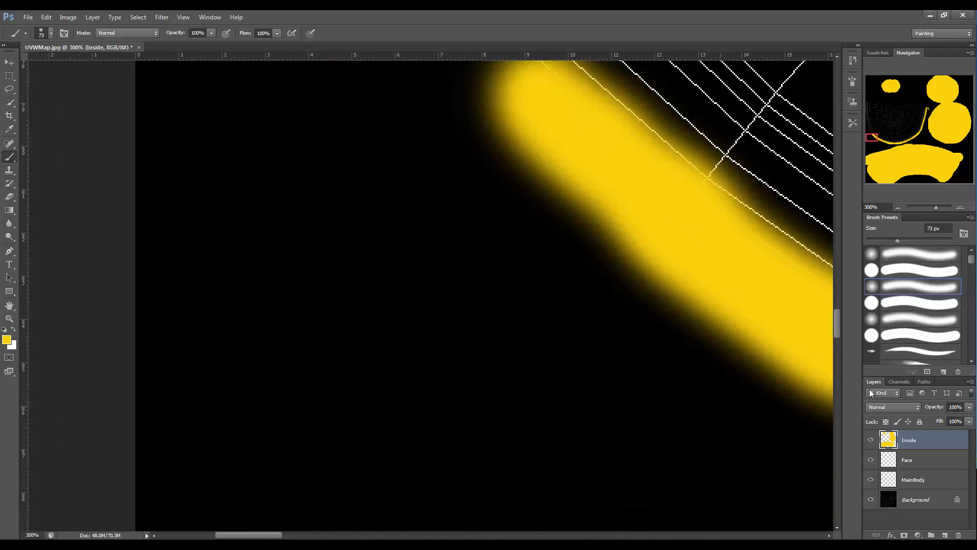
drag(839, 325, 840, 299)
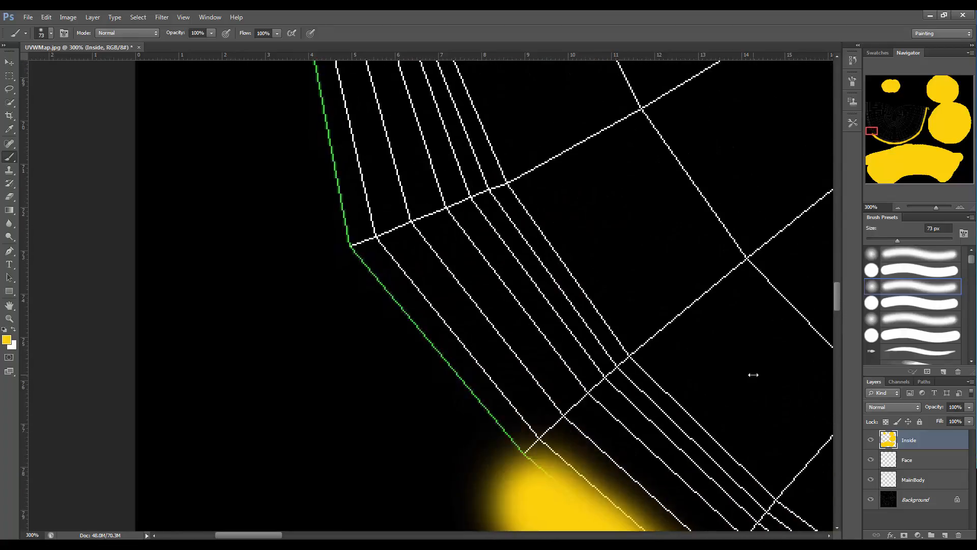
mouse_move(518, 479)
mouse_down()
mouse_move(448, 433)
mouse_move(458, 425)
mouse_move(502, 469)
mouse_move(356, 331)
mouse_move(377, 328)
mouse_move(432, 399)
mouse_move(319, 177)
mouse_move(307, 109)
mouse_move(389, 366)
mouse_up()
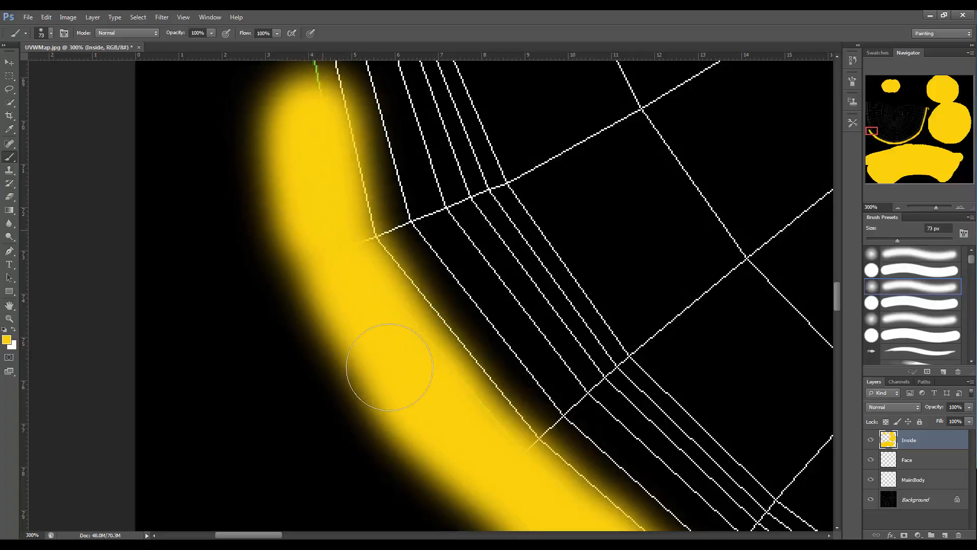
drag(837, 300, 824, 274)
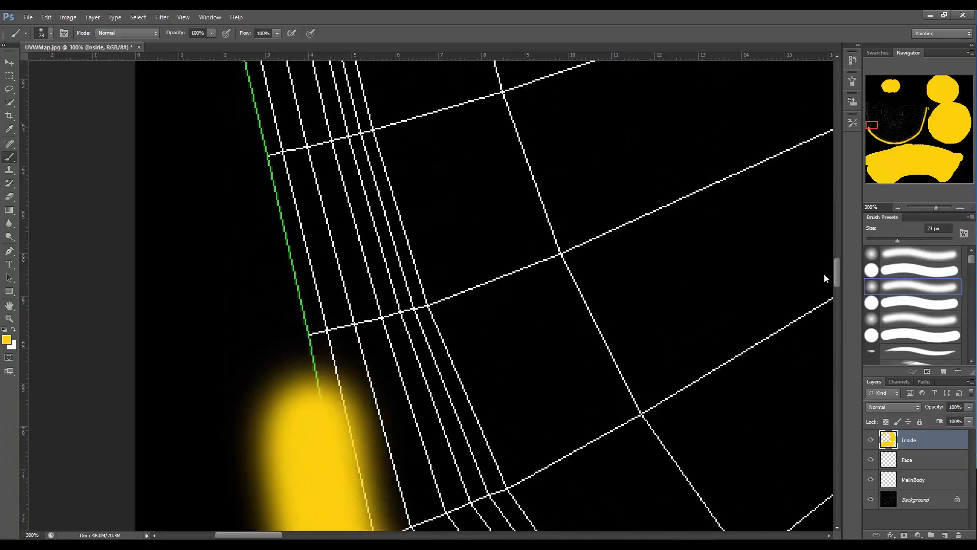
mouse_move(293, 467)
mouse_down()
mouse_move(251, 371)
mouse_move(259, 359)
mouse_move(301, 472)
mouse_move(224, 237)
mouse_move(236, 240)
mouse_move(266, 393)
mouse_move(196, 91)
mouse_move(304, 380)
mouse_up()
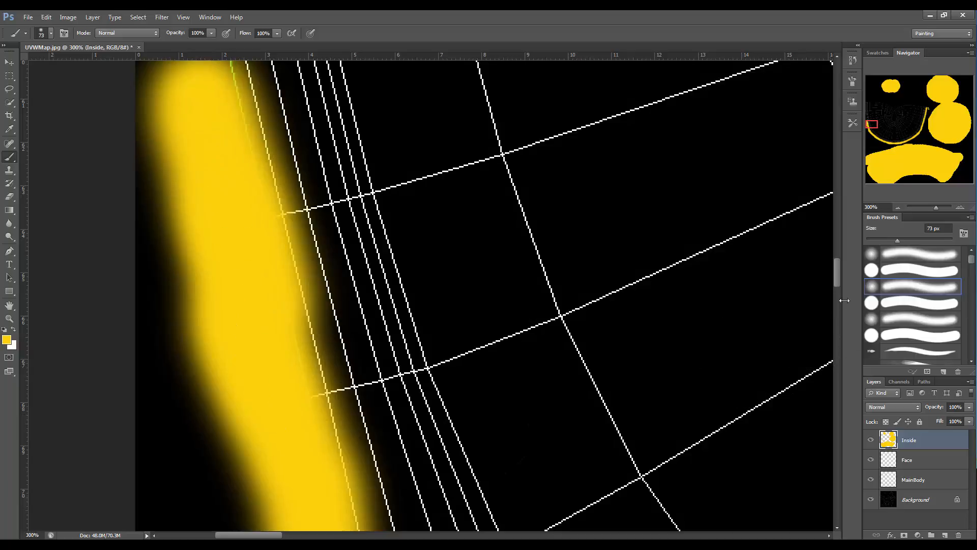
drag(838, 282, 838, 251)
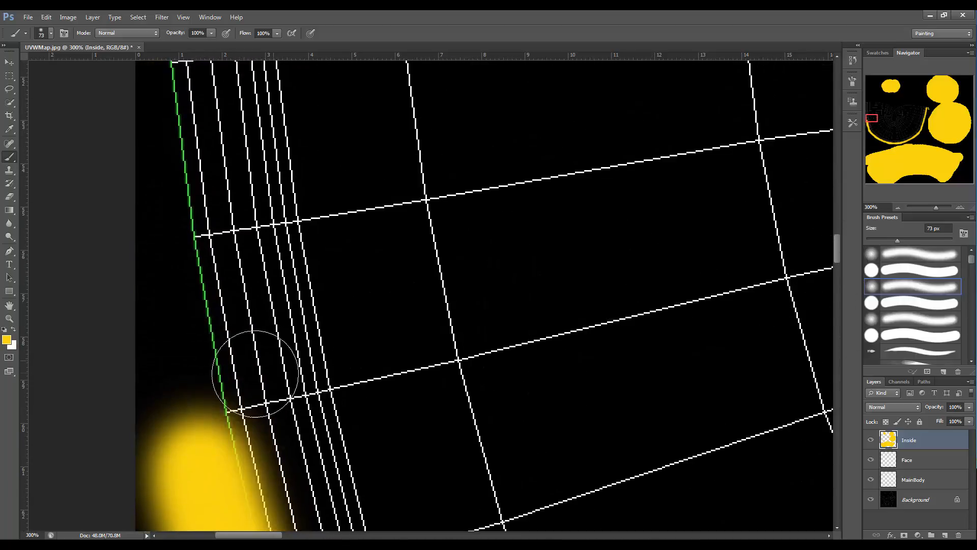
mouse_move(195, 418)
mouse_down()
mouse_move(170, 295)
mouse_move(163, 360)
mouse_move(196, 458)
mouse_move(173, 325)
mouse_up()
mouse_move(148, 99)
mouse_down()
mouse_move(153, 207)
mouse_move(181, 152)
mouse_up()
Finish the yellow stroke along the left edge up to the fan-shaped island's upper-left corner.
drag(836, 252, 835, 229)
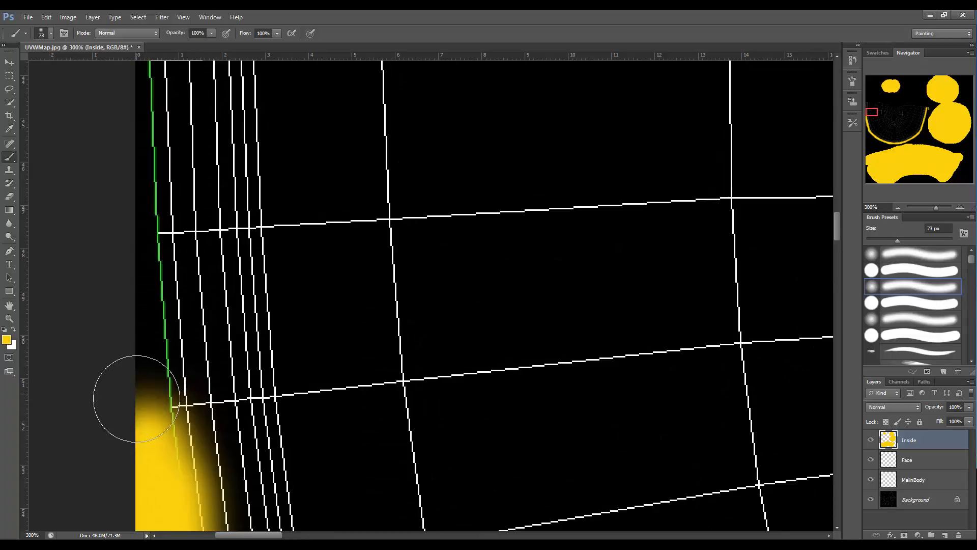
mouse_move(136, 399)
mouse_down()
mouse_move(127, 273)
mouse_move(121, 305)
mouse_move(149, 478)
mouse_up()
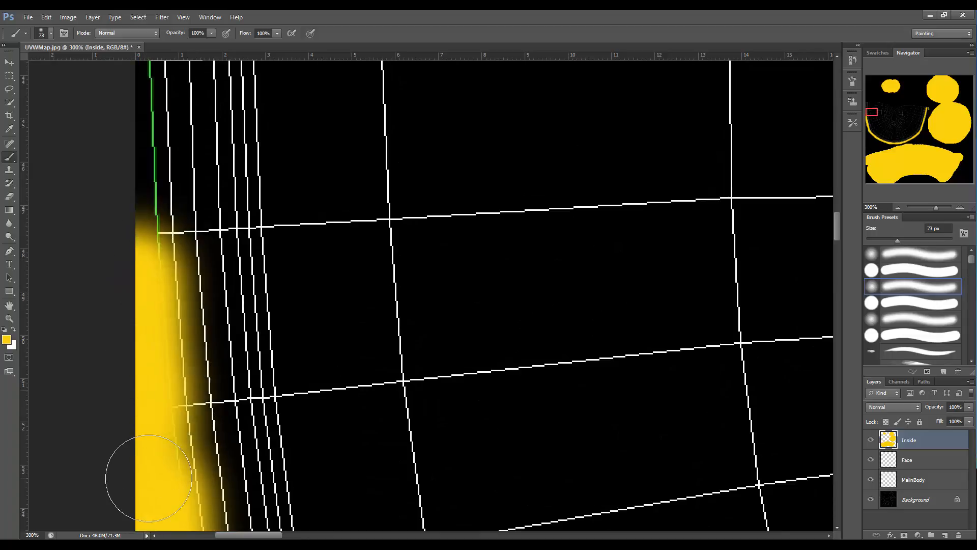
drag(137, 111, 128, 296)
drag(837, 232, 837, 212)
mouse_move(109, 393)
mouse_down()
mouse_move(114, 244)
mouse_move(100, 323)
mouse_move(119, 407)
mouse_up()
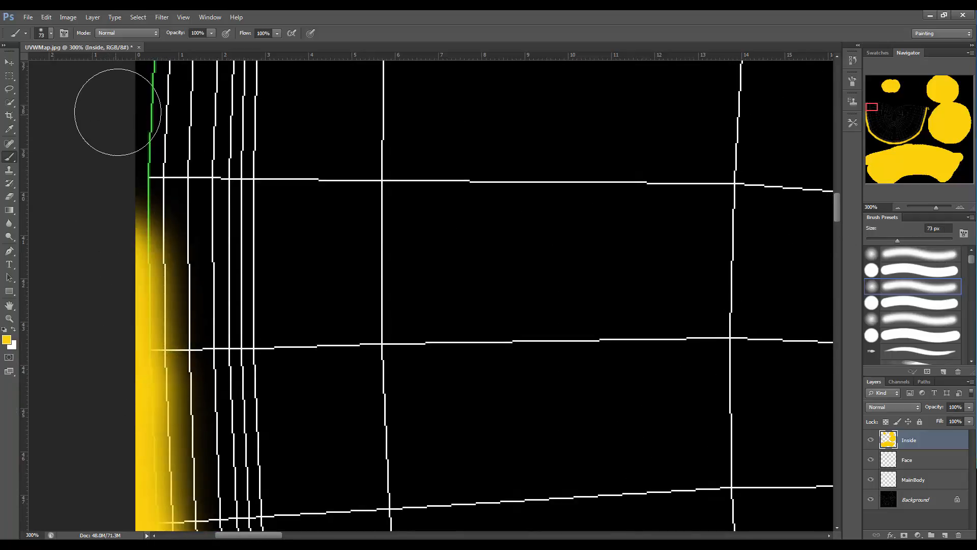
mouse_move(113, 105)
mouse_down()
mouse_move(124, 125)
mouse_move(115, 264)
mouse_up()
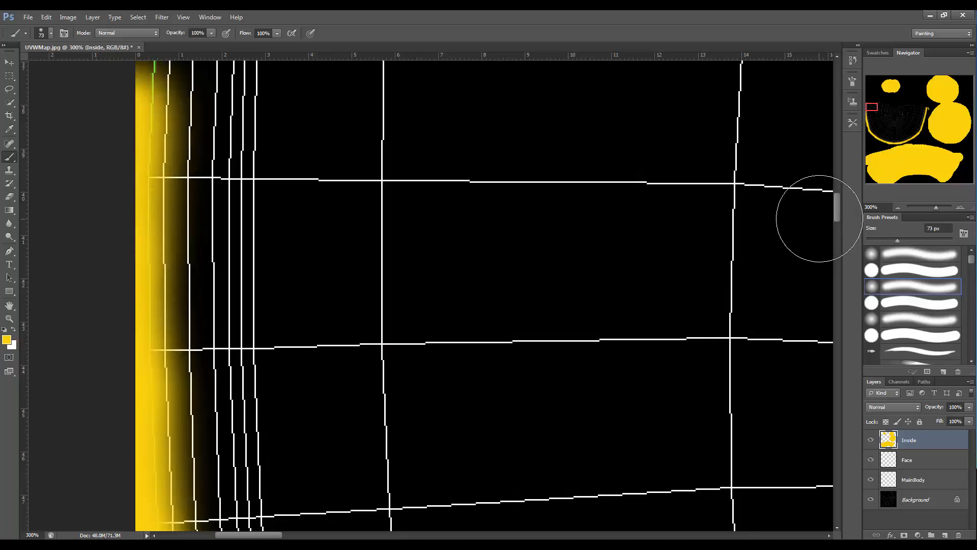
drag(838, 212, 837, 187)
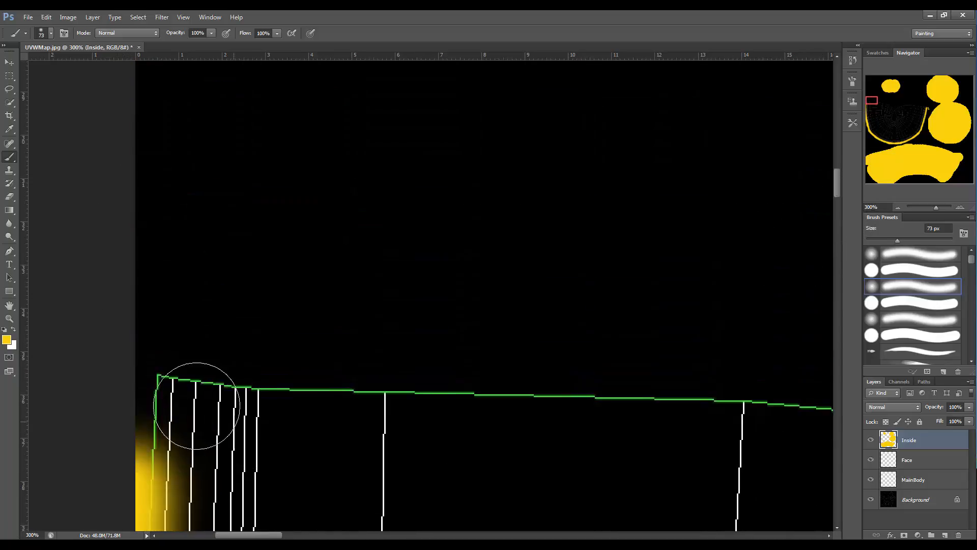
mouse_move(131, 382)
mouse_down()
mouse_move(120, 451)
mouse_move(127, 386)
mouse_move(168, 356)
mouse_up()
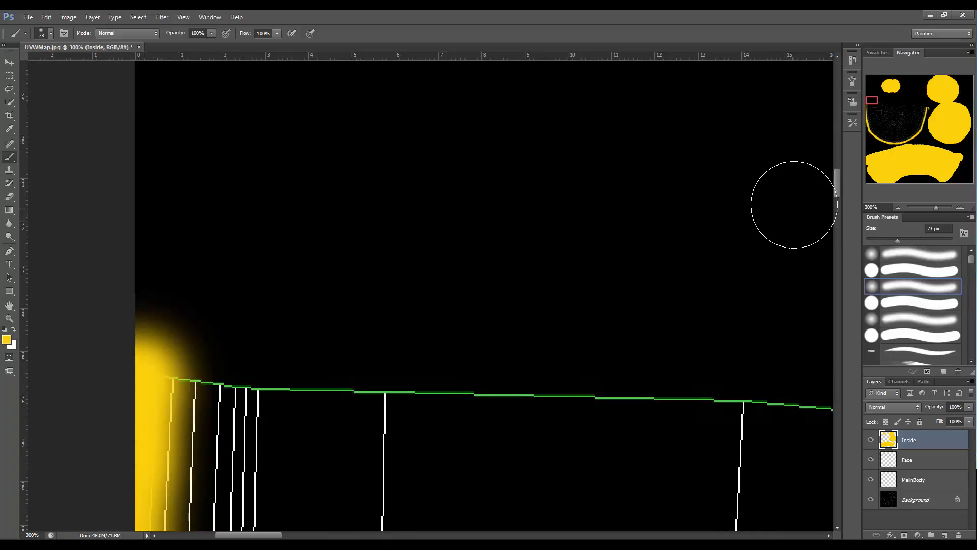
drag(838, 187, 826, 212)
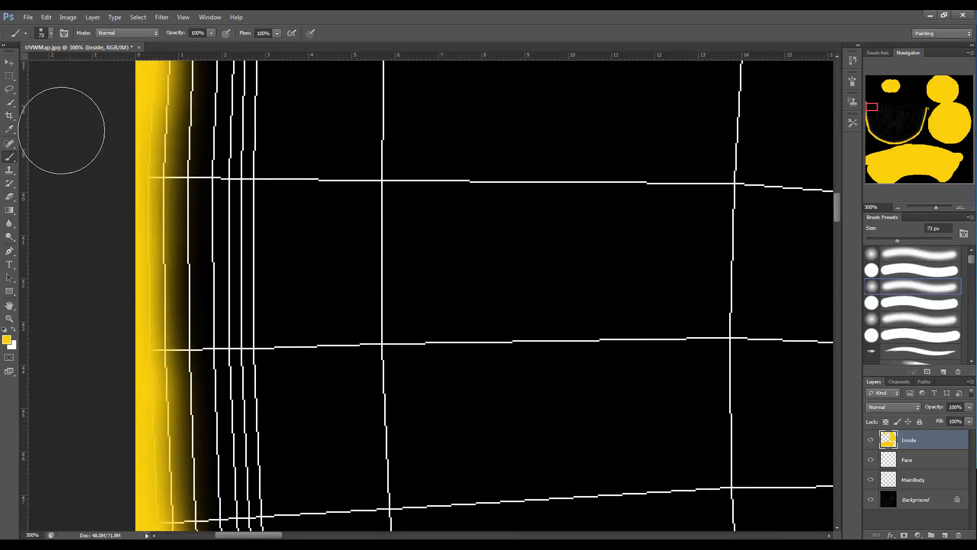
Zoom out to review the yellow outline painted around the fan-shaped island.
click(12, 320)
click(509, 239)
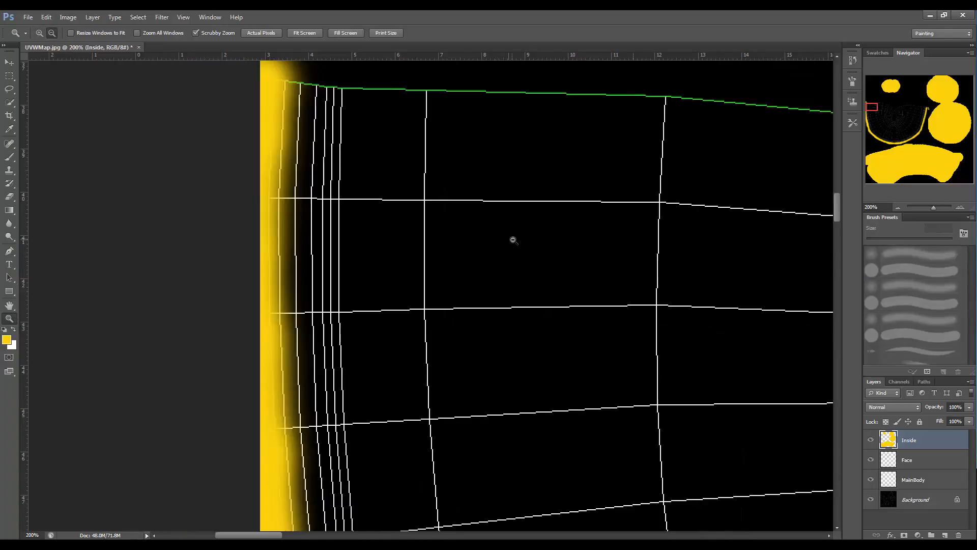
click(510, 240)
click(518, 241)
click(543, 253)
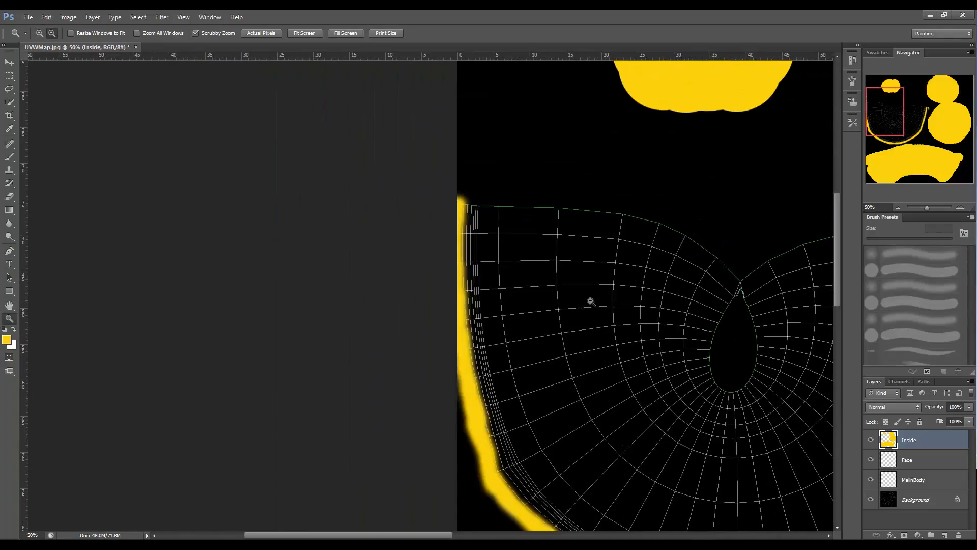
click(655, 306)
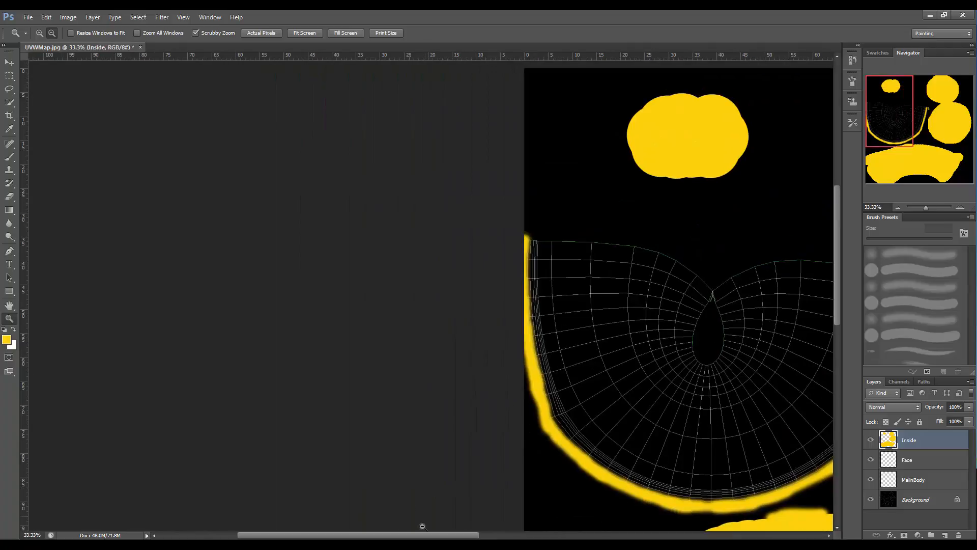
drag(427, 536, 551, 537)
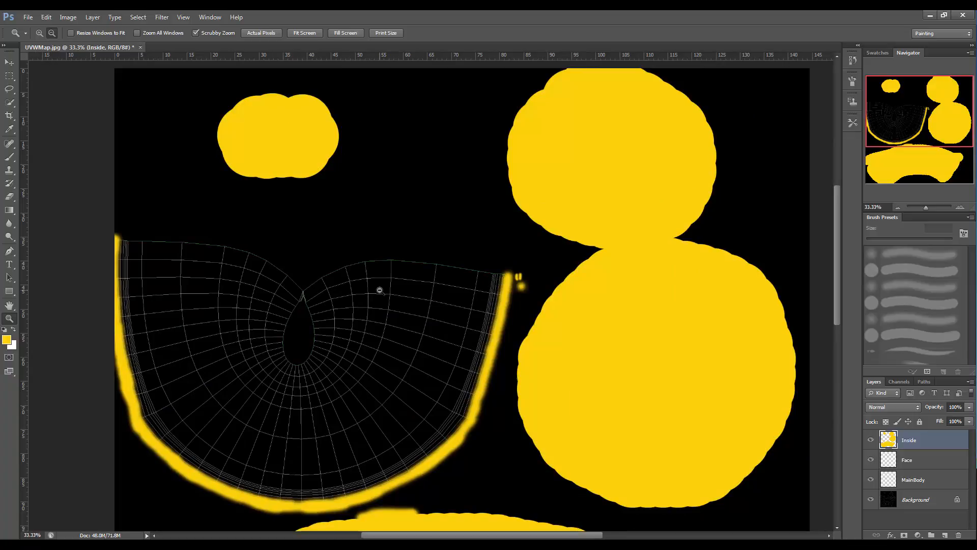
Save the document as UVWMap.psd in Photoshop format with layers.
click(26, 20)
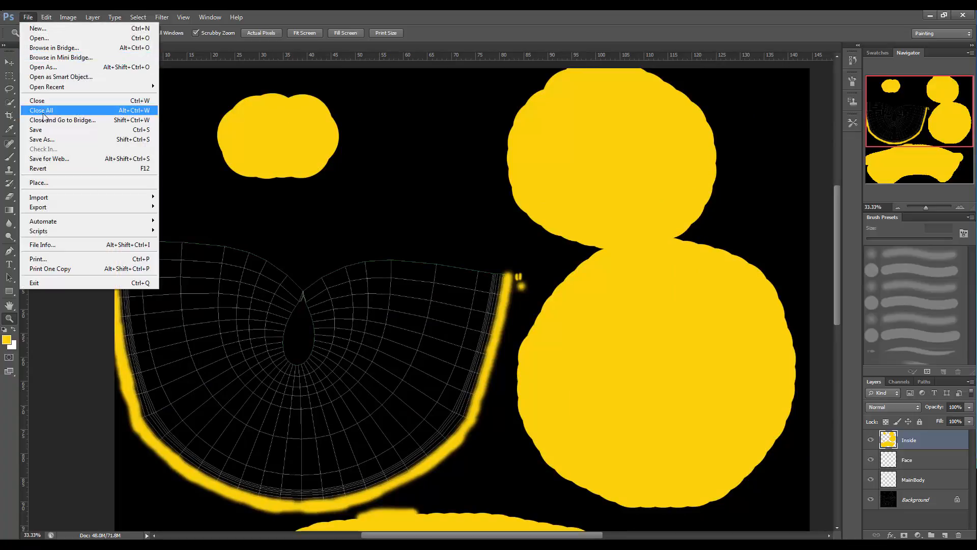
click(56, 140)
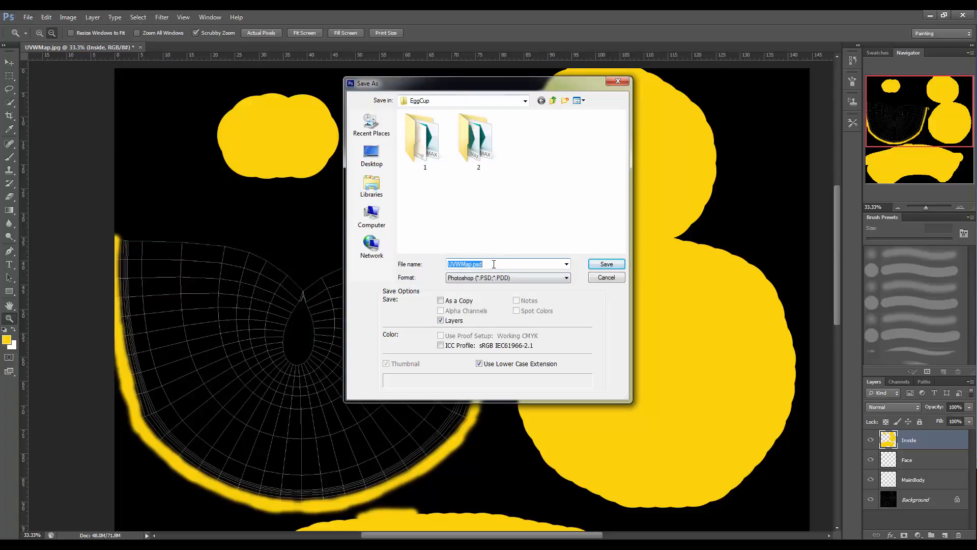
click(592, 265)
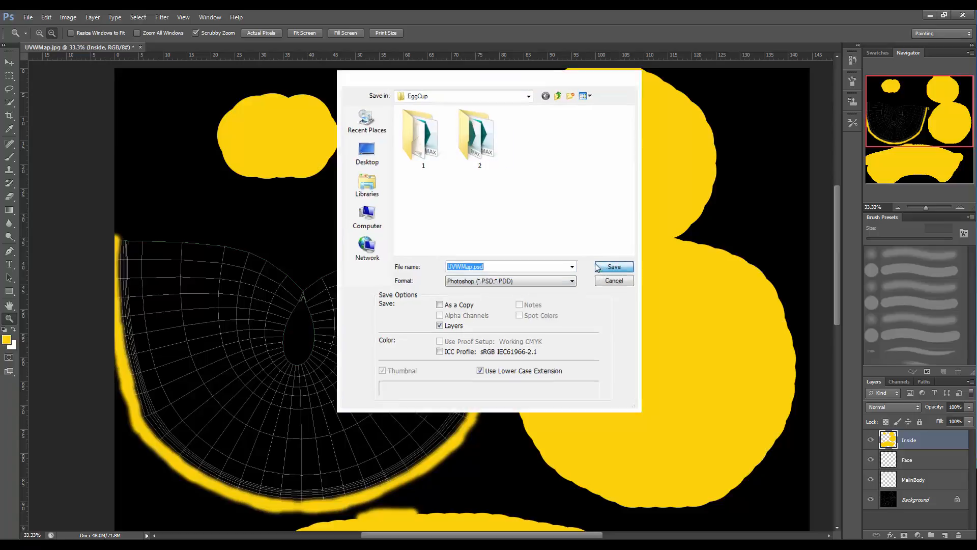
click(589, 178)
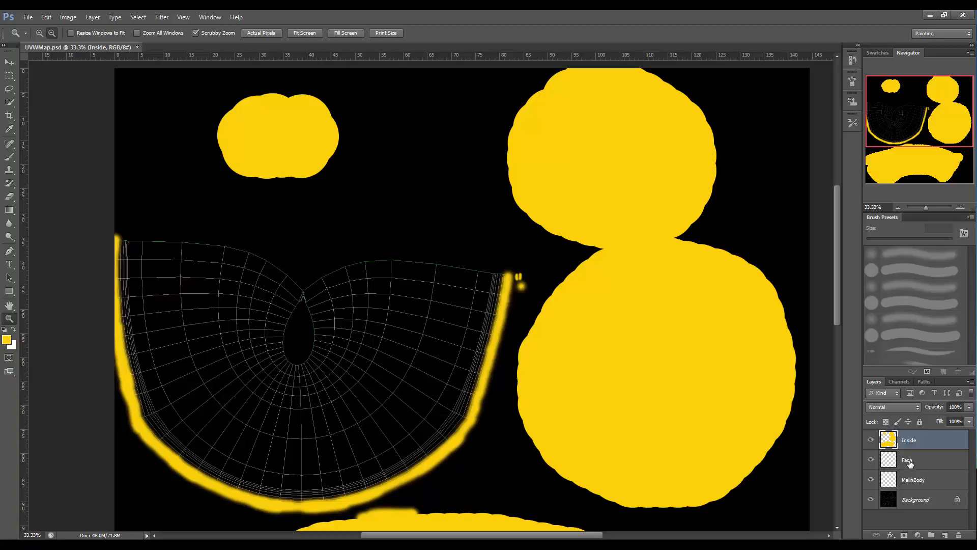
Hide the Inside layer, work on the MainBody layer, and set the foreground colour to off-white faf9f3.
click(914, 481)
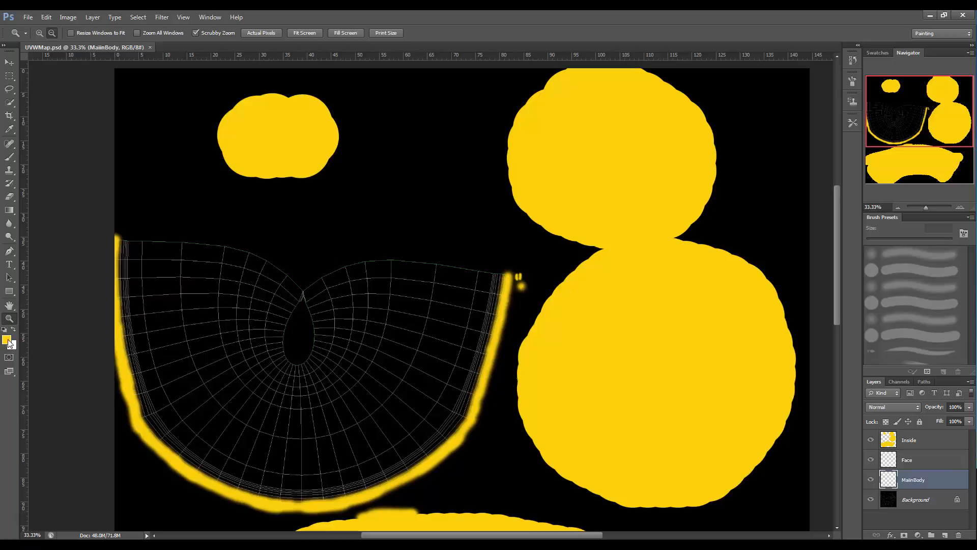
click(870, 441)
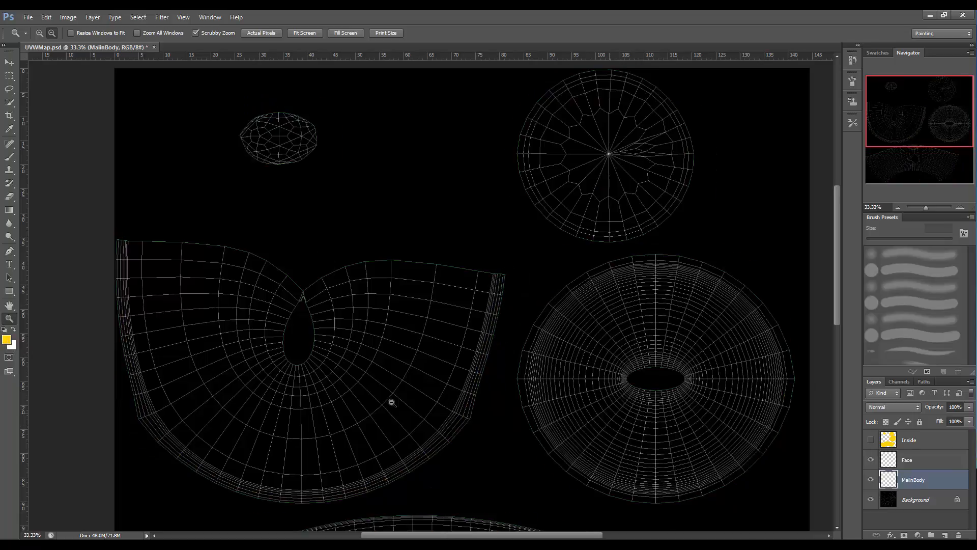
click(6, 340)
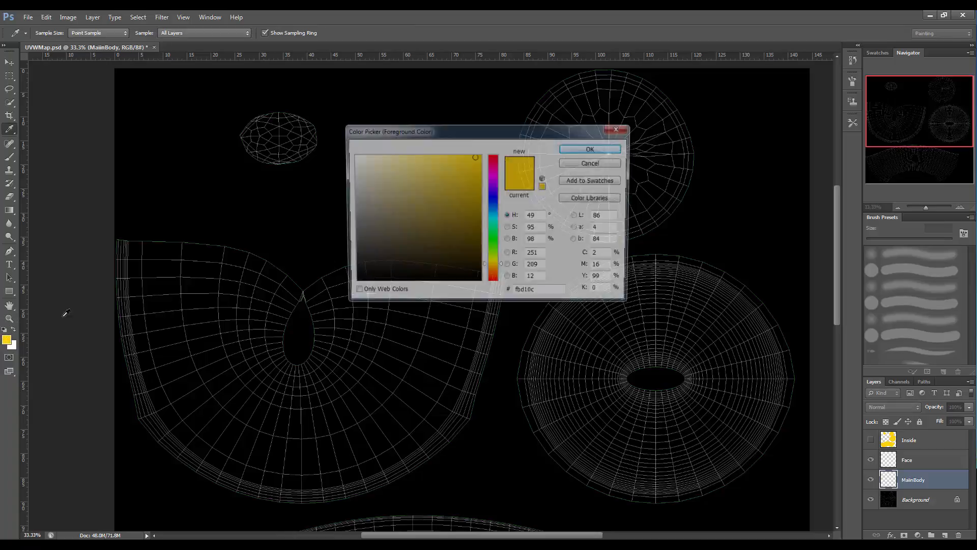
click(355, 158)
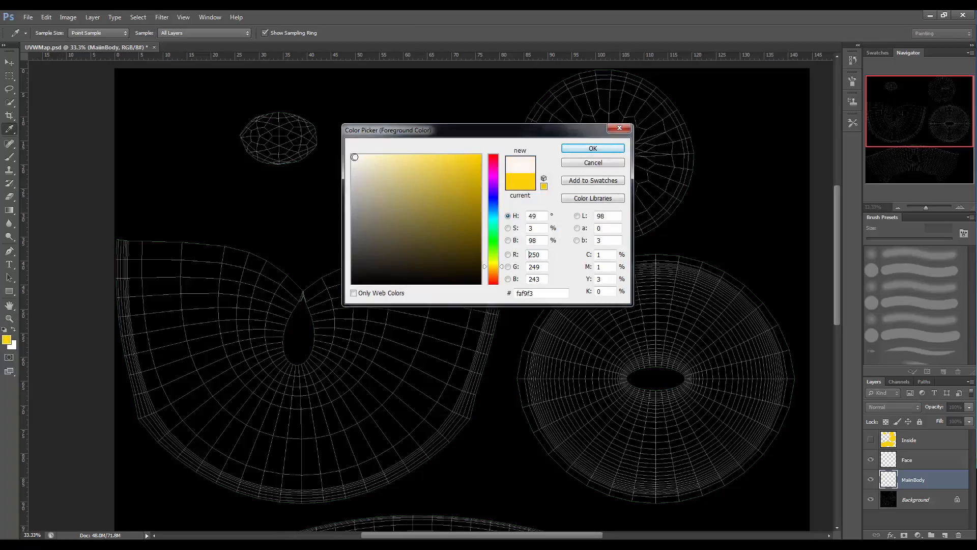
click(593, 148)
Paint off-white over the fan-shaped island with a 463 px hard round brush, then show the Inside layer again.
key(z)
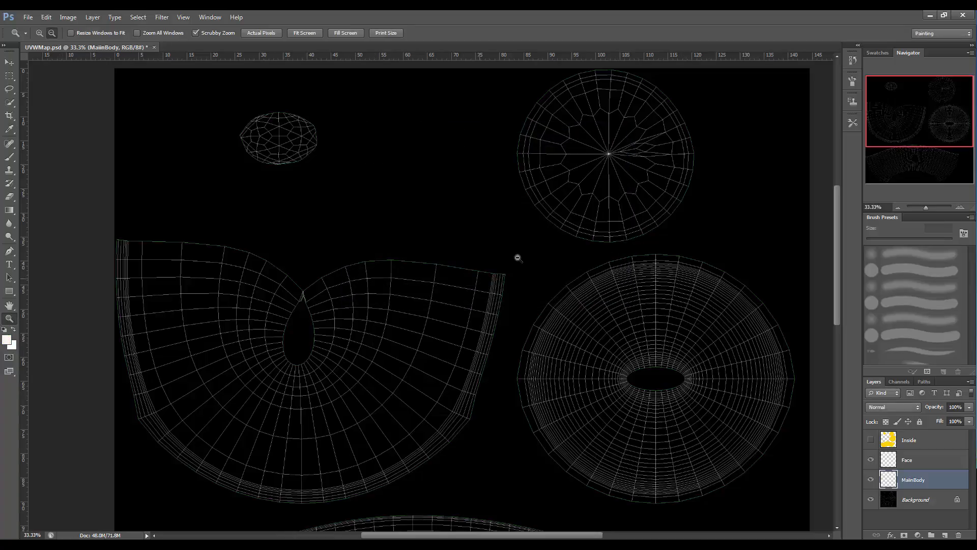
click(9, 157)
click(919, 302)
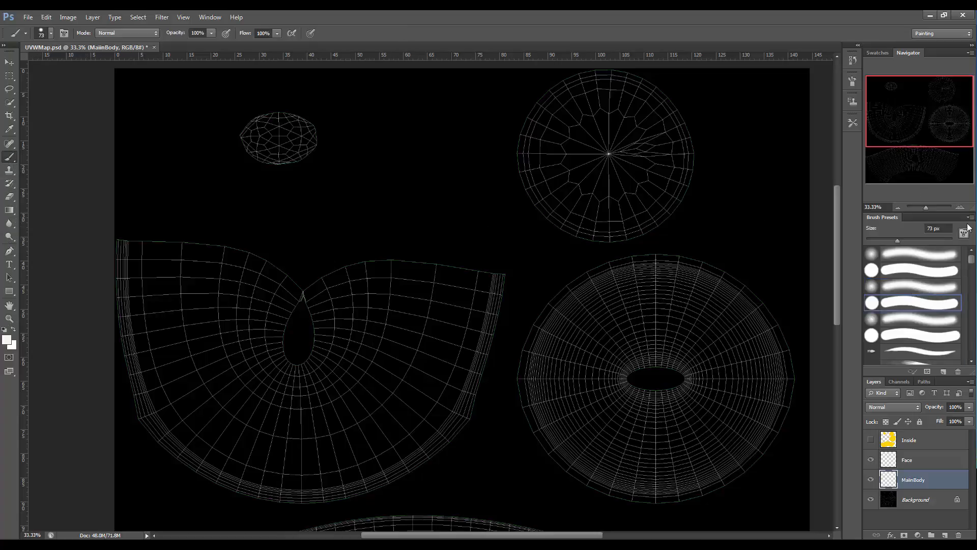
mouse_move(925, 208)
mouse_down()
mouse_move(939, 206)
mouse_move(924, 206)
mouse_up()
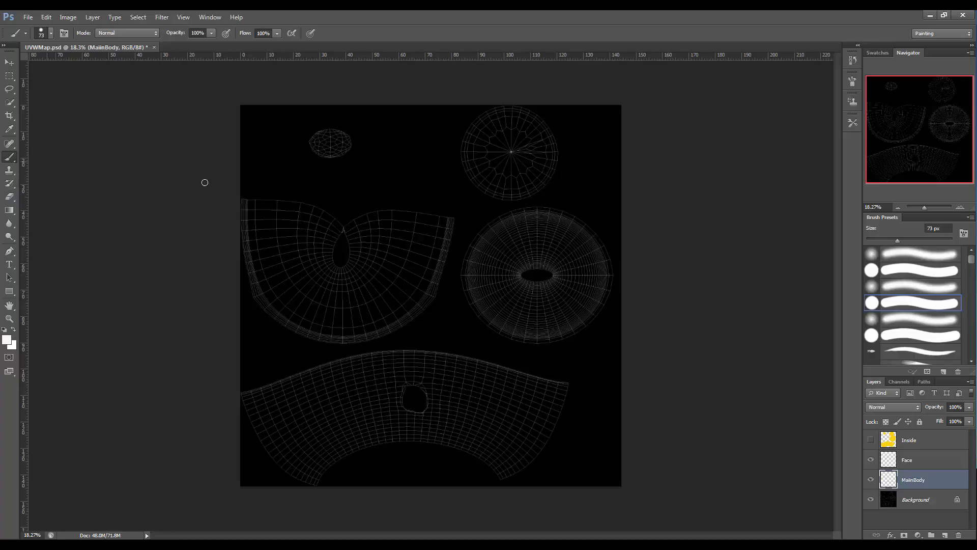
click(901, 271)
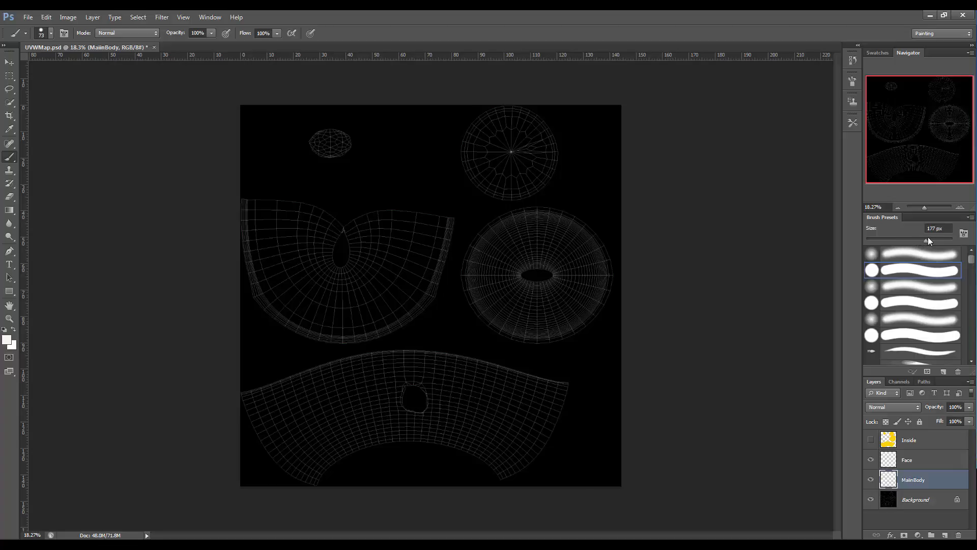
drag(928, 237, 942, 240)
mouse_move(253, 207)
mouse_down()
mouse_move(253, 246)
mouse_move(275, 299)
mouse_move(303, 320)
mouse_move(379, 316)
mouse_move(425, 283)
mouse_move(438, 258)
mouse_move(439, 227)
mouse_move(399, 225)
mouse_move(358, 229)
mouse_move(423, 249)
mouse_move(407, 272)
mouse_move(268, 258)
mouse_move(275, 207)
mouse_move(349, 224)
mouse_move(374, 264)
mouse_move(302, 235)
mouse_up()
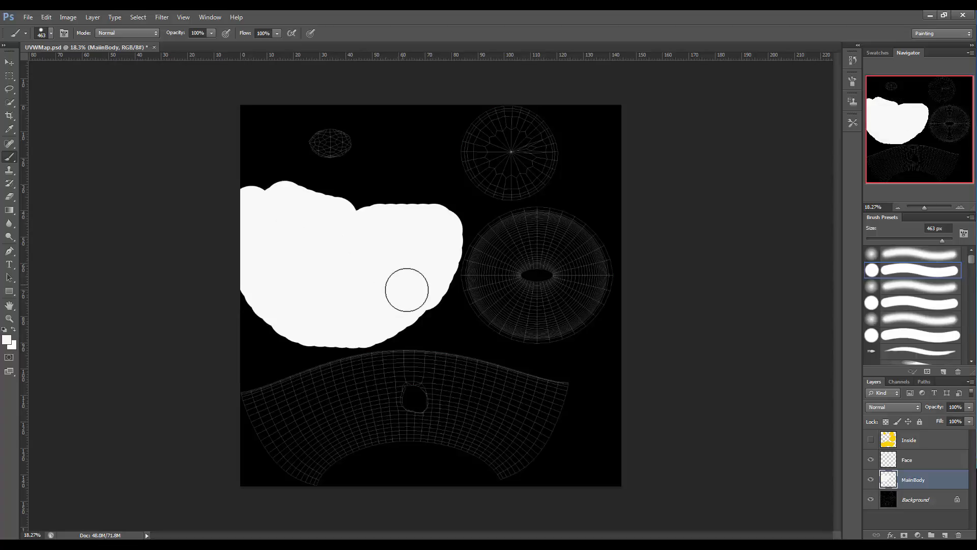
click(871, 441)
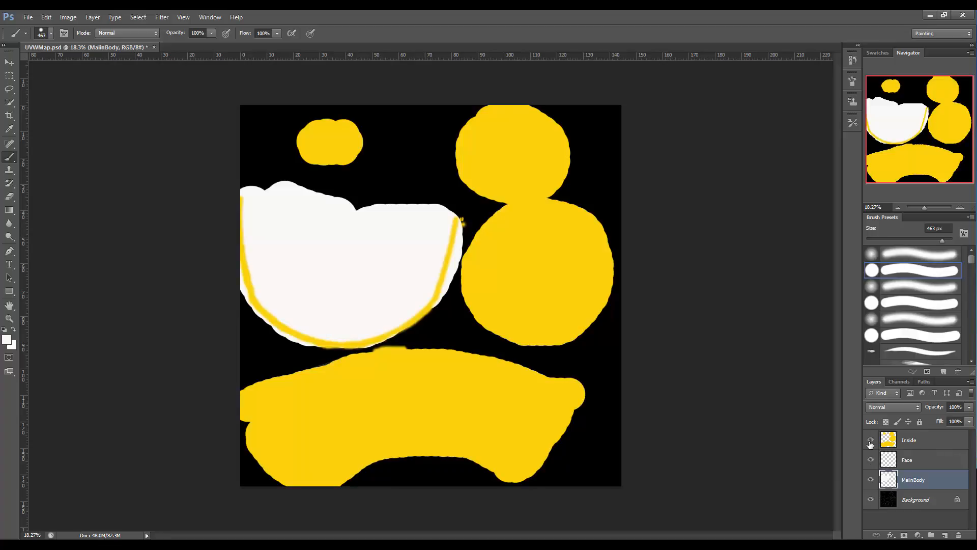
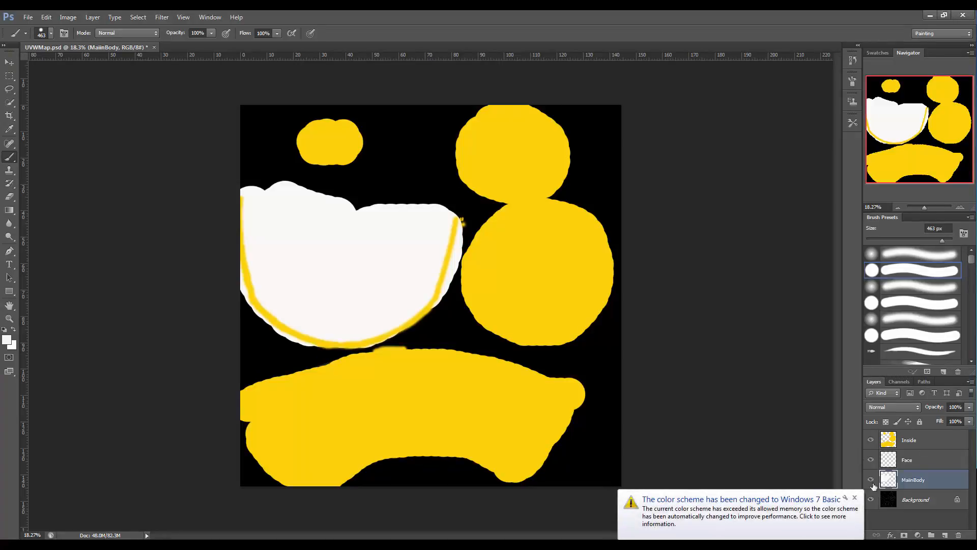
Dismiss the system notification and hide the Inside and MainBody layers, keeping the Face layer visible.
click(855, 497)
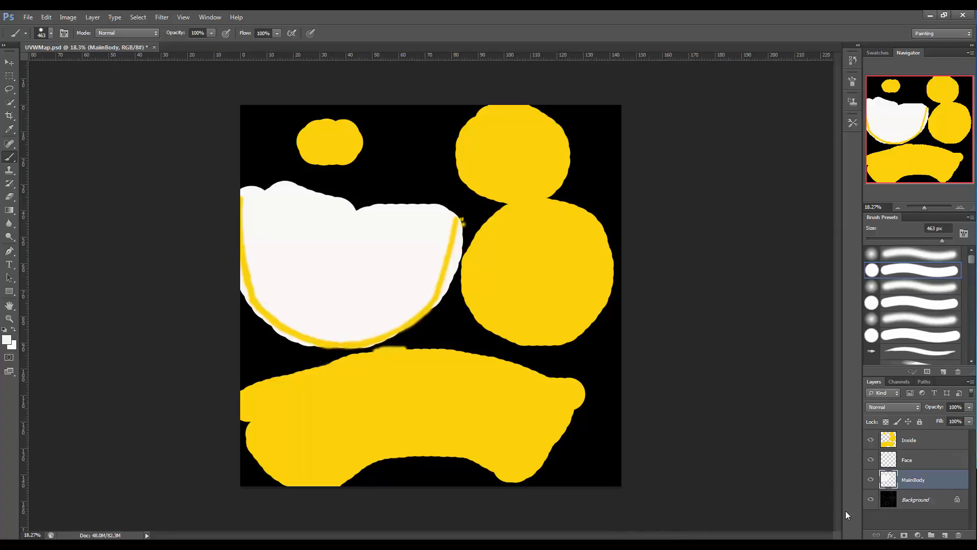
click(871, 439)
click(871, 460)
click(871, 479)
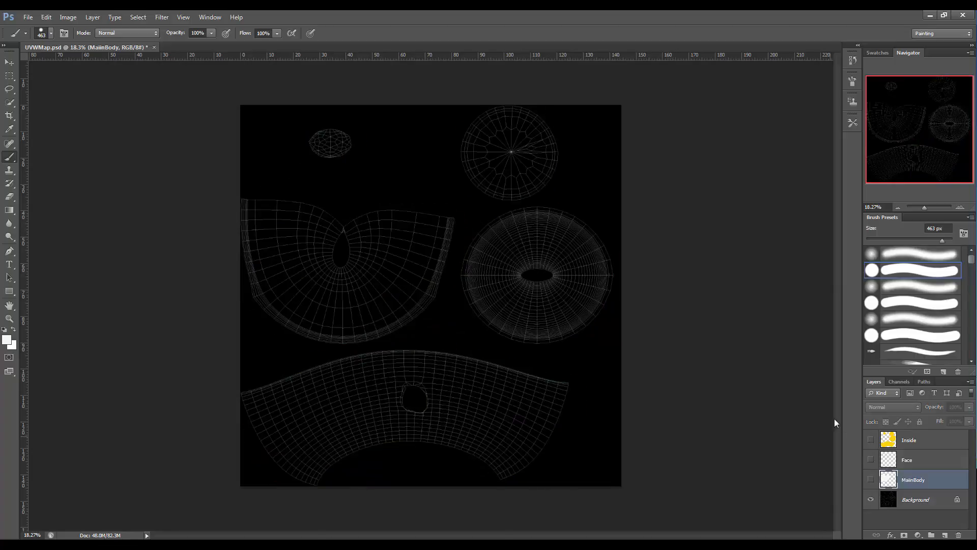
click(870, 460)
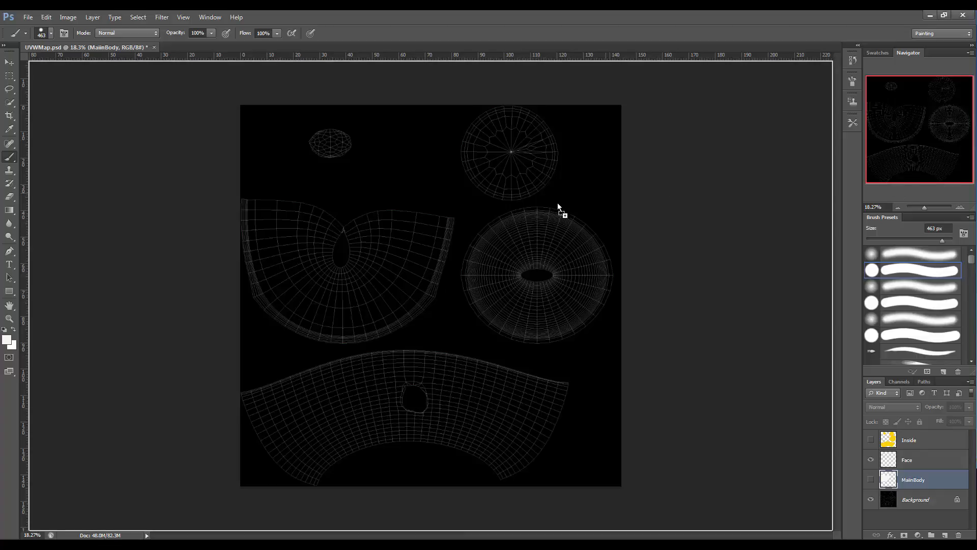
Place the IMG_1159 egg cup photo into the document and lower its opacity to 23%.
drag(558, 207, 554, 202)
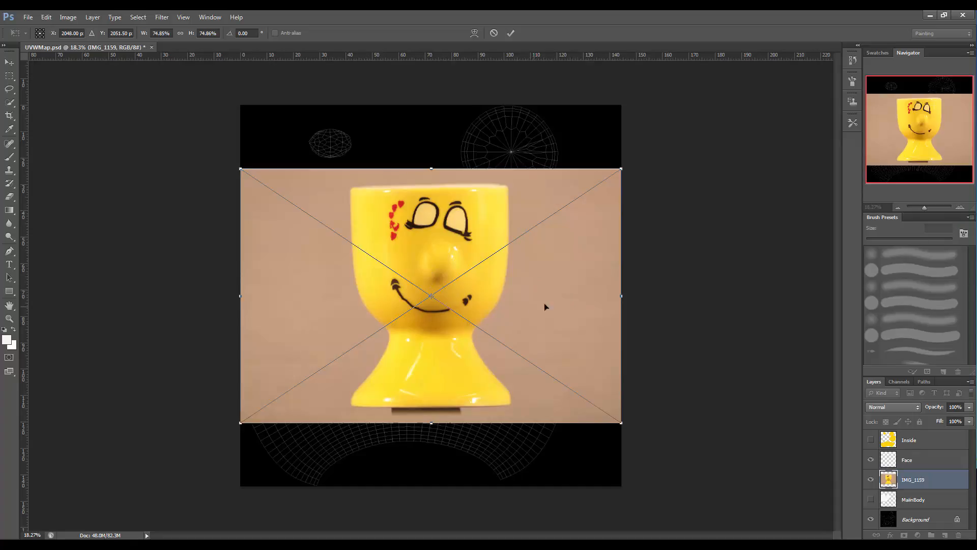
click(969, 407)
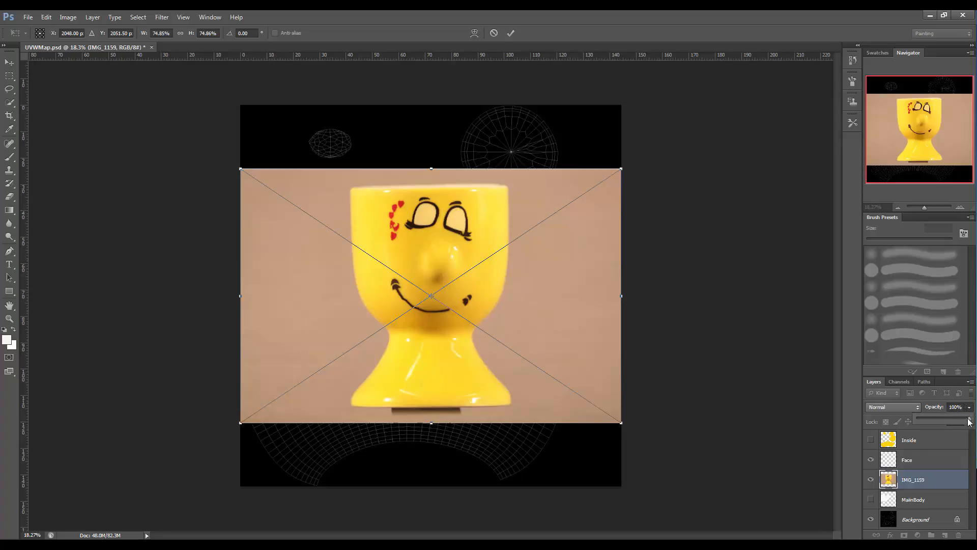
drag(969, 421, 929, 420)
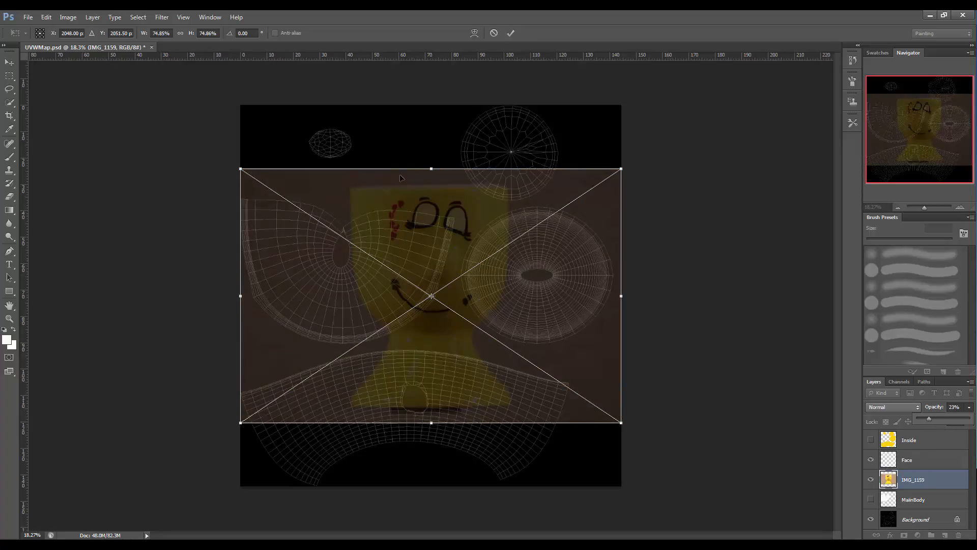
Move and scale the photo so its face sits over the main body island, then commit the placement.
drag(411, 175, 386, 308)
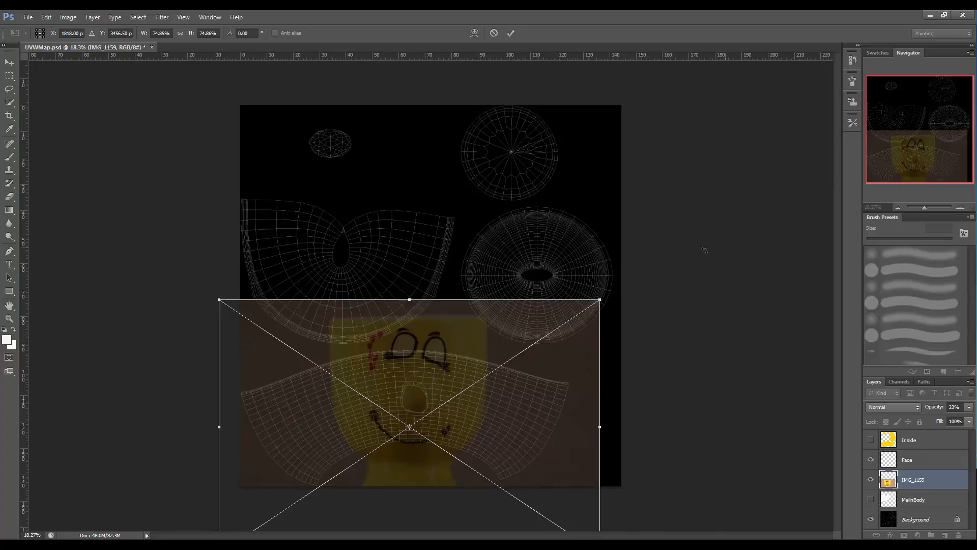
drag(924, 209, 921, 209)
drag(355, 295, 406, 326)
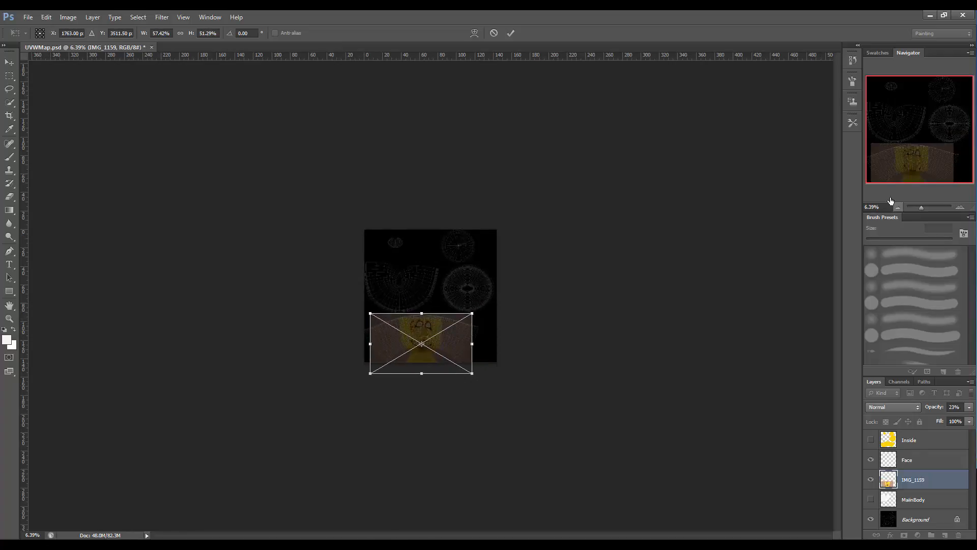
drag(921, 207, 924, 208)
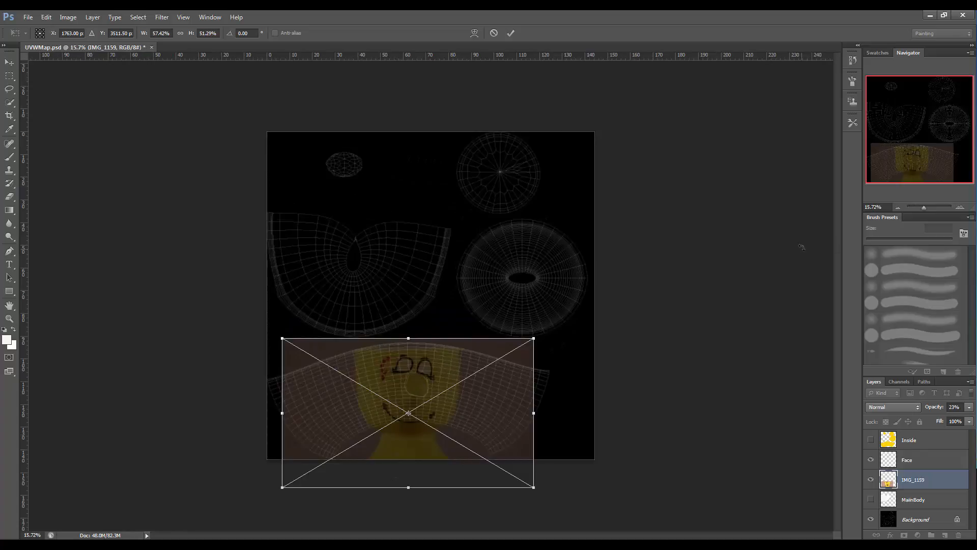
mouse_move(364, 343)
mouse_down()
mouse_move(352, 343)
mouse_move(367, 334)
mouse_up()
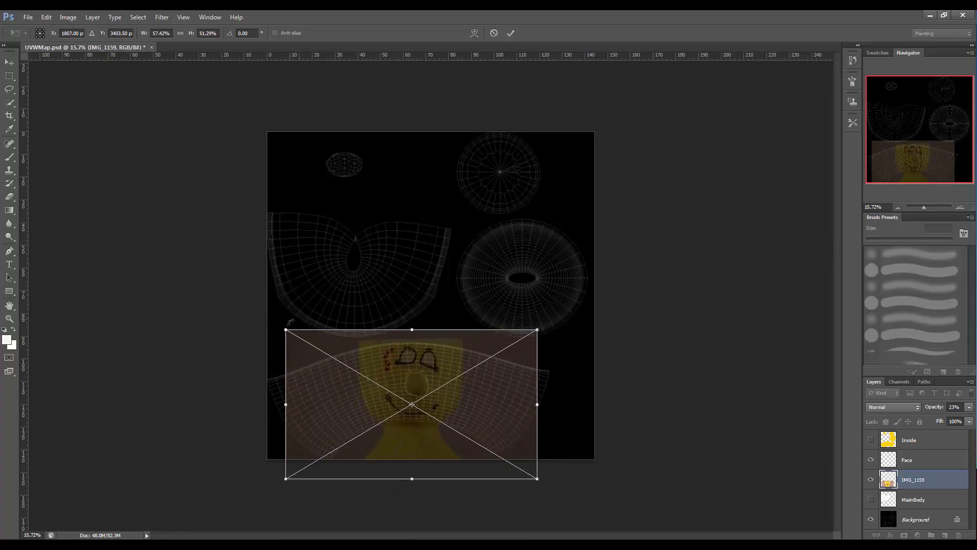
drag(286, 329, 337, 347)
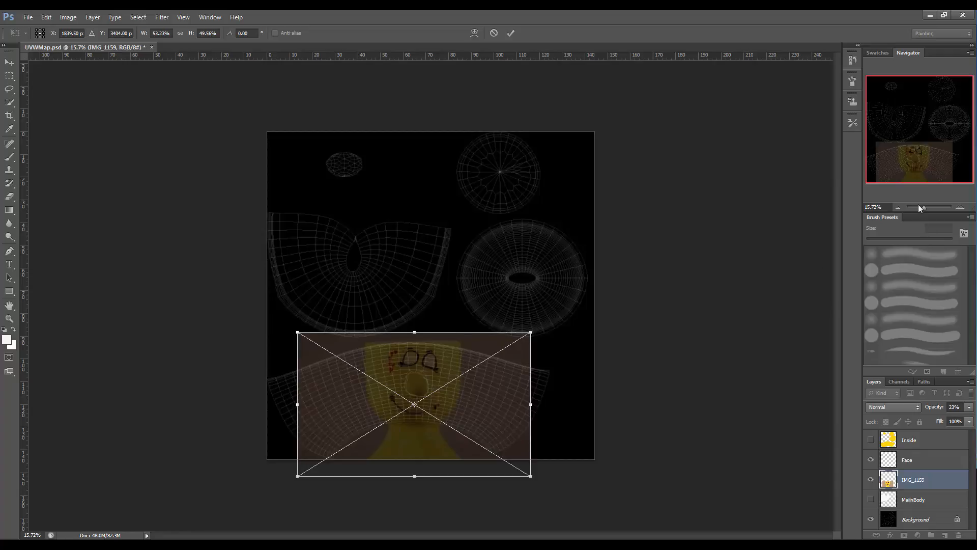
drag(924, 207, 927, 206)
drag(834, 223, 836, 306)
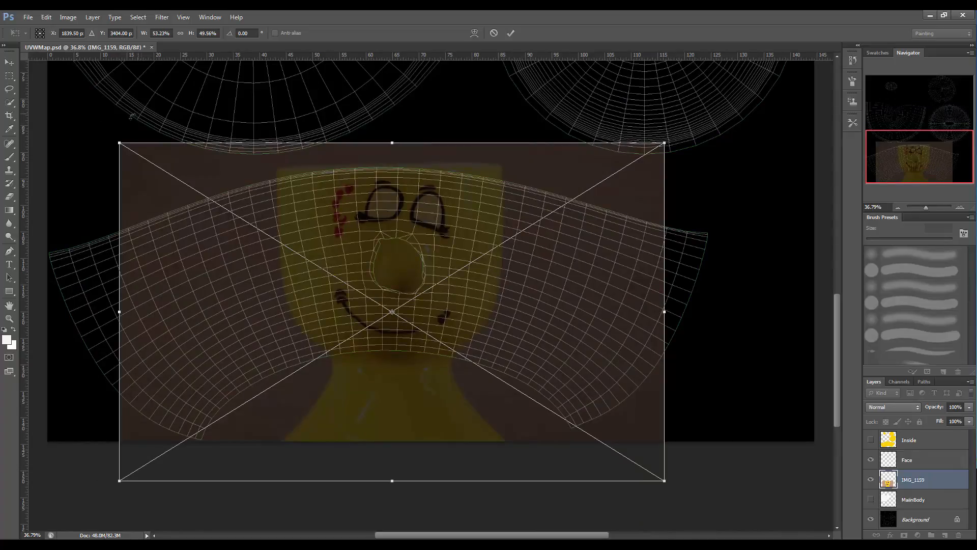
drag(119, 143, 131, 151)
mouse_move(195, 181)
mouse_down()
mouse_move(180, 176)
mouse_move(201, 175)
mouse_move(188, 176)
mouse_up()
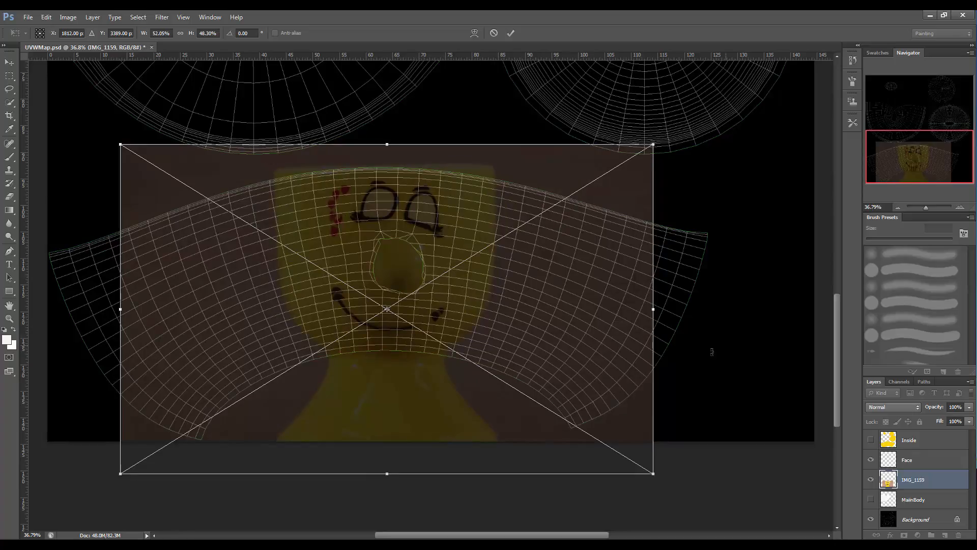
right_click(640, 353)
click(687, 362)
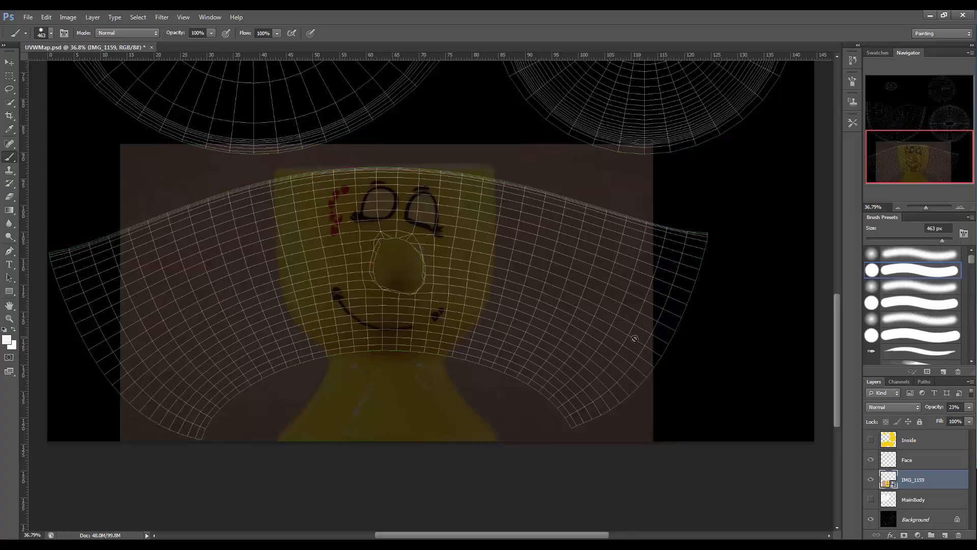
Switch to the Face layer, set the brush size to 19 px and the foreground colour to black.
click(910, 461)
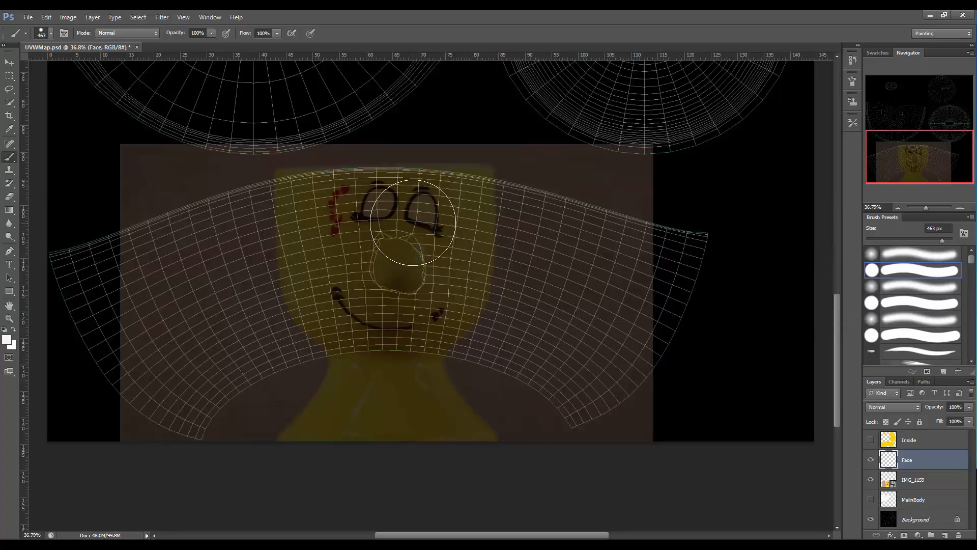
drag(943, 243, 878, 243)
click(8, 339)
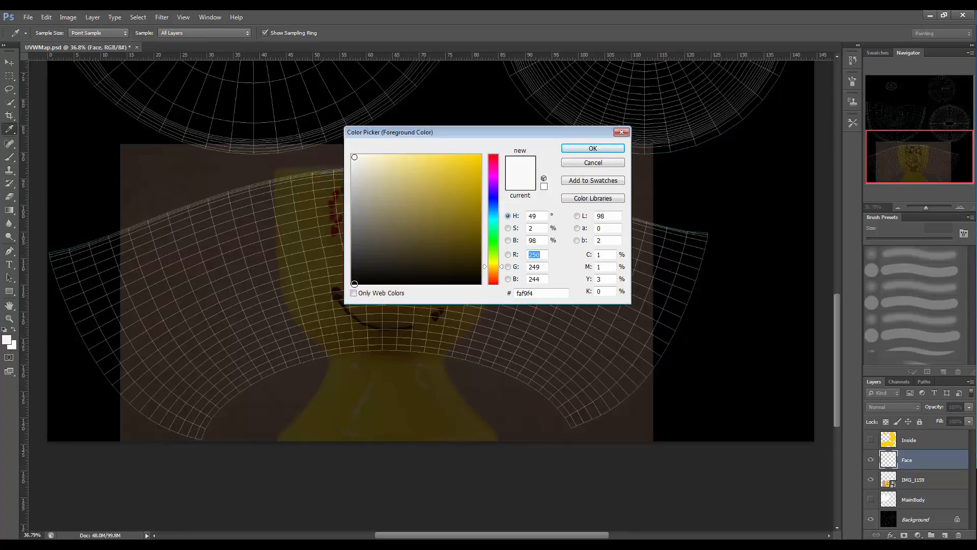
click(354, 284)
click(593, 148)
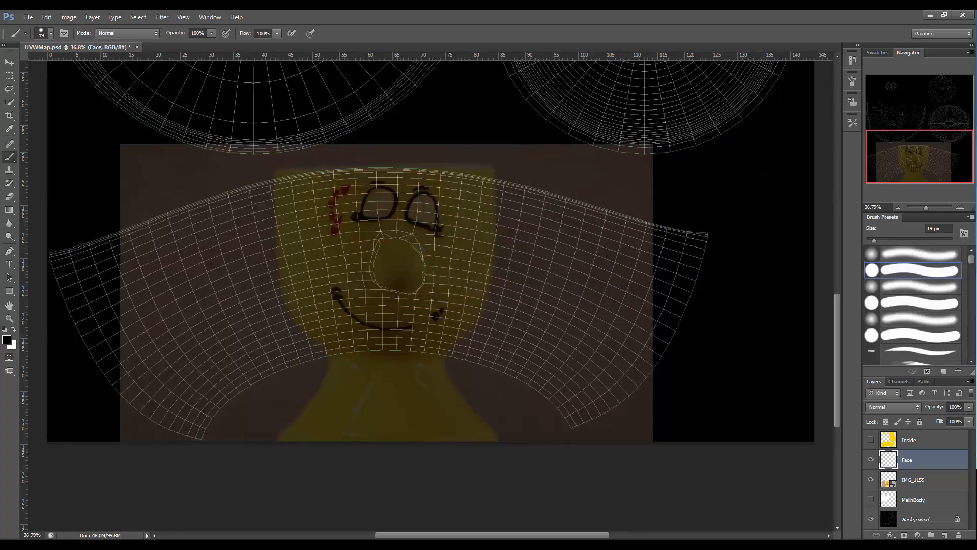
Trace the smile line in black over the photo's mouth.
drag(926, 207, 929, 208)
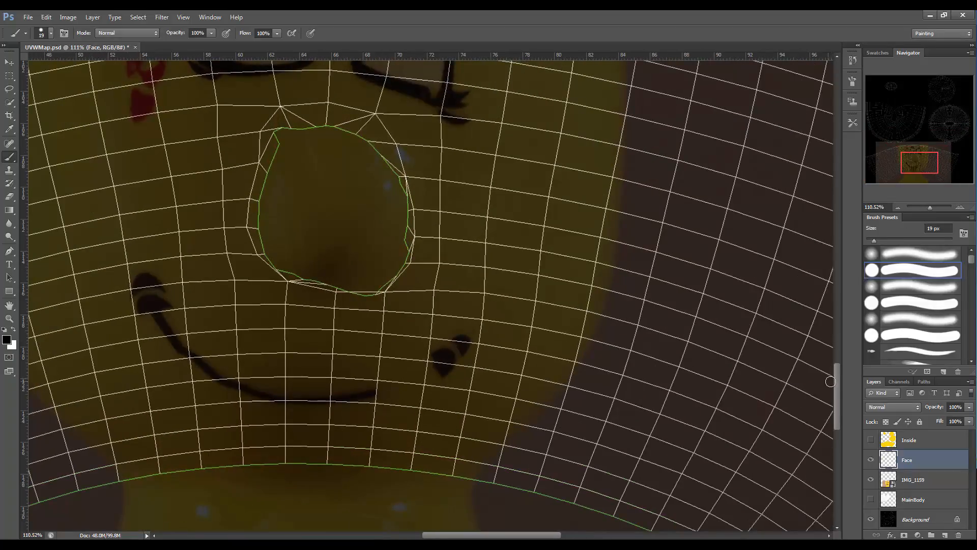
drag(836, 377, 841, 340)
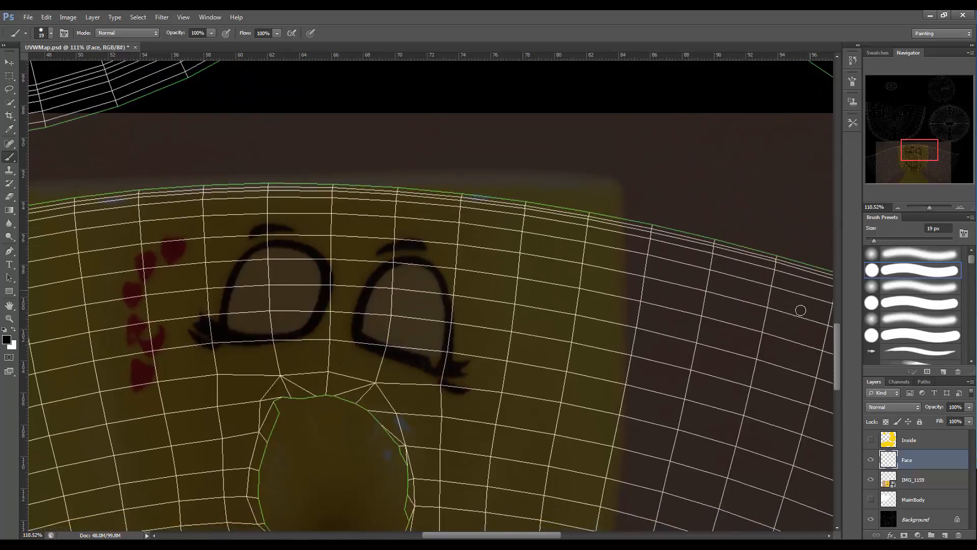
drag(837, 328, 811, 371)
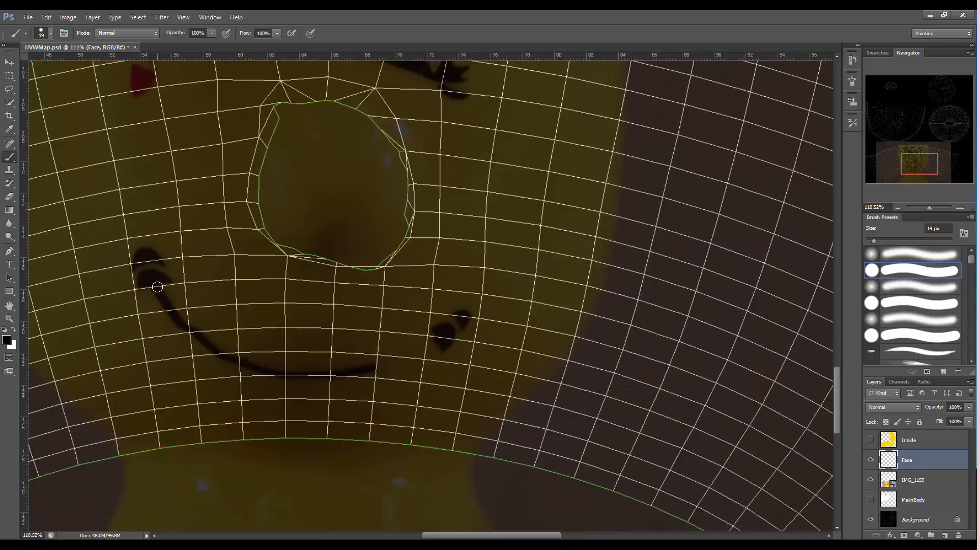
mouse_move(157, 284)
mouse_down()
mouse_move(226, 347)
mouse_move(291, 373)
mouse_move(434, 334)
mouse_move(418, 327)
mouse_move(447, 327)
mouse_up()
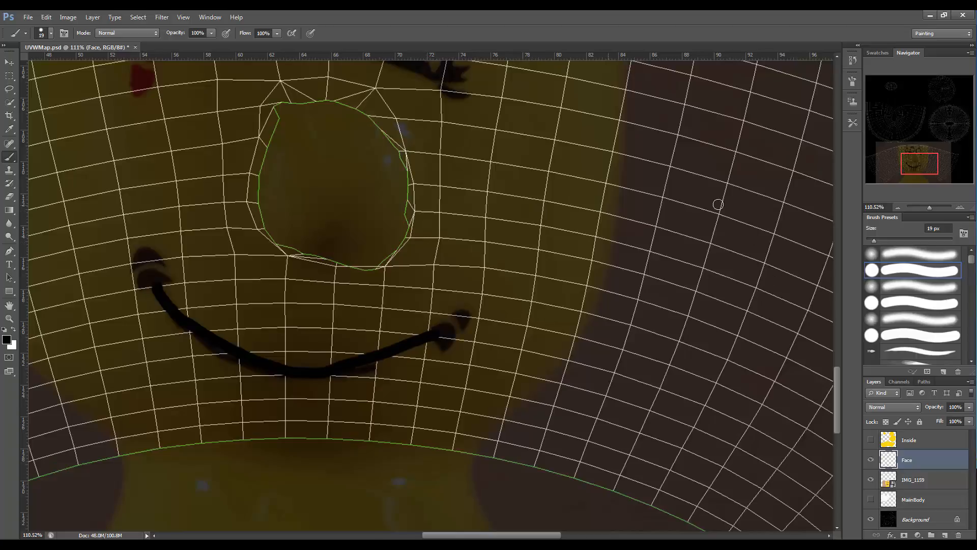
Reduce the brush to 13 px and paint the curled ends at both sides of the smile.
drag(873, 243, 871, 242)
mouse_move(431, 325)
mouse_down()
mouse_move(435, 338)
mouse_move(447, 325)
mouse_move(436, 323)
mouse_move(458, 320)
mouse_move(463, 331)
mouse_move(468, 311)
mouse_move(453, 311)
mouse_up()
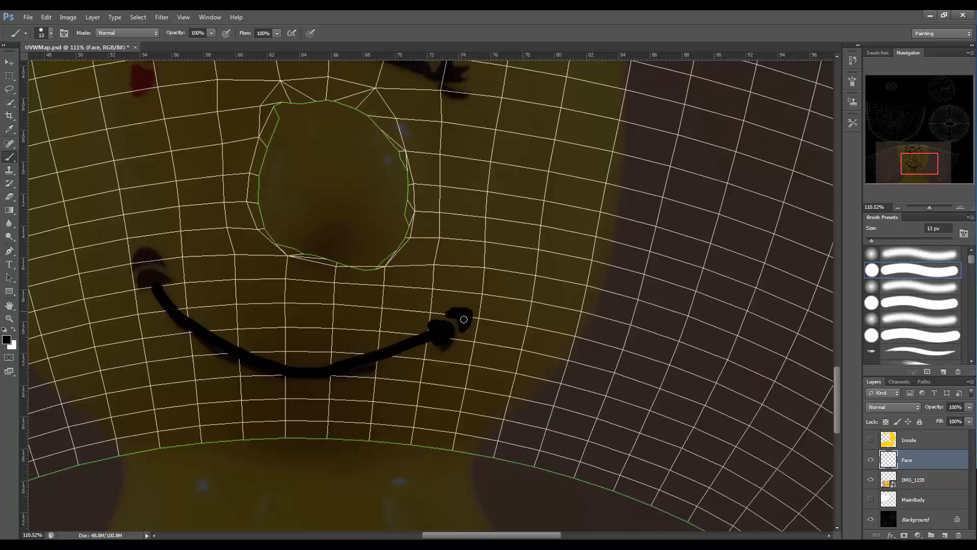
drag(141, 287, 158, 282)
drag(134, 270, 154, 254)
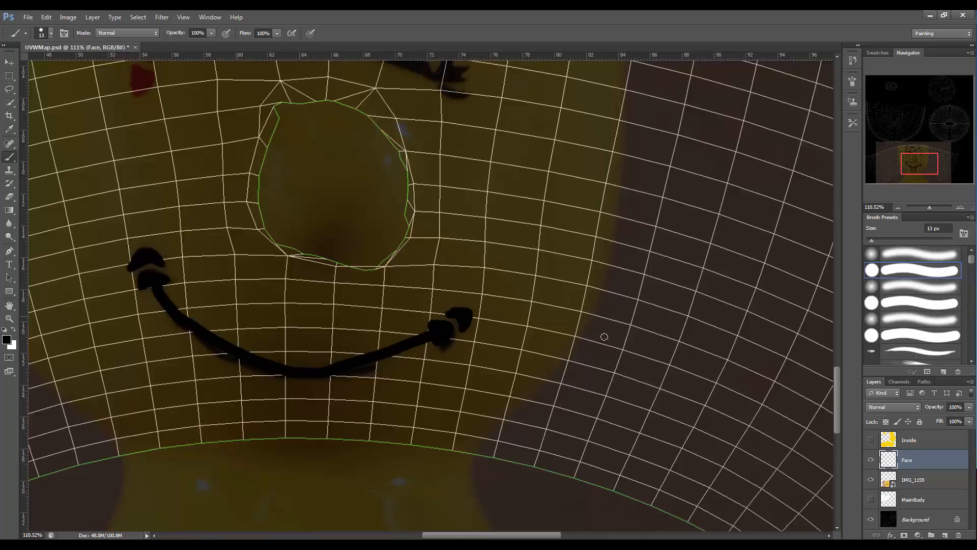
Trace both eyebrows and eye outlines with lashes in black over the photo.
drag(836, 400, 833, 352)
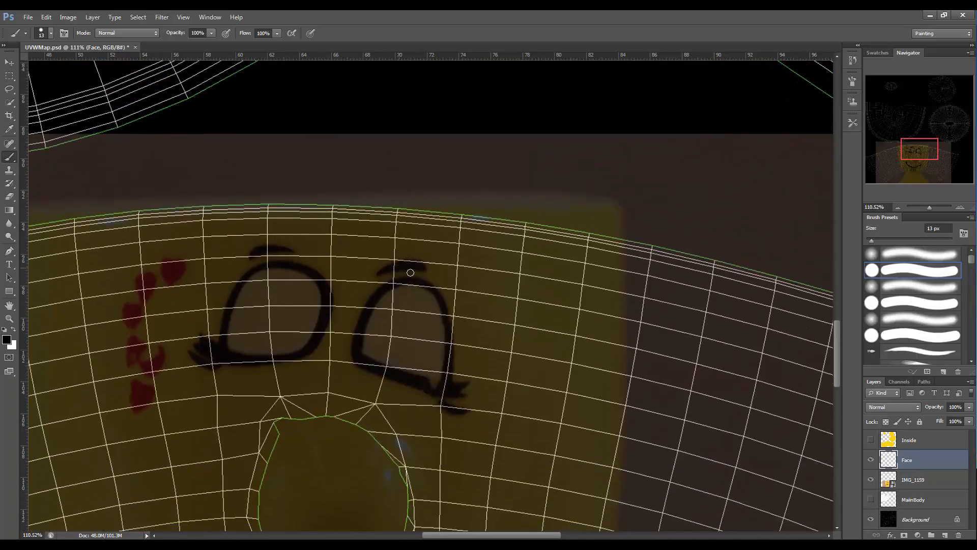
mouse_move(423, 267)
mouse_down()
mouse_move(379, 269)
mouse_move(427, 265)
mouse_up()
drag(248, 255, 288, 253)
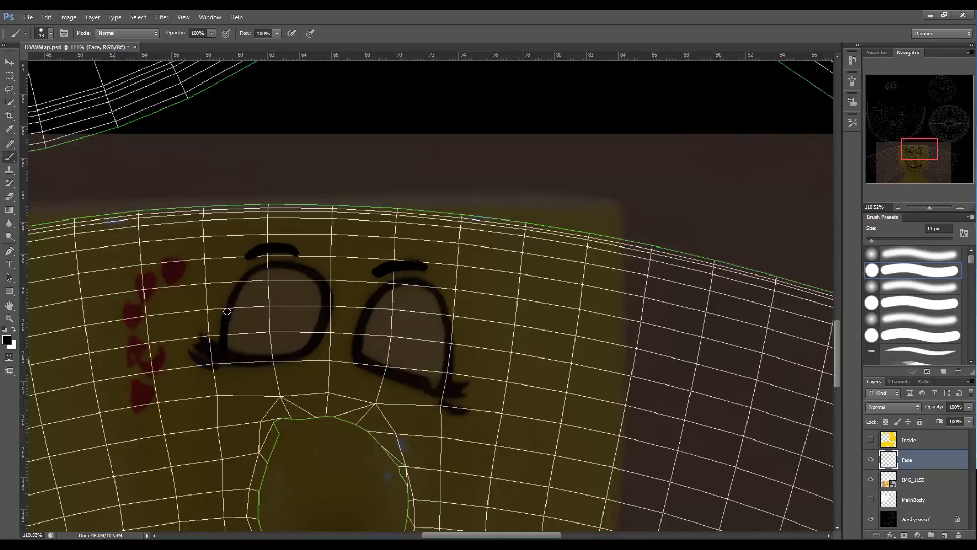
mouse_move(226, 314)
mouse_down()
mouse_move(235, 287)
mouse_move(263, 271)
mouse_move(298, 269)
mouse_move(322, 285)
mouse_move(316, 321)
mouse_move(292, 351)
mouse_move(179, 359)
mouse_up()
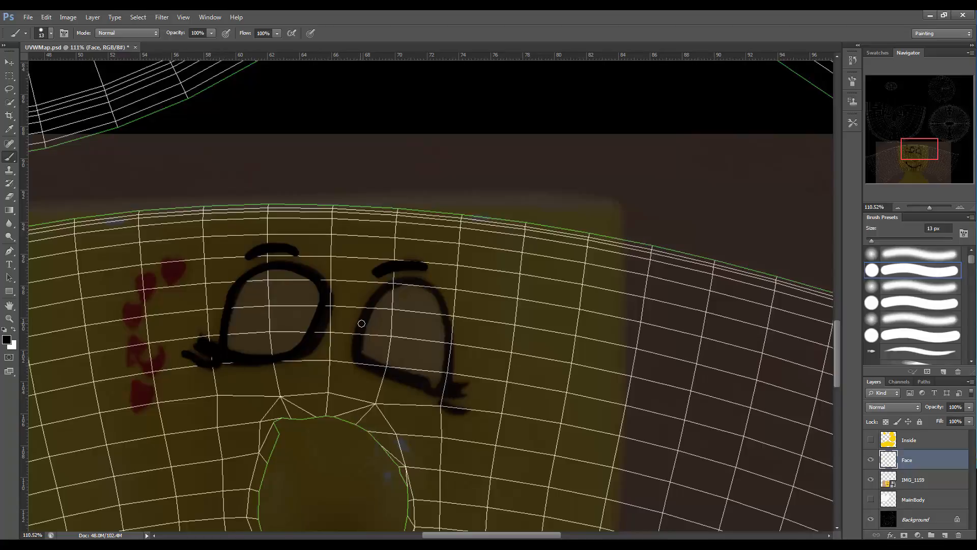
mouse_move(367, 313)
mouse_down()
mouse_move(389, 286)
mouse_move(412, 279)
mouse_move(437, 293)
mouse_move(444, 347)
mouse_move(432, 384)
mouse_up()
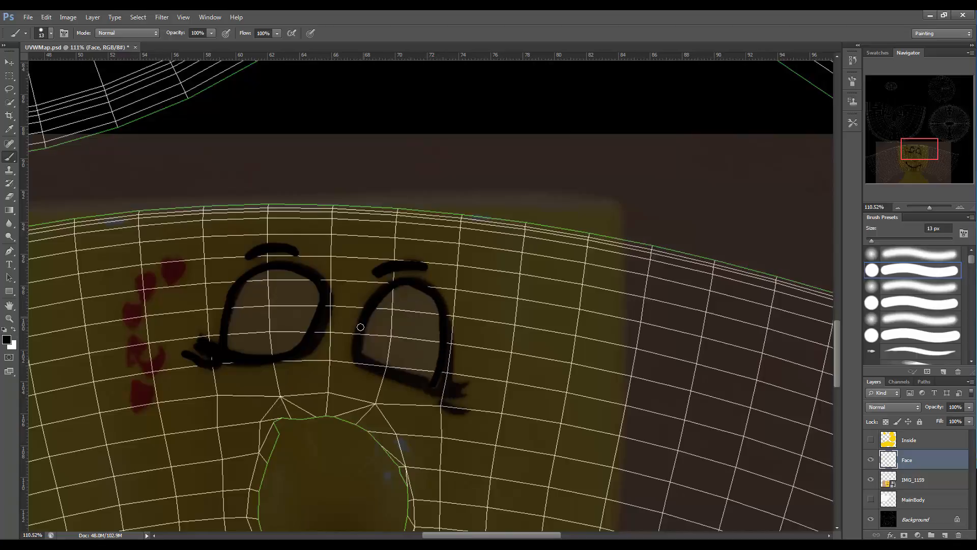
mouse_move(360, 326)
mouse_down()
mouse_move(354, 352)
mouse_move(370, 366)
mouse_move(467, 386)
mouse_up()
drag(444, 403, 465, 410)
Set the foreground colour to red ff0606.
click(7, 338)
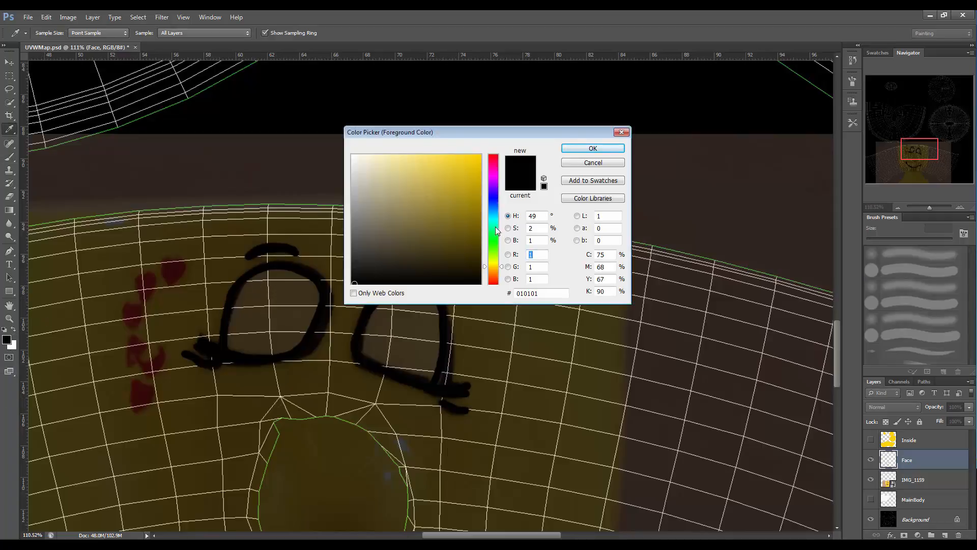
click(493, 282)
click(480, 156)
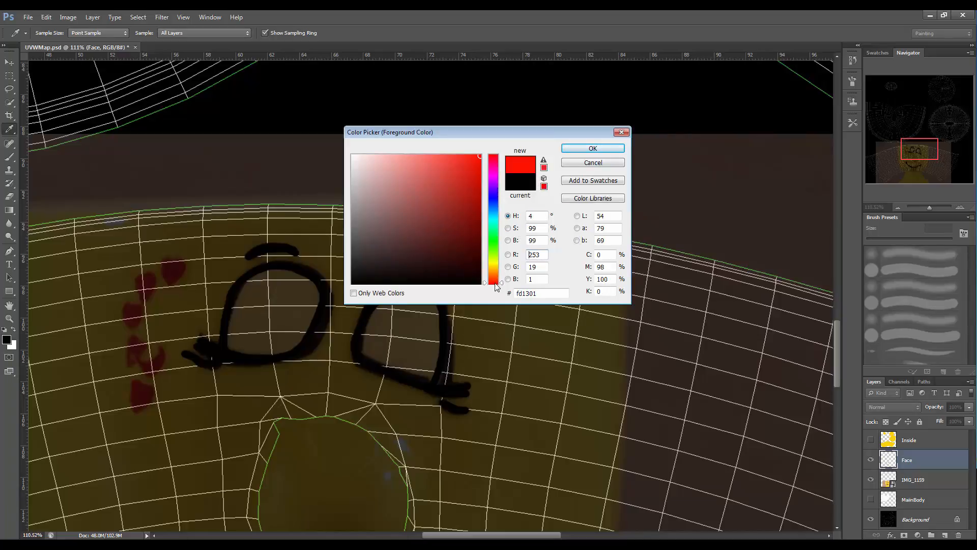
click(501, 285)
click(478, 154)
click(562, 149)
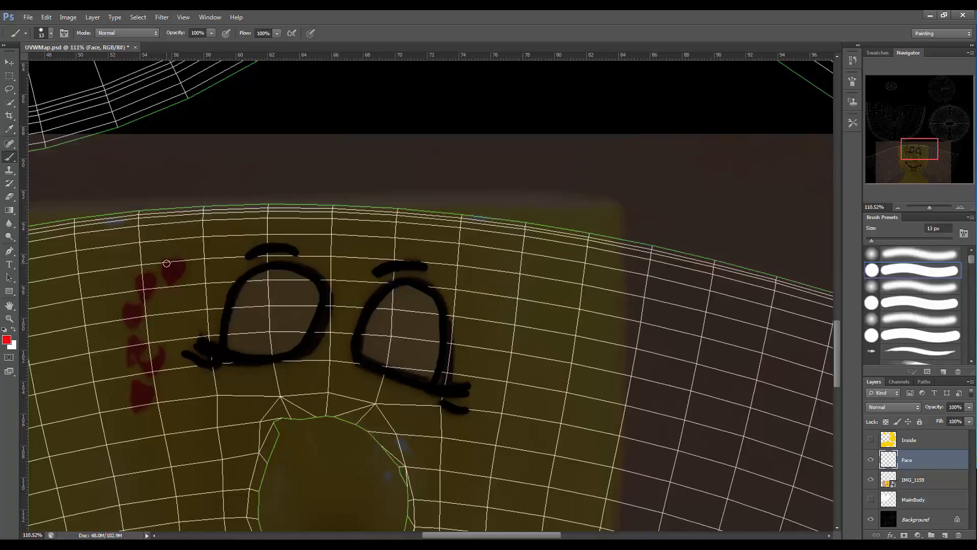
Paint five red hearts in a column beside the left eye, following the photo.
mouse_move(162, 272)
mouse_down()
mouse_move(176, 279)
mouse_move(182, 261)
mouse_up()
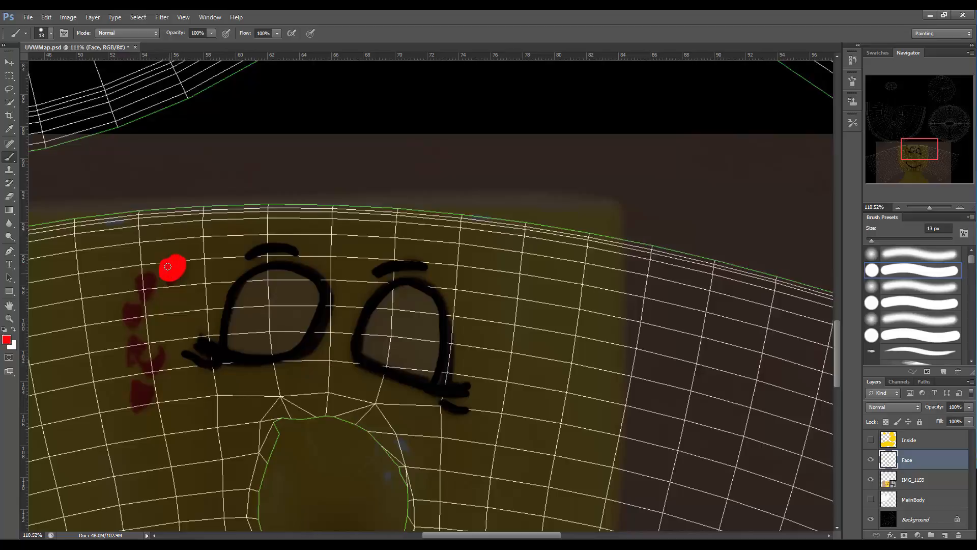
mouse_move(156, 263)
mouse_down()
mouse_move(167, 276)
mouse_move(154, 275)
mouse_move(144, 299)
mouse_move(141, 291)
mouse_up()
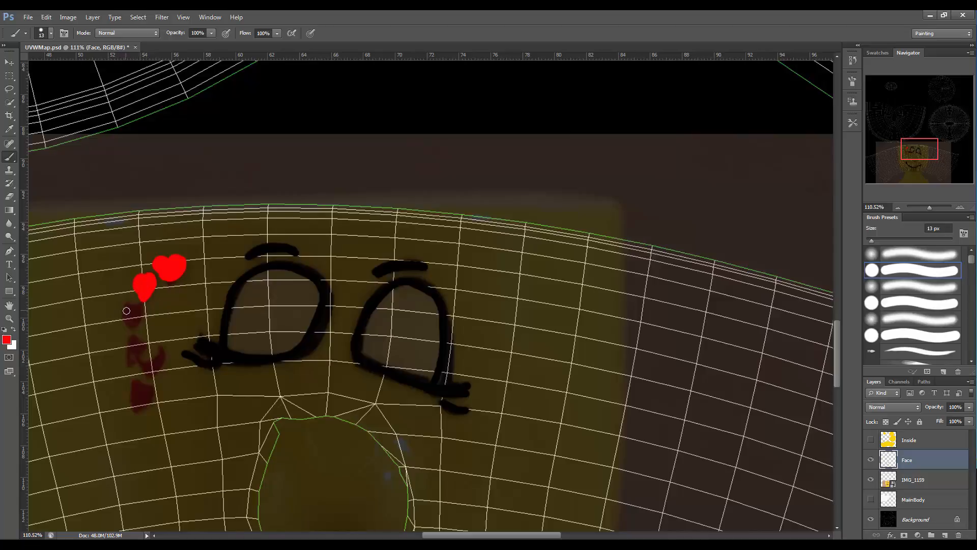
mouse_move(126, 310)
mouse_down()
mouse_move(131, 327)
mouse_move(136, 317)
mouse_move(123, 356)
mouse_move(140, 368)
mouse_move(146, 359)
mouse_move(134, 356)
mouse_up()
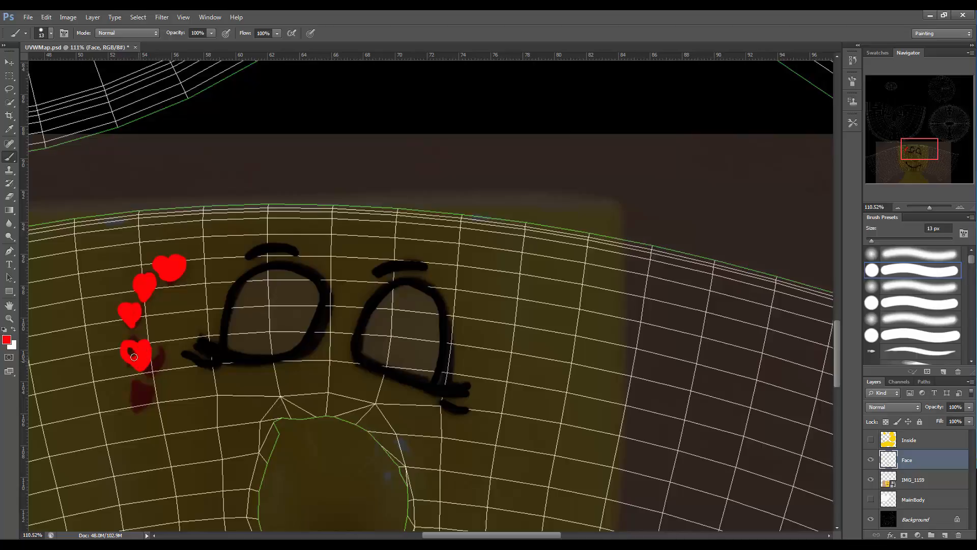
mouse_move(146, 393)
mouse_down()
mouse_move(153, 385)
mouse_move(141, 406)
mouse_move(132, 385)
mouse_move(137, 407)
mouse_move(137, 392)
mouse_move(147, 394)
mouse_up()
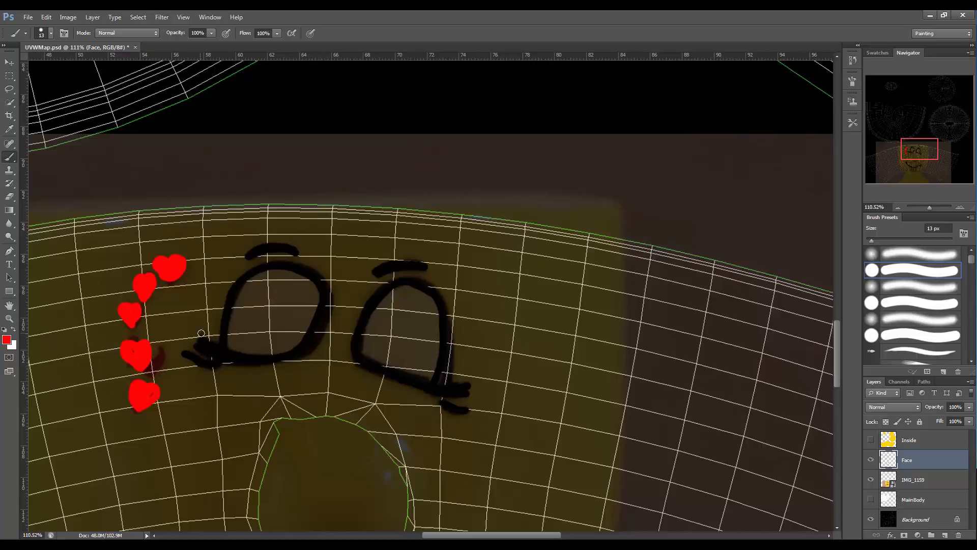
Set the foreground colour to yellow fecf40.
click(6, 339)
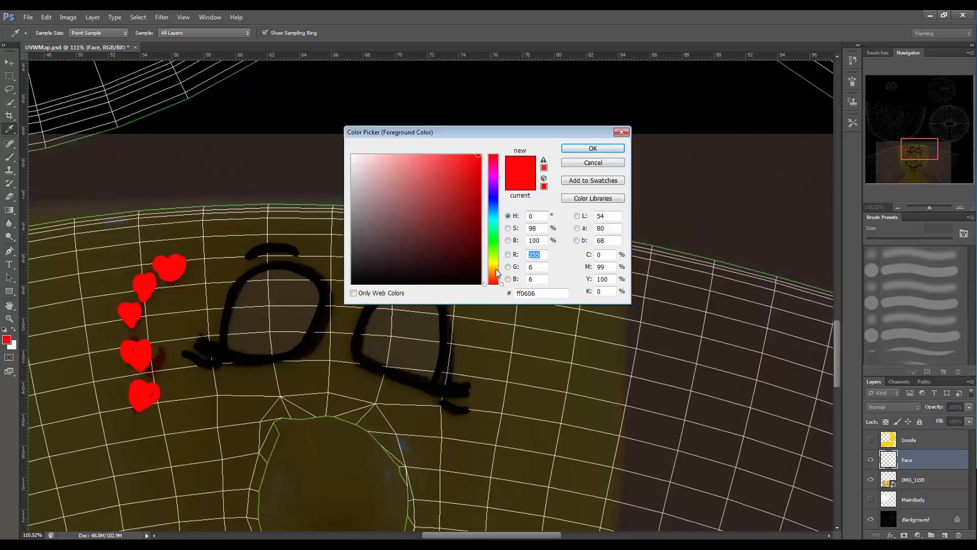
click(491, 267)
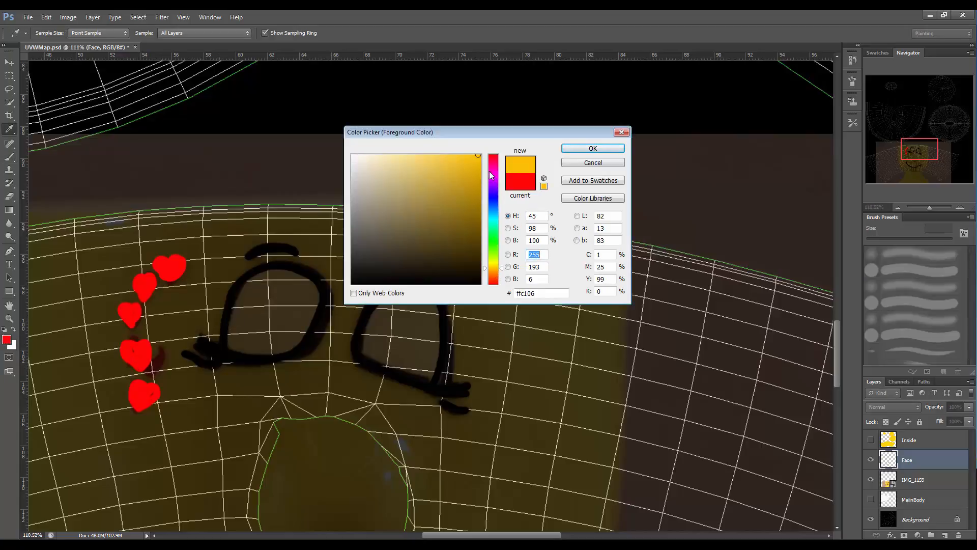
drag(480, 158, 448, 156)
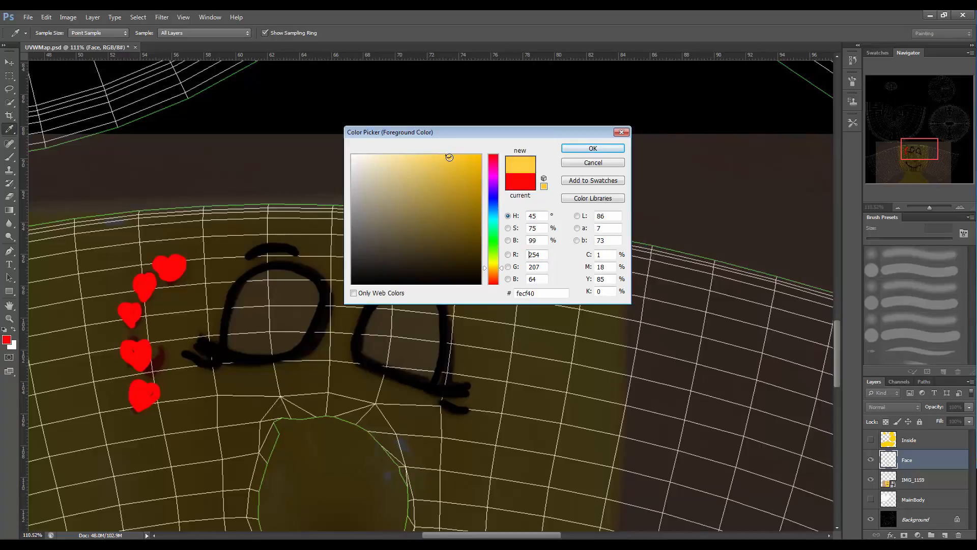
click(593, 148)
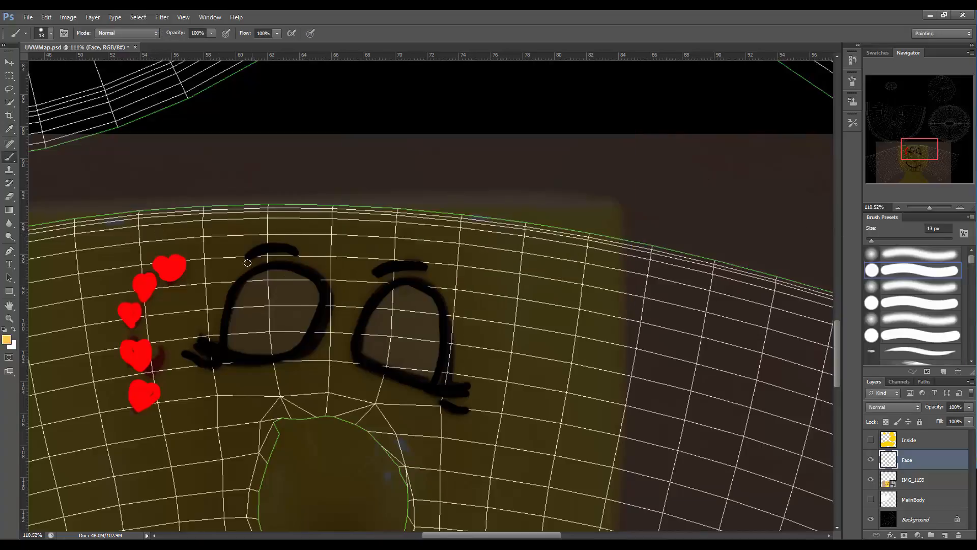
Paint yellow rings just inside both black eye outlines.
mouse_move(250, 281)
mouse_down()
mouse_move(307, 281)
mouse_move(310, 321)
mouse_move(271, 351)
mouse_move(231, 349)
mouse_move(232, 316)
mouse_move(249, 283)
mouse_move(240, 333)
mouse_move(242, 314)
mouse_up()
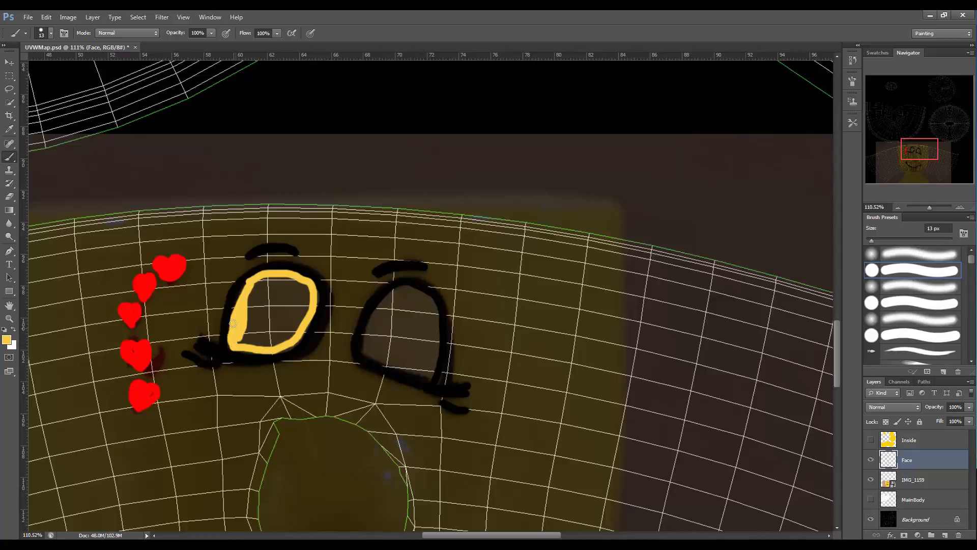
drag(232, 324, 247, 289)
mouse_move(397, 291)
mouse_down()
mouse_move(428, 300)
mouse_move(438, 330)
mouse_up()
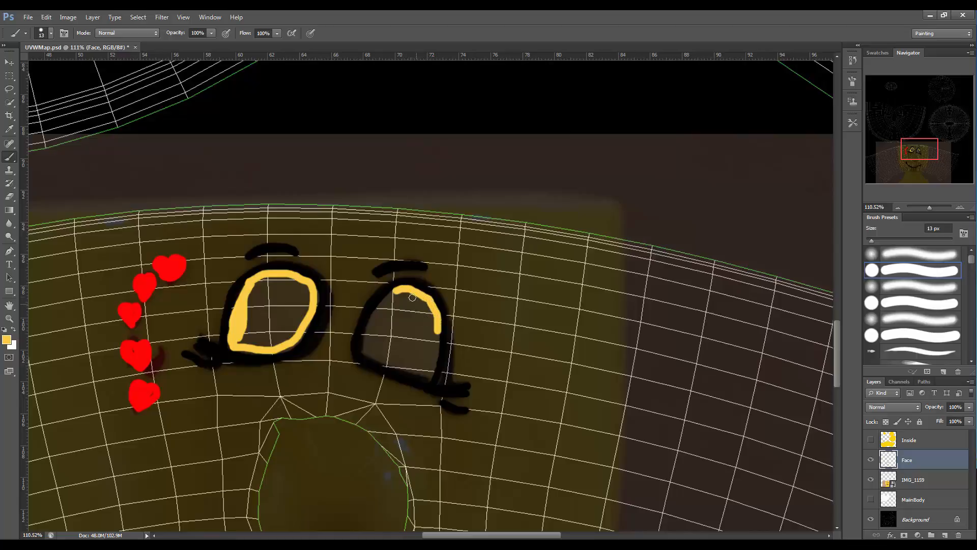
mouse_move(393, 290)
mouse_down()
mouse_move(365, 352)
mouse_move(432, 379)
mouse_move(436, 325)
mouse_up()
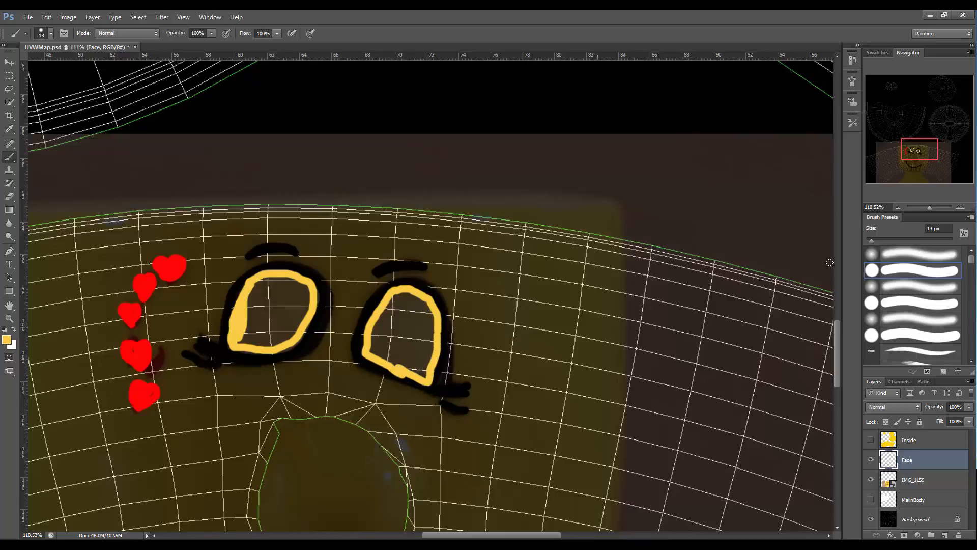
Hide the Background layer and fill both eye interiors solid yellow.
click(871, 518)
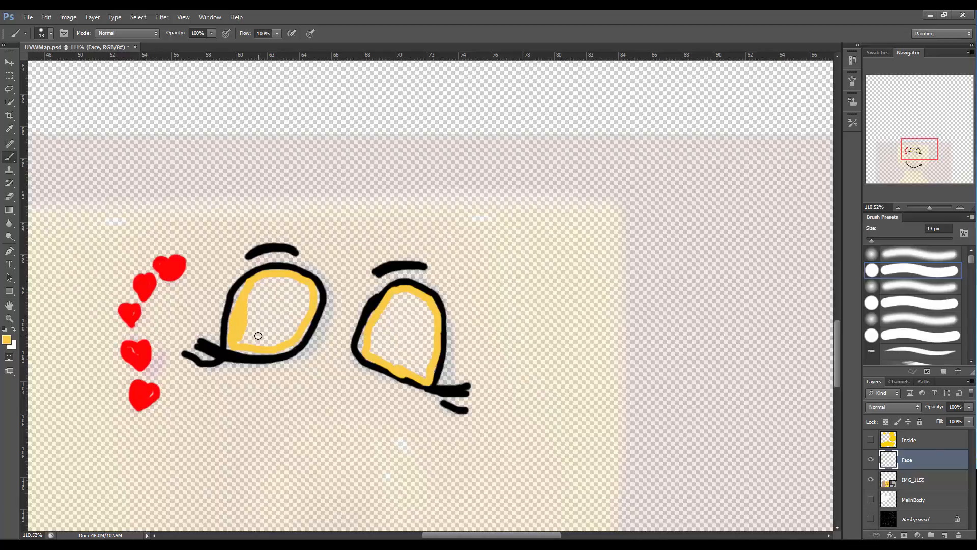
mouse_move(258, 335)
mouse_down()
mouse_move(238, 347)
mouse_move(280, 344)
mouse_move(298, 330)
mouse_up()
mouse_move(425, 308)
mouse_down()
mouse_move(392, 299)
mouse_move(417, 301)
mouse_move(430, 320)
mouse_move(426, 369)
mouse_move(367, 347)
mouse_move(387, 306)
mouse_move(375, 323)
mouse_move(410, 316)
mouse_move(414, 349)
mouse_move(384, 344)
mouse_move(390, 327)
mouse_move(407, 328)
mouse_up()
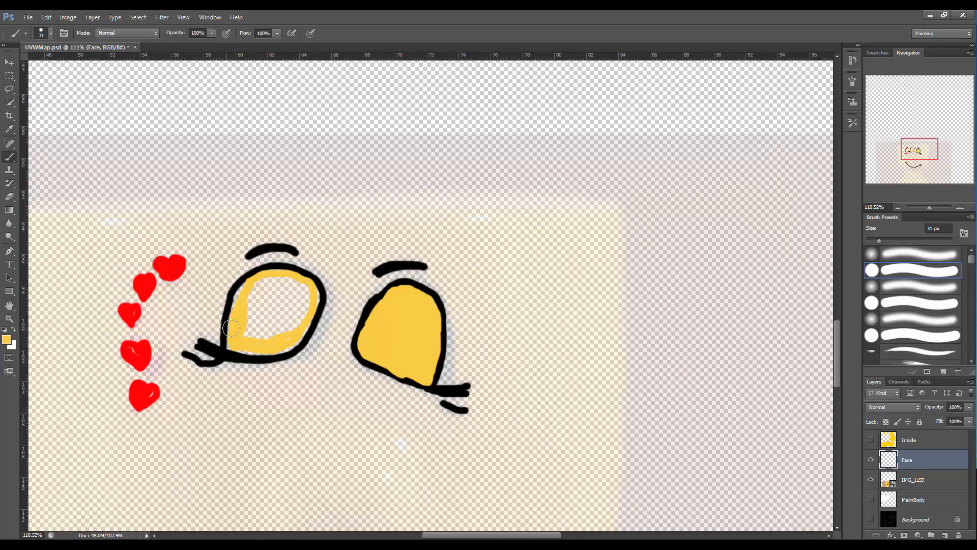
mouse_move(231, 328)
mouse_down()
mouse_move(250, 283)
mouse_move(231, 343)
mouse_move(284, 345)
mouse_move(308, 313)
mouse_move(310, 283)
mouse_move(266, 279)
mouse_move(277, 275)
mouse_move(283, 281)
mouse_move(255, 286)
mouse_move(297, 296)
mouse_move(290, 329)
mouse_move(250, 334)
mouse_move(251, 307)
mouse_move(278, 320)
mouse_up()
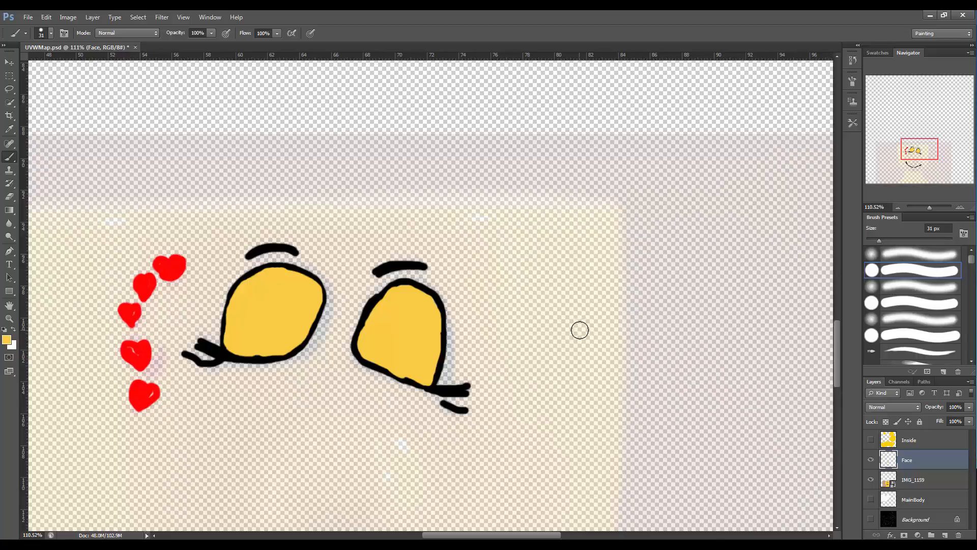
Sample the hearts' red as the foreground colour and touch up the lower three hearts with the brush.
click(7, 340)
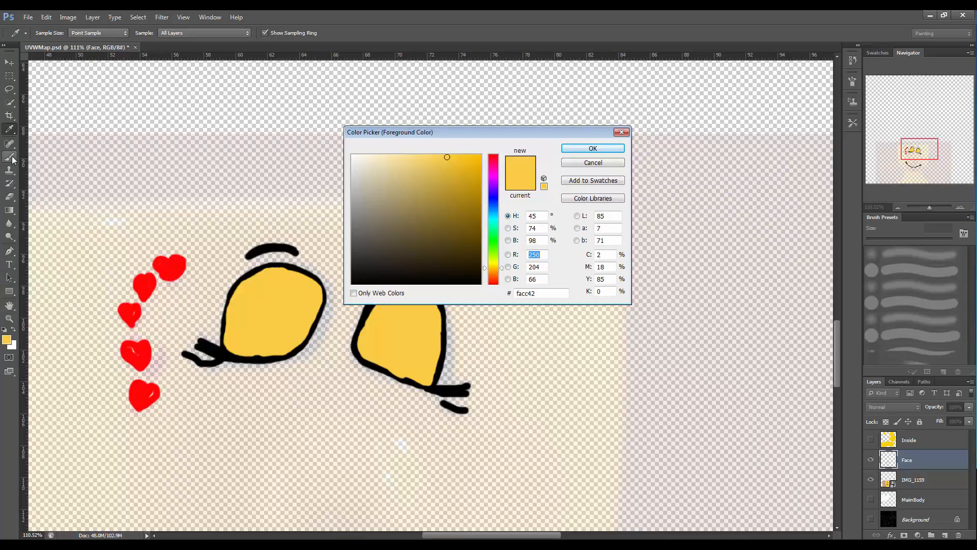
click(169, 260)
click(593, 148)
key(b)
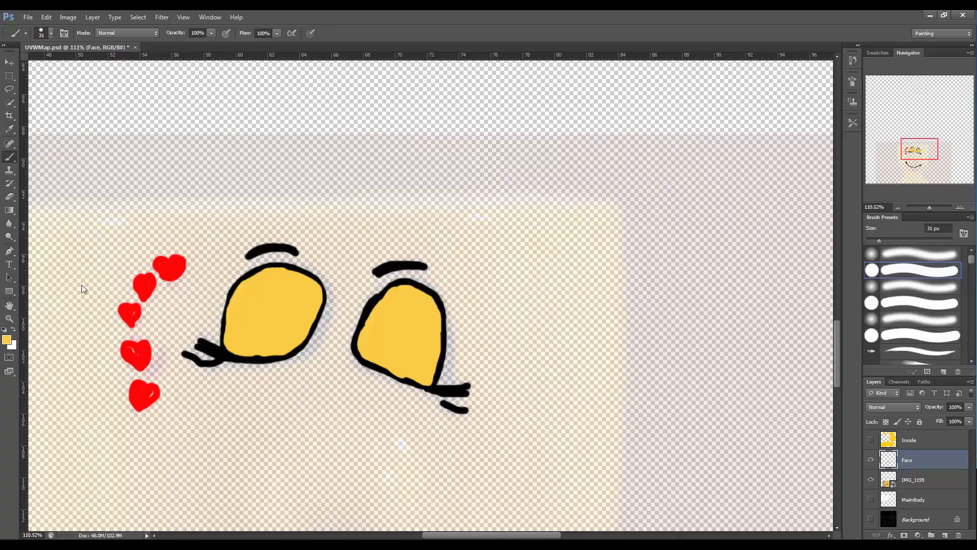
click(130, 314)
drag(136, 354, 137, 354)
drag(137, 394, 147, 393)
Switch to black with an 18 px brush and thicken the outlines around both eyes.
click(7, 340)
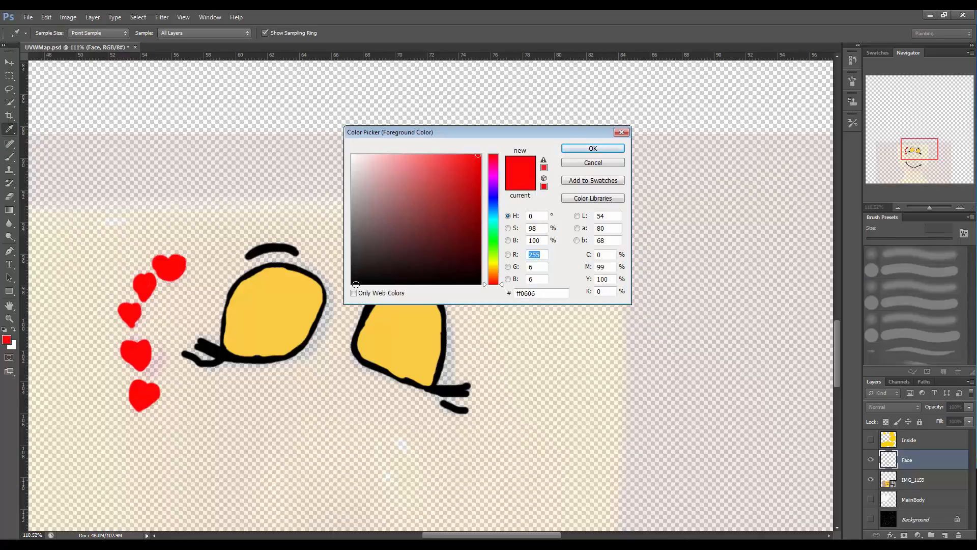
click(408, 260)
click(593, 148)
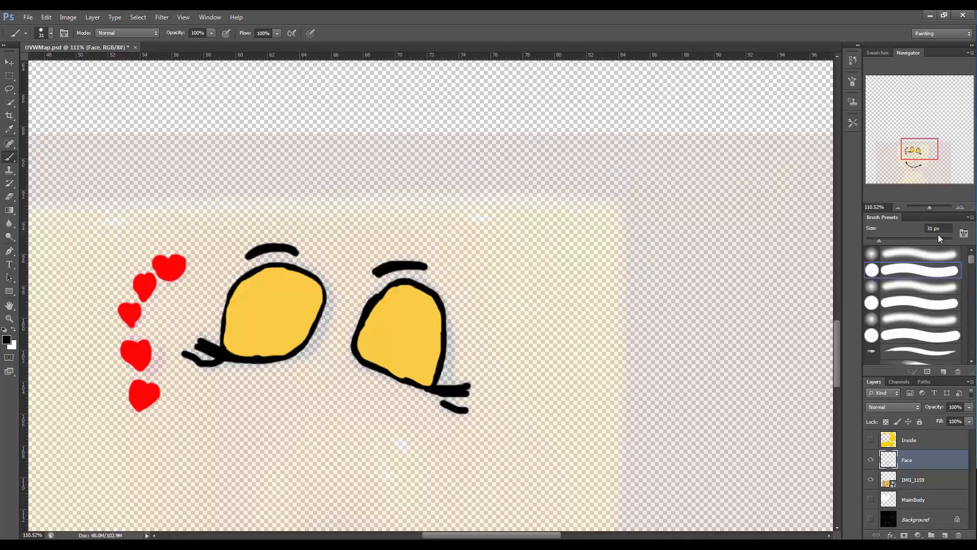
drag(878, 242, 874, 241)
drag(363, 315, 384, 289)
mouse_move(398, 282)
mouse_down()
mouse_move(440, 300)
mouse_move(448, 340)
mouse_move(440, 383)
mouse_up()
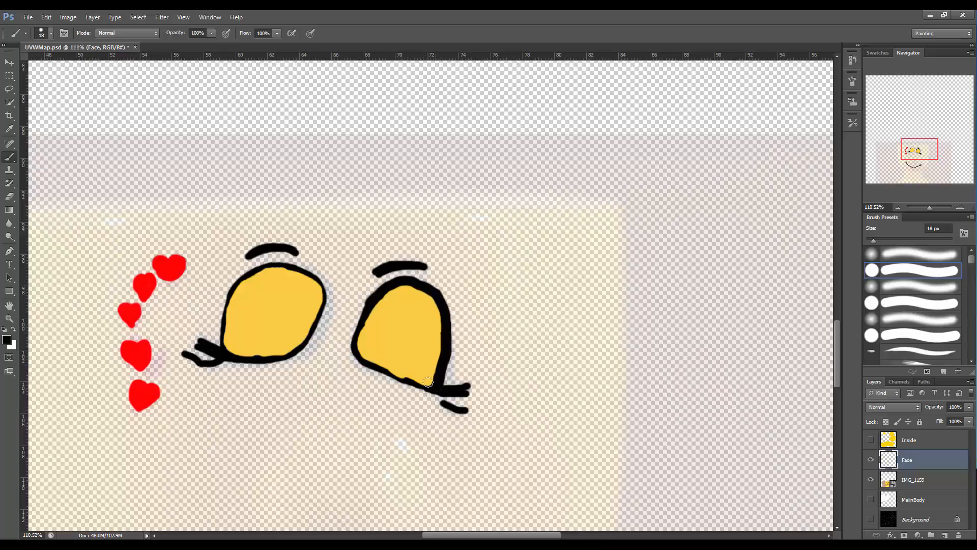
mouse_move(360, 324)
mouse_down()
mouse_move(357, 363)
mouse_move(460, 393)
mouse_up()
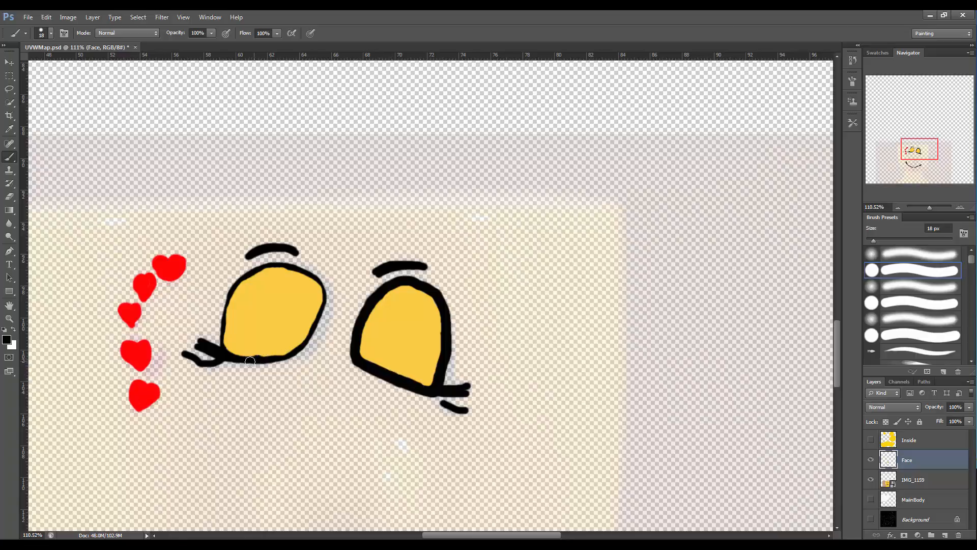
mouse_move(230, 354)
mouse_down()
mouse_move(275, 358)
mouse_move(298, 348)
mouse_move(323, 308)
mouse_move(322, 286)
mouse_move(286, 267)
mouse_move(246, 279)
mouse_move(232, 294)
mouse_move(221, 361)
mouse_up()
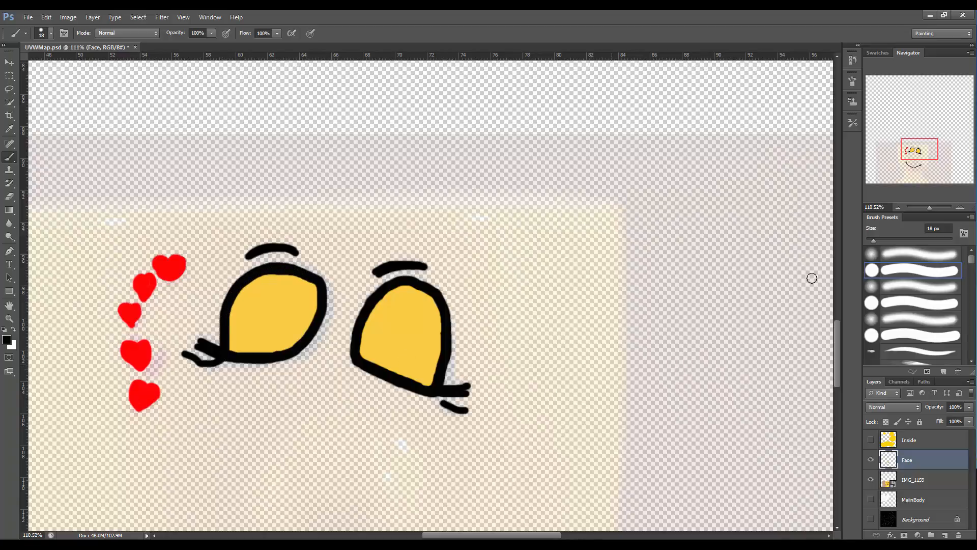
Show the Inside, MainBody and Background layers to view the whole texture.
drag(838, 325, 823, 381)
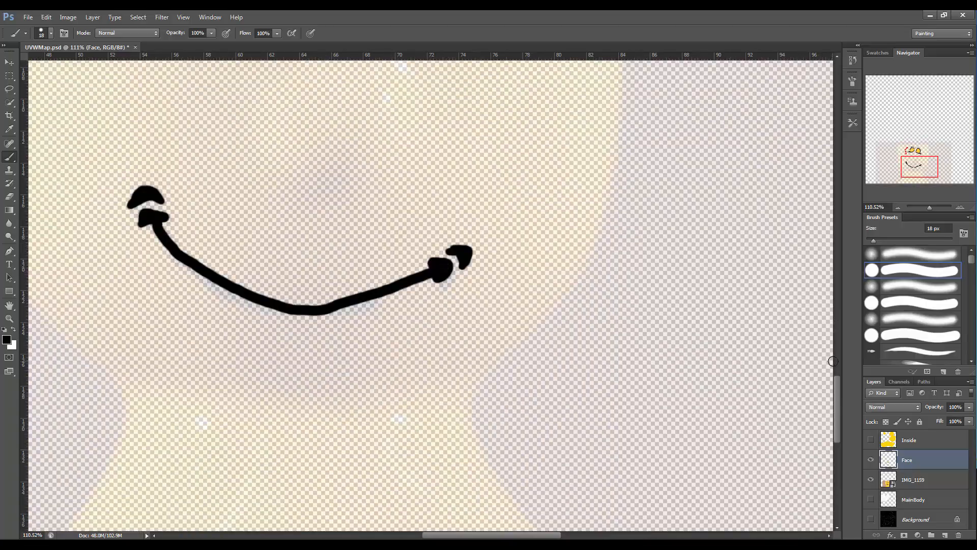
mouse_move(836, 384)
mouse_down()
mouse_move(838, 302)
mouse_move(827, 336)
mouse_up()
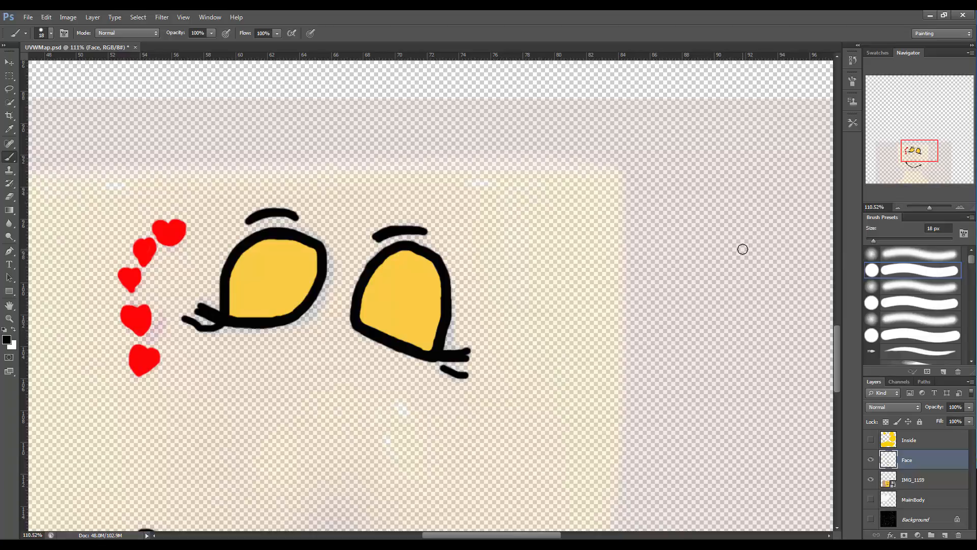
drag(837, 343, 829, 366)
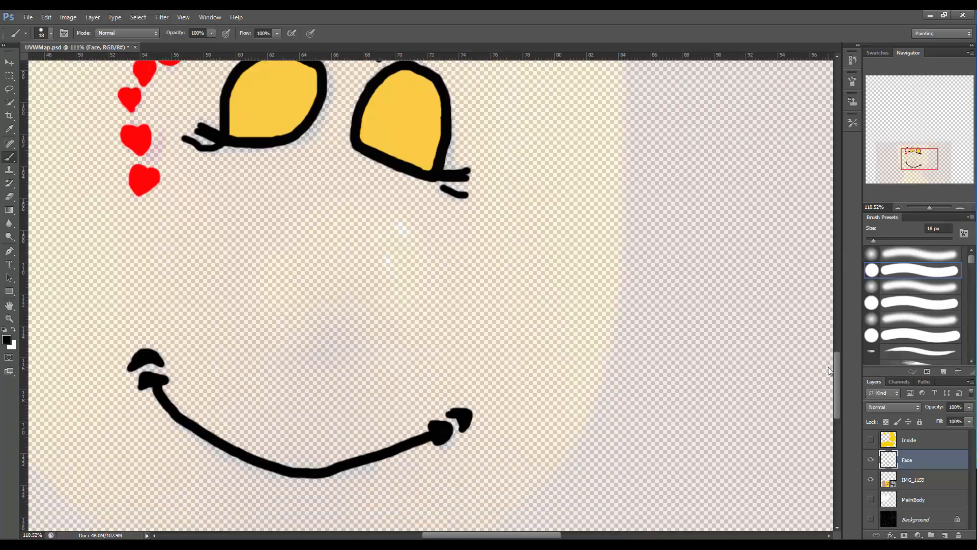
click(870, 439)
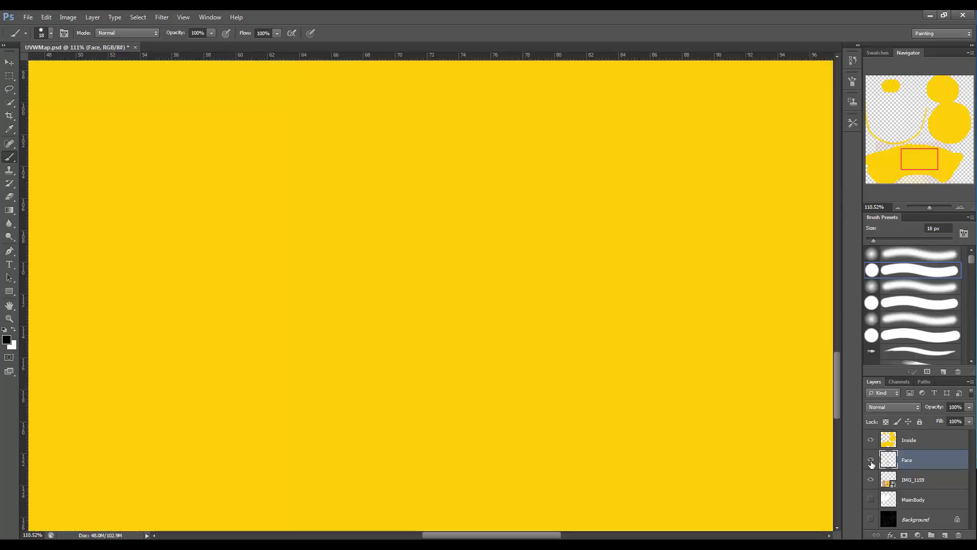
click(871, 460)
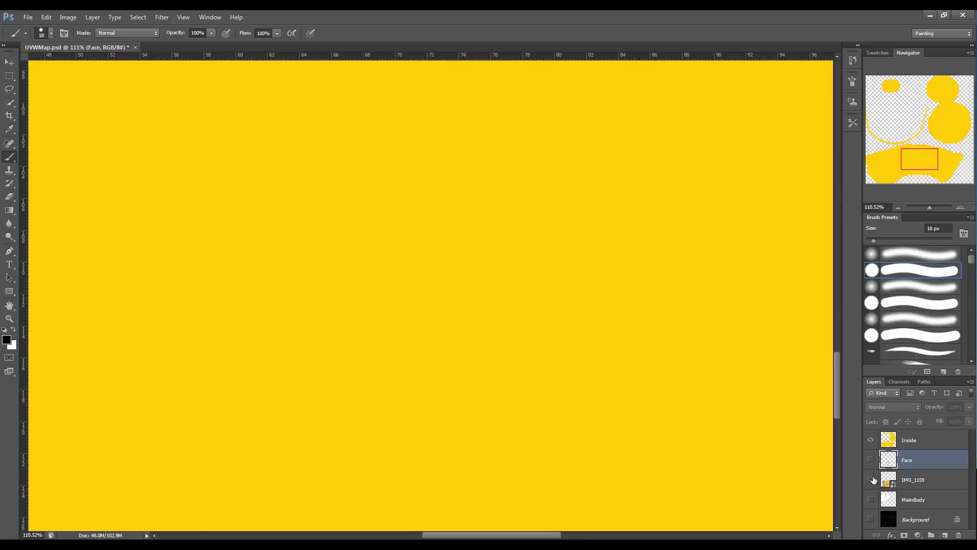
click(871, 459)
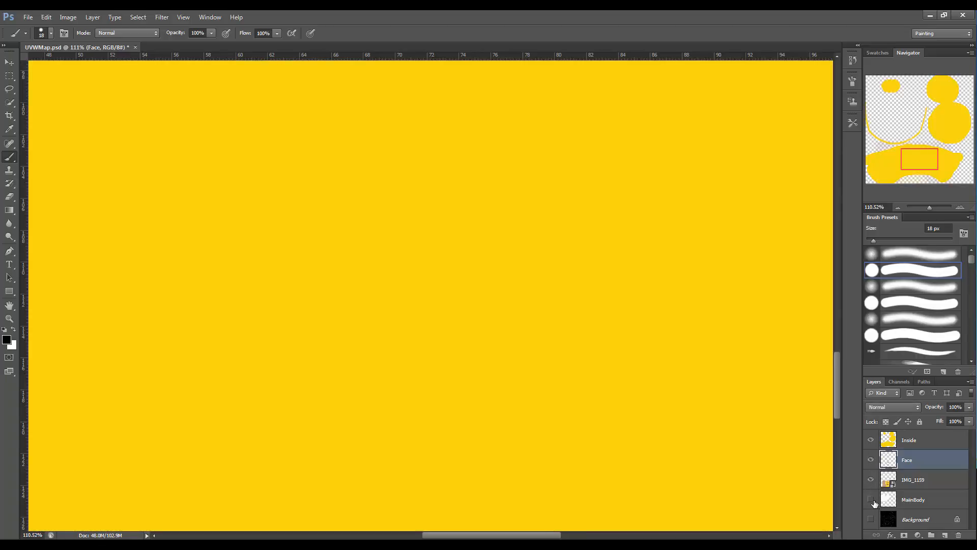
click(871, 499)
click(870, 518)
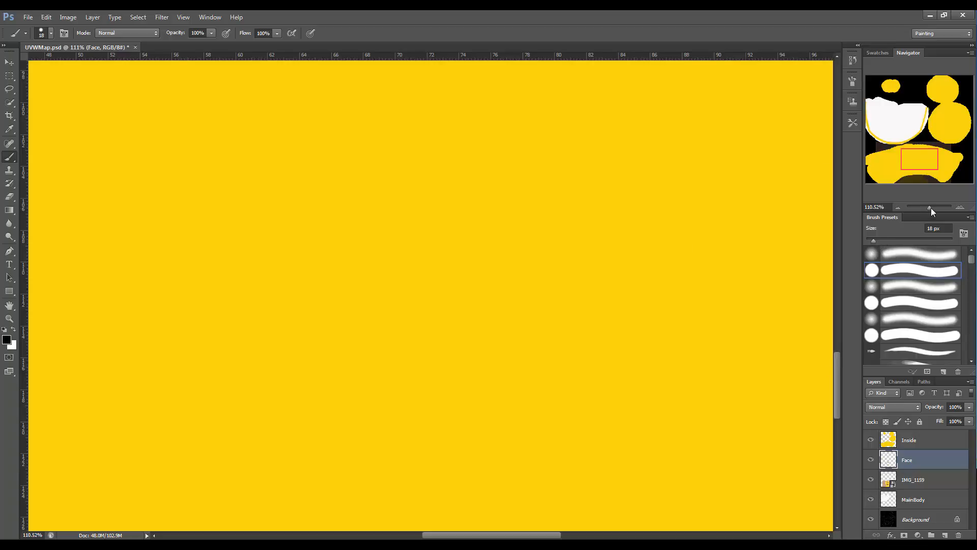
drag(930, 208, 924, 207)
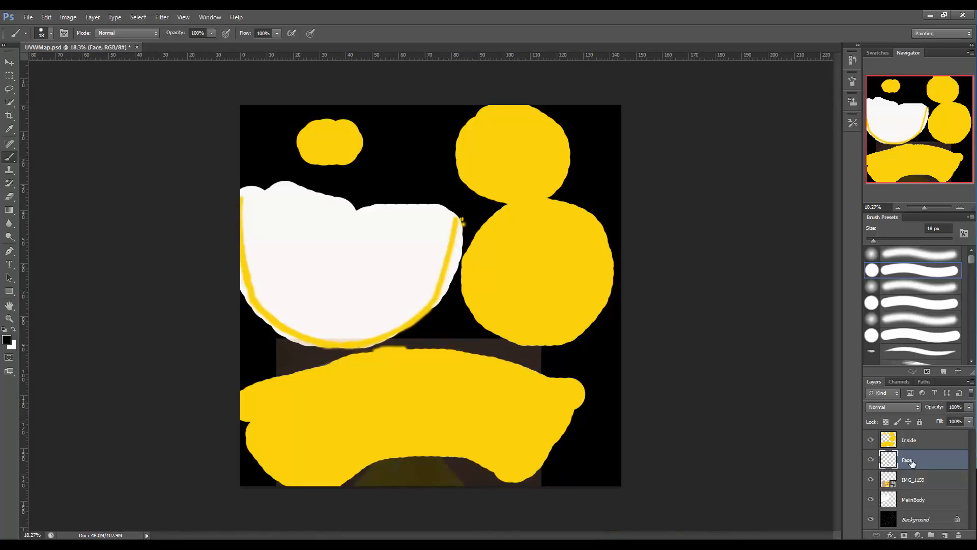
Move the Face layer above Inside and hide the IMG_1159 photo and Background layers.
drag(912, 462, 914, 435)
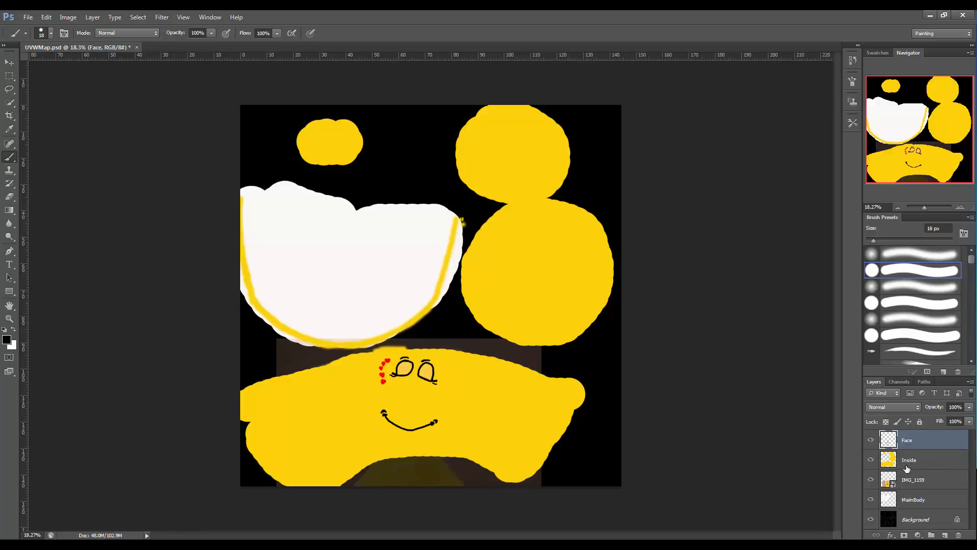
click(871, 480)
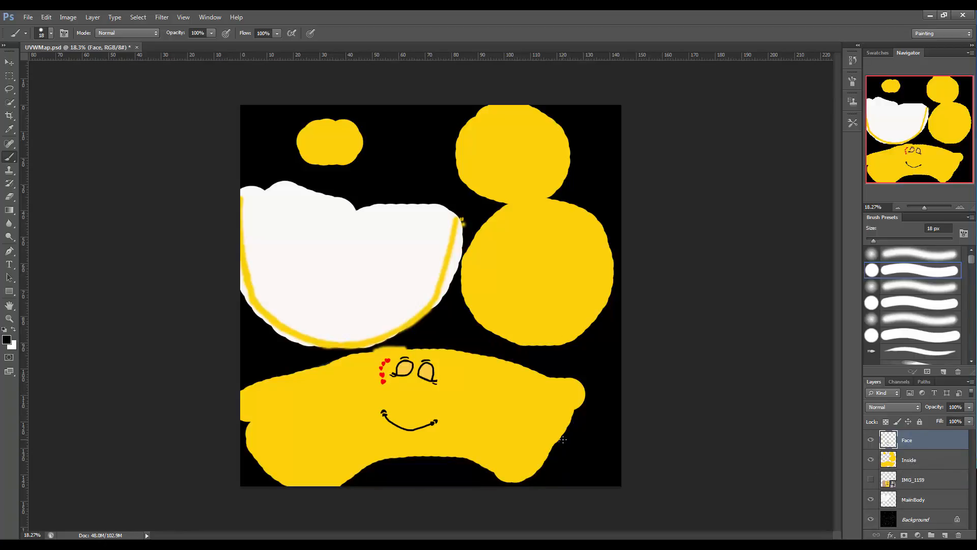
click(871, 519)
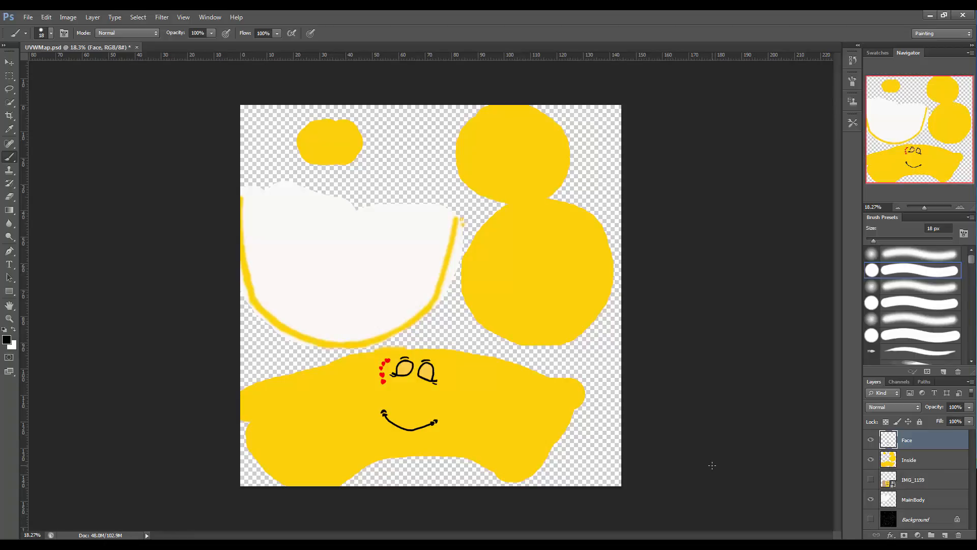
Open Save As and choose the JPEG format, declining to overwrite the existing UVWMap.jpg.
click(28, 17)
click(42, 132)
click(28, 17)
click(73, 138)
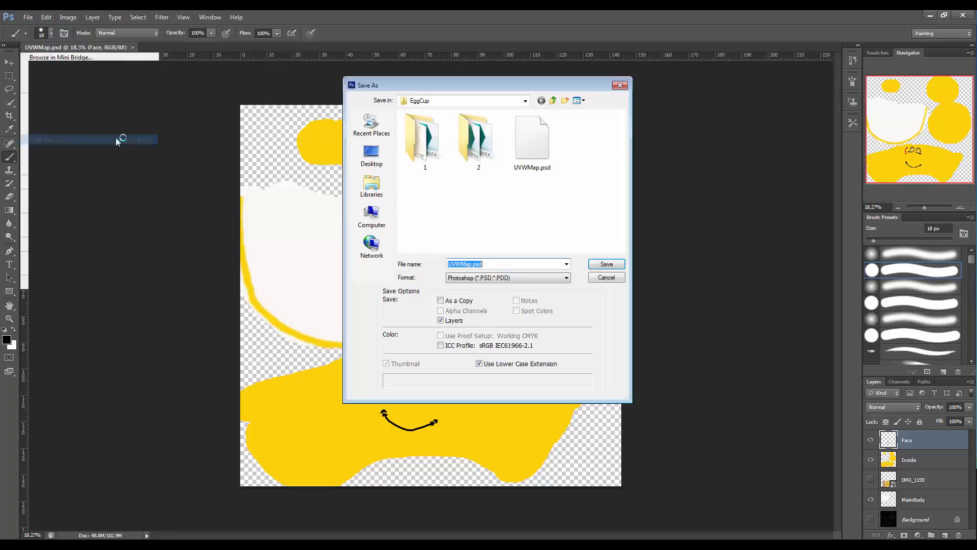
click(566, 278)
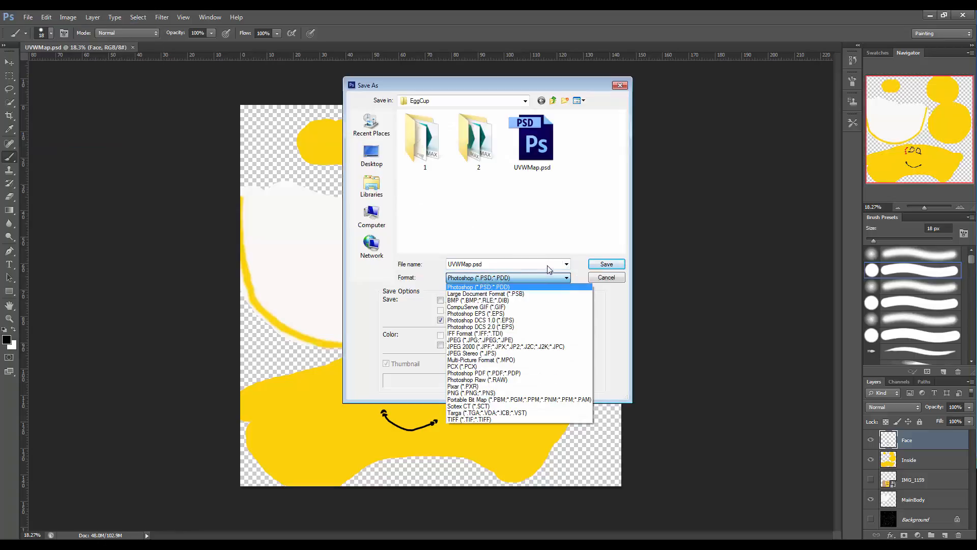
click(493, 340)
click(608, 264)
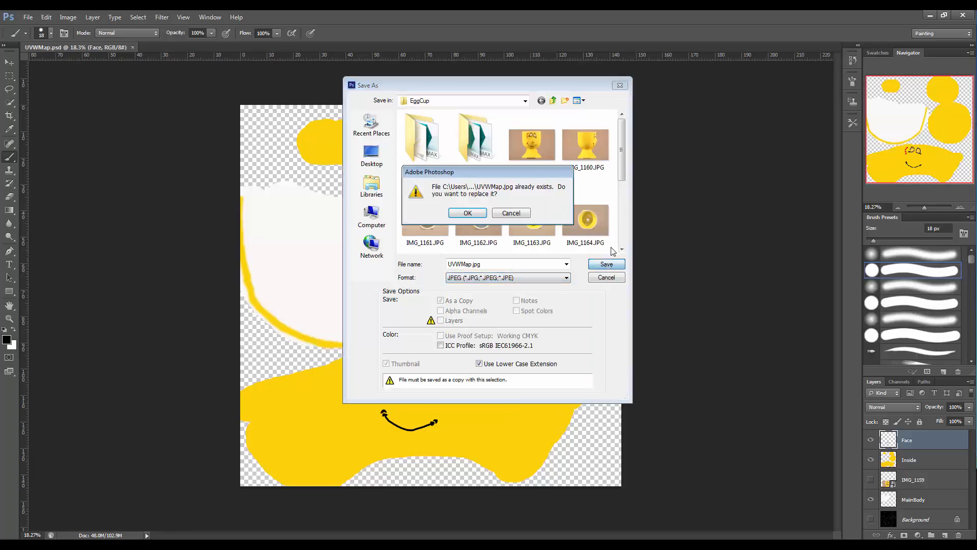
click(508, 215)
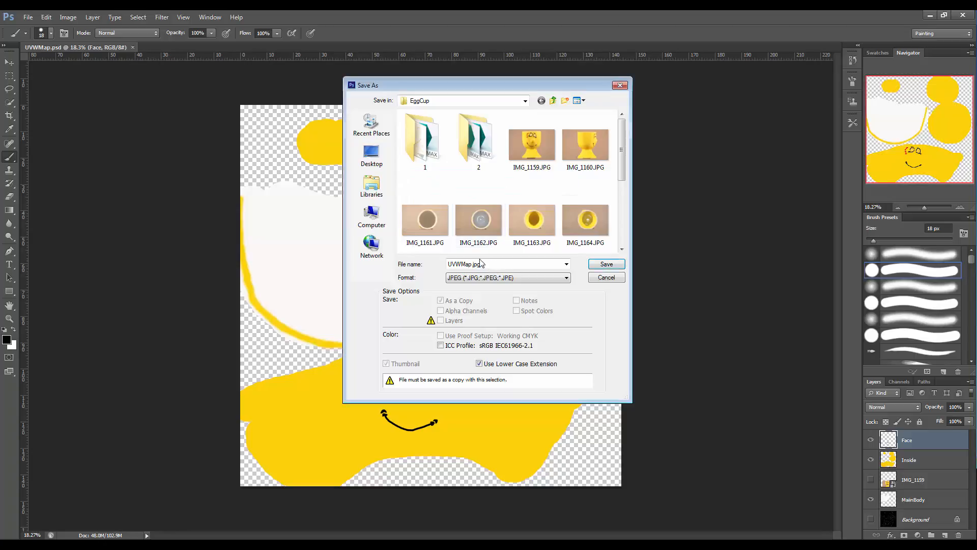
Save the texture as UVWMaterial in JPEG format, accepting the JPEG options.
key(BackSpace)
key(BackSpace)
key(BackSpace)
key(BackSpace)
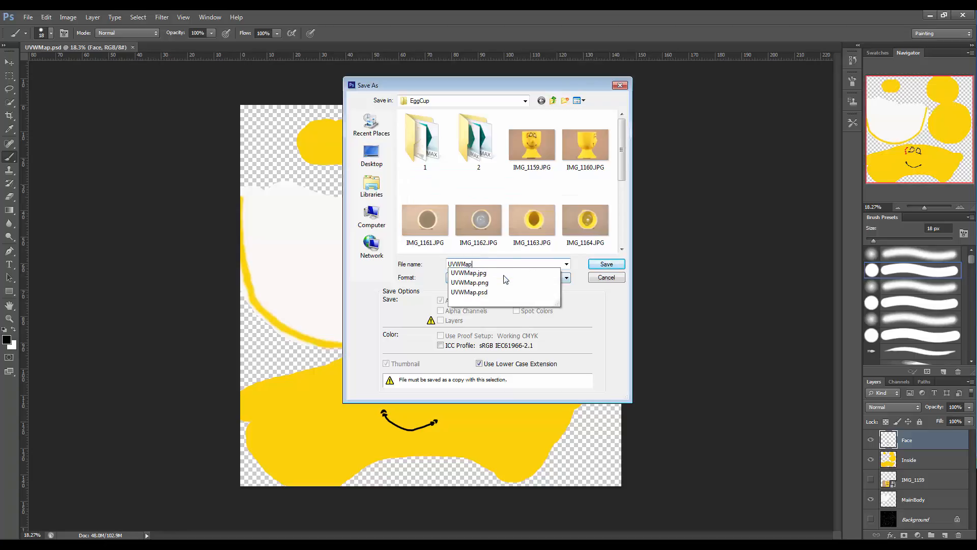
text(Material)
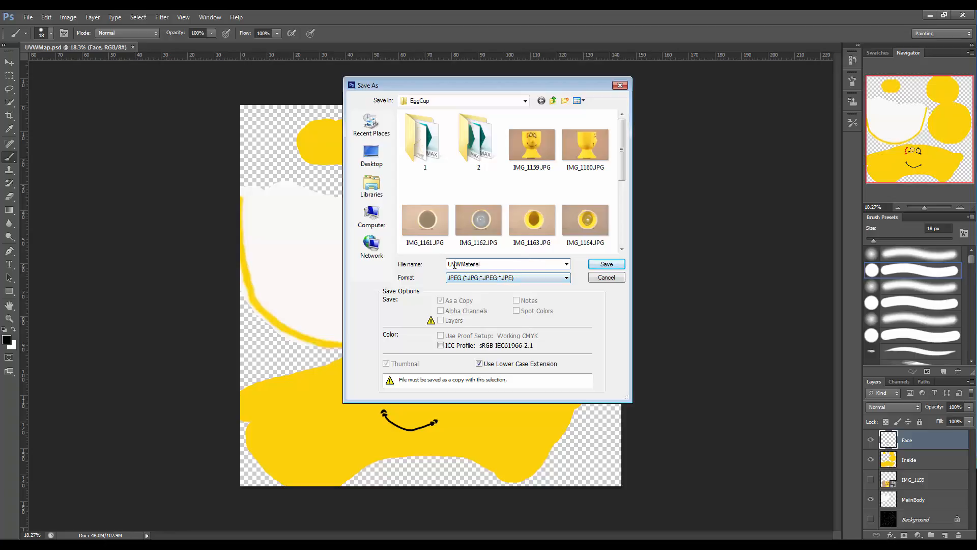
click(606, 263)
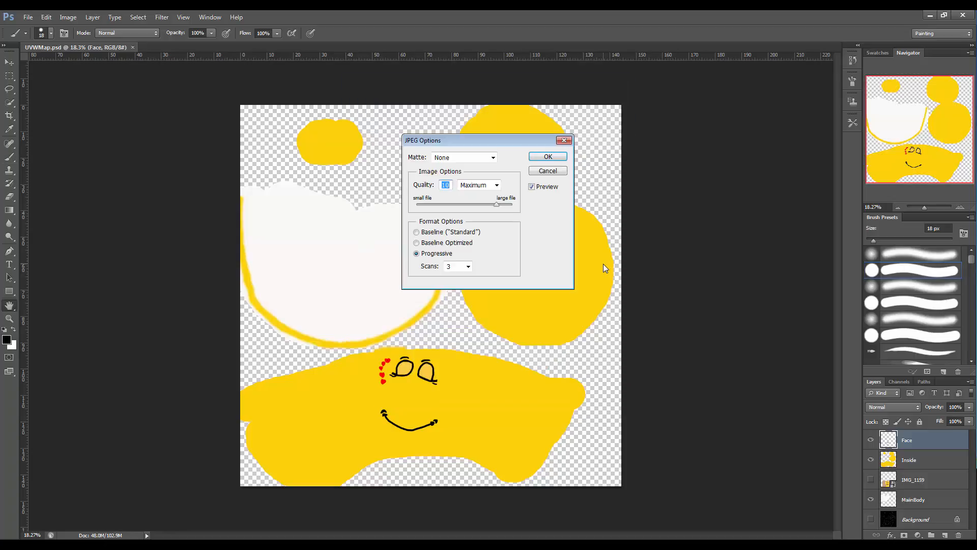
click(540, 159)
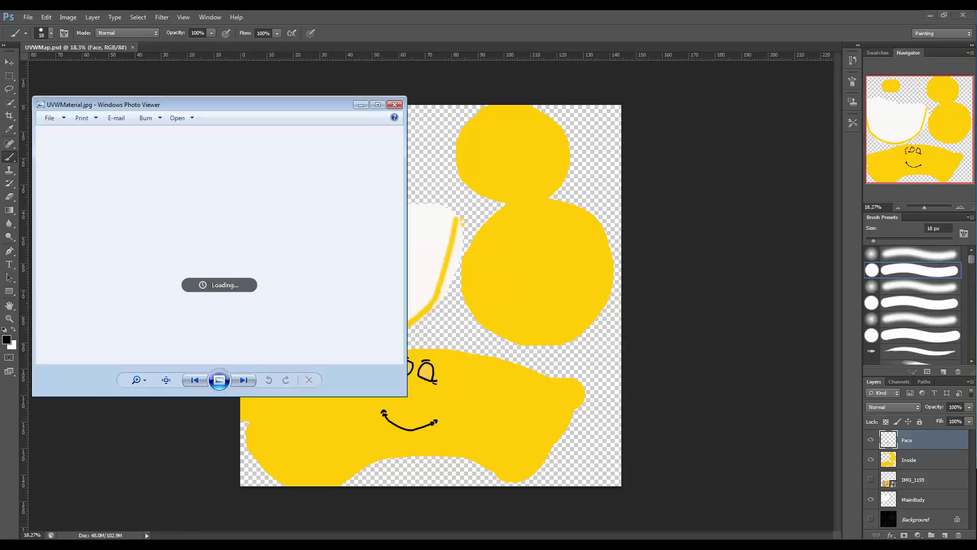
Check the saved JPEG in the photo viewer, close it and switch to 3ds Max to view the egg cup model.
drag(285, 101, 368, 95)
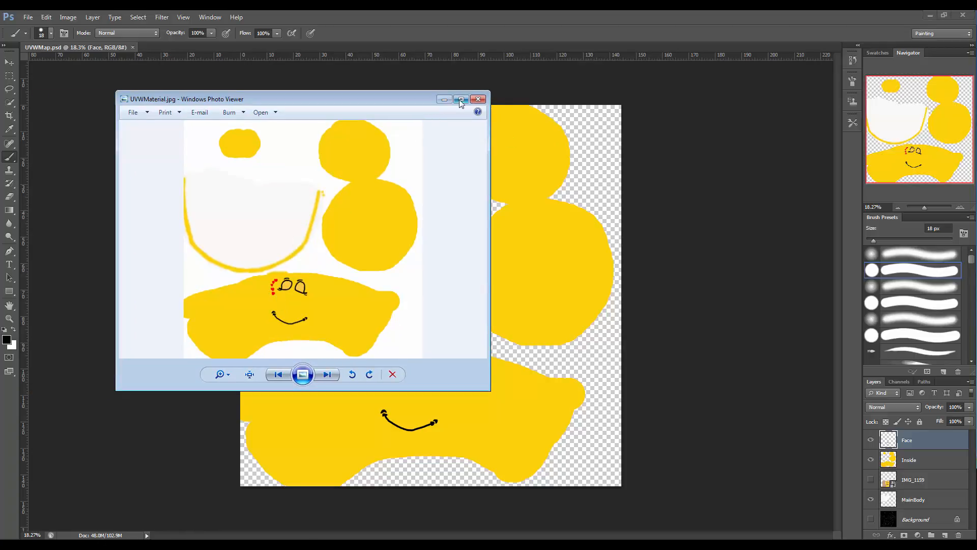
click(444, 100)
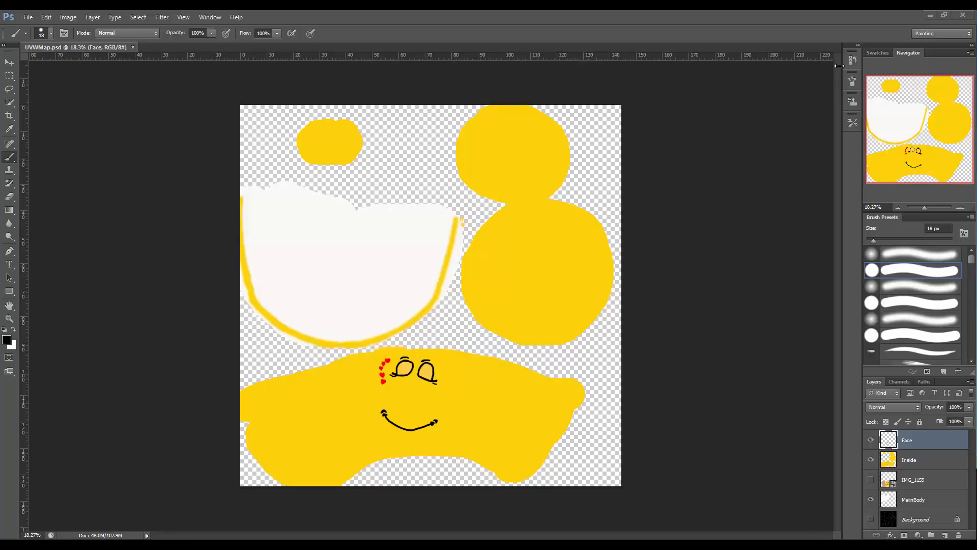
click(930, 15)
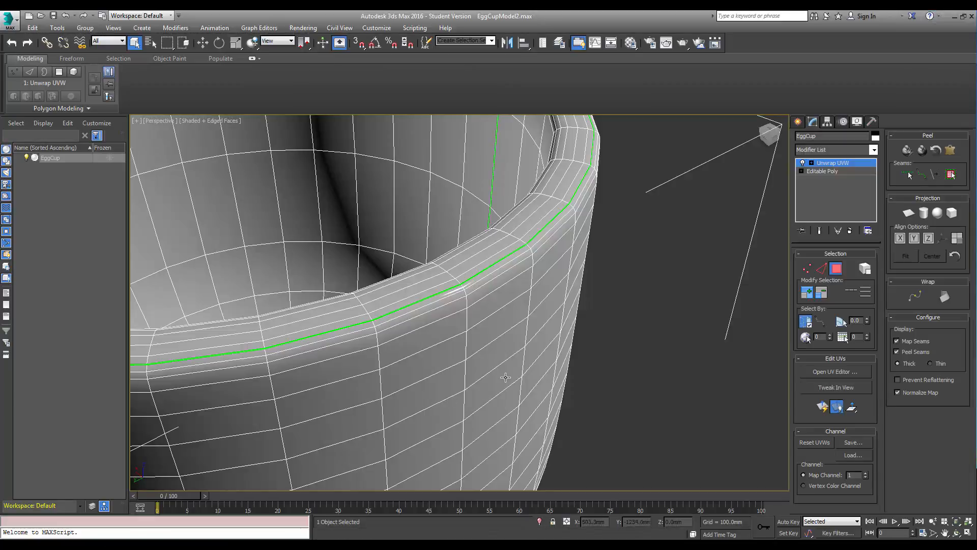
scroll(751, 380, up, 3)
scroll(751, 380, down, 10)
middle_drag(723, 380, 611, 302)
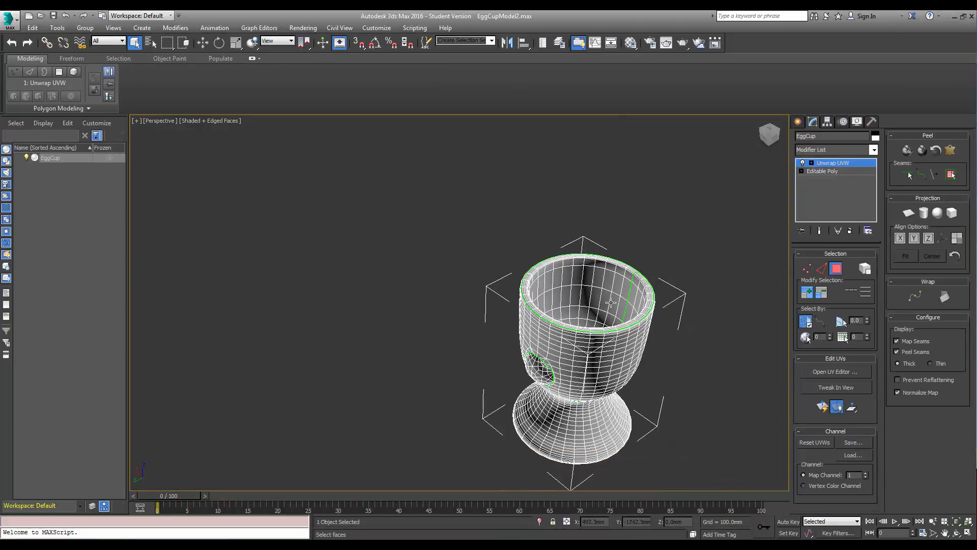
middle_drag(658, 251, 656, 181)
scroll(603, 225, up, 3)
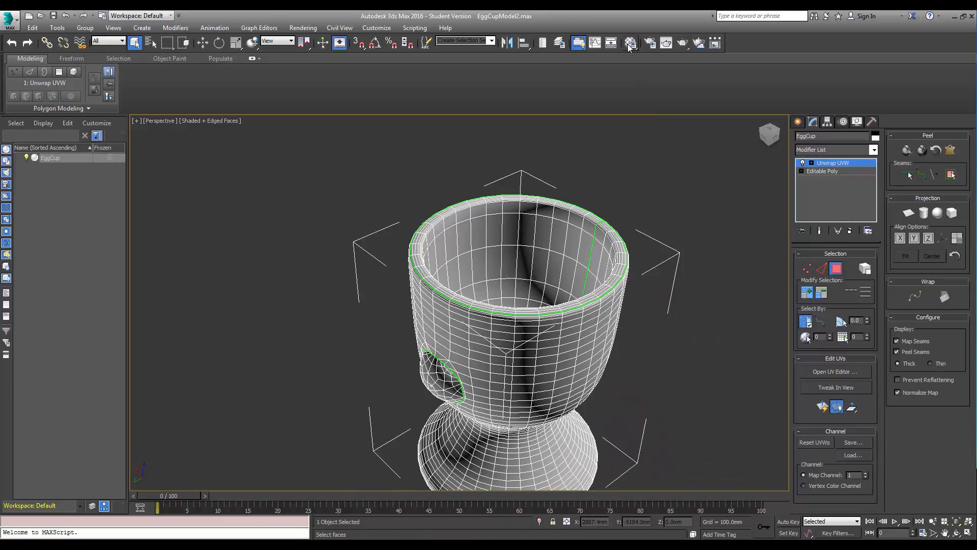
Open the Material Editor and apply the Glazed Ceramic template to the Arch & Design material.
key(m)
drag(652, 76, 274, 87)
drag(351, 88, 278, 64)
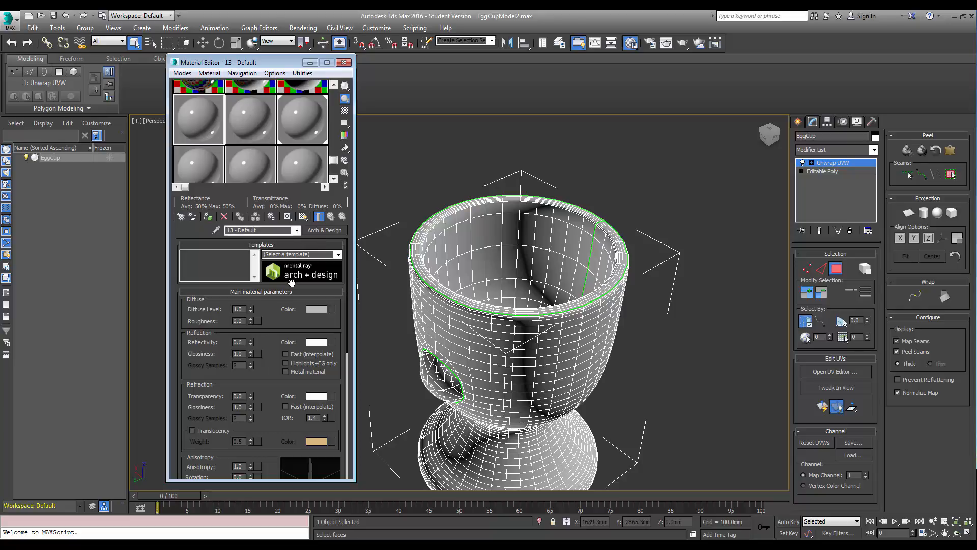
click(337, 254)
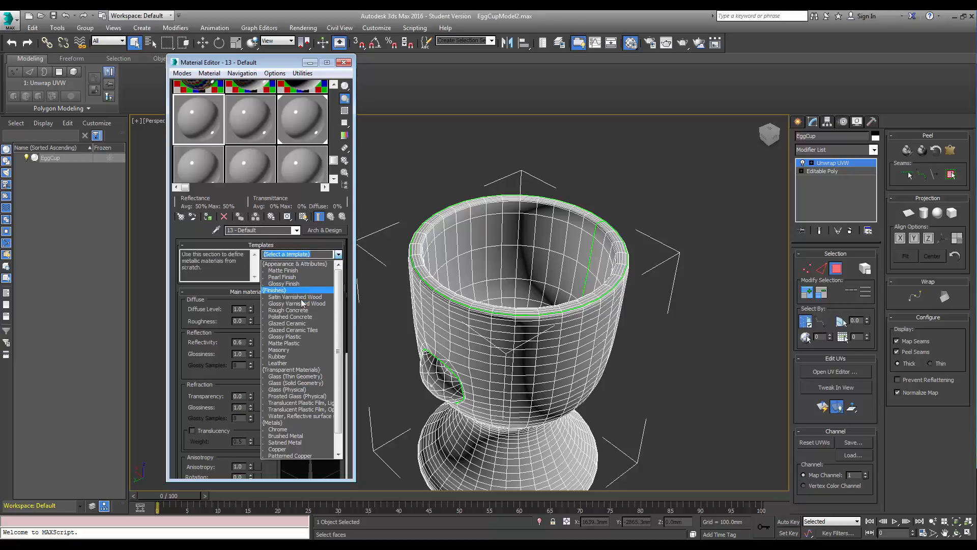
click(294, 324)
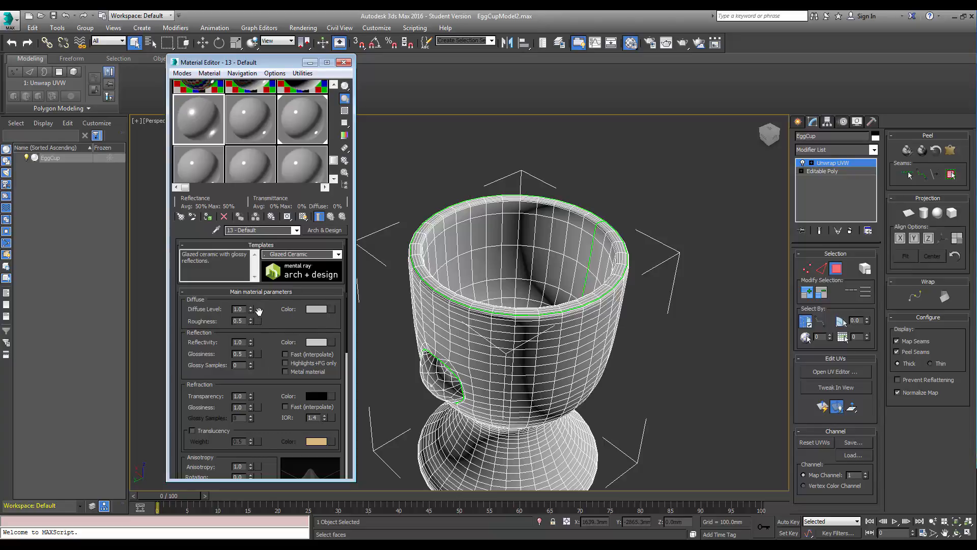
Add a Bitmap map to the material's diffuse colour.
click(332, 309)
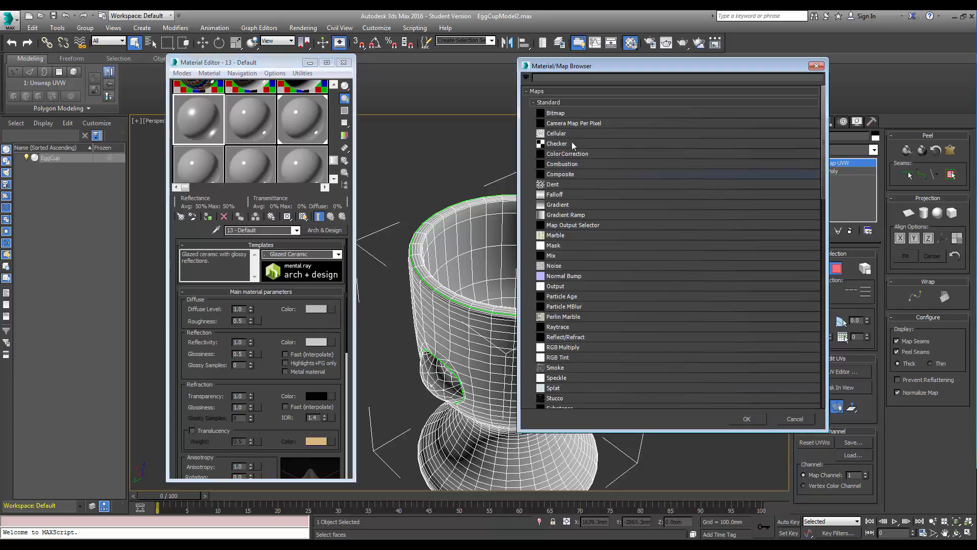
click(565, 113)
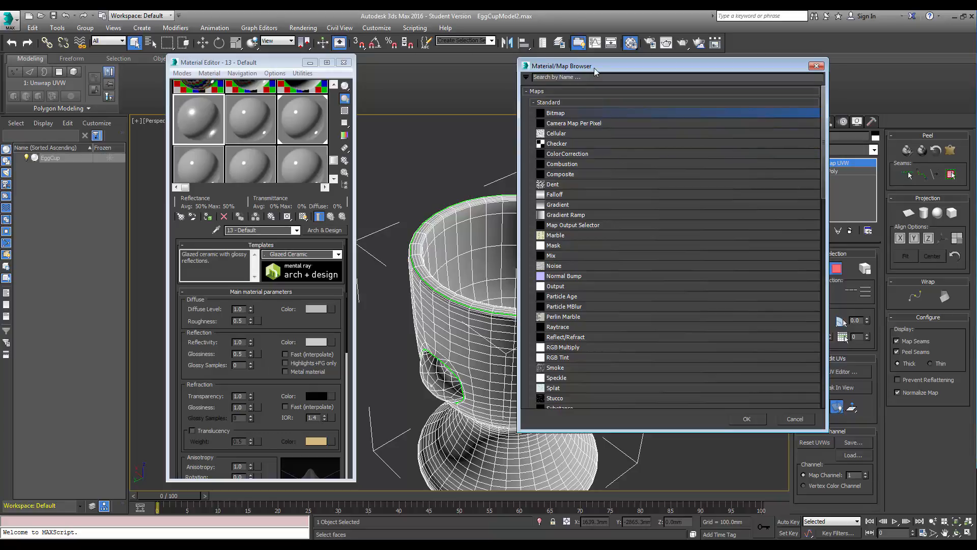
drag(585, 67, 499, 47)
double_click(466, 92)
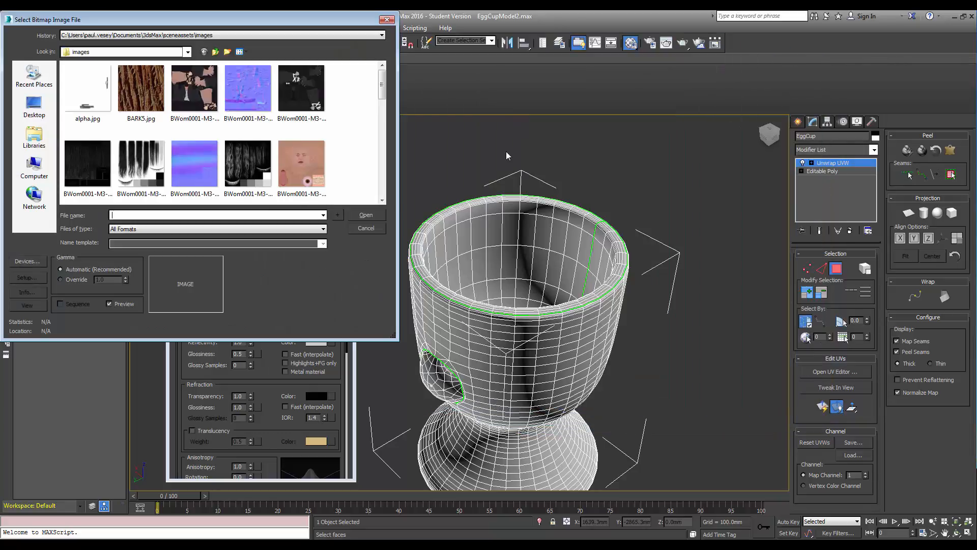
Load UVWMaterial.jpg from the EggCup folder as the diffuse bitmap and turn off Use Real-World Scale.
click(34, 142)
double_click(94, 72)
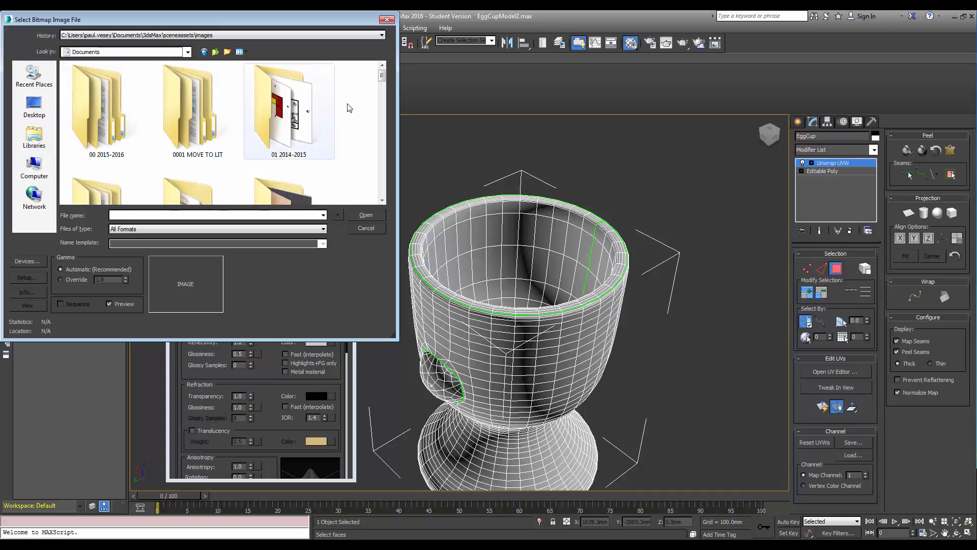
drag(384, 87, 383, 120)
double_click(203, 123)
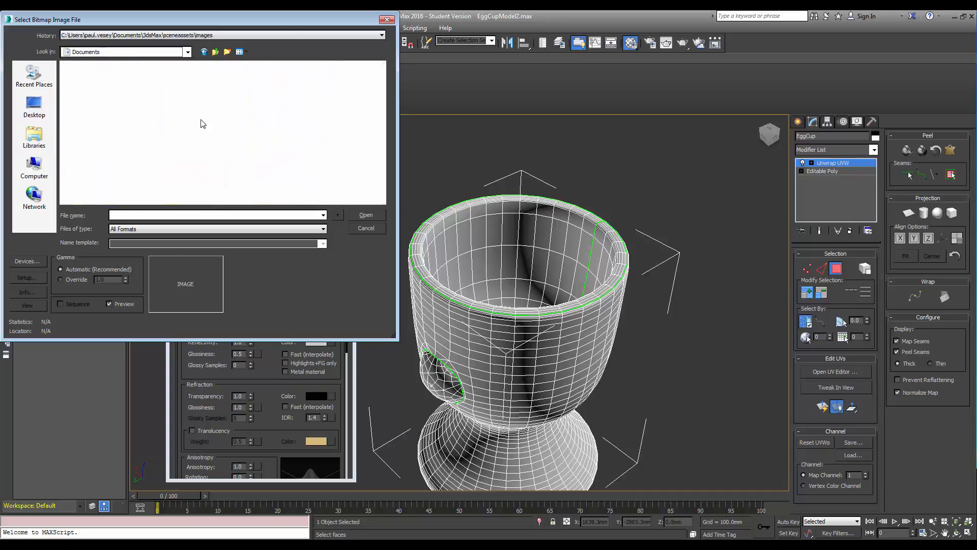
double_click(100, 112)
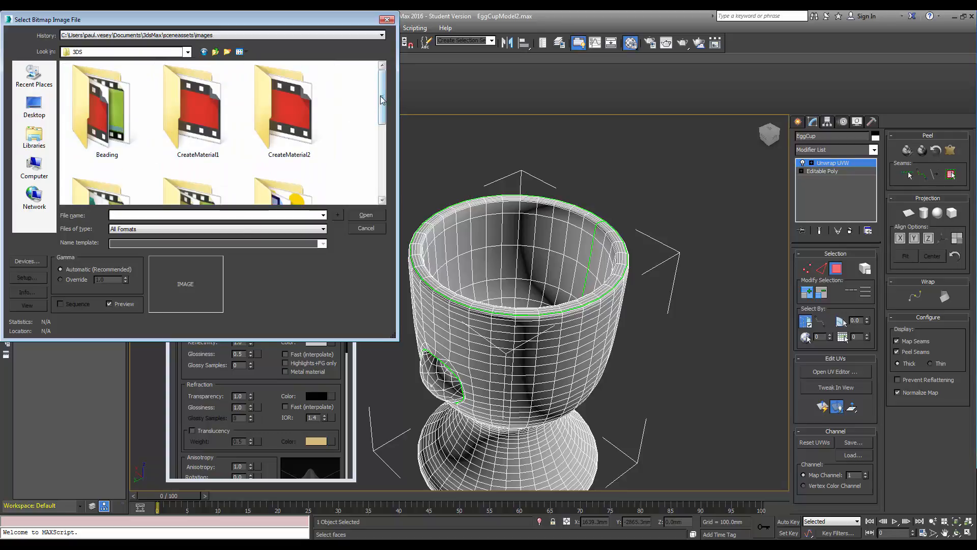
drag(382, 108, 382, 151)
double_click(289, 123)
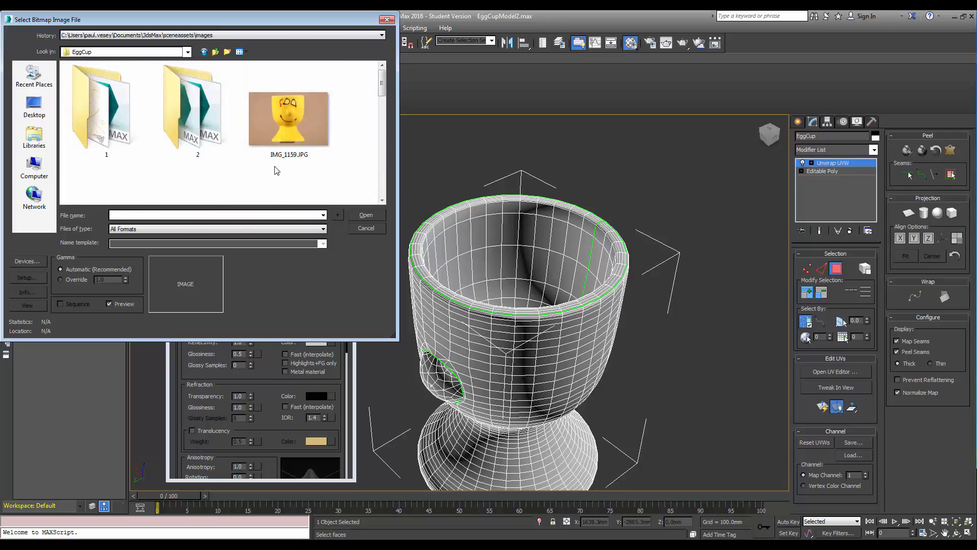
drag(381, 87, 375, 193)
click(294, 170)
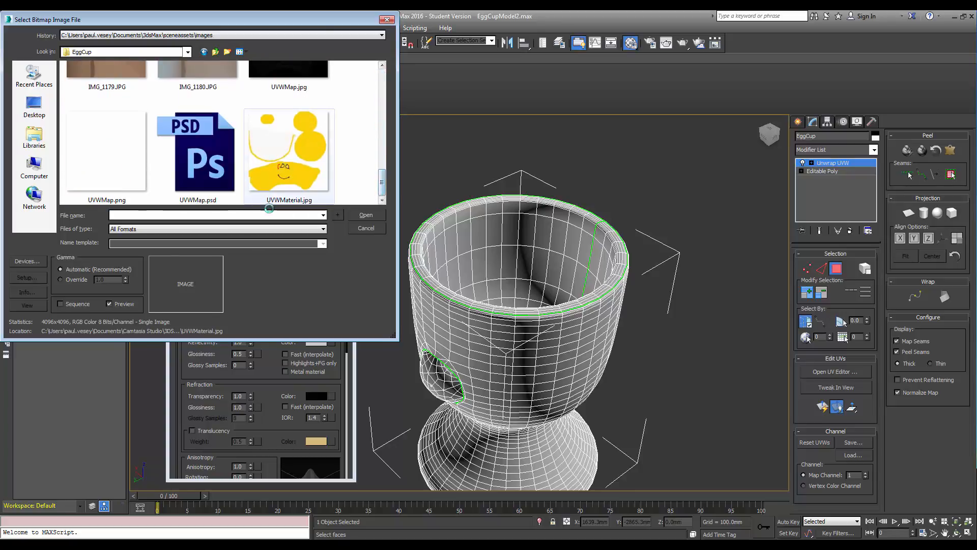
double_click(307, 188)
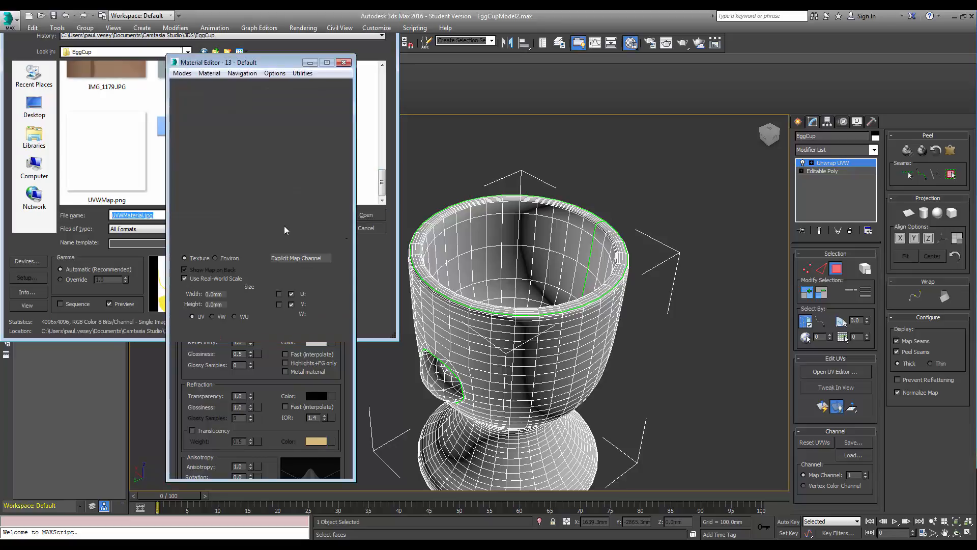
click(184, 278)
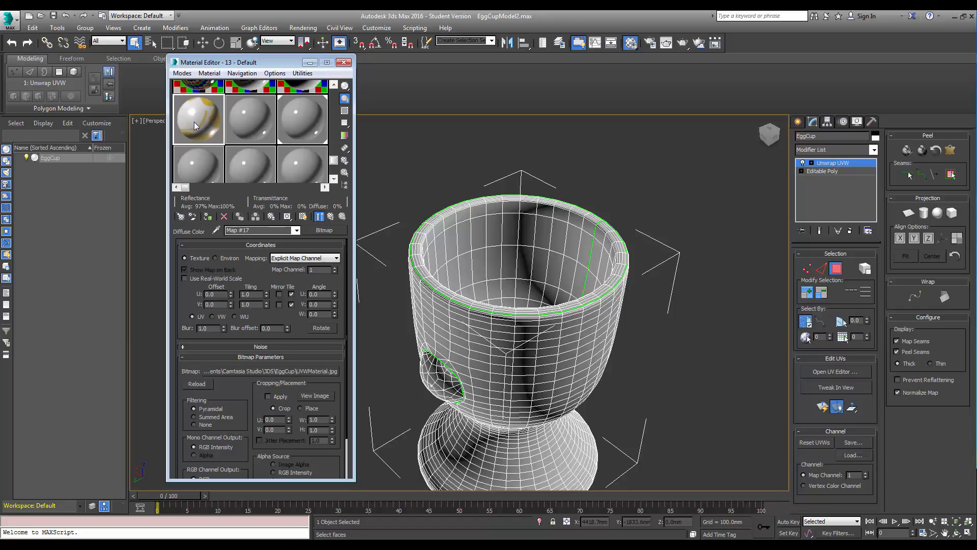
Rename the material EggCup and assign it to the egg cup model.
drag(194, 121, 423, 298)
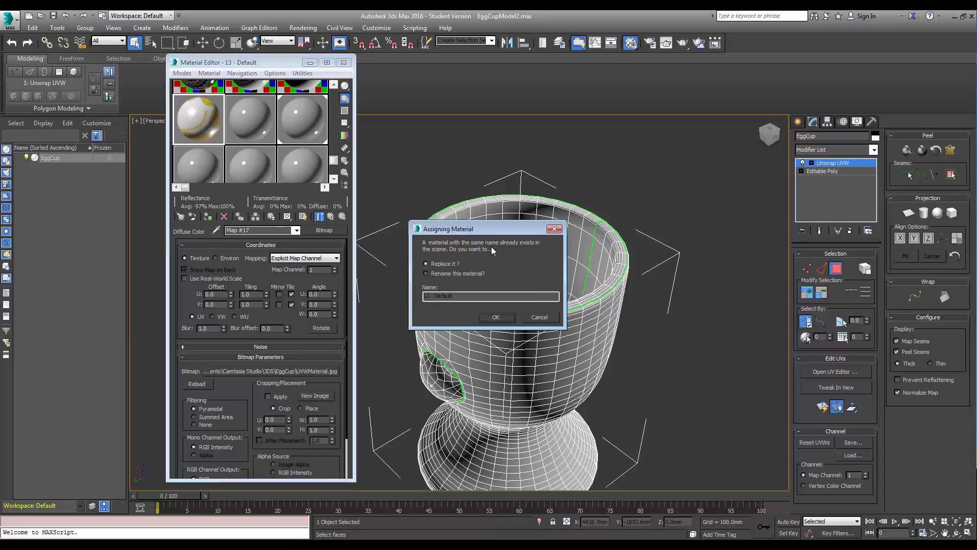
click(546, 320)
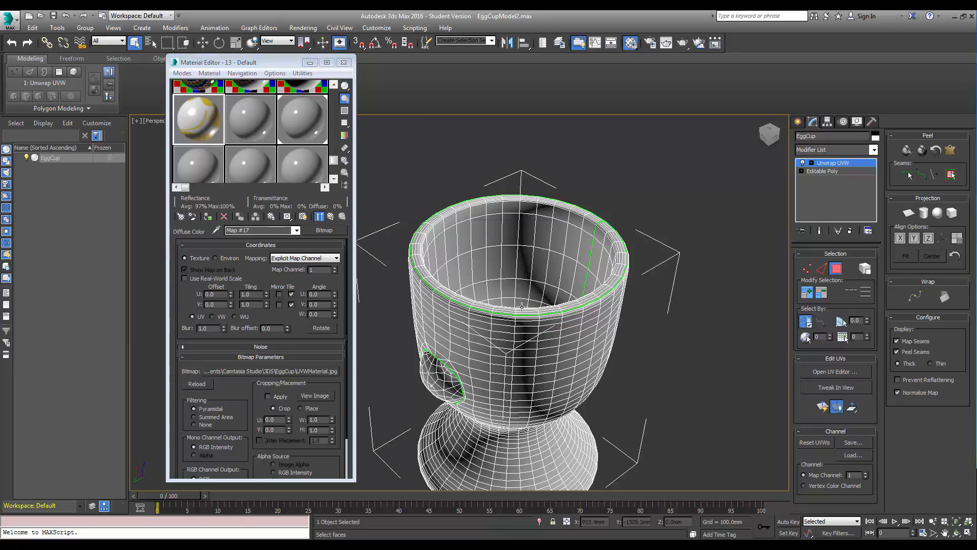
click(332, 217)
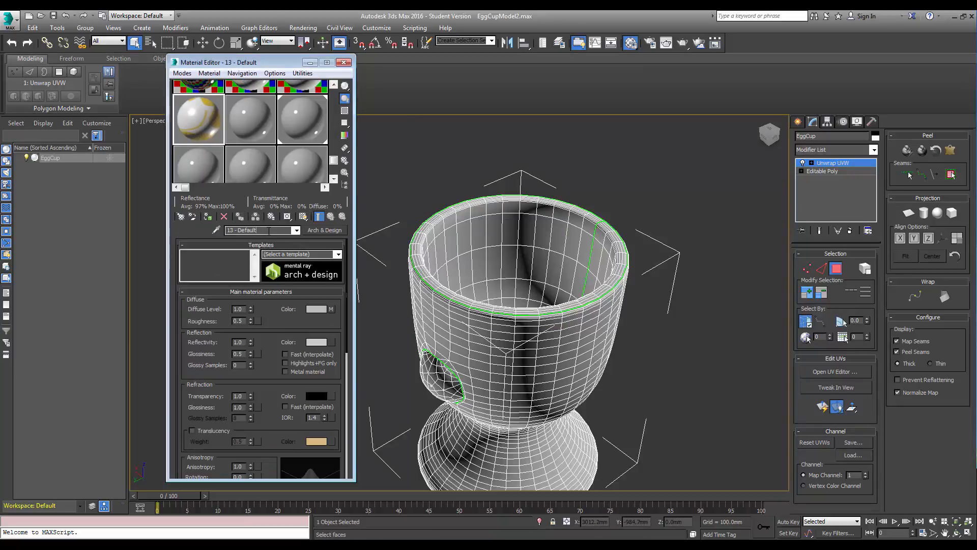
drag(268, 230, 176, 230)
text(EggCup)
drag(191, 117, 432, 305)
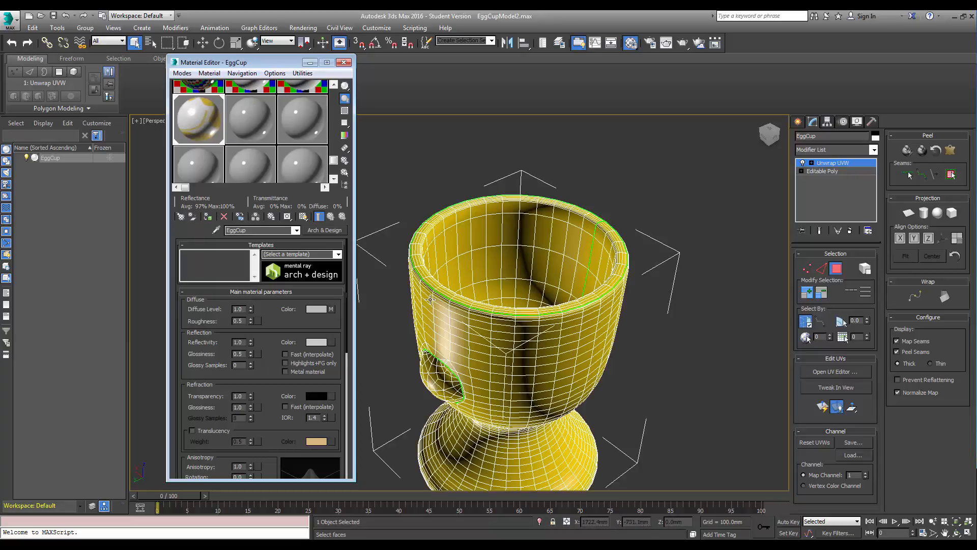
Show the material's texture in the viewport, check it from above, and close the Material Editor.
click(769, 134)
alt+middle_drag(550, 359, 549, 360)
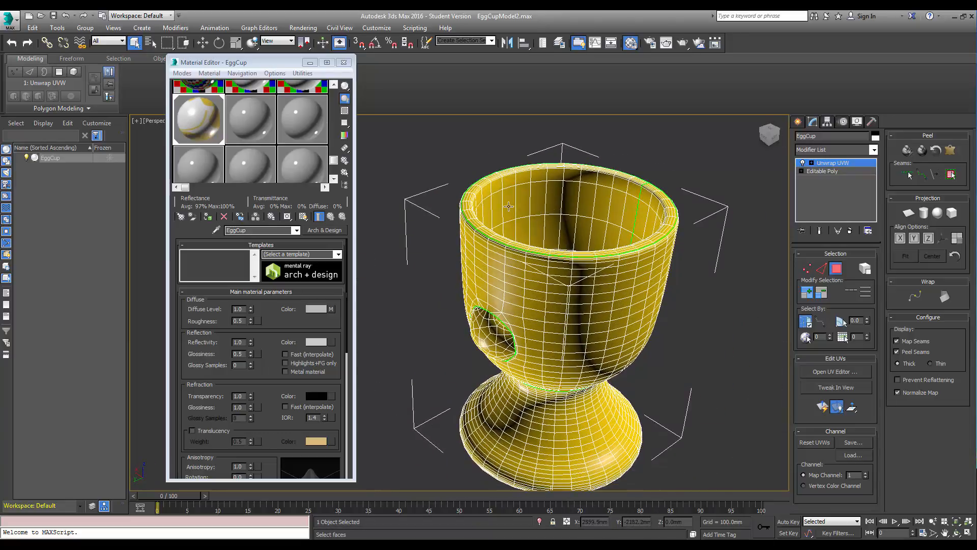
click(306, 217)
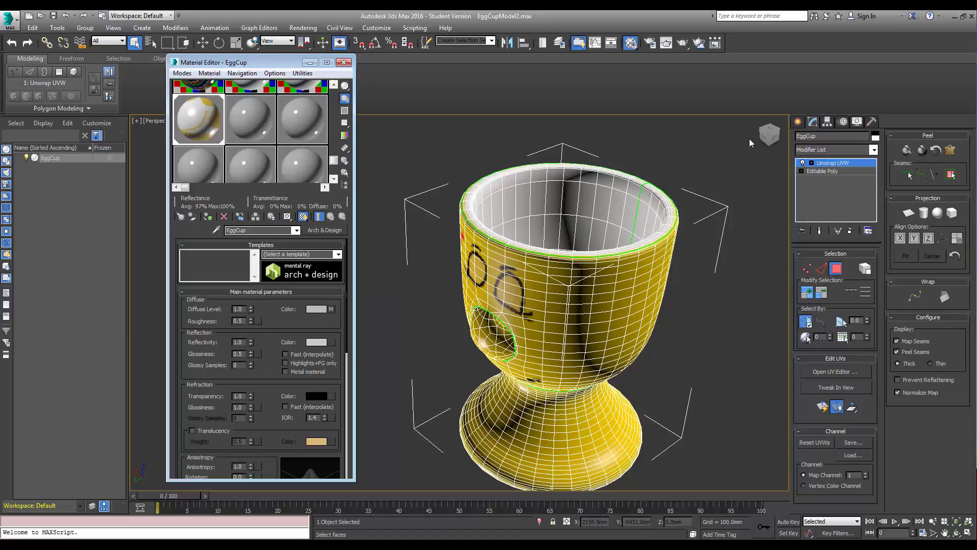
click(769, 133)
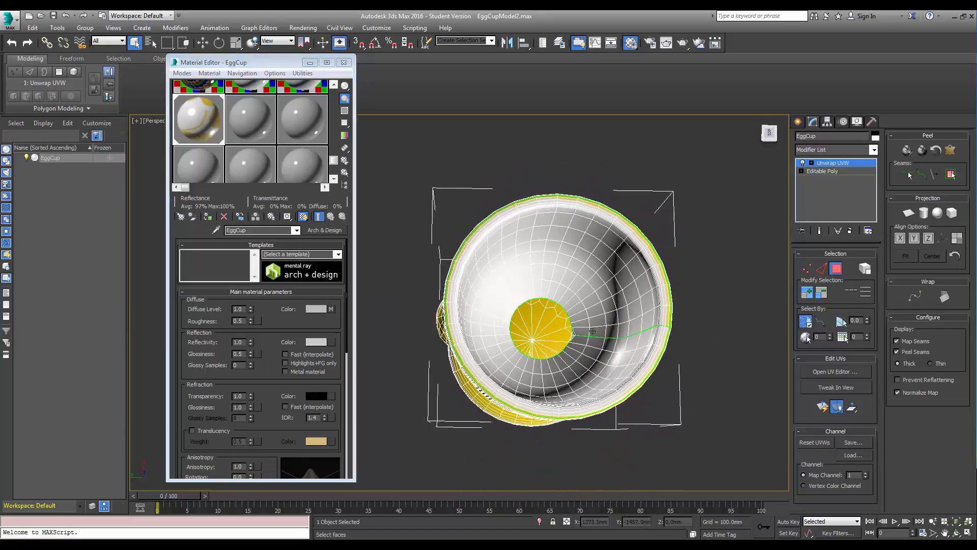
alt+middle_drag(562, 329, 592, 332)
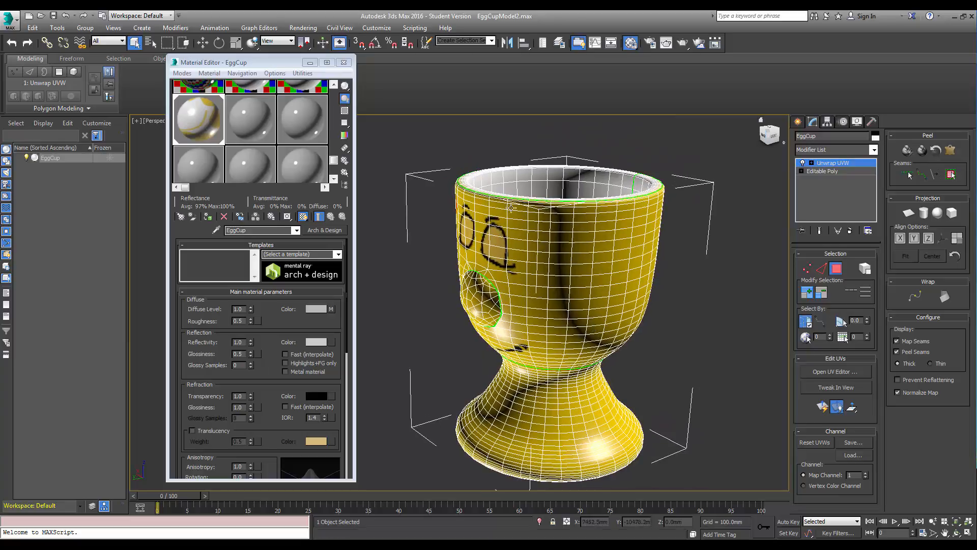
click(342, 63)
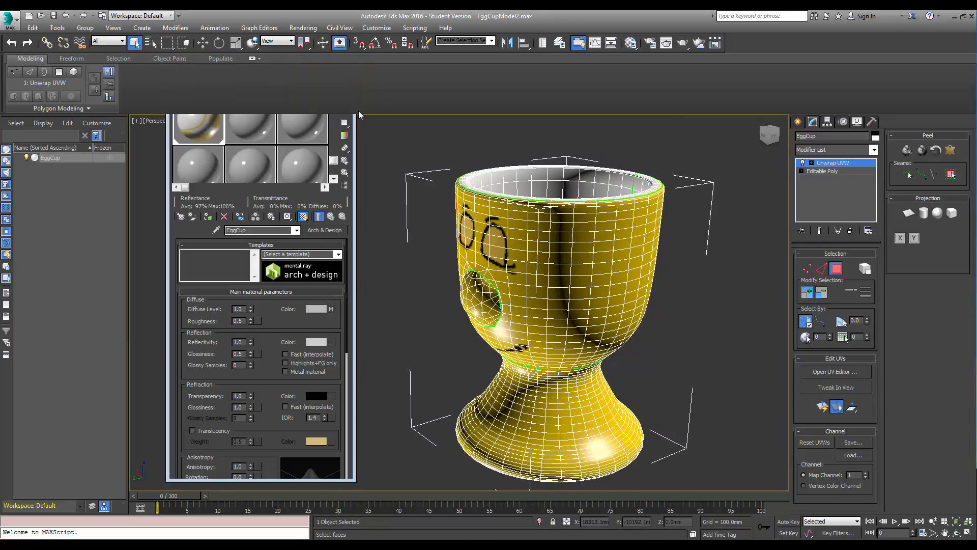
Render the perspective view of the egg cup and zoom into the rendered face.
drag(772, 136, 767, 133)
middle_drag(612, 218, 545, 200)
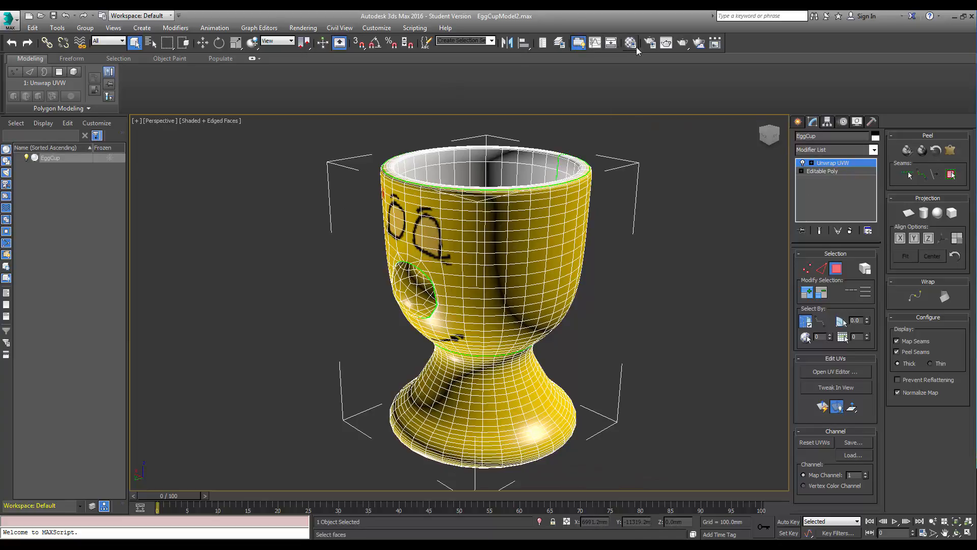
click(680, 43)
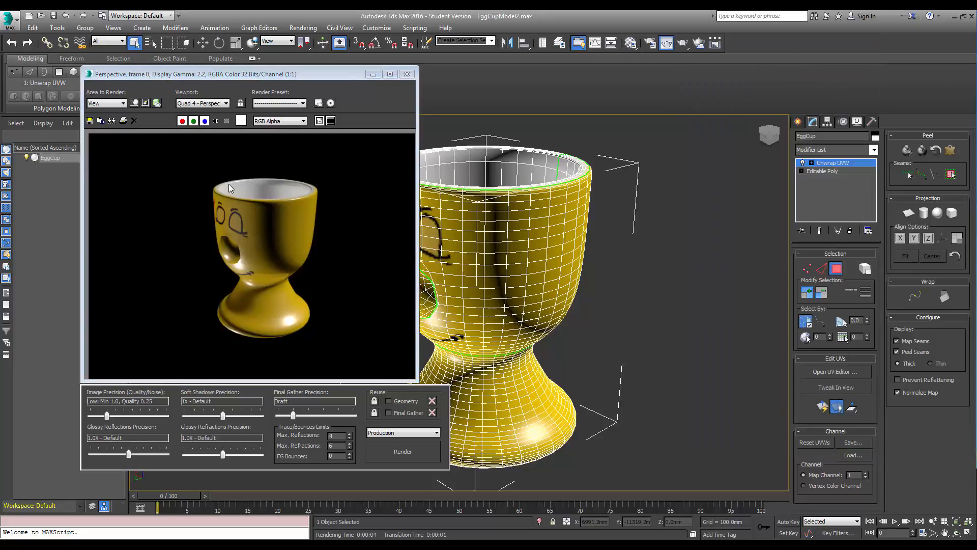
click(233, 227)
scroll(233, 227, up, 4)
scroll(233, 226, down, 2)
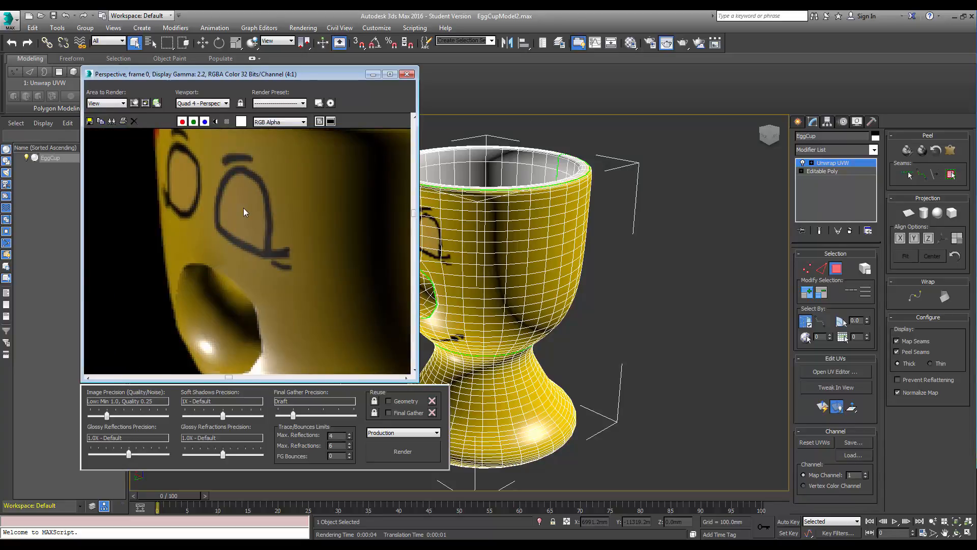
scroll(260, 226, down, 1)
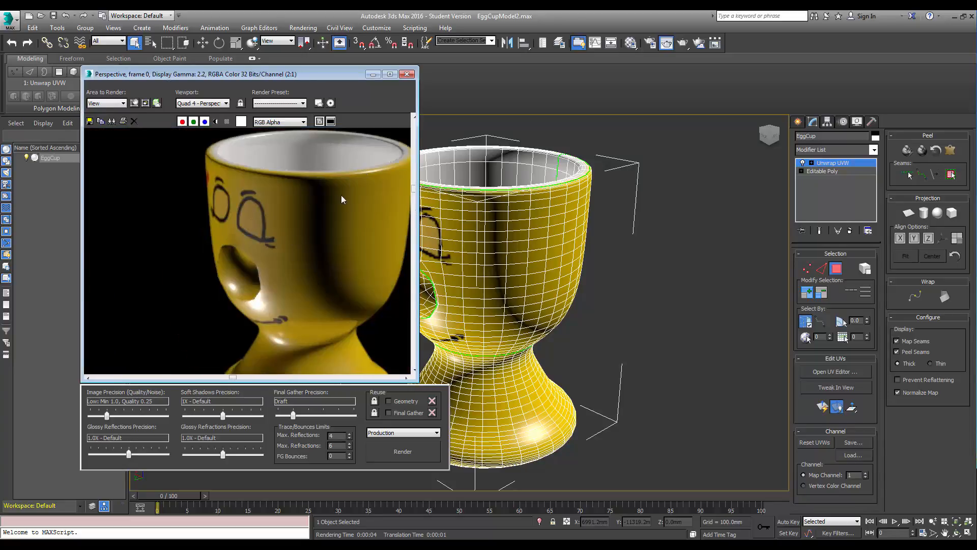
Inspect the rendered egg cup's rim and texture up close, then close the rendered frame window.
scroll(341, 199, up, 1)
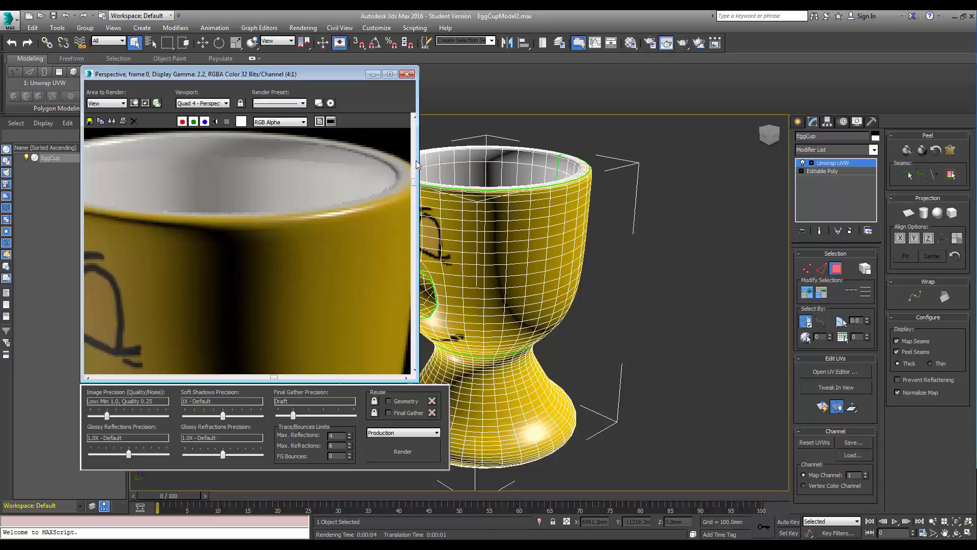
drag(416, 164, 441, 173)
scroll(414, 185, up, 2)
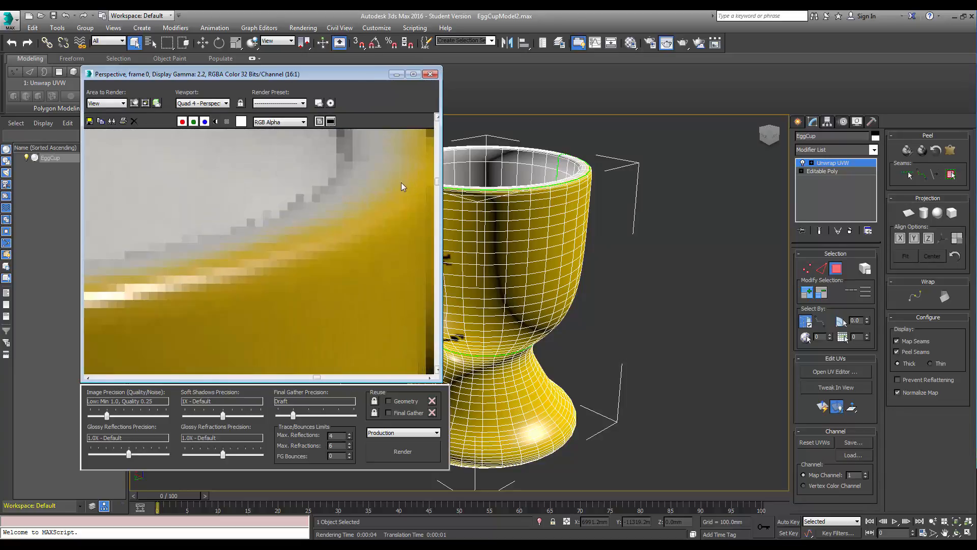
scroll(373, 194, down, 3)
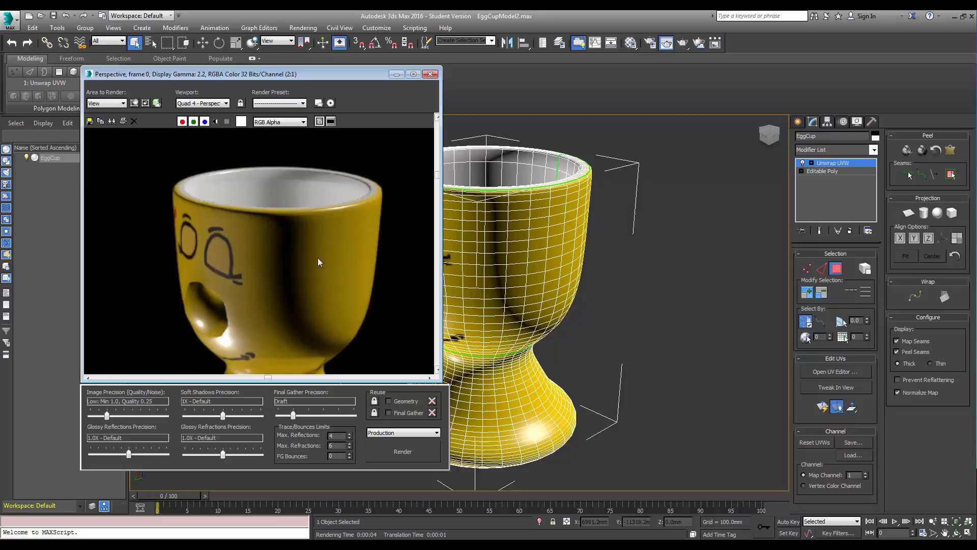
click(430, 74)
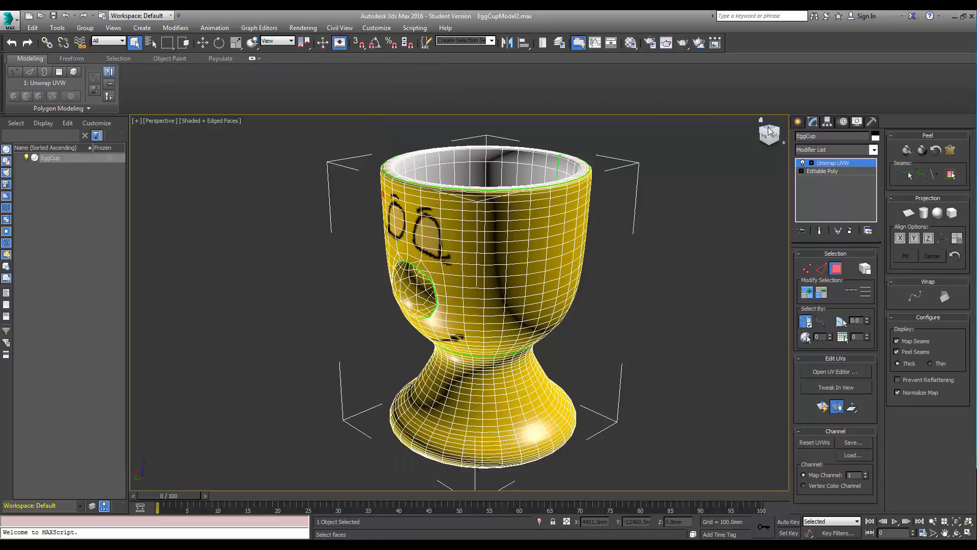
Render the egg cup from the front view and zoom into the rendered painted face.
click(771, 135)
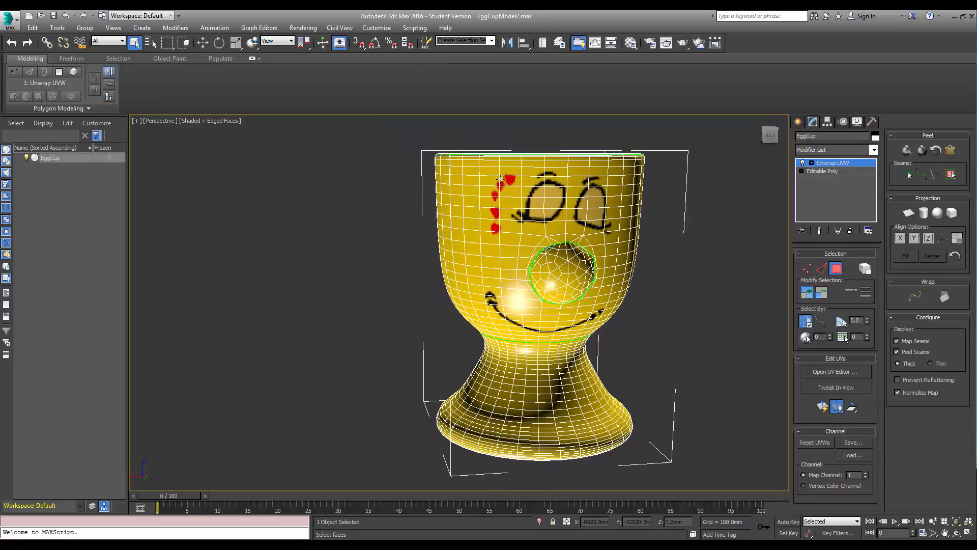
click(673, 44)
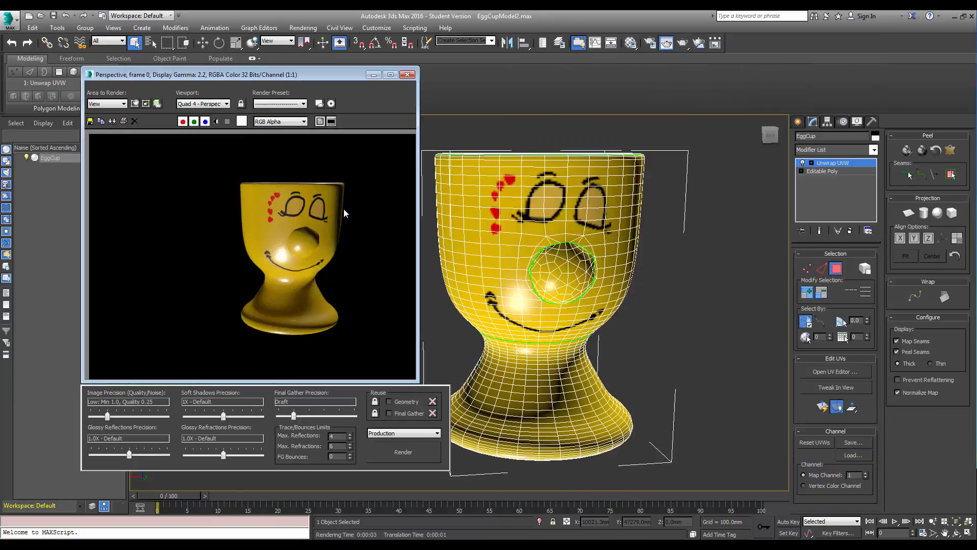
scroll(276, 207, up, 1)
scroll(276, 206, up, 1)
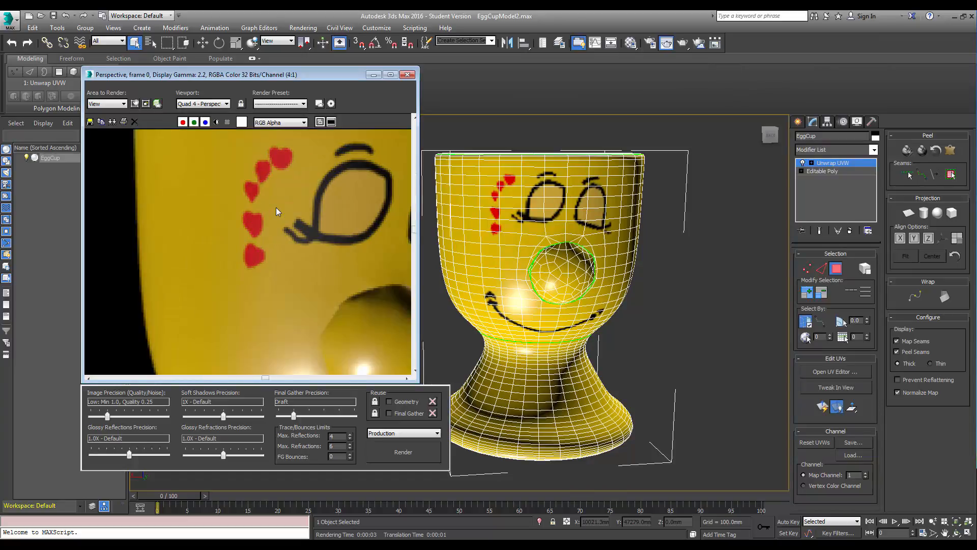
scroll(276, 207, down, 2)
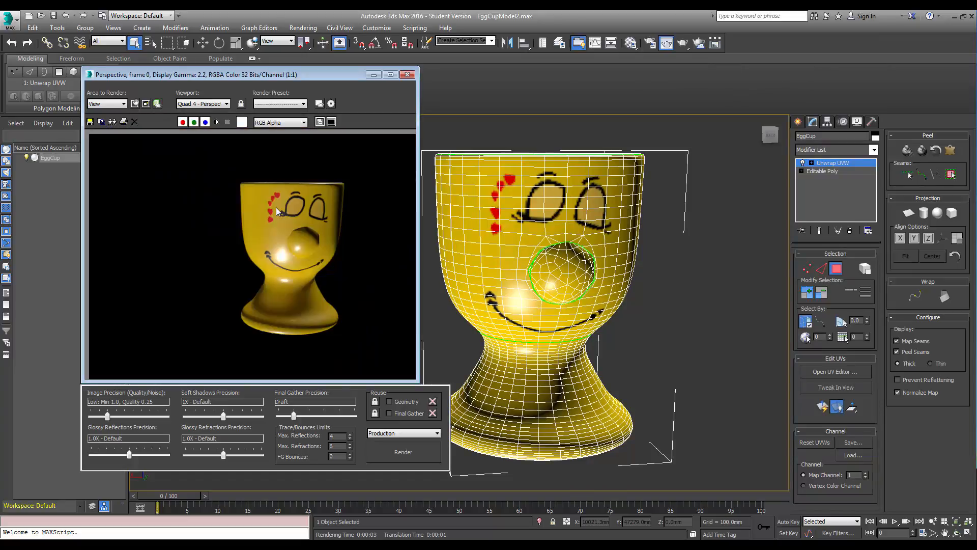